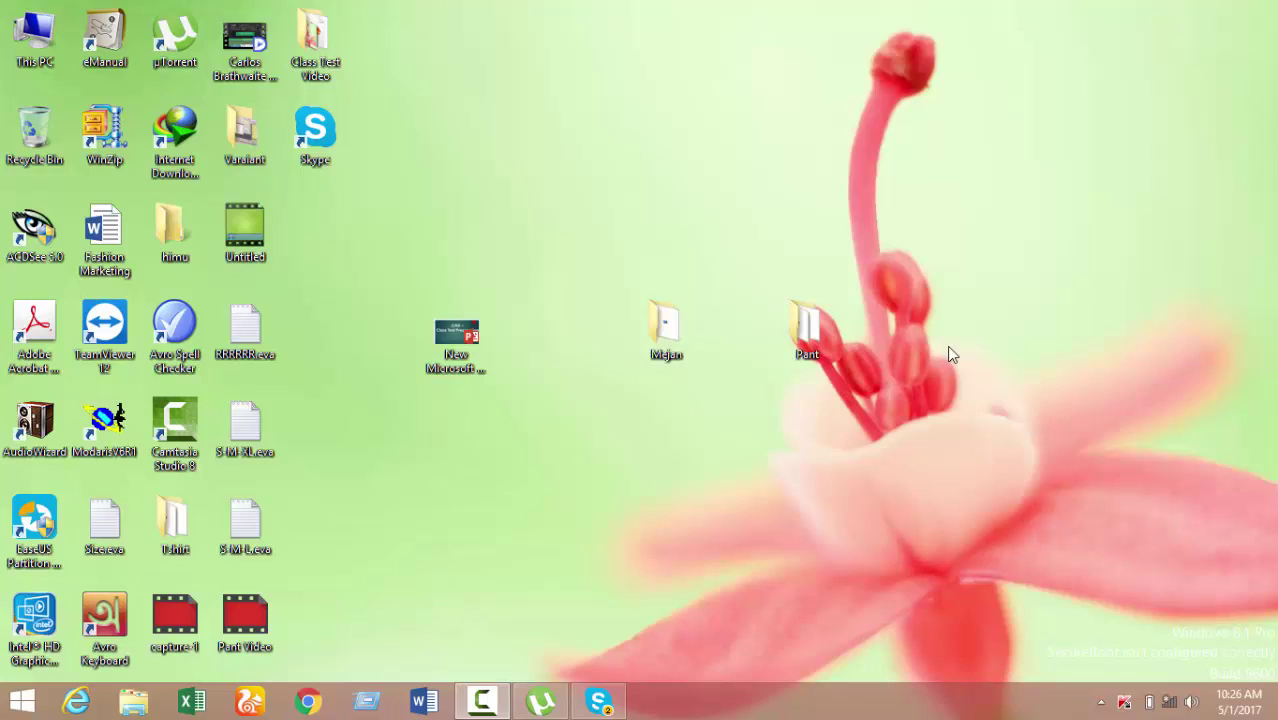
# Create a new desktop folder named 65, declining the Tshirt merge, and refresh the desktop
pyautogui.rightClick(715, 134)
pyautogui.moveTo(760, 325)
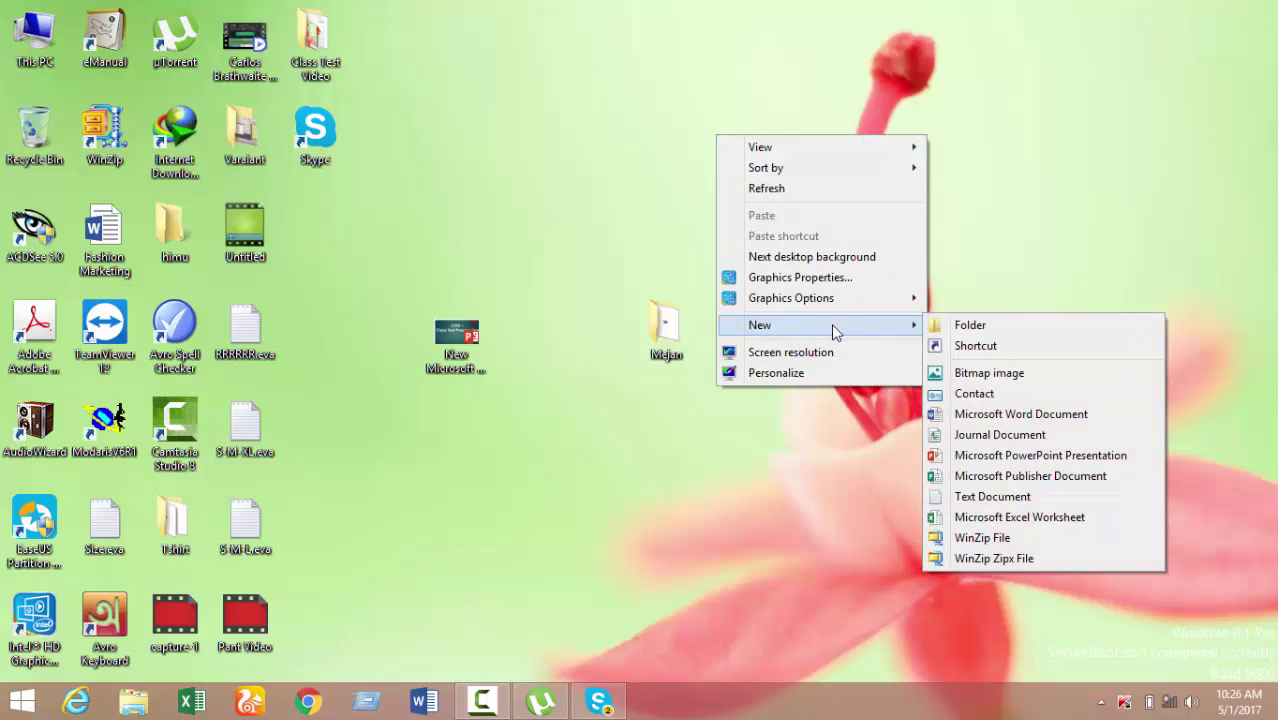
pyautogui.click(971, 327)
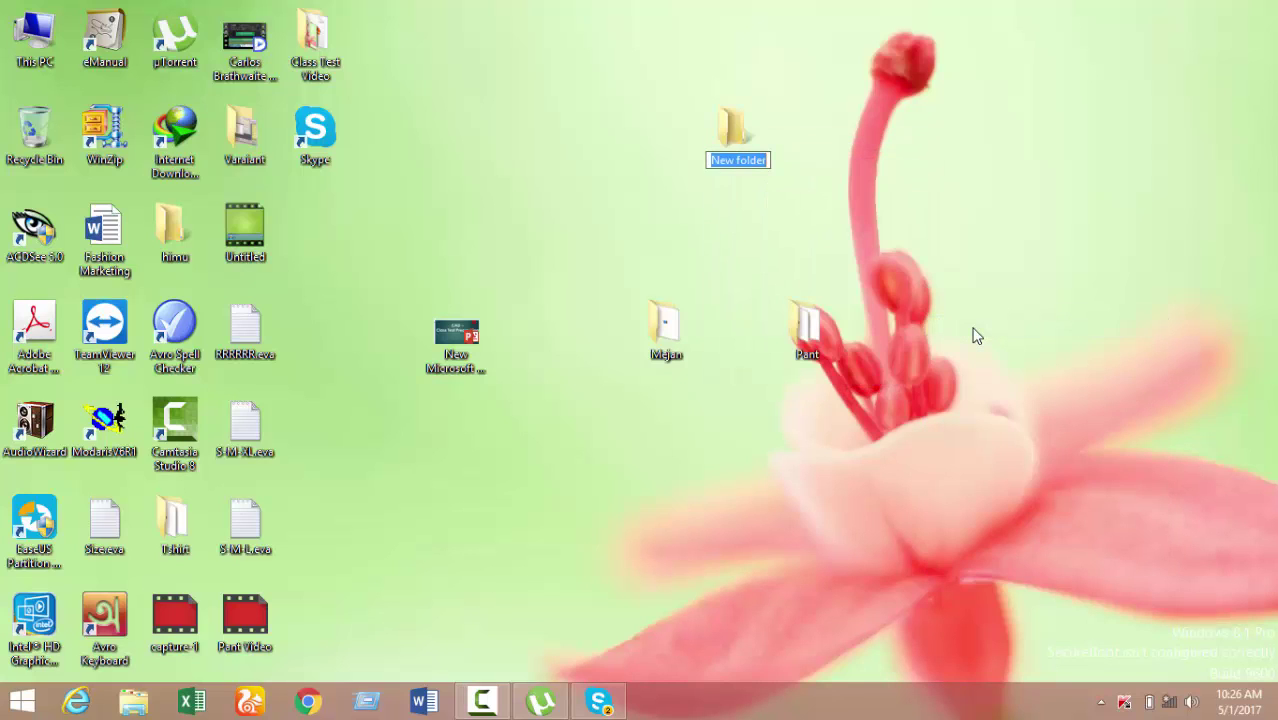
pyautogui.write('Tshir')
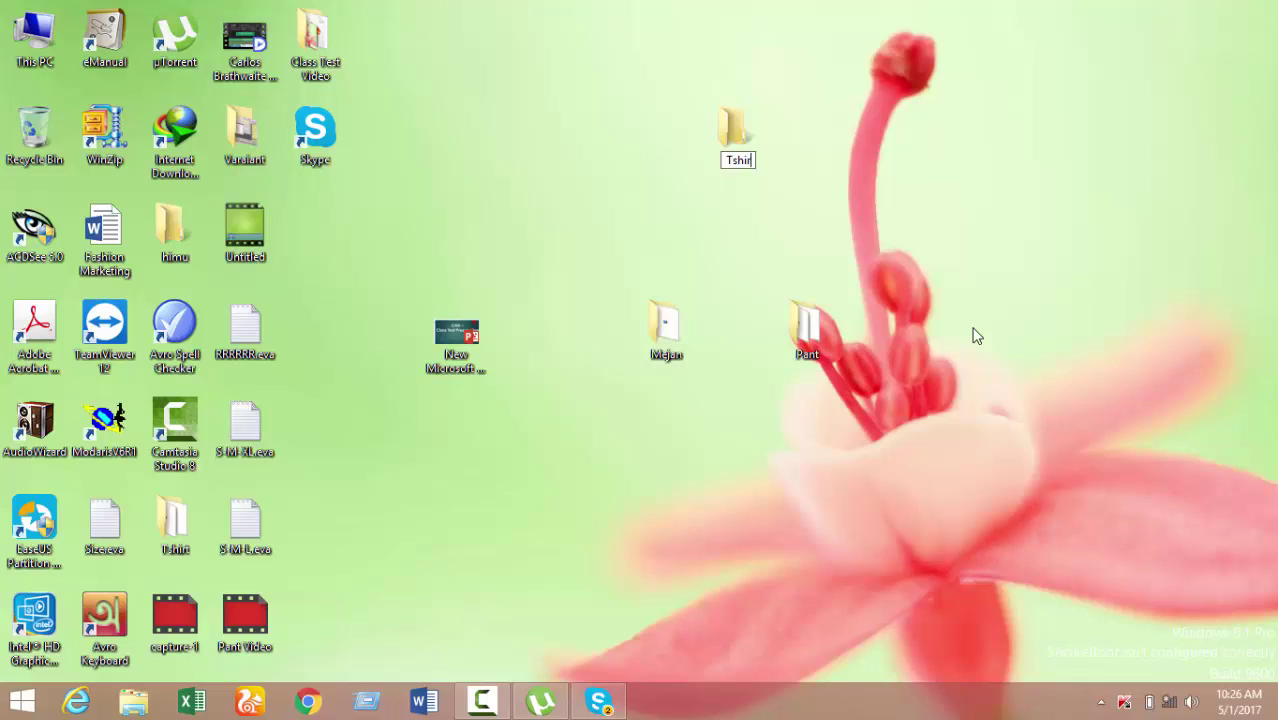
pyautogui.write('t')
pyautogui.press('Return')
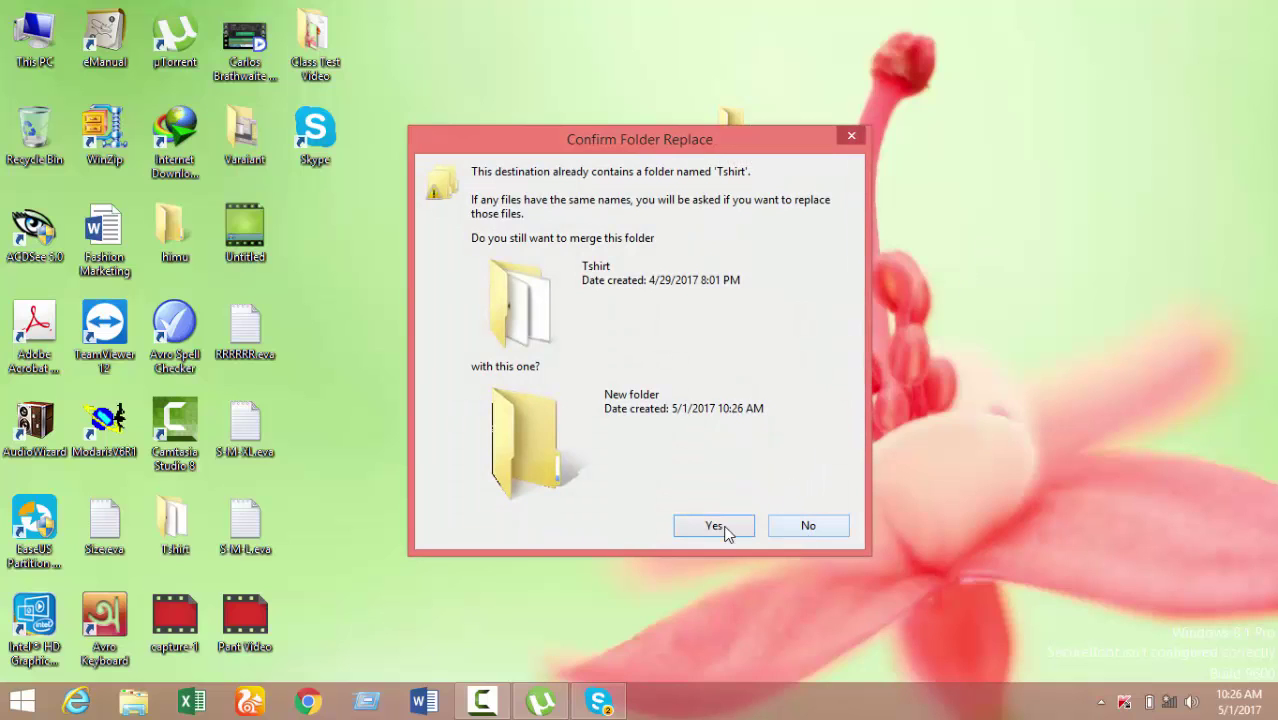
pyautogui.click(789, 526)
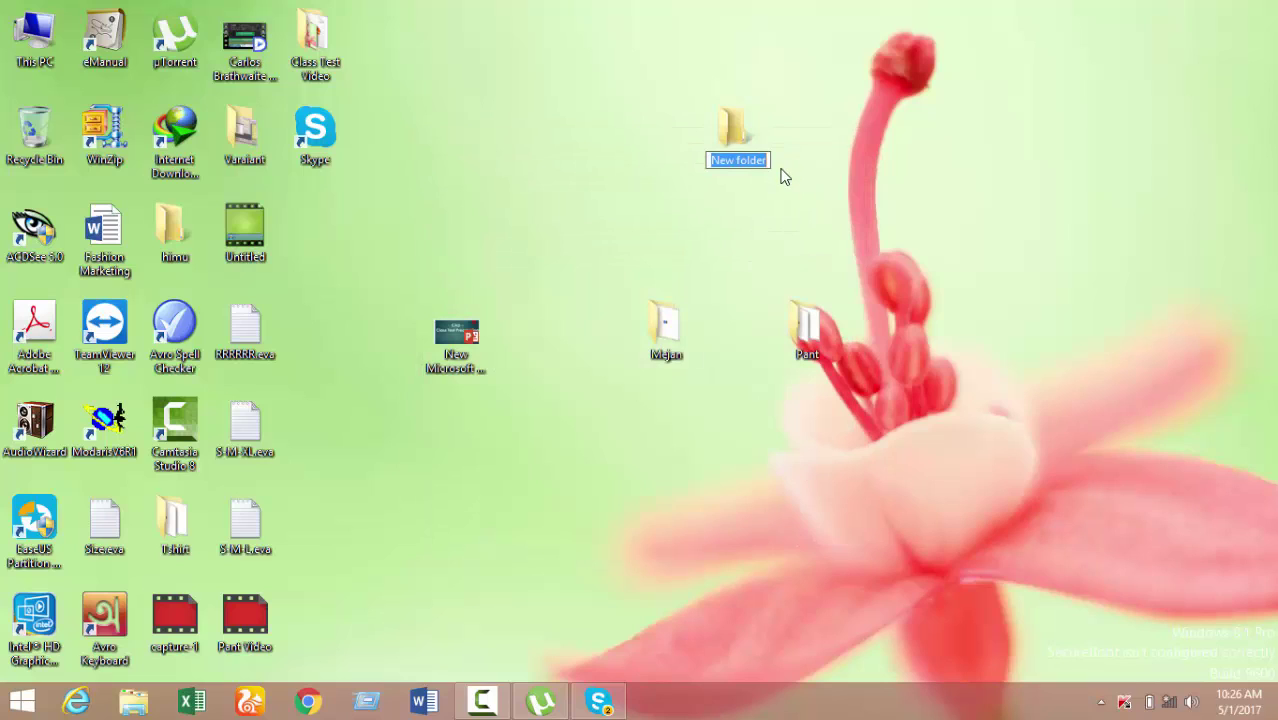
pyautogui.write('65')
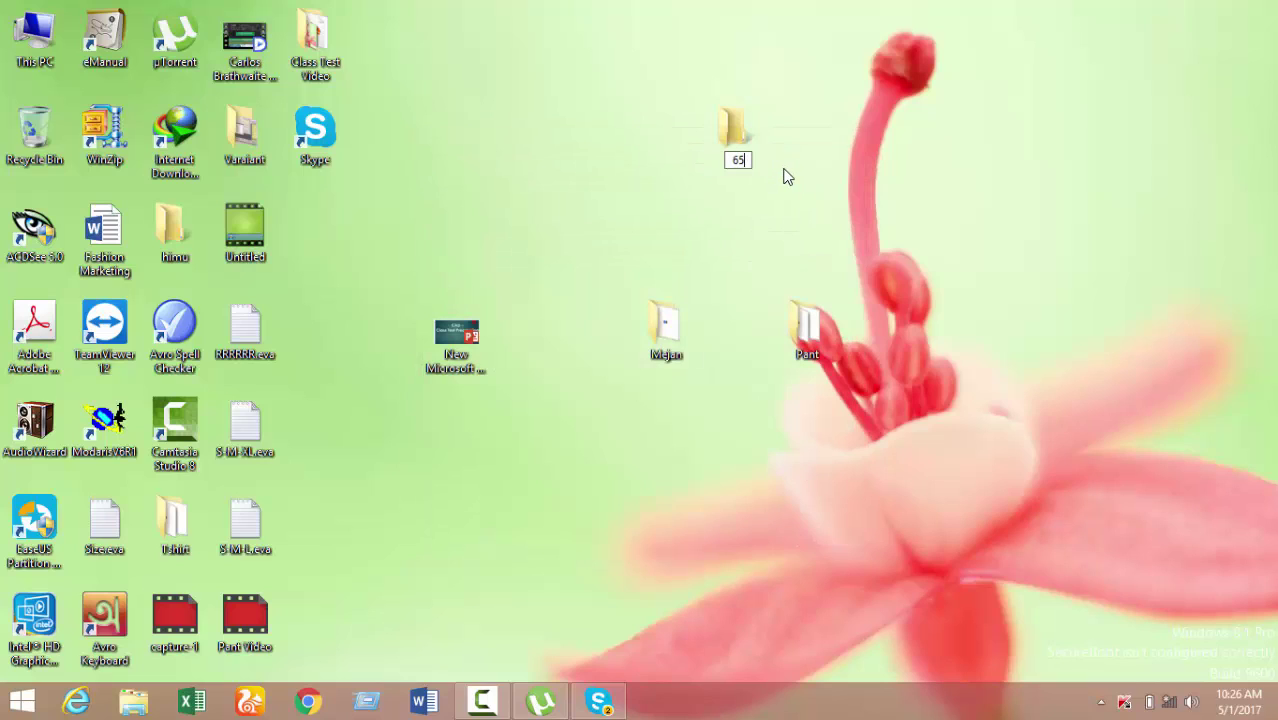
pyautogui.press('Return')
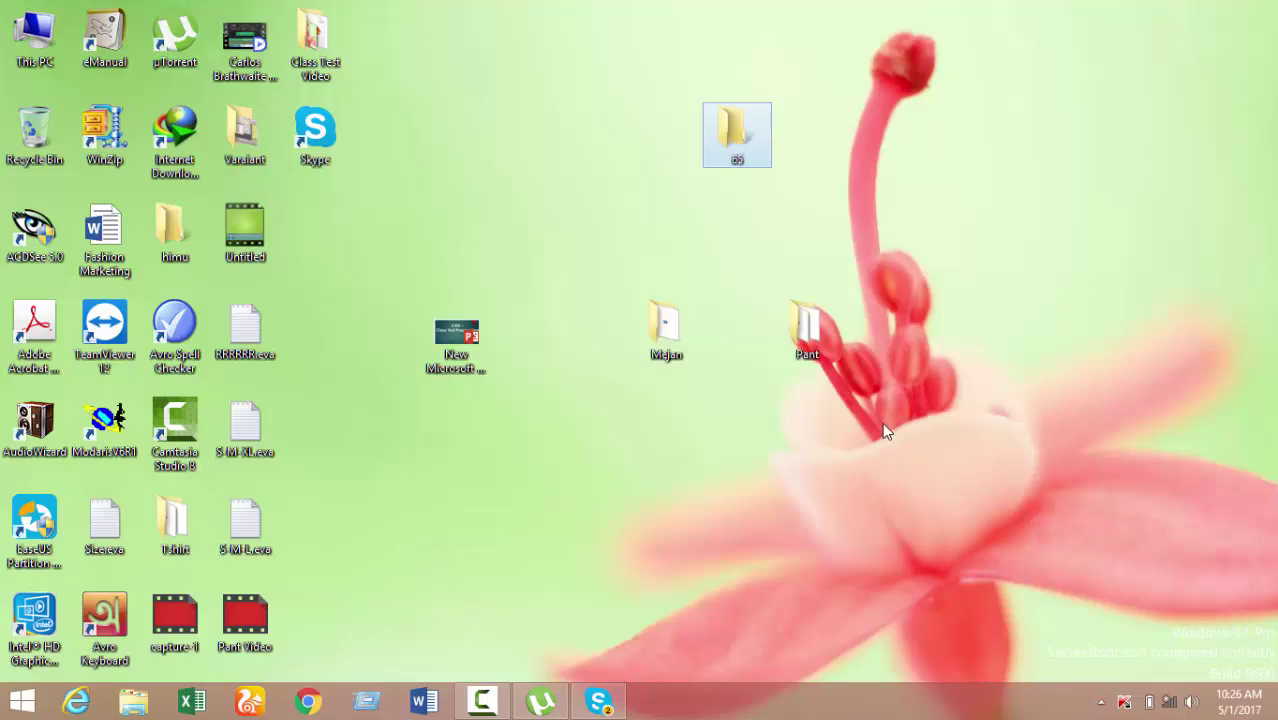
pyautogui.rightClick(816, 197)
pyautogui.click(849, 245)
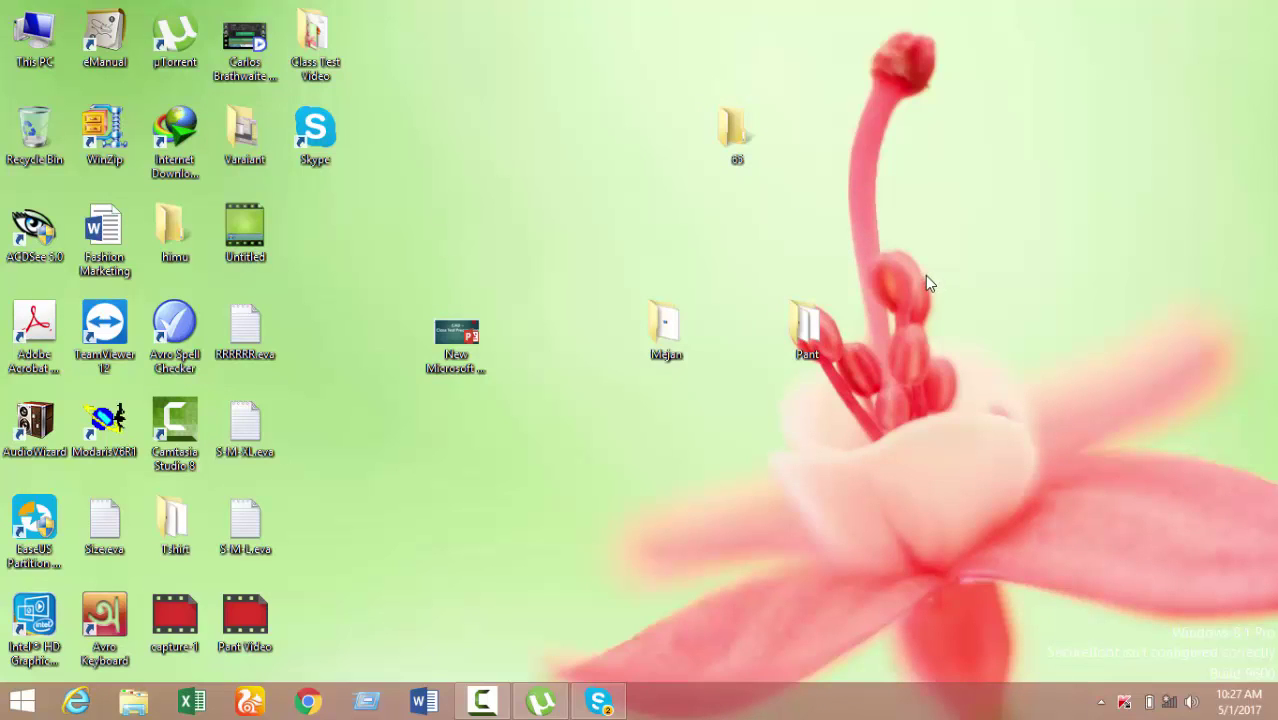
# Launch Modaris V6R1 and create a new model named Tshirt
pyautogui.click(118, 418)
pyautogui.doubleClick(118, 418)
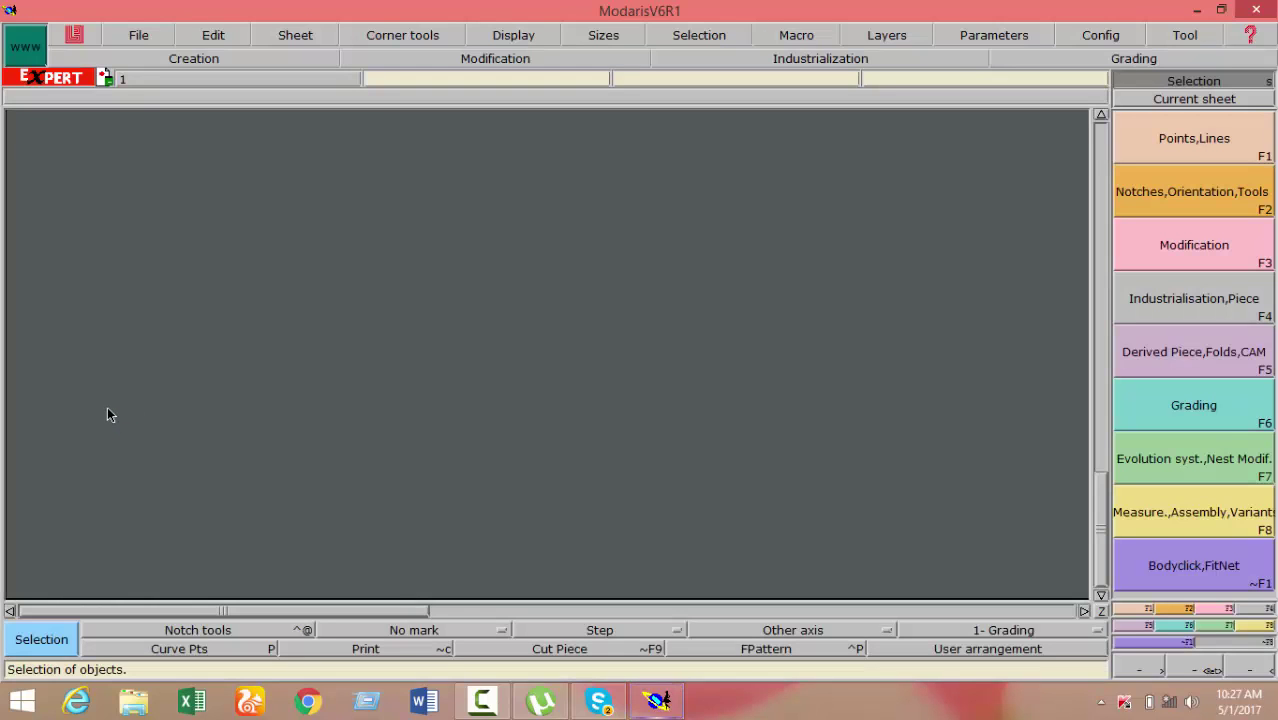
pyautogui.click(143, 38)
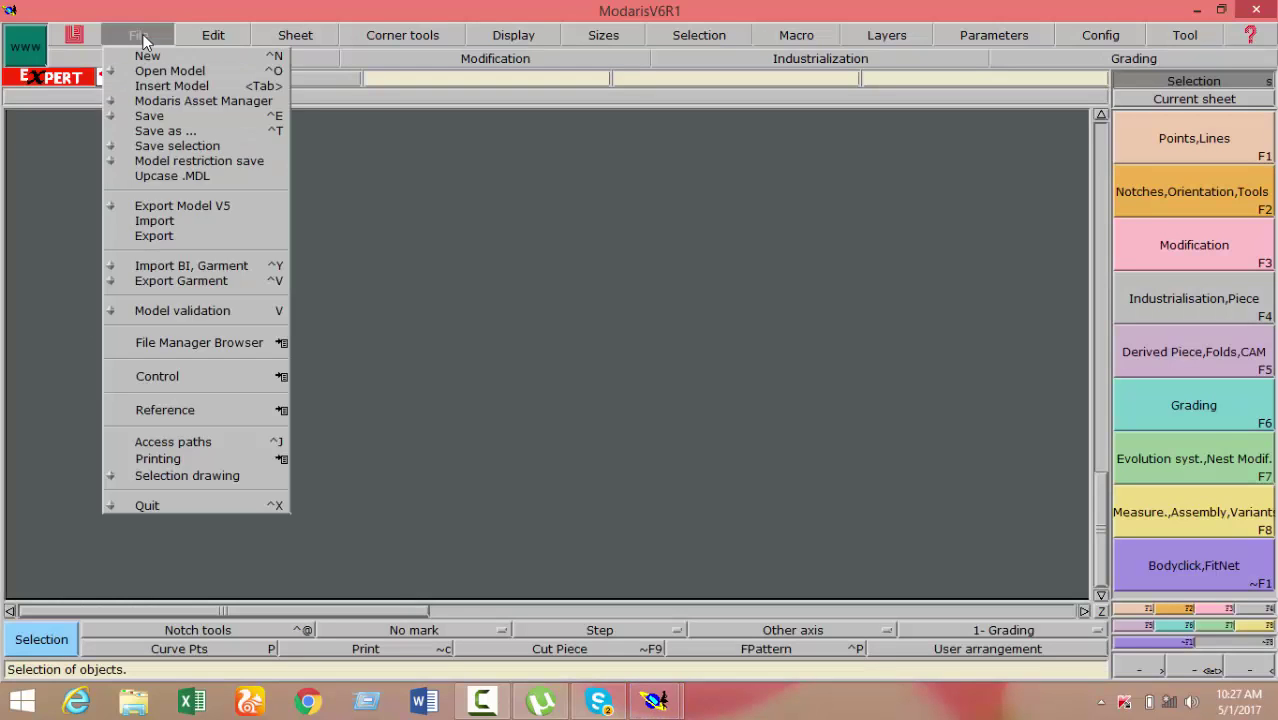
pyautogui.click(150, 58)
pyautogui.write('T')
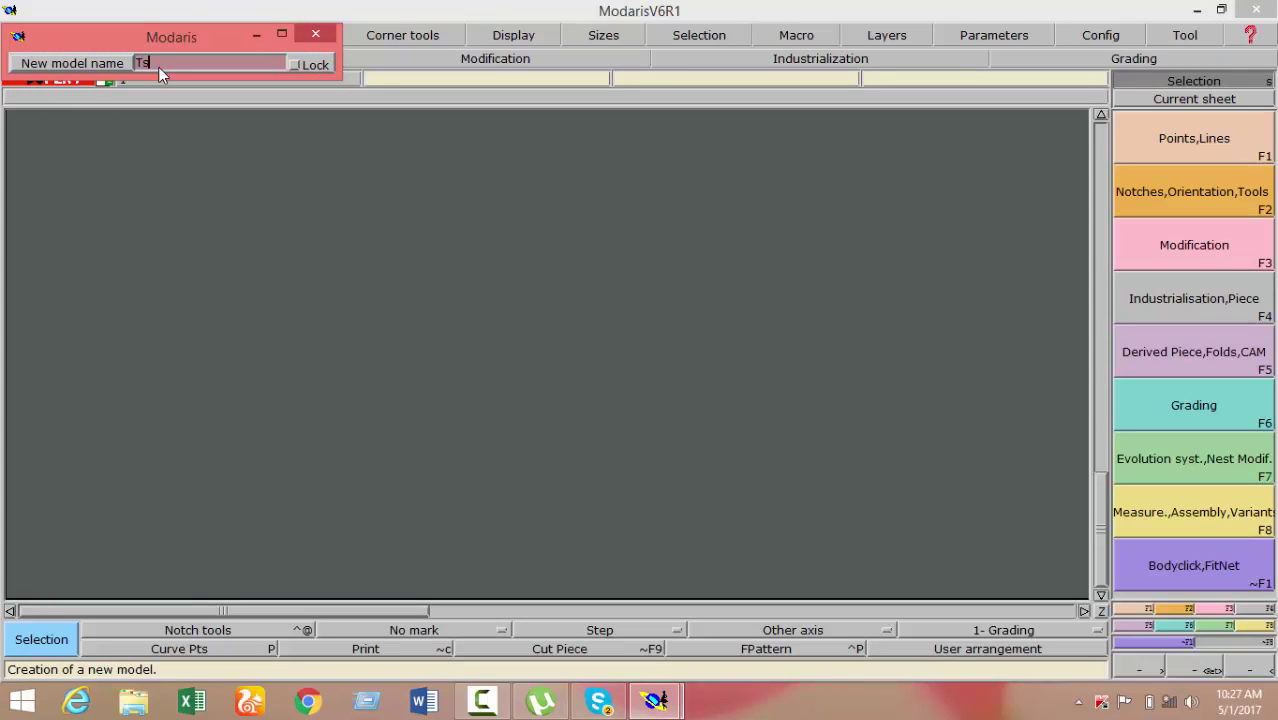
pyautogui.write('shirt')
pyautogui.press('Return')
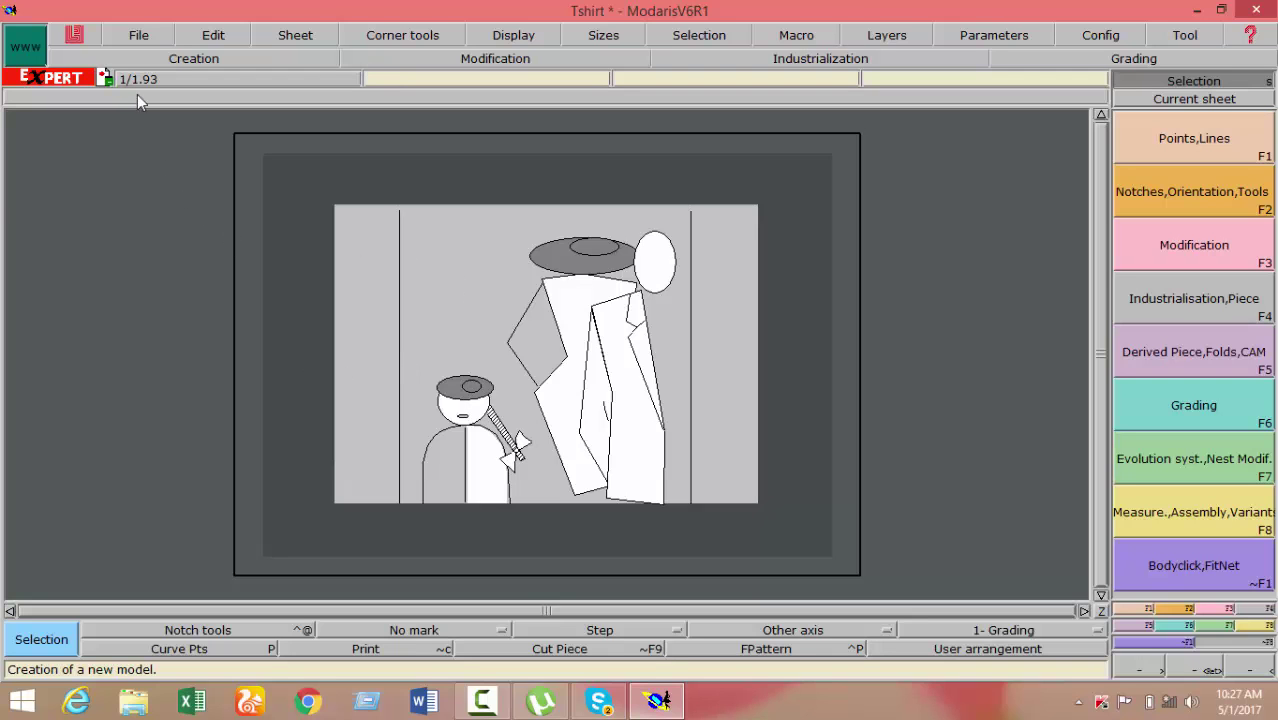
# Point all access paths for models, garments, rules and libraries to the desktop folder 65
pyautogui.click(153, 38)
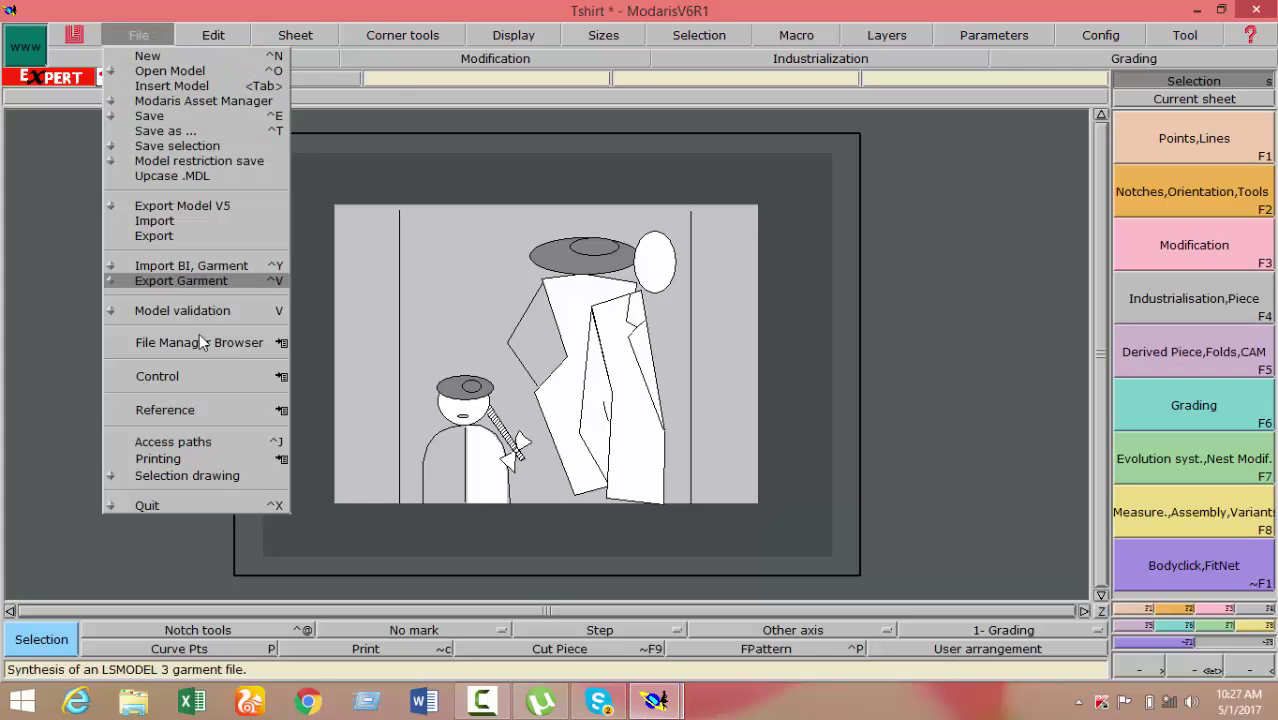
pyautogui.click(205, 442)
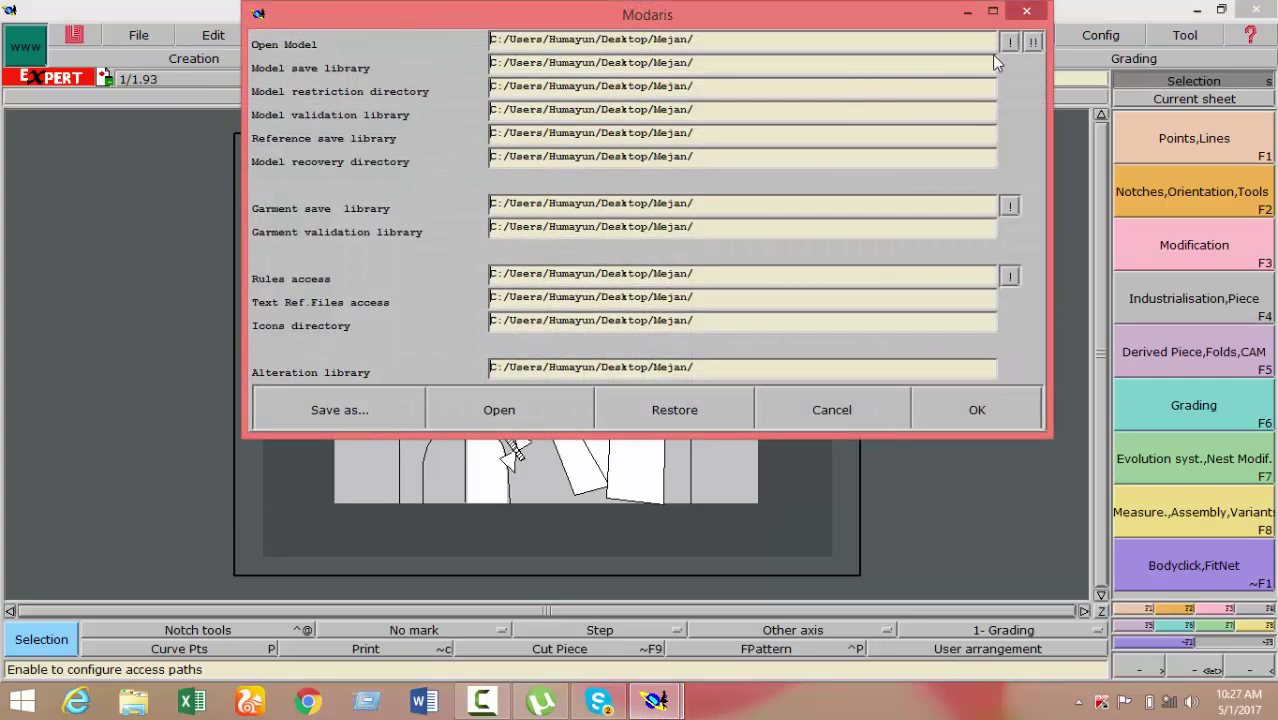
pyautogui.click(895, 48)
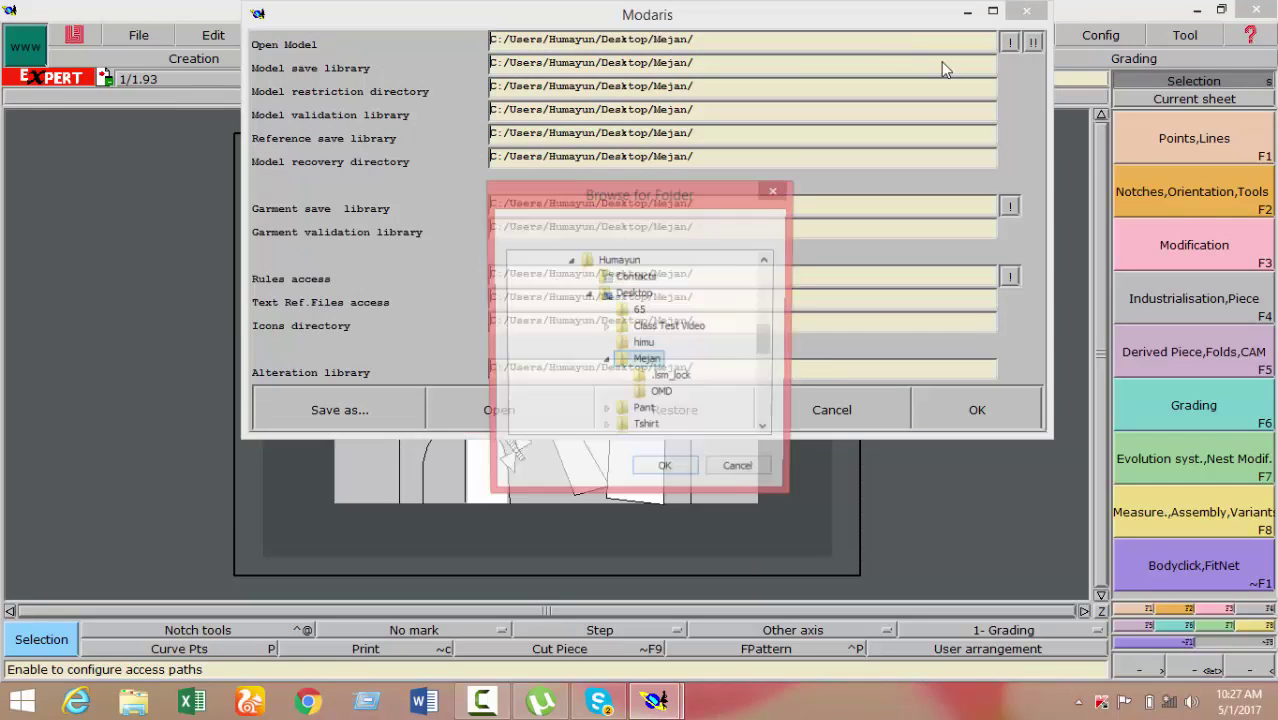
pyautogui.click(754, 476)
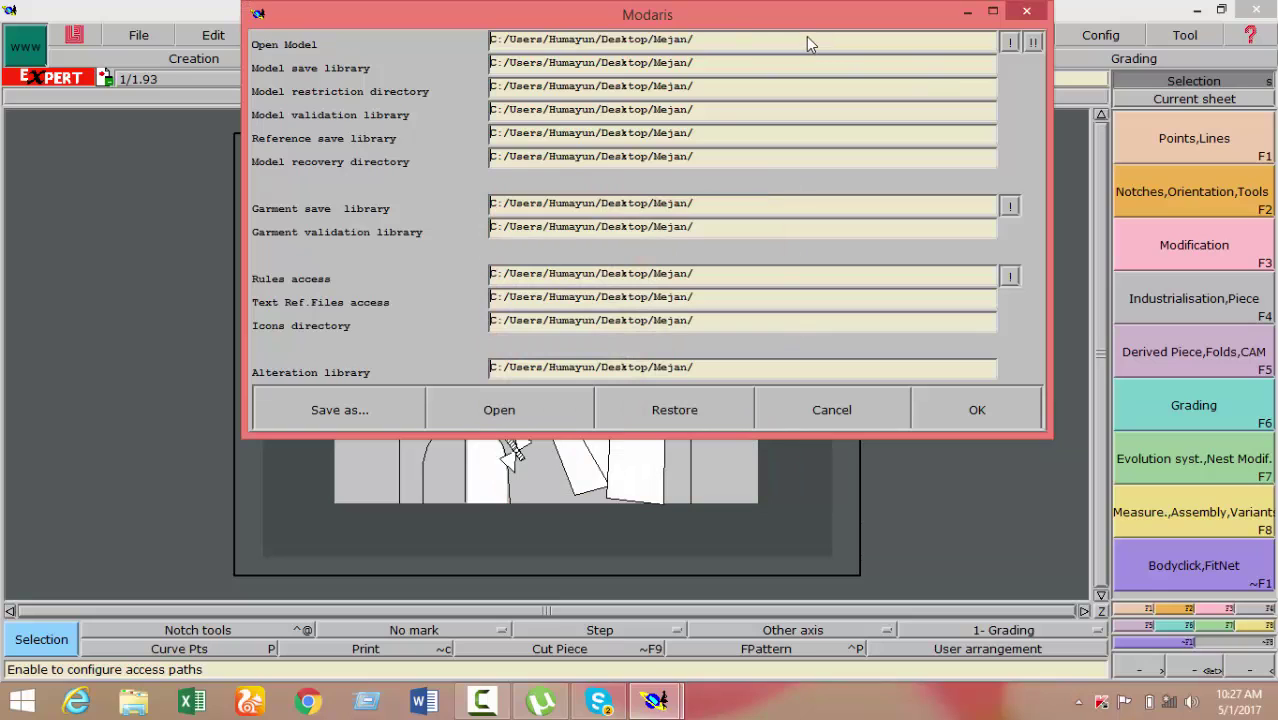
pyautogui.click(807, 39)
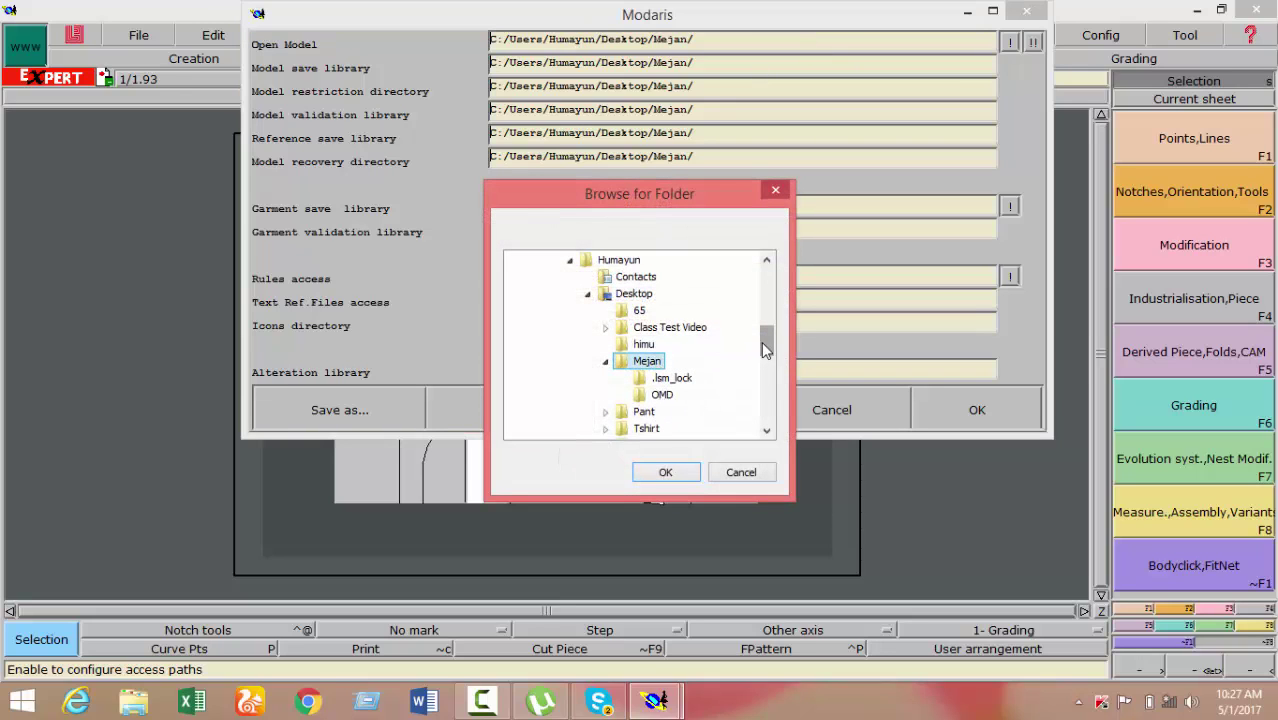
pyautogui.click(638, 311)
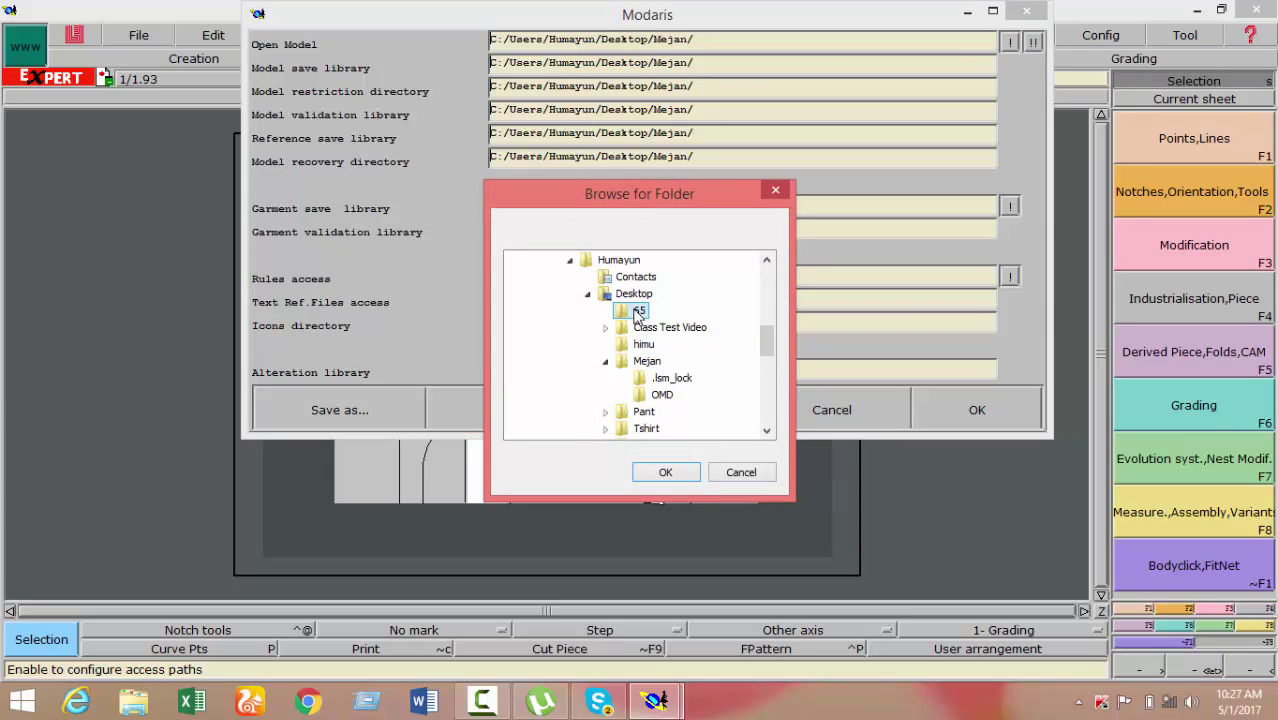
pyautogui.click(665, 472)
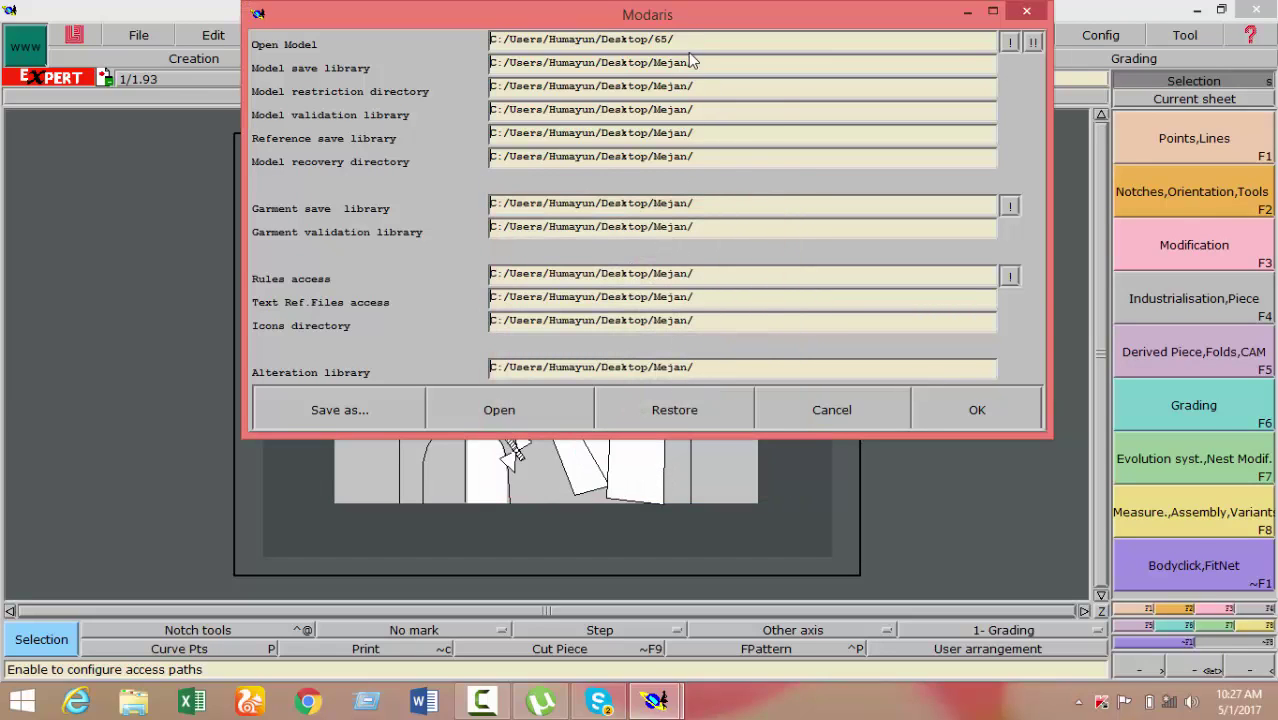
pyautogui.click(1009, 42)
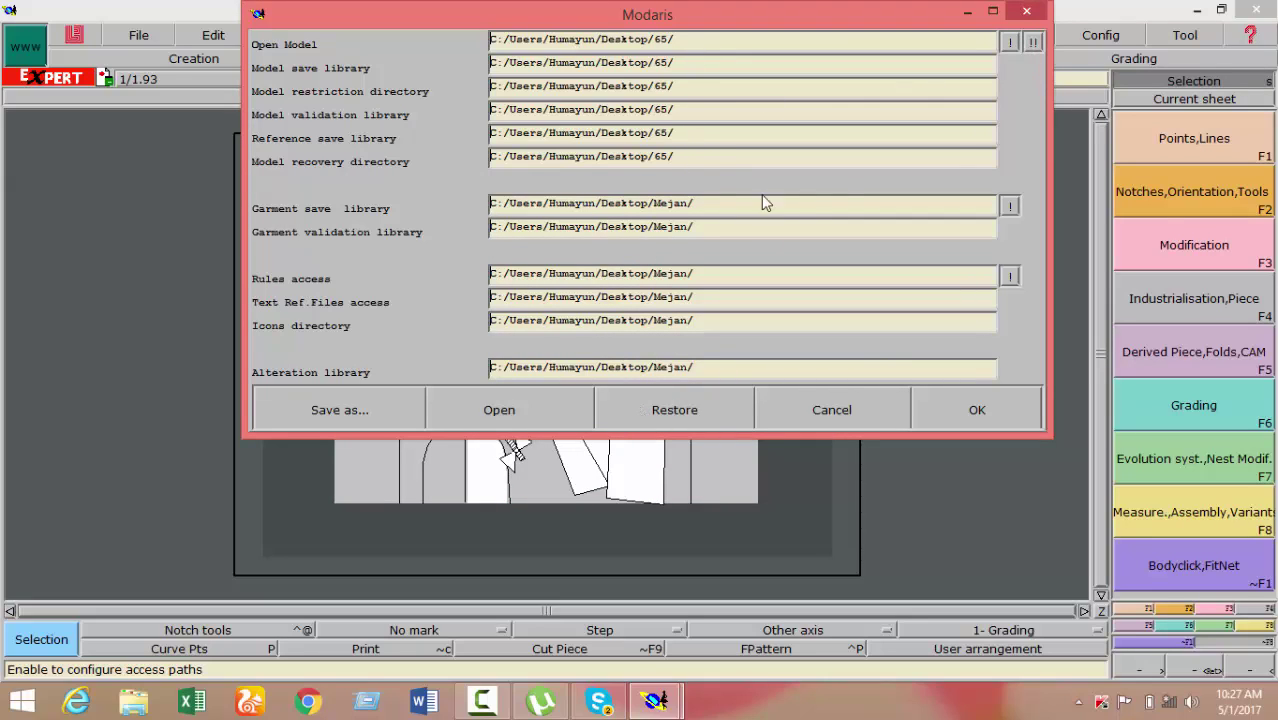
pyautogui.click(1032, 42)
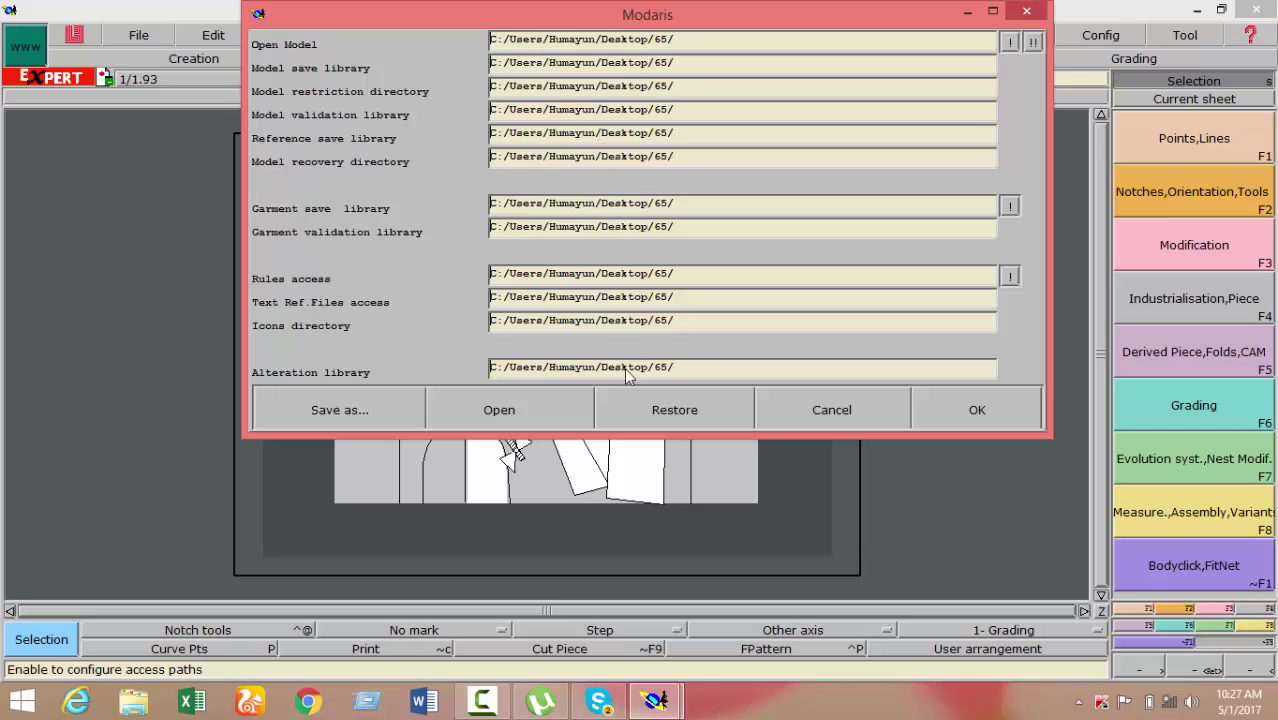
pyautogui.click(941, 418)
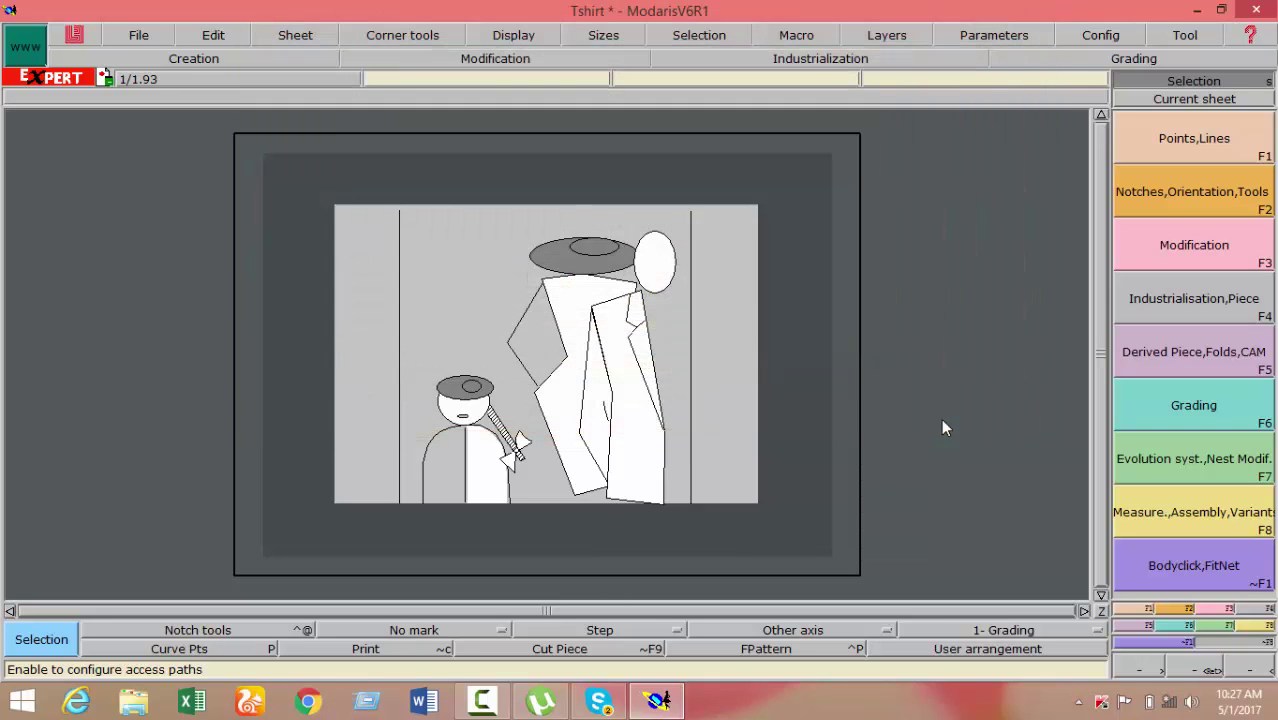
pyautogui.click(150, 35)
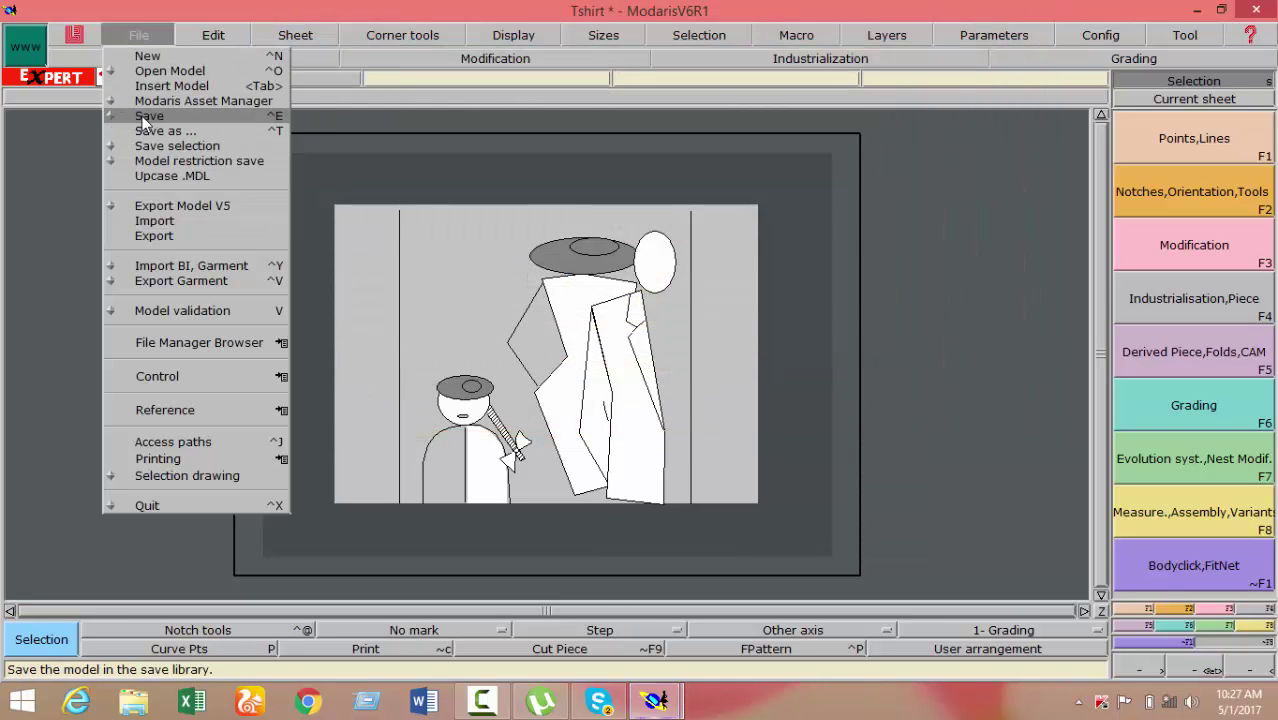
# Save the Tshirt model and show the title block frame on the sheet
pyautogui.click(142, 116)
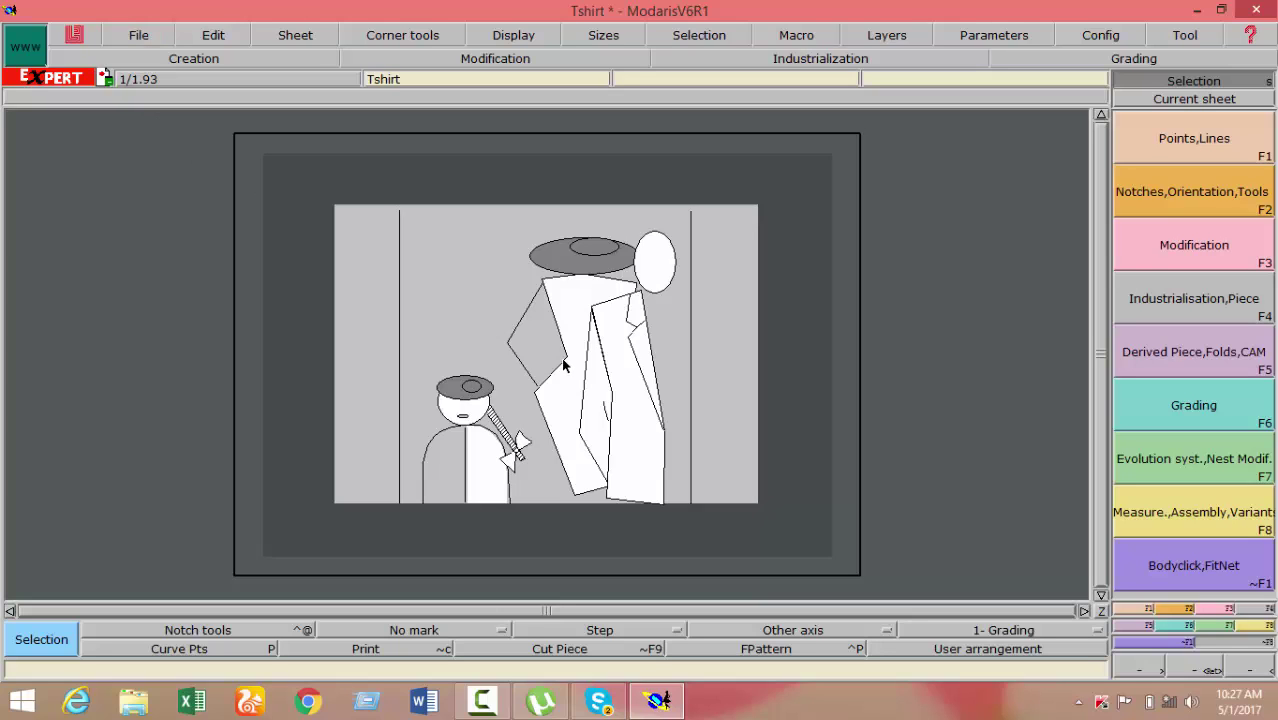
pyautogui.click(985, 35)
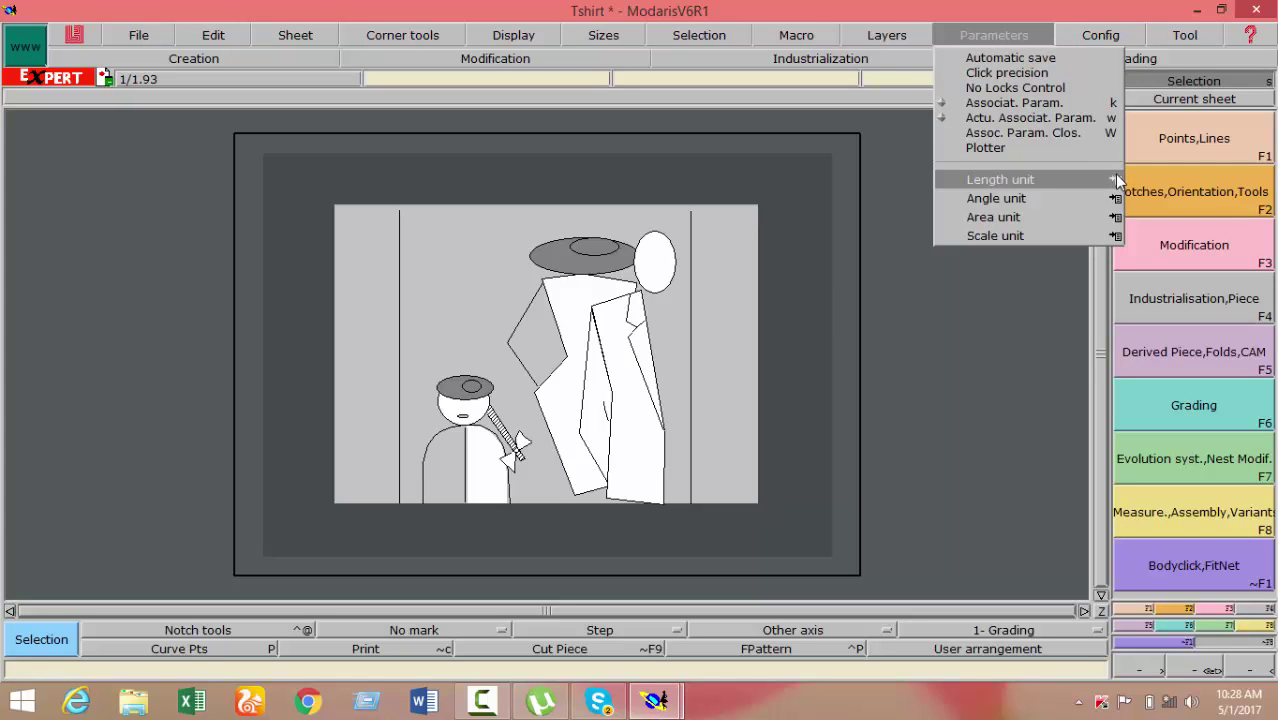
pyautogui.click(955, 281)
pyautogui.click(517, 40)
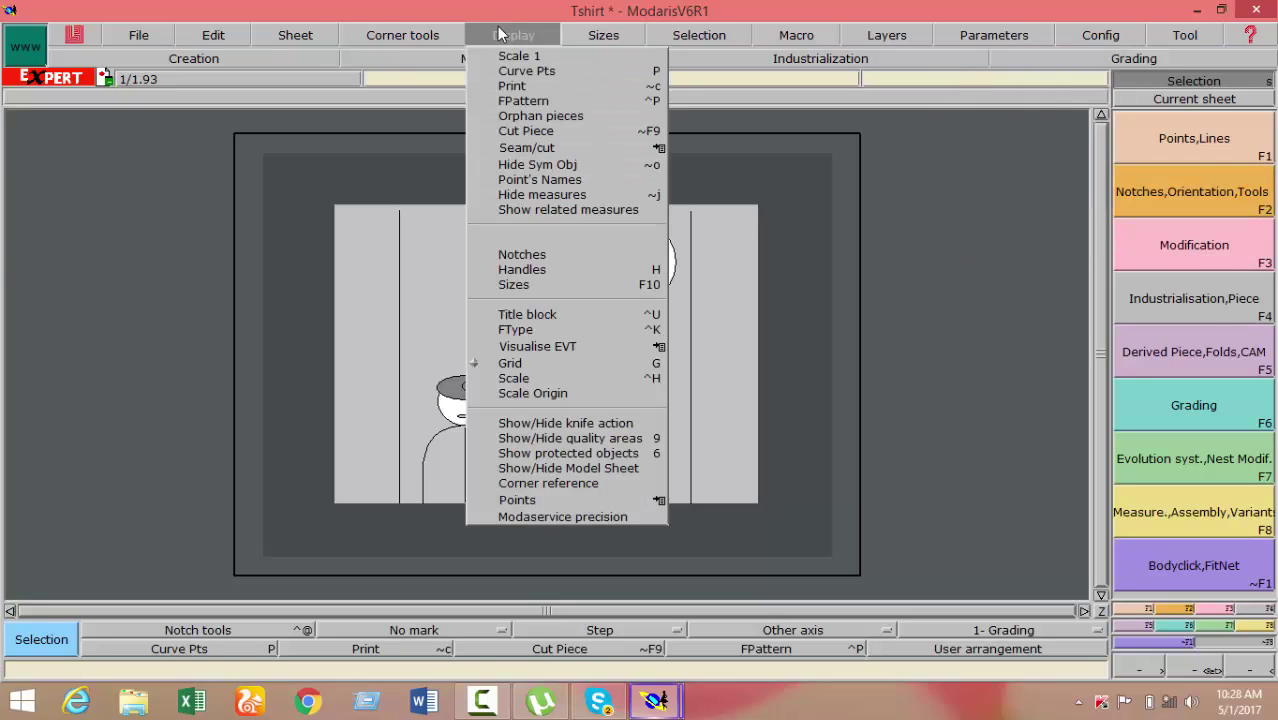
pyautogui.click(547, 285)
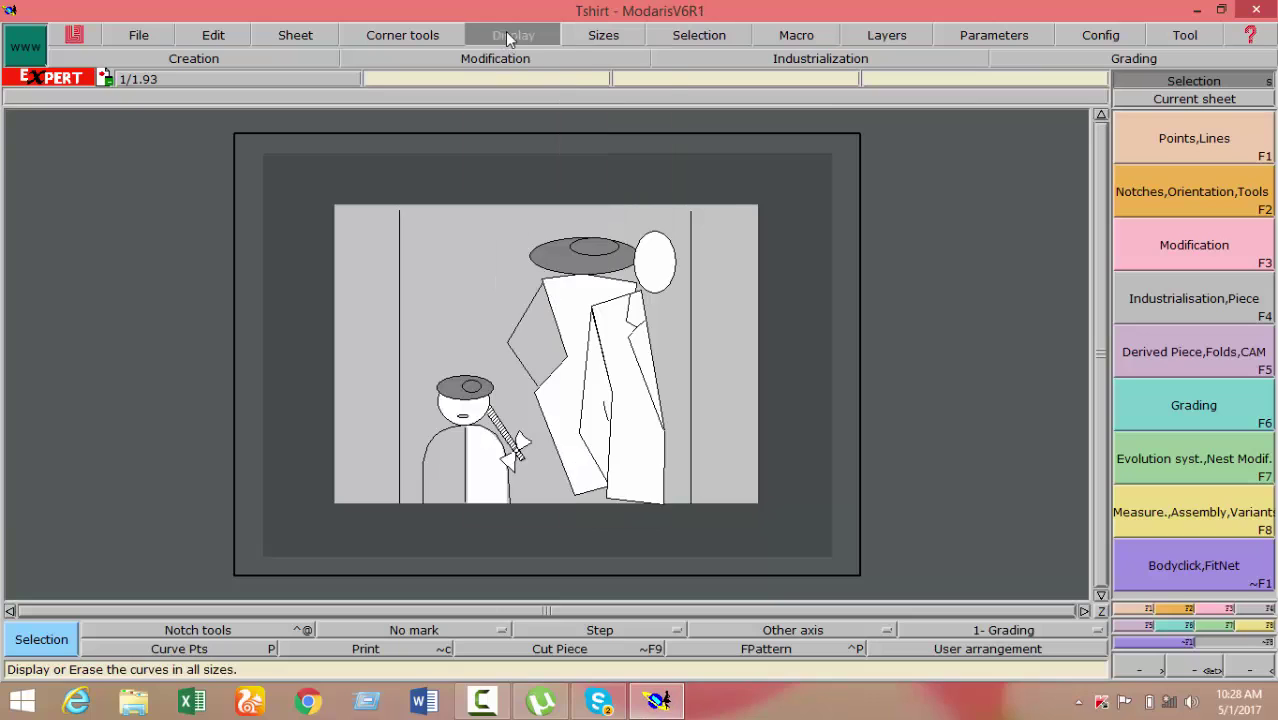
pyautogui.click(507, 34)
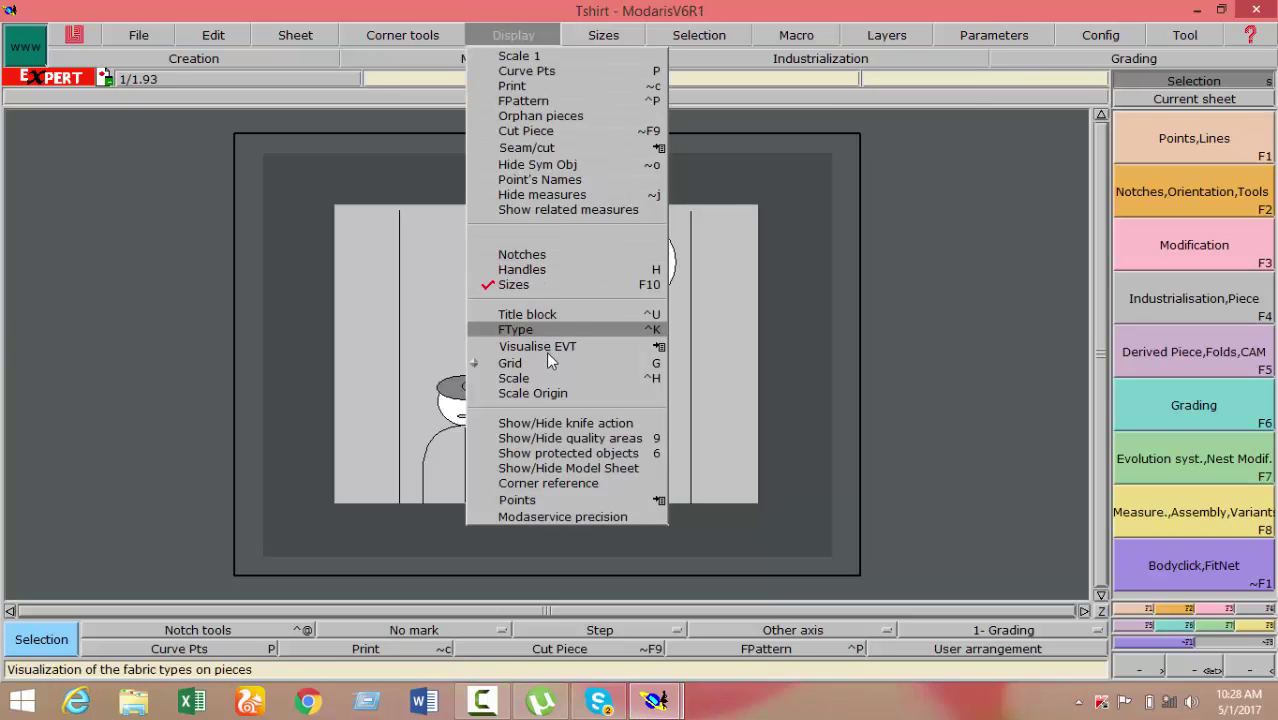
pyautogui.click(540, 314)
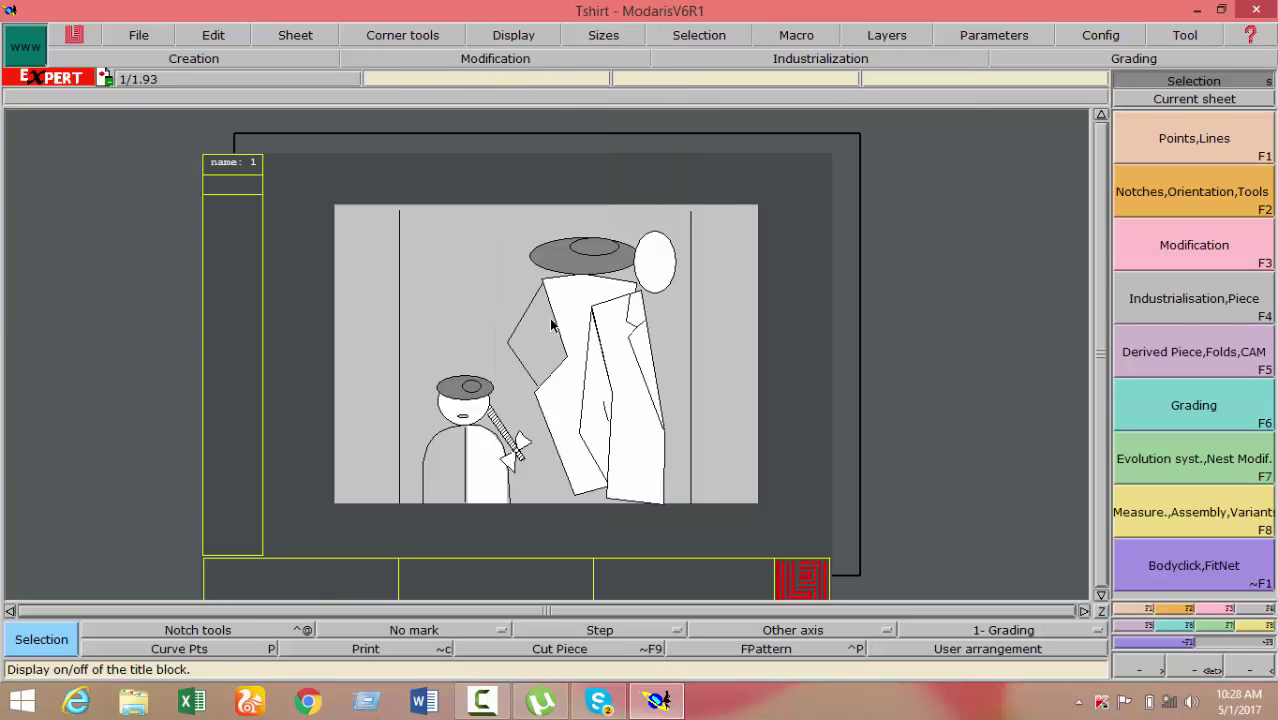
pyautogui.click(312, 36)
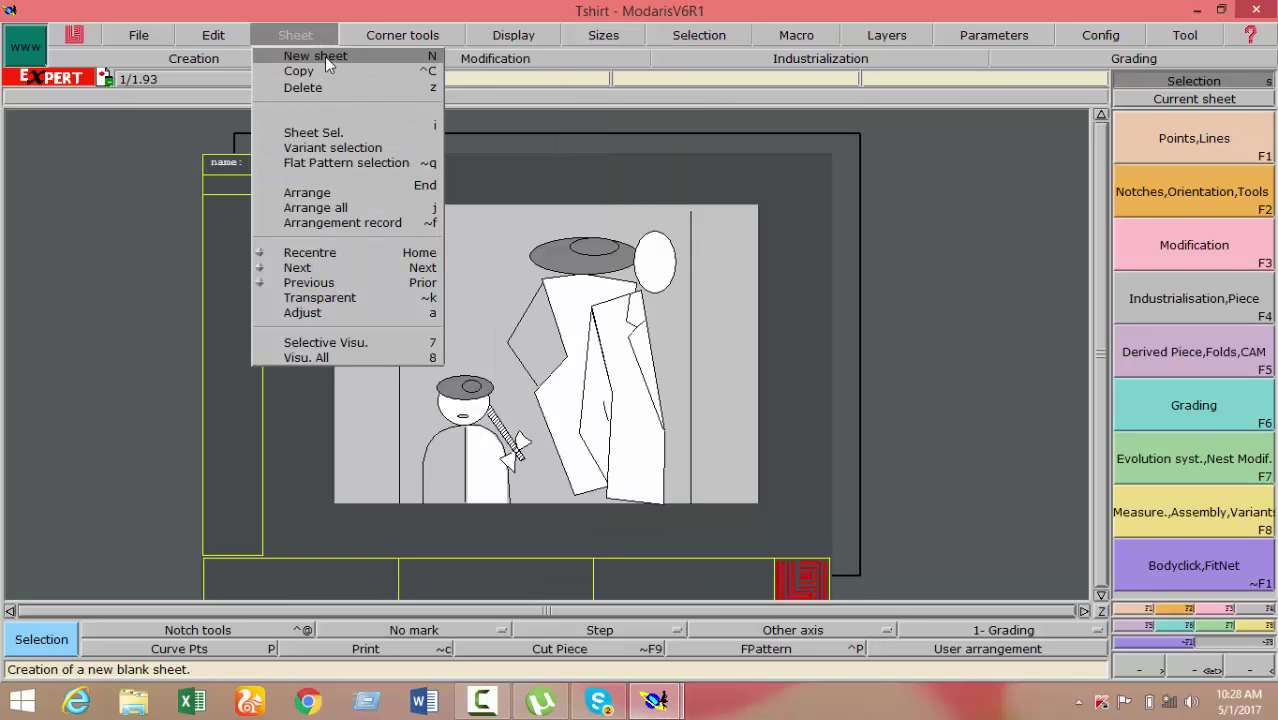
# Add a new sheet and import the S-M-L.eva.txt size evolution table
pyautogui.click(324, 56)
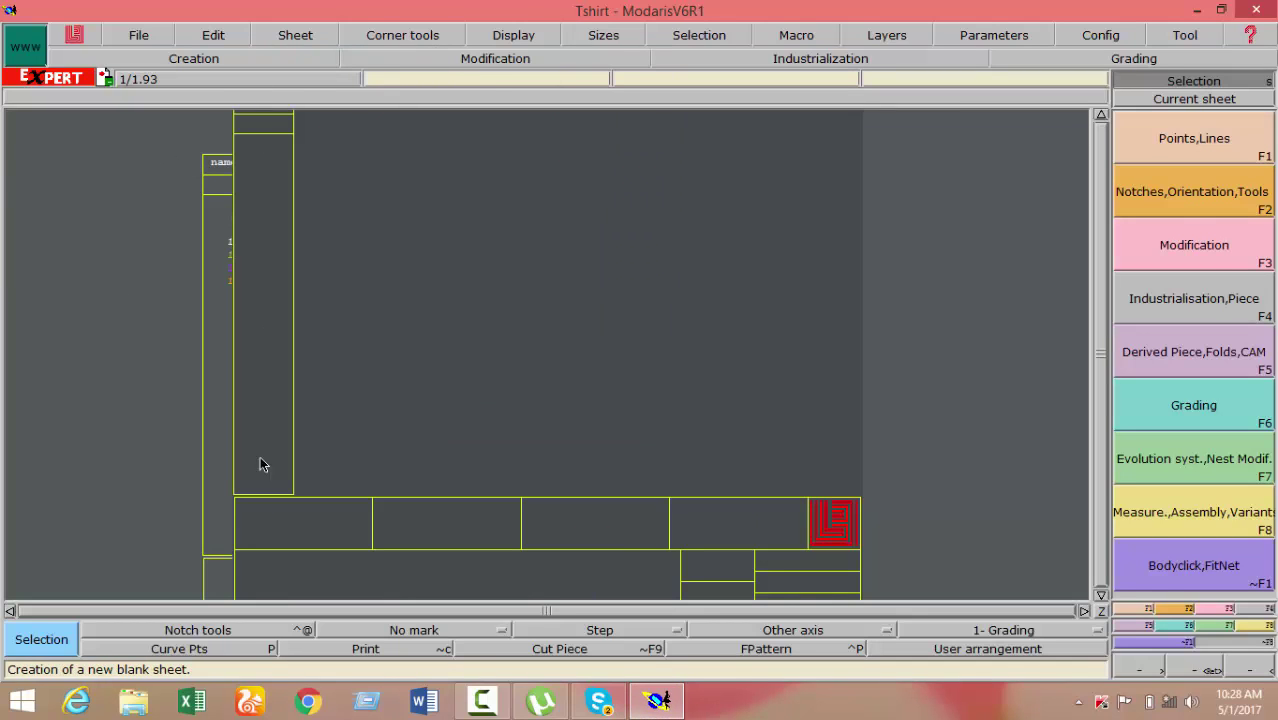
pyautogui.click(1208, 628)
pyautogui.click(1228, 287)
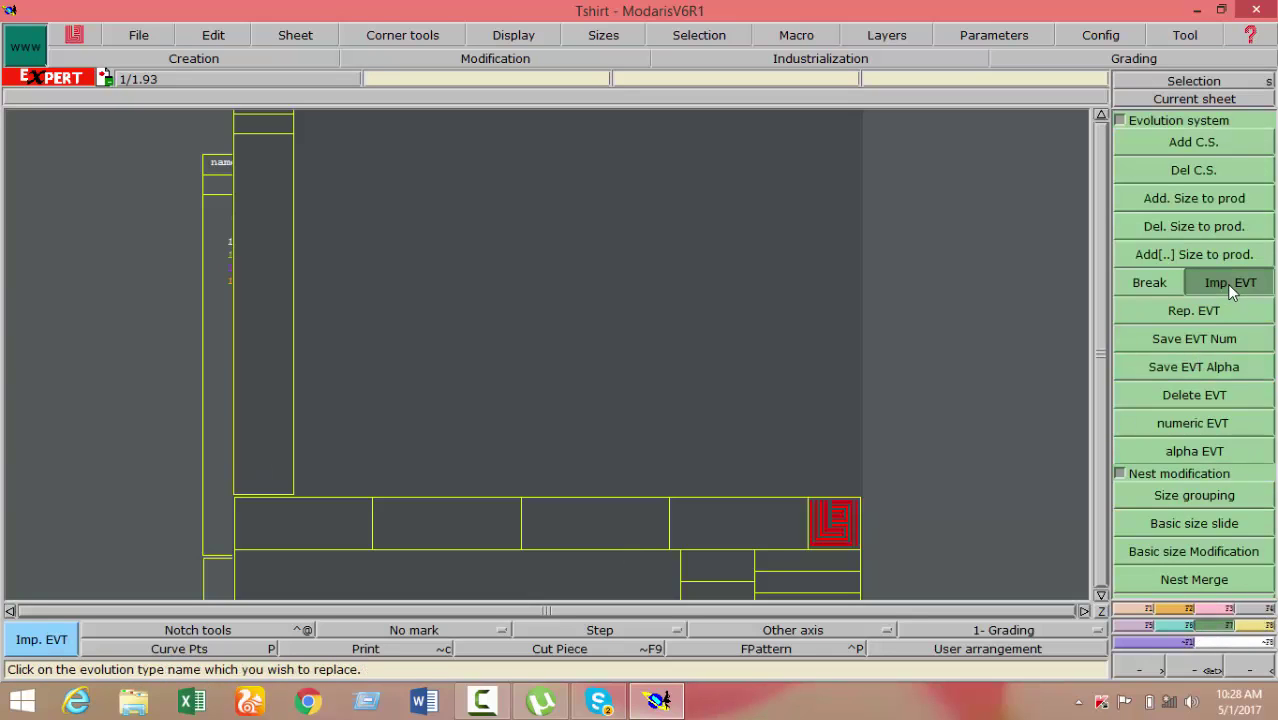
pyautogui.click(277, 276)
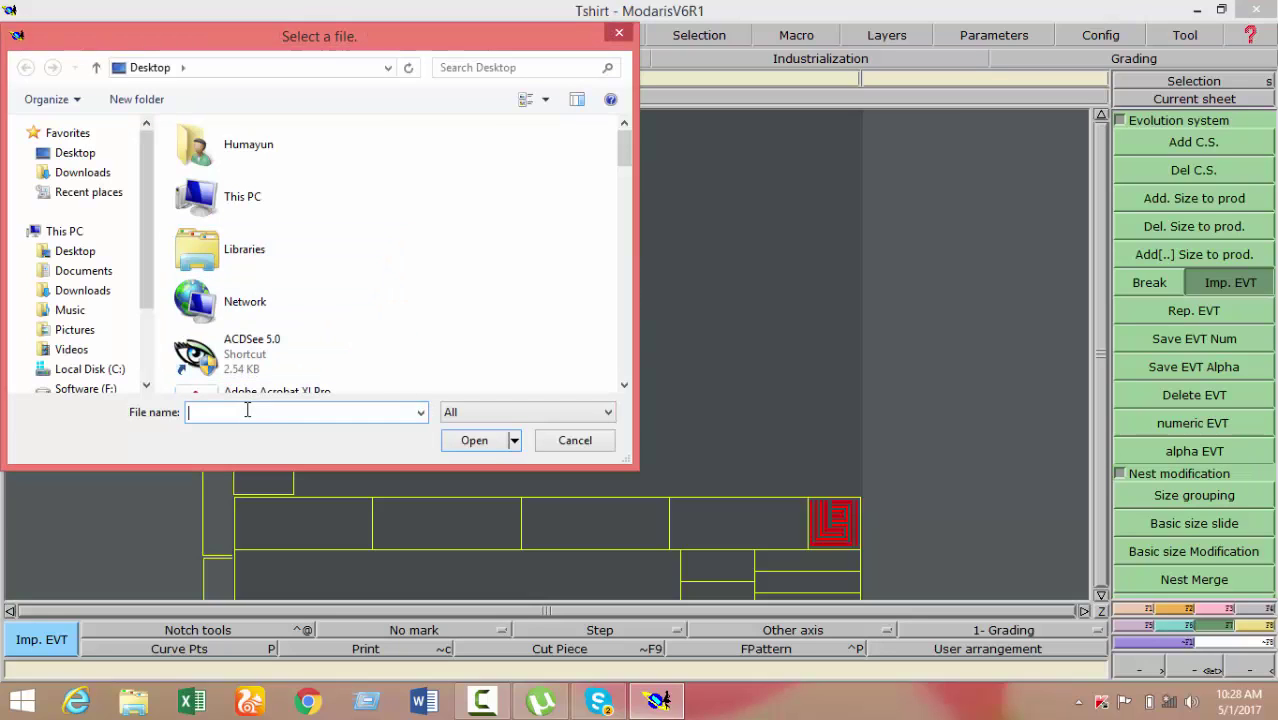
pyautogui.write('s')
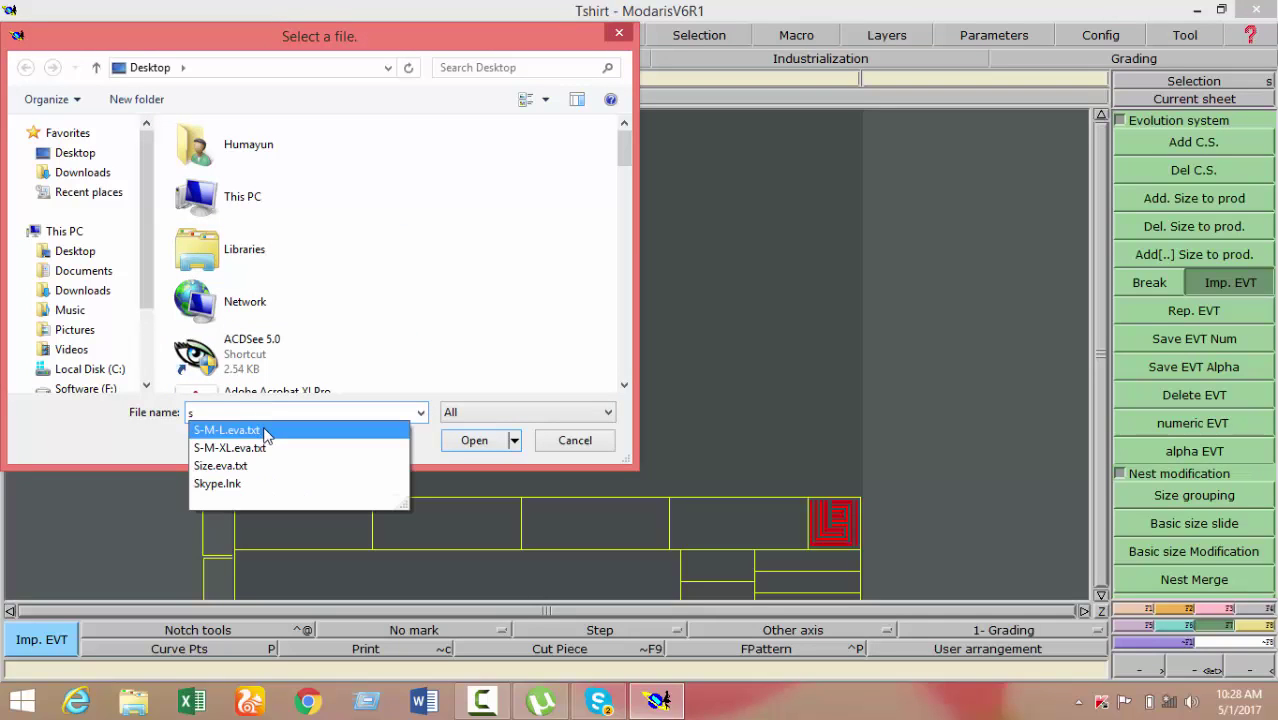
pyautogui.click(260, 430)
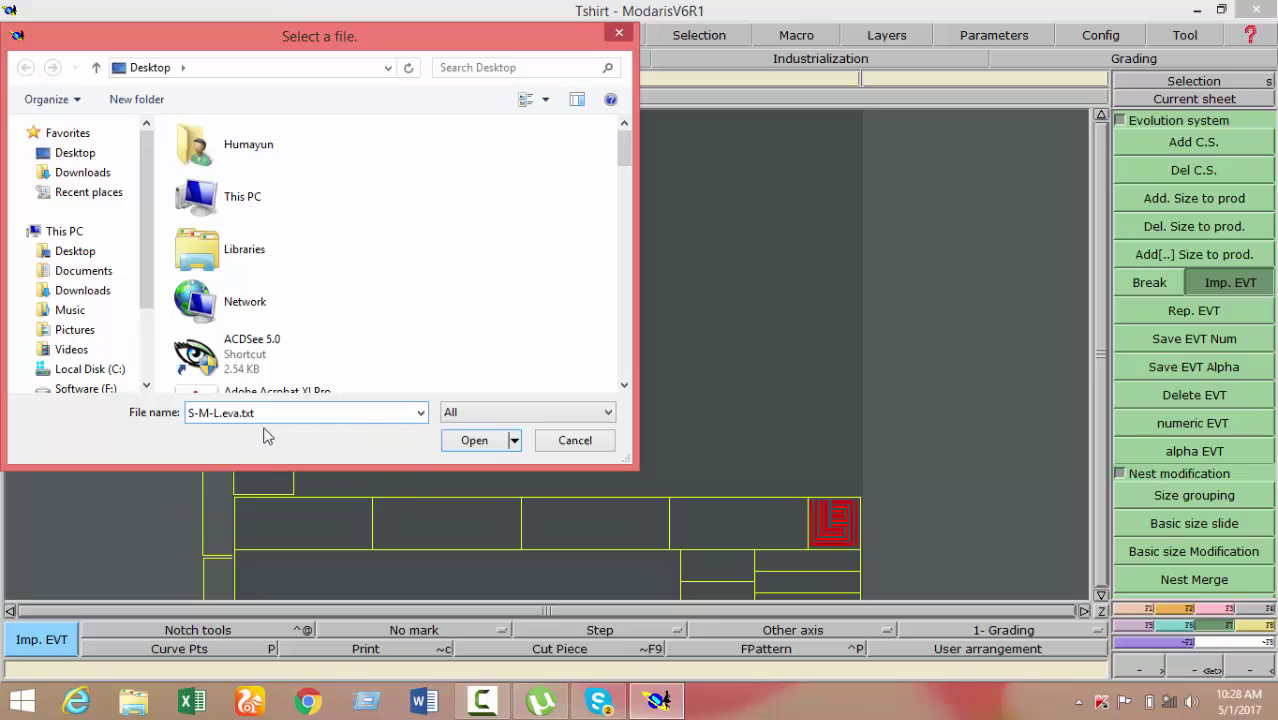
pyautogui.click(472, 441)
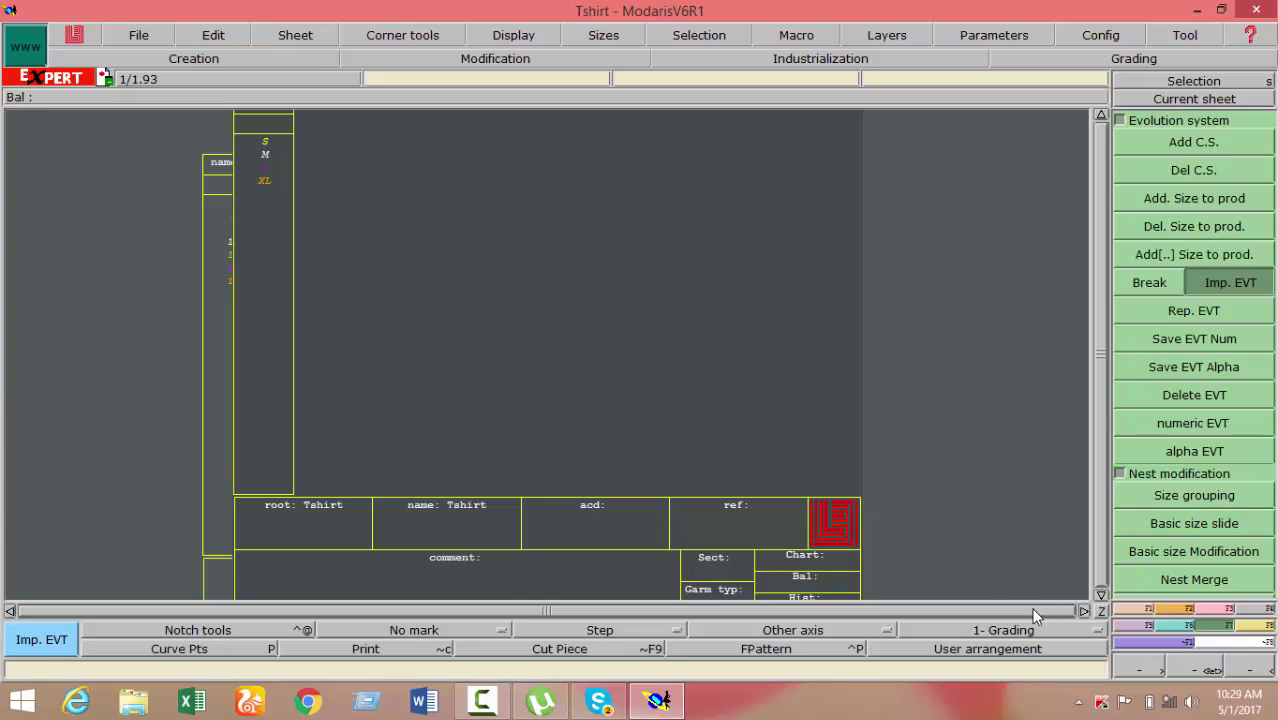
# Draw a rectangle 73 cm wide and 26 cm high on the sheet
pyautogui.click(1192, 610)
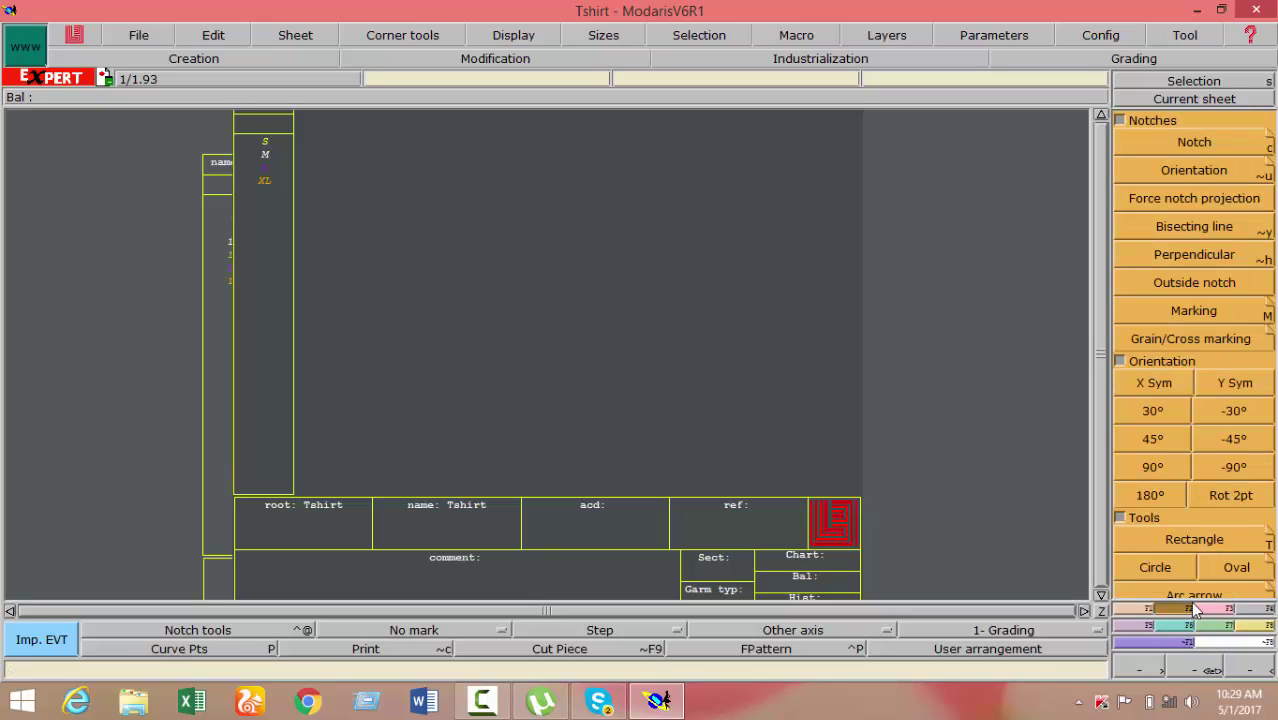
pyautogui.click(1210, 541)
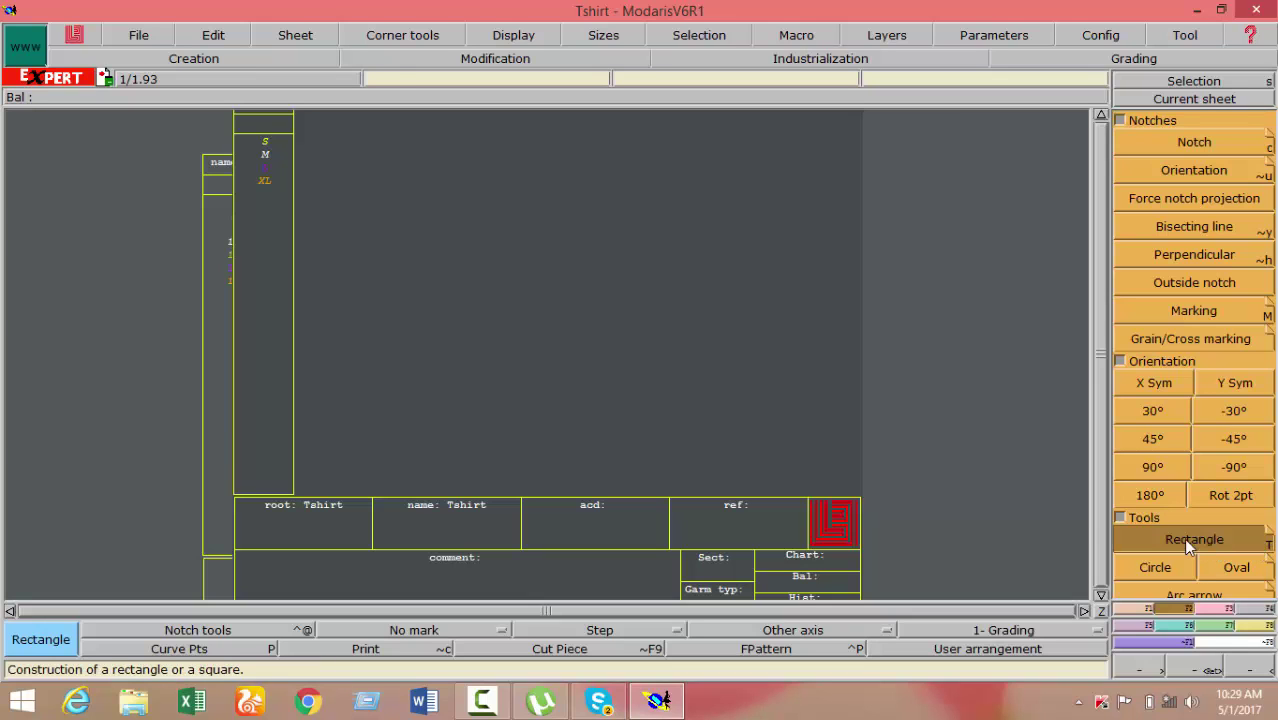
pyautogui.click(379, 187)
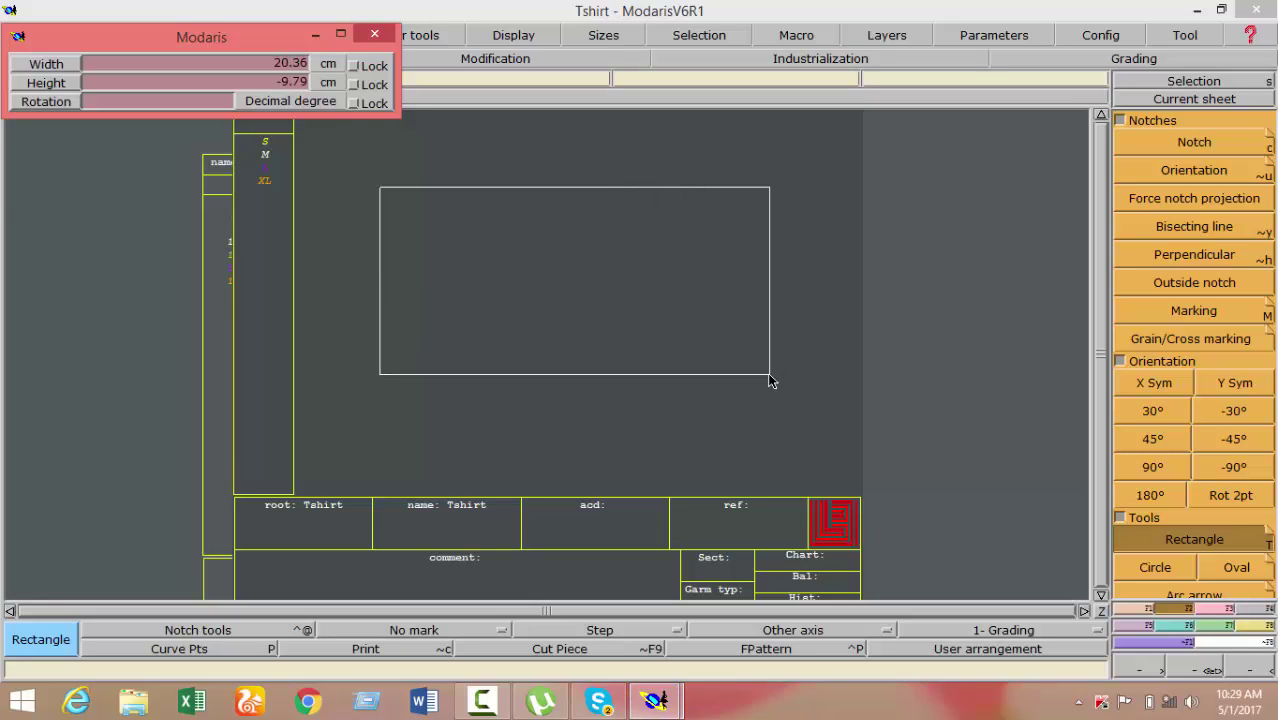
pyautogui.press('BackSpace')
pyautogui.write('73')
pyautogui.press('Return')
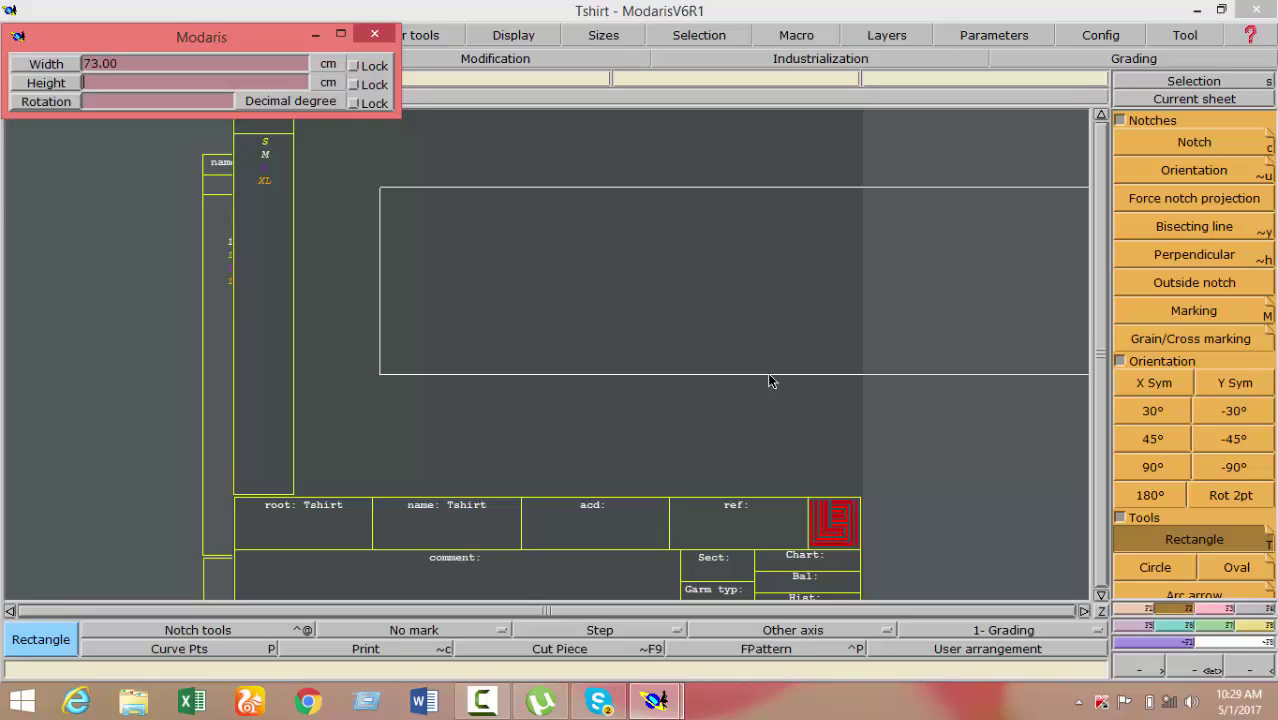
pyautogui.write('26')
pyautogui.press('Return')
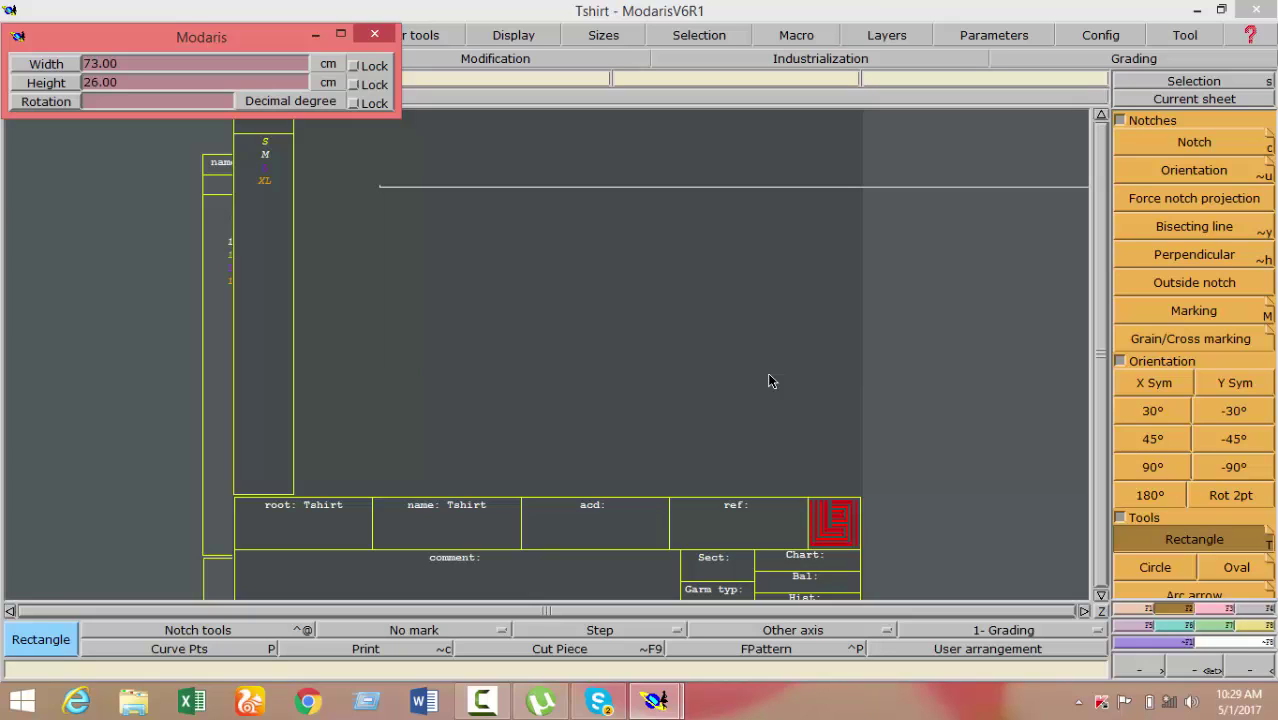
pyautogui.press('Return')
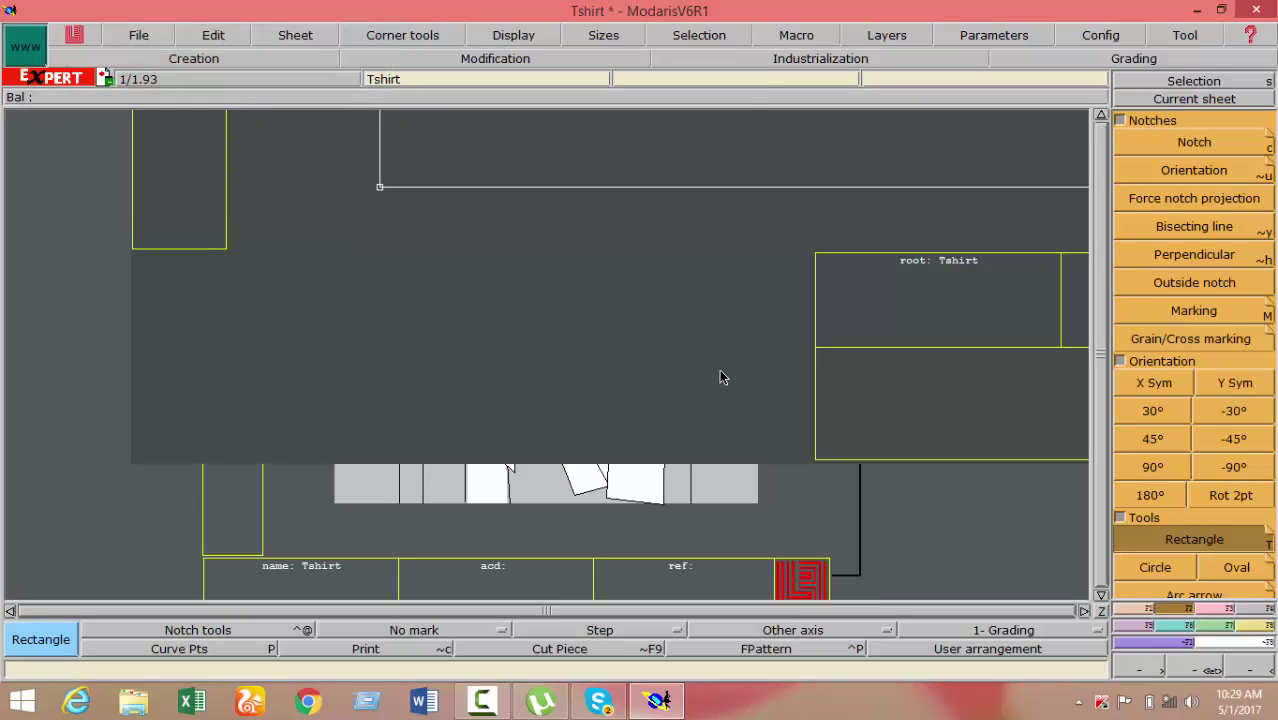
pyautogui.press('Home')
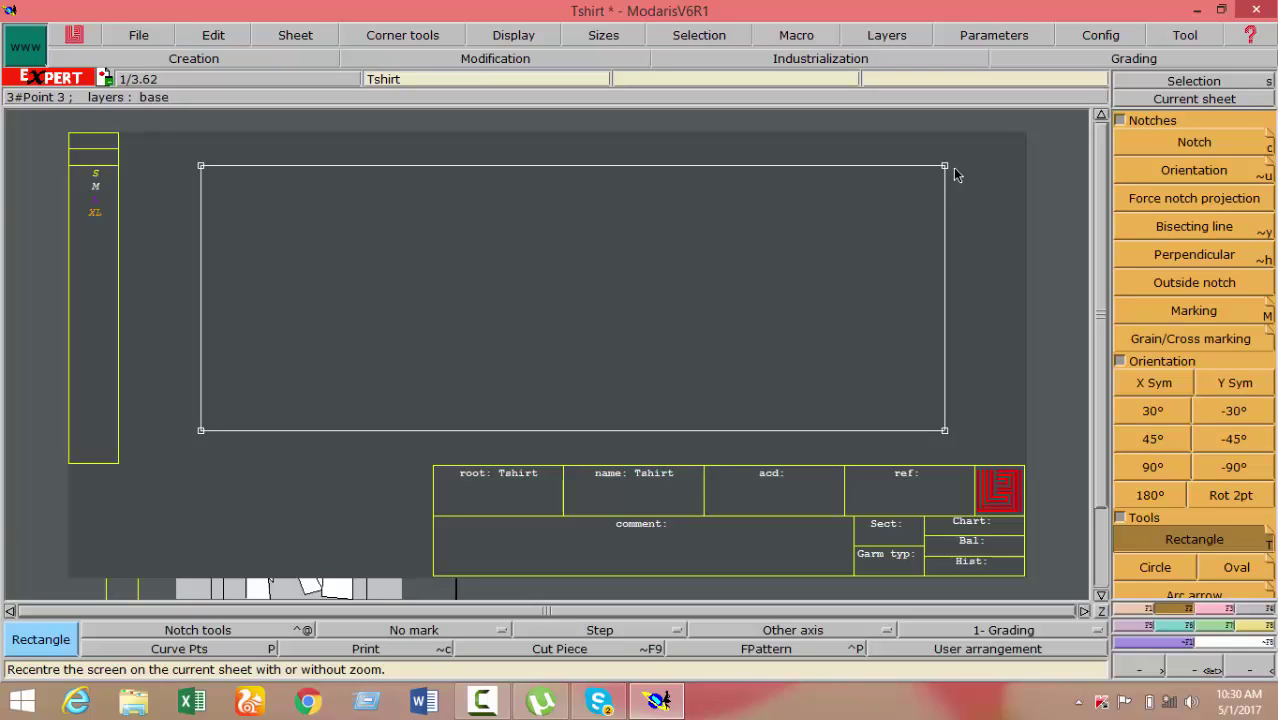
# Add developed points 2 cm and 10.5 cm along the top edge and 7 cm down the right edge
pyautogui.click(1148, 608)
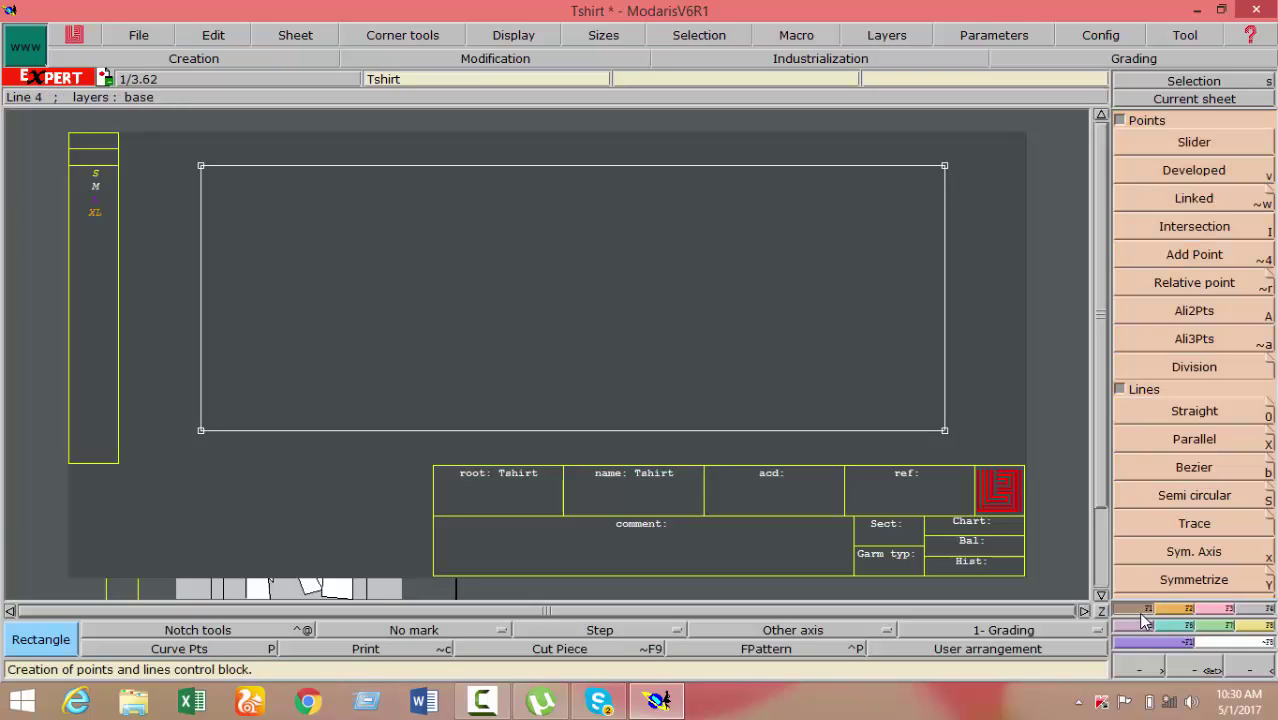
pyautogui.click(1153, 170)
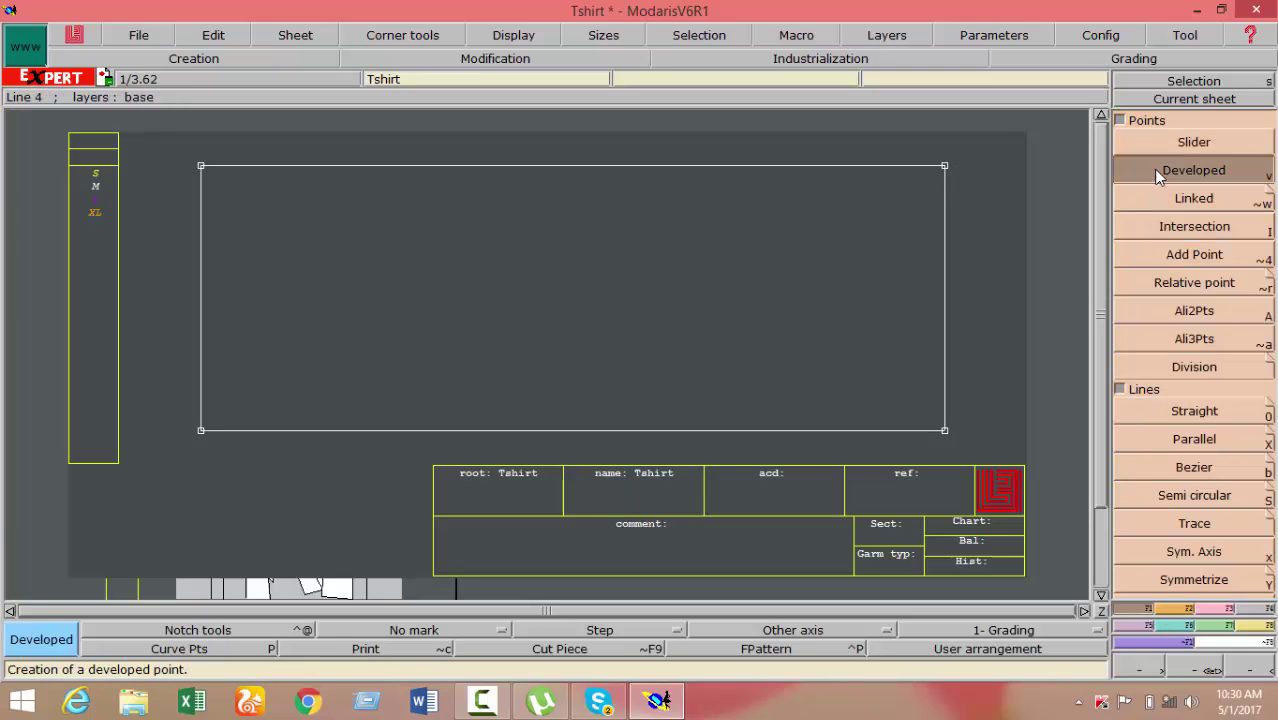
pyautogui.click(942, 167)
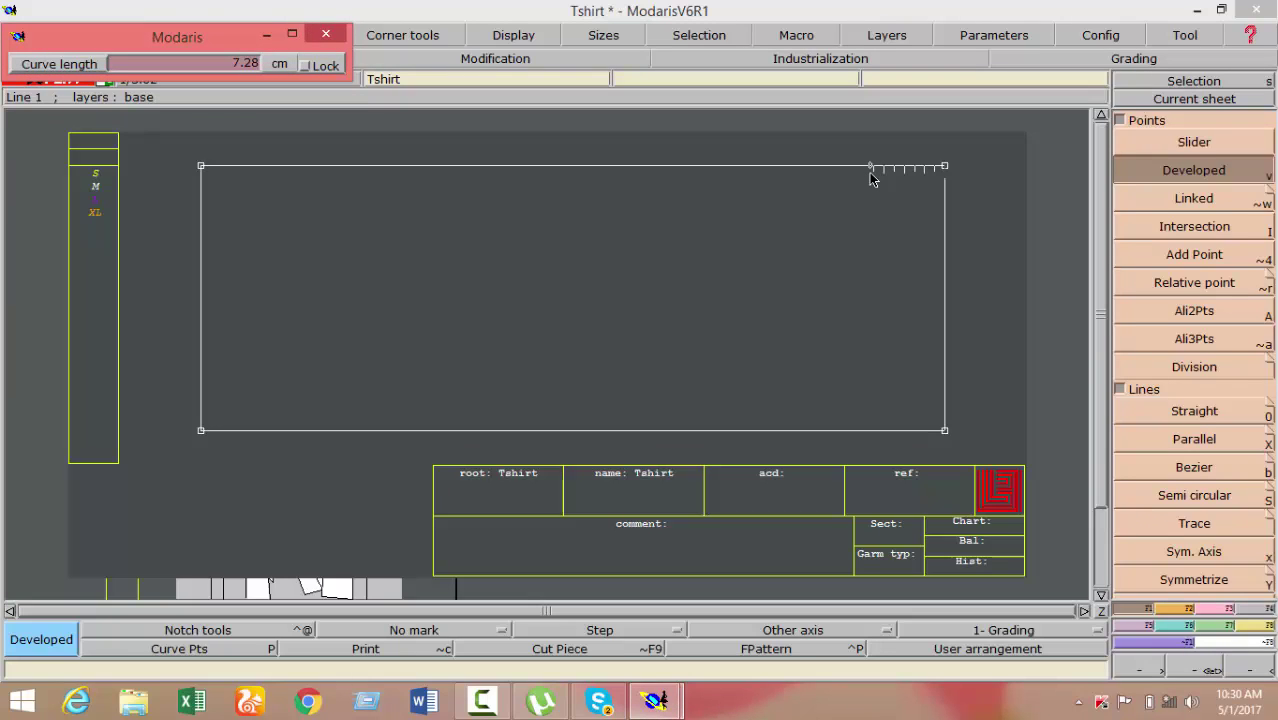
pyautogui.press('BackSpace')
pyautogui.write('2')
pyautogui.press('Return')
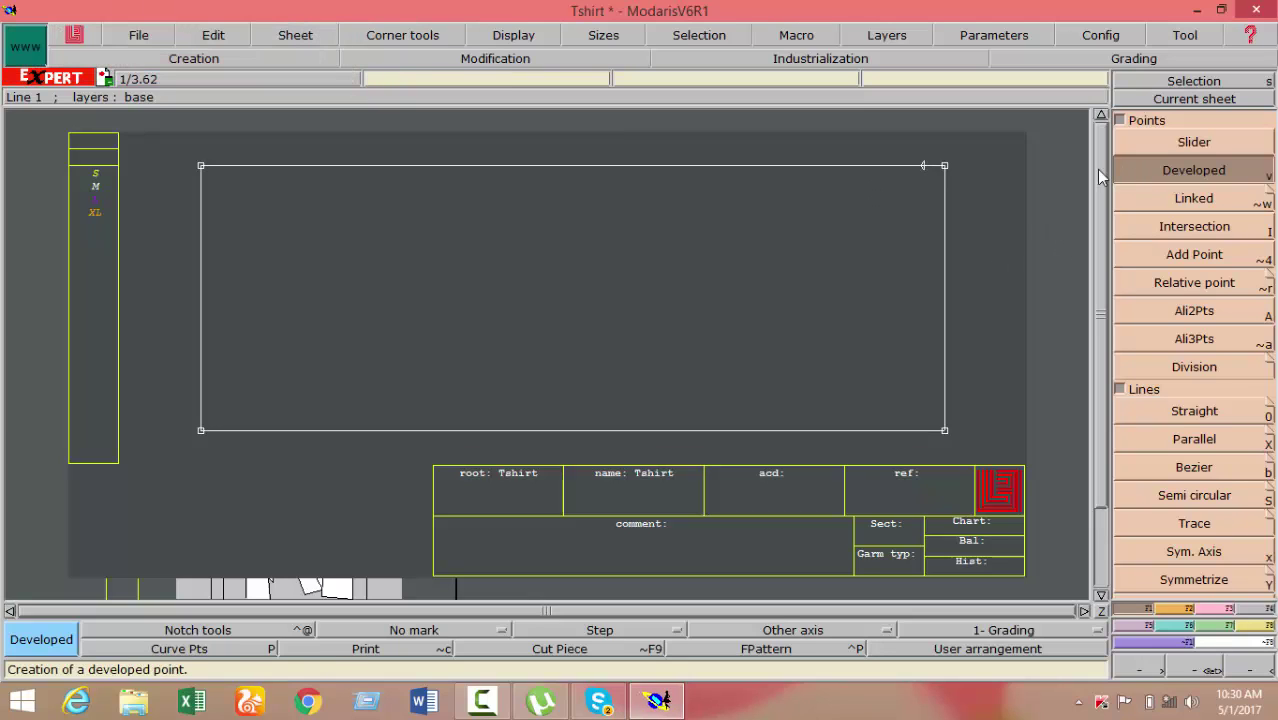
pyautogui.click(946, 171)
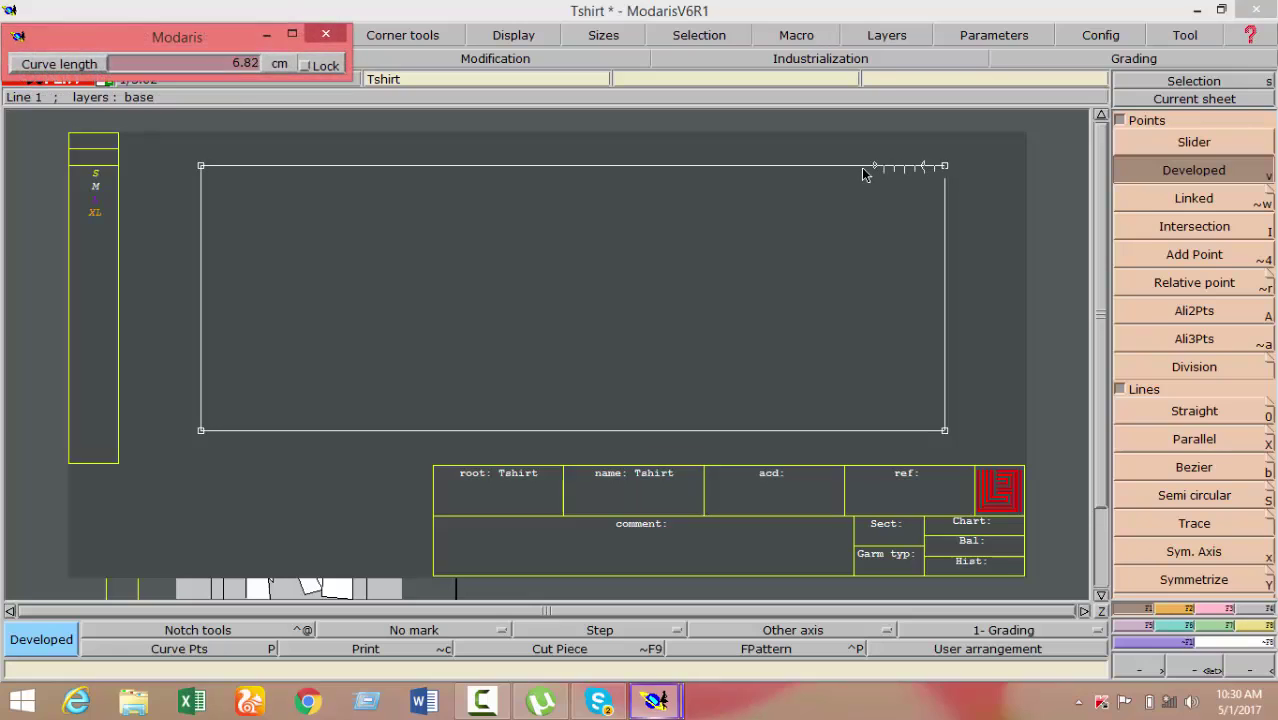
pyautogui.write('2')
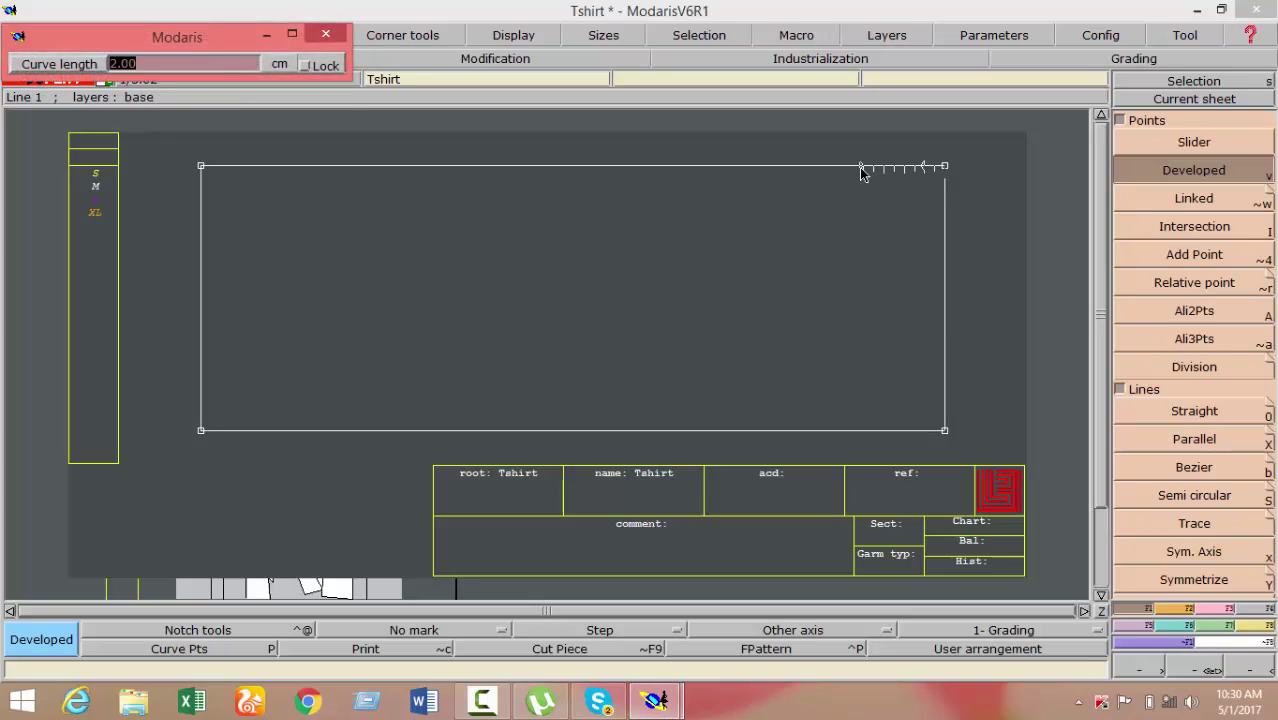
pyautogui.write('10.5')
pyautogui.click(861, 172)
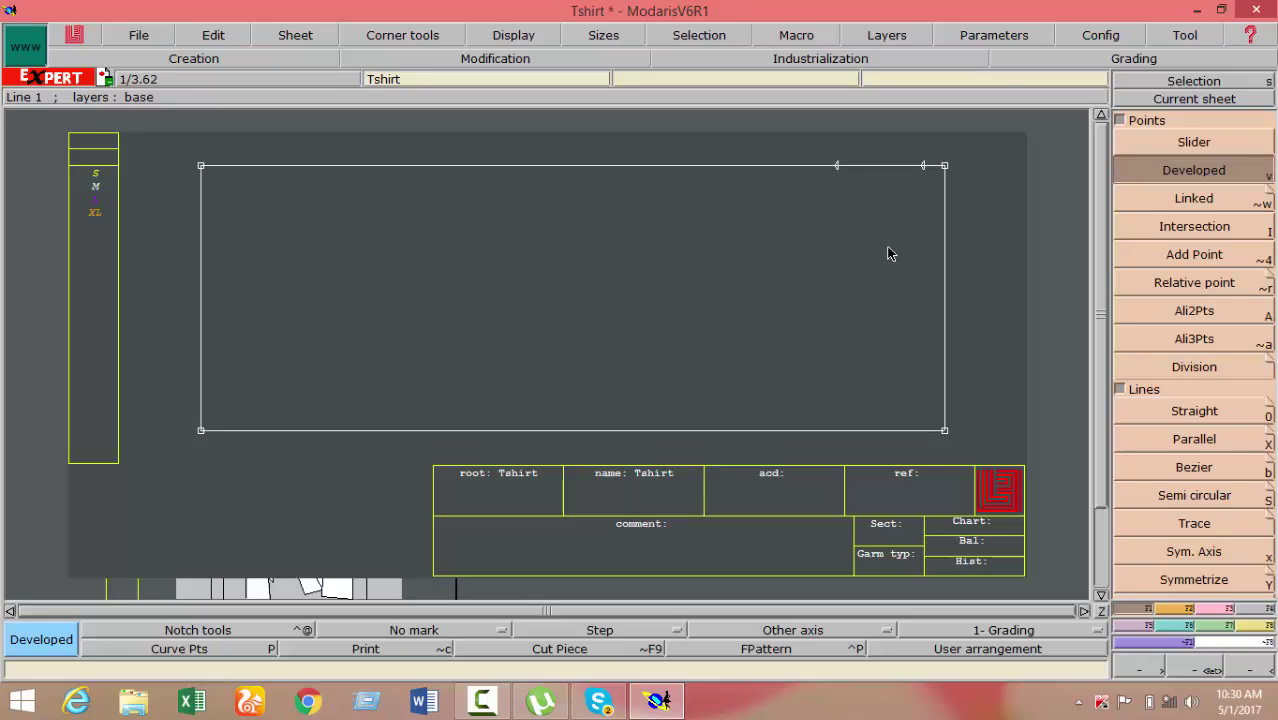
pyautogui.click(944, 172)
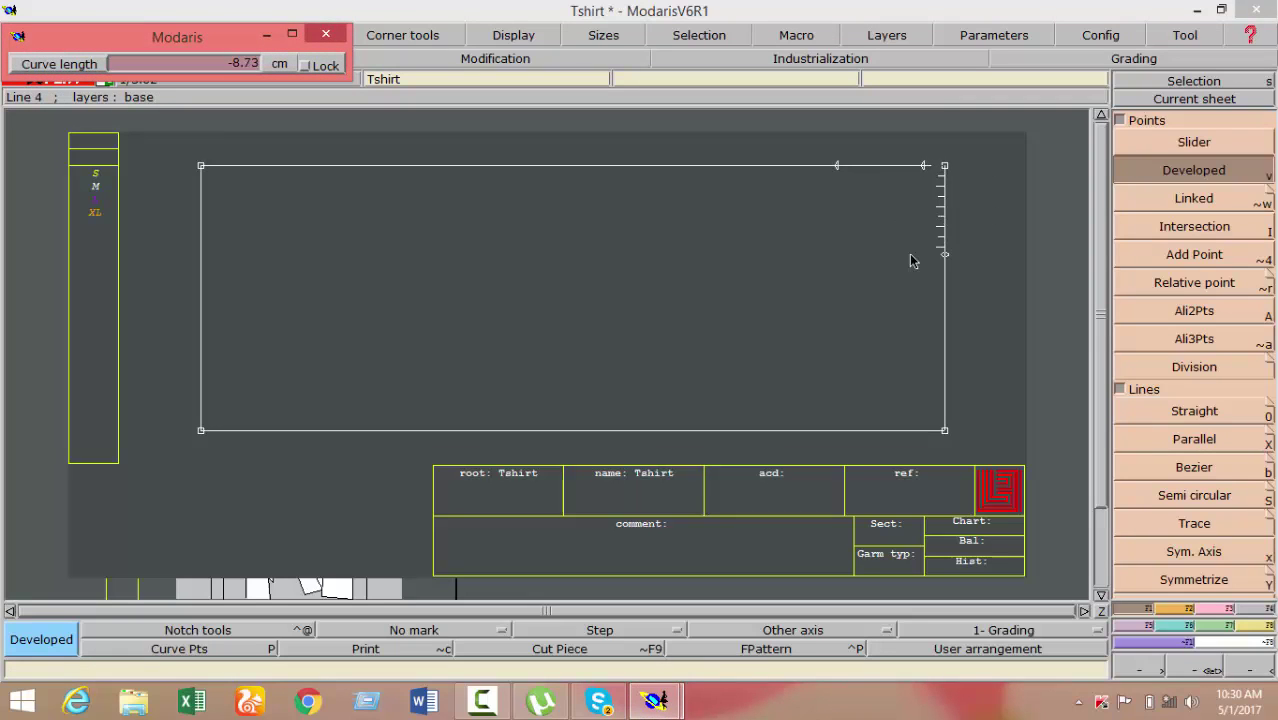
pyautogui.write('10.50')
pyautogui.write('-7')
pyautogui.press('Return')
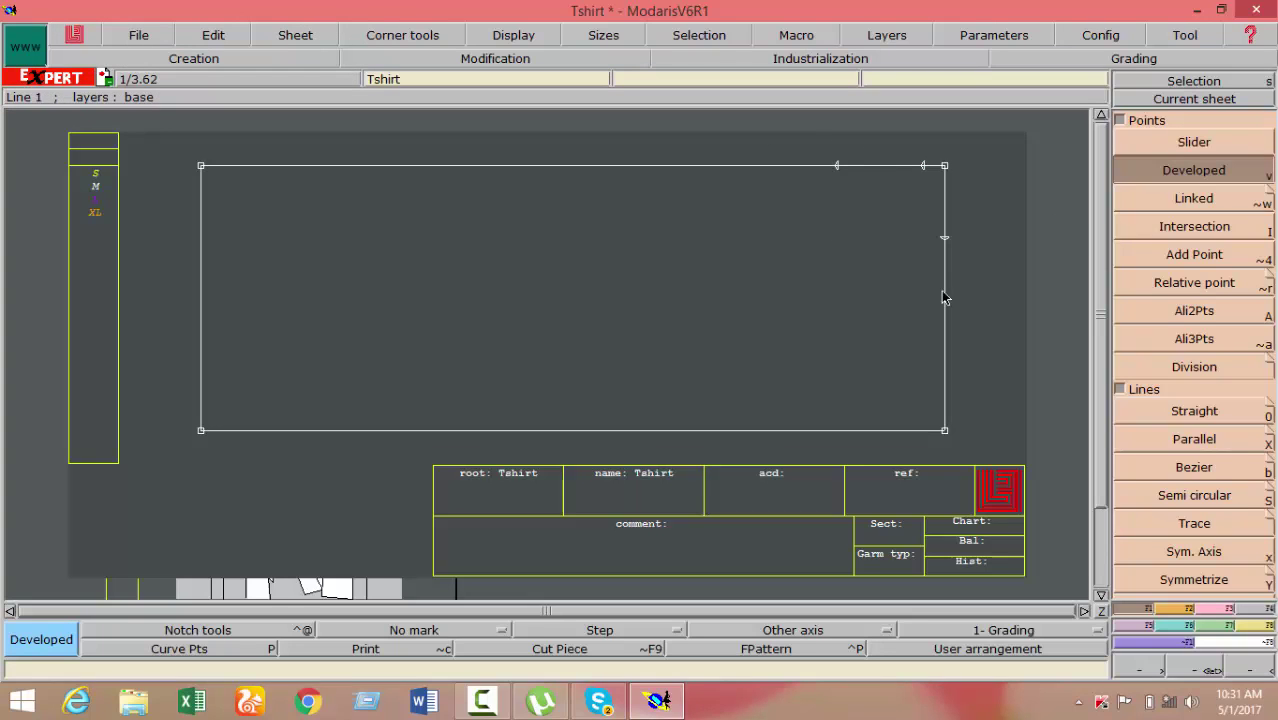
# Insert the 10.5 cm and 2 cm developed points into the rectangle's top edge
pyautogui.click(1222, 618)
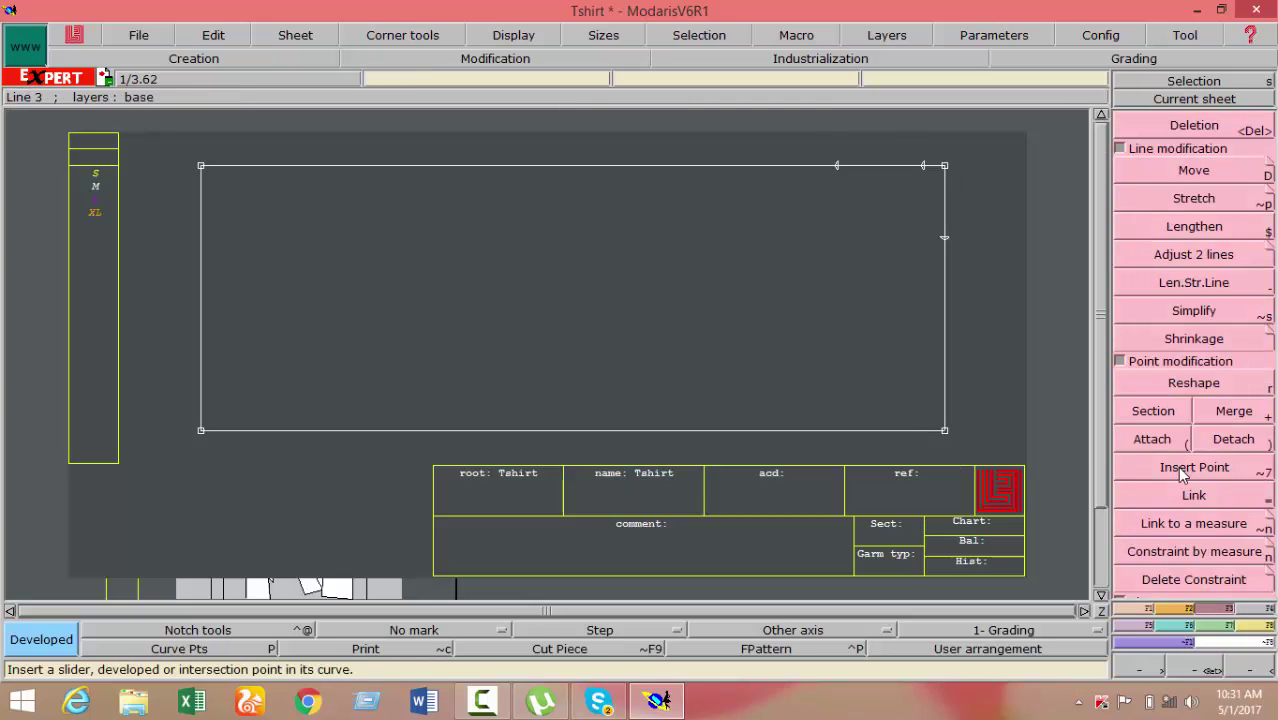
pyautogui.click(1183, 474)
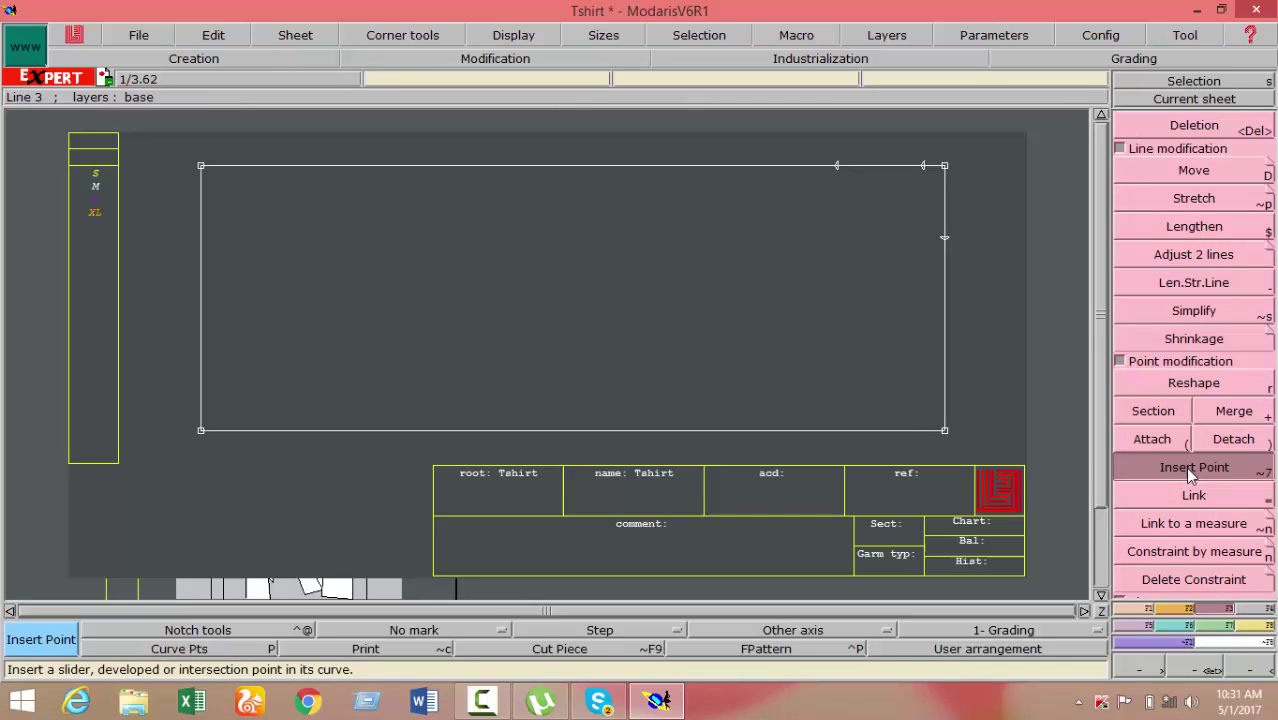
pyautogui.click(838, 167)
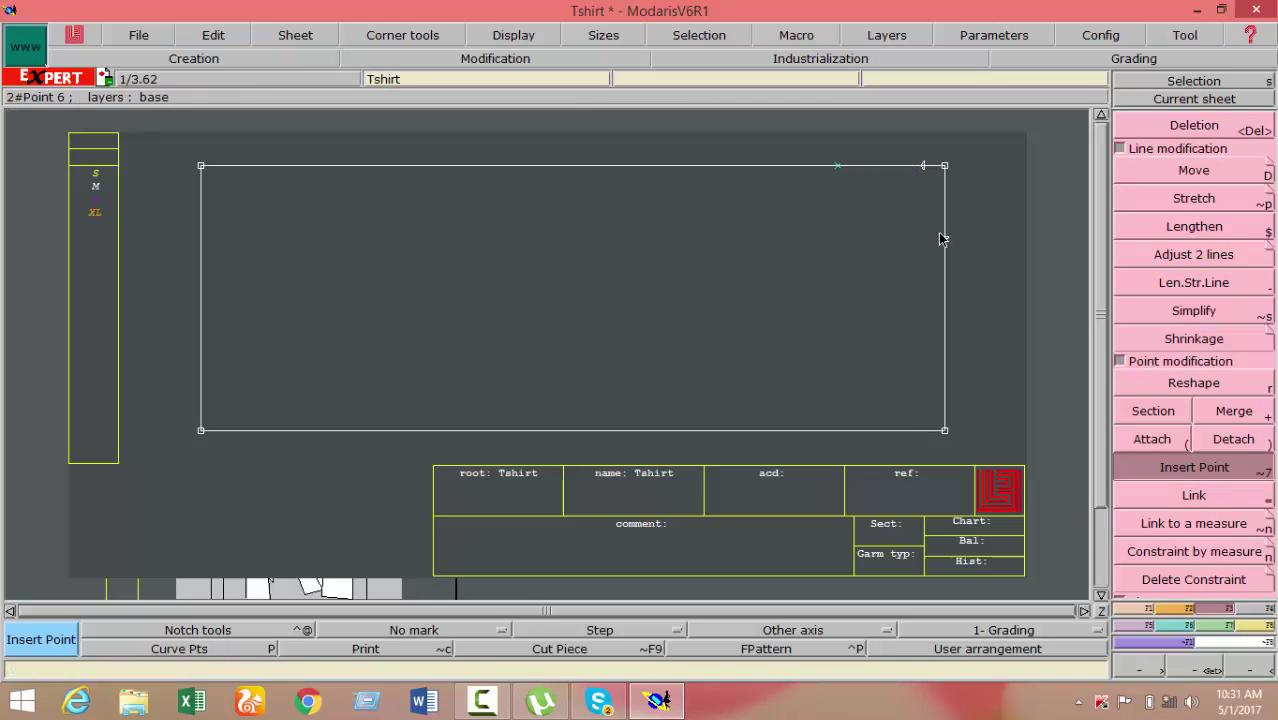
pyautogui.click(925, 167)
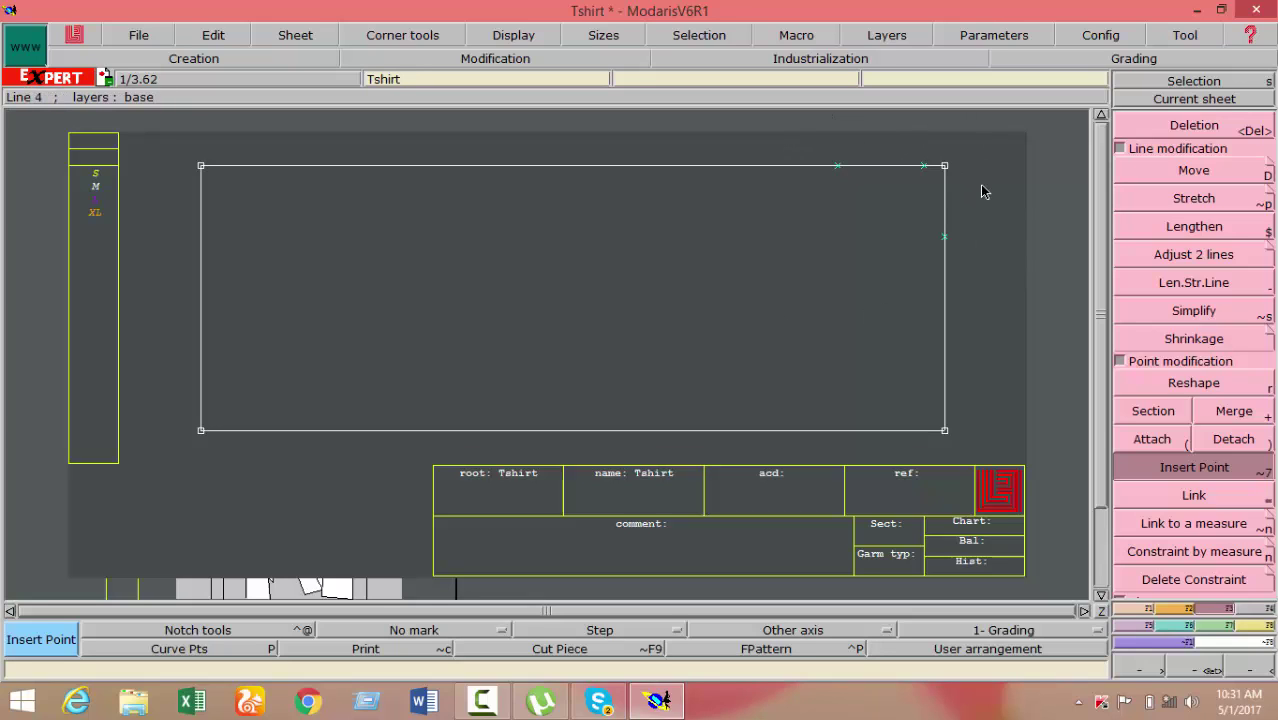
pyautogui.press('z')
pyautogui.moveTo(786, 157); pyautogui.dragTo(1005, 335)
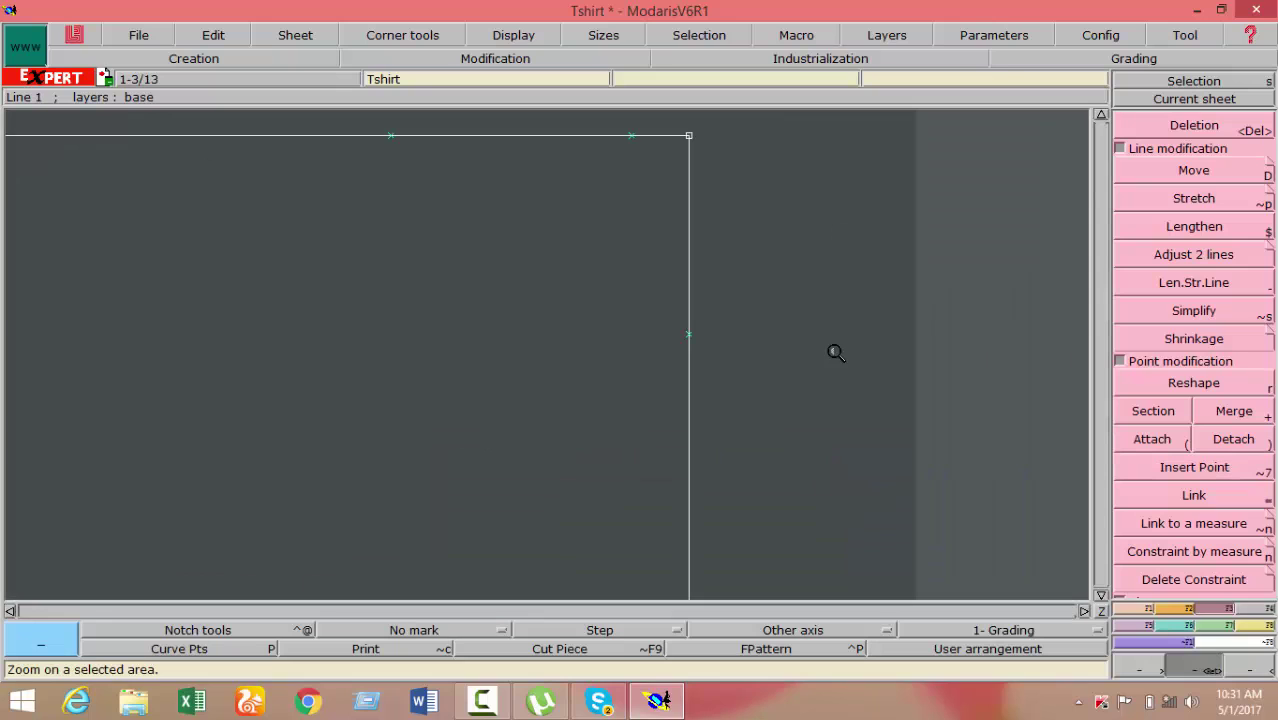
# Draw a Bezier curve from the 2 cm top-edge point down to the right-edge point
pyautogui.click(1137, 614)
pyautogui.click(1208, 473)
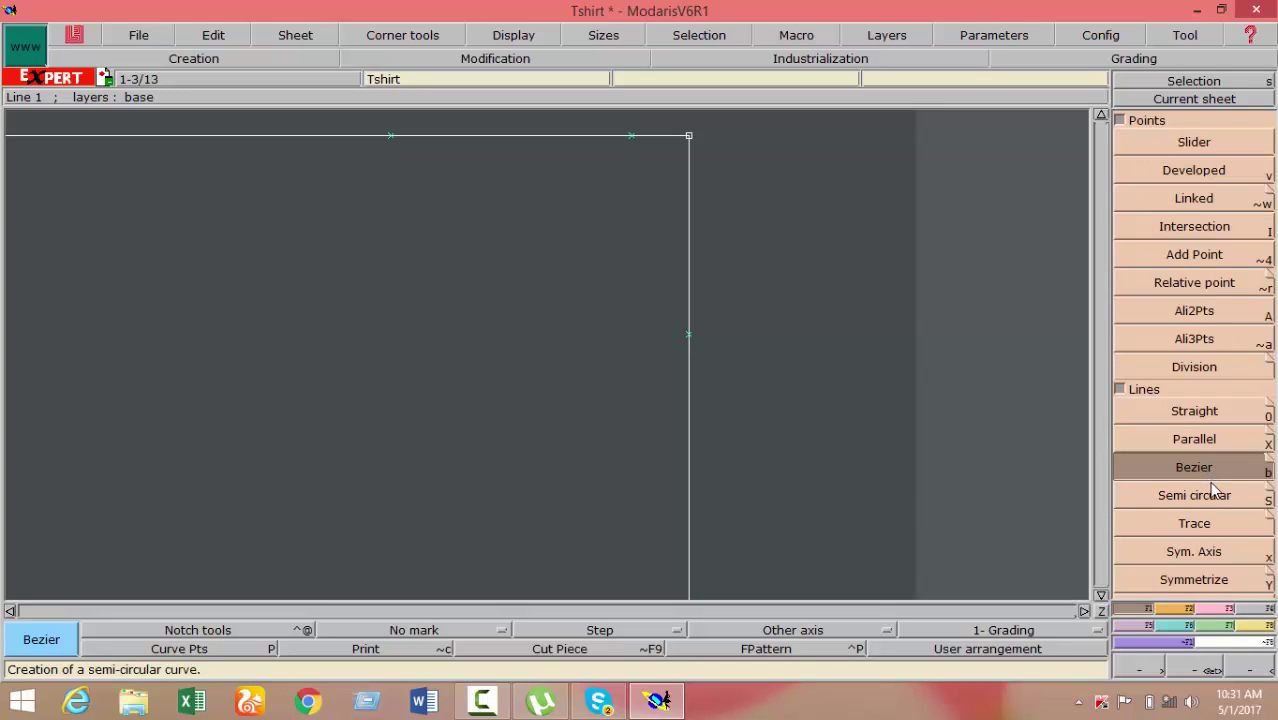
pyautogui.click(631, 144)
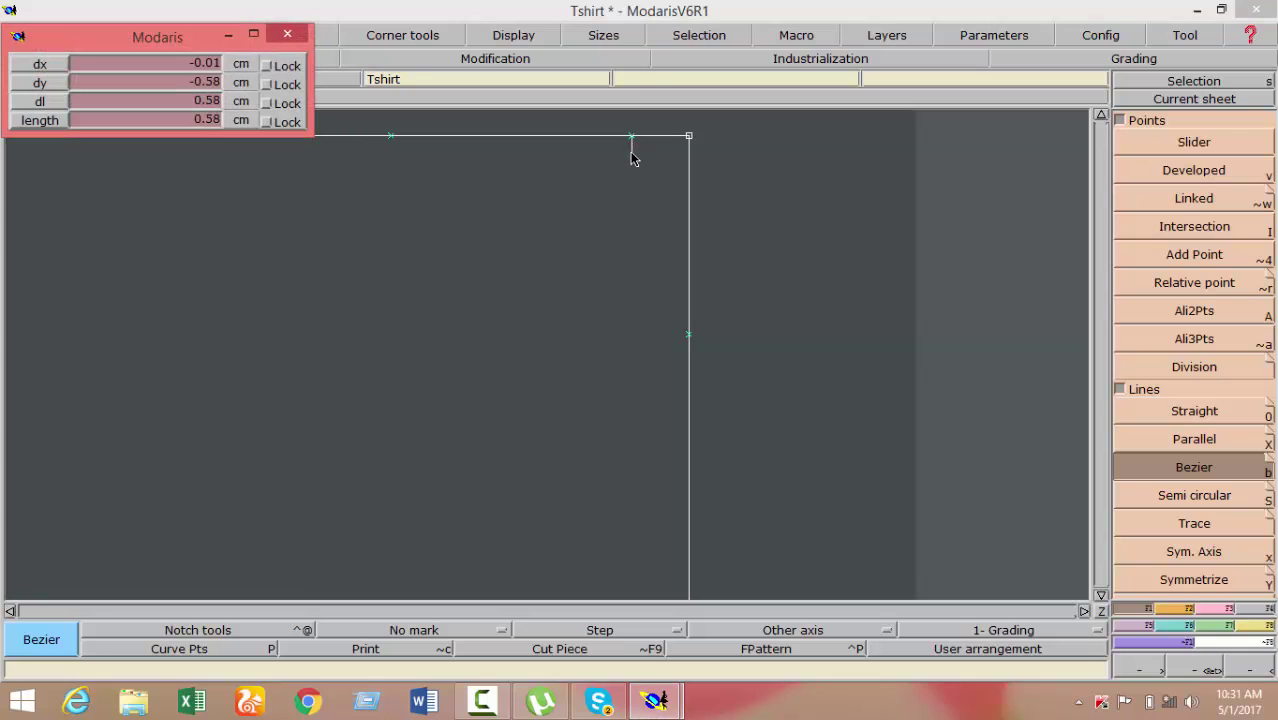
pyautogui.click(631, 257)
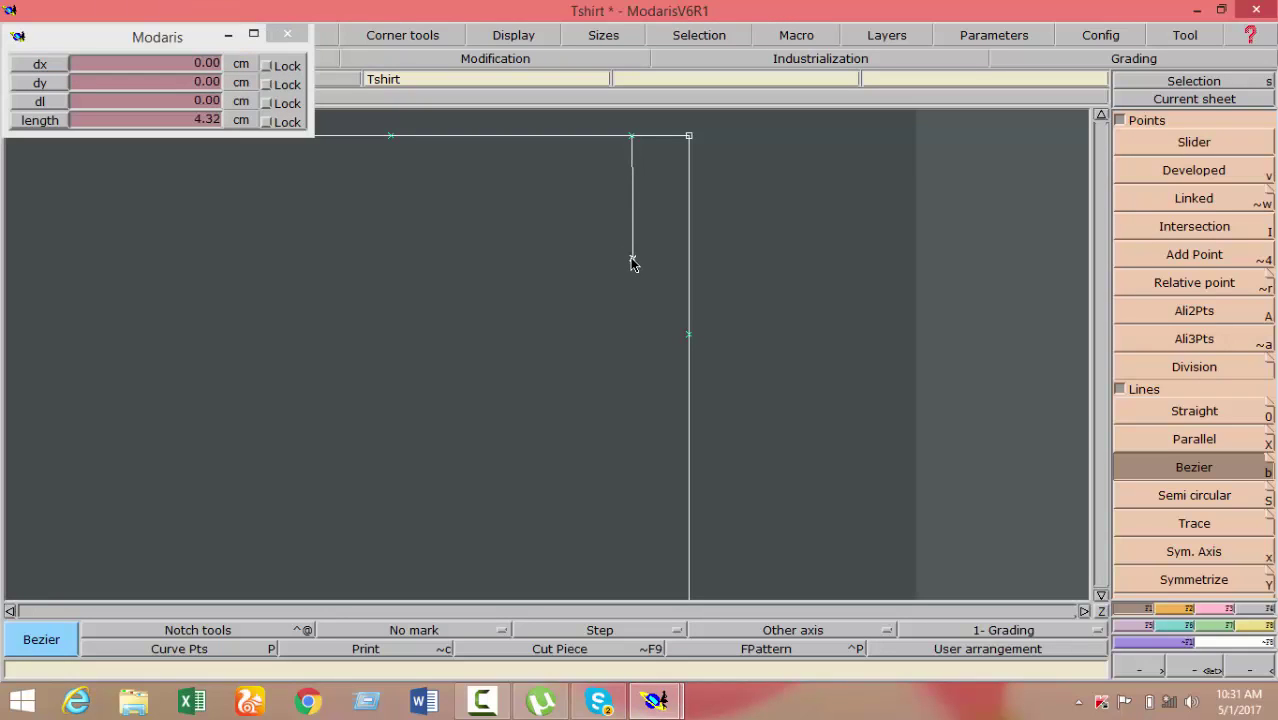
pyautogui.click(689, 336)
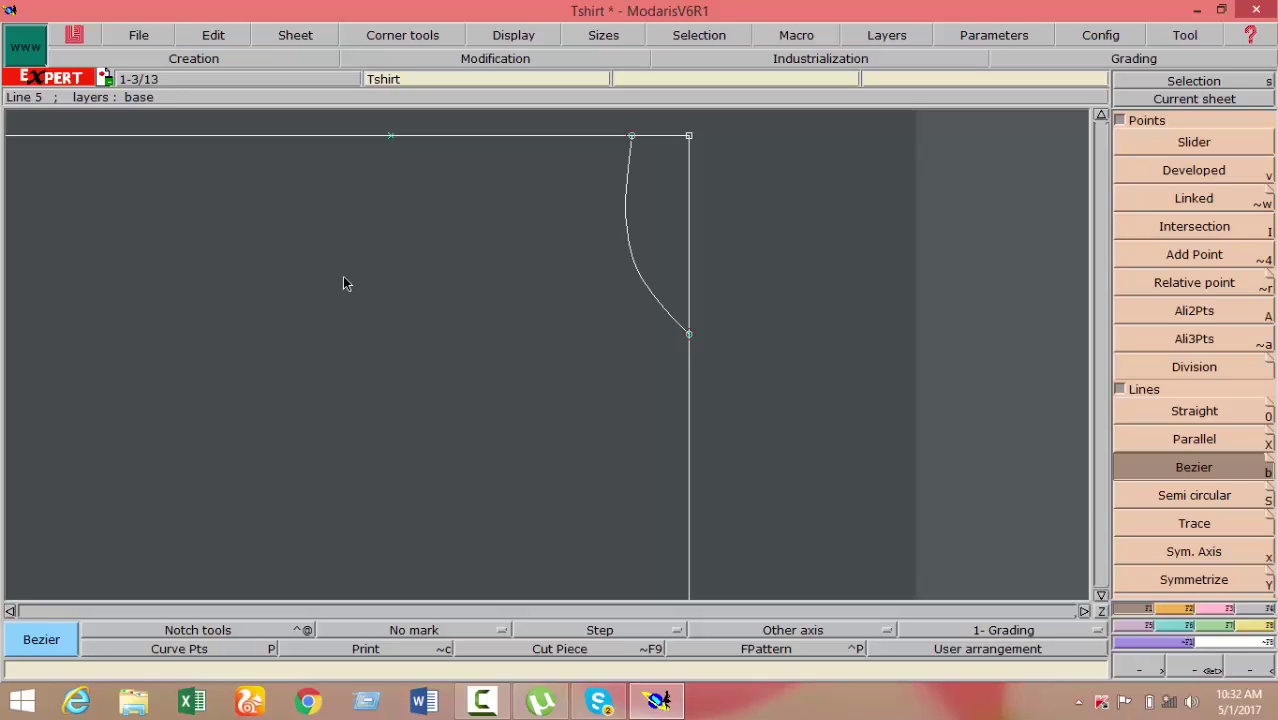
# Draw a second Bezier curve from the top edge, bending down to the same right-edge point
pyautogui.click(1180, 80)
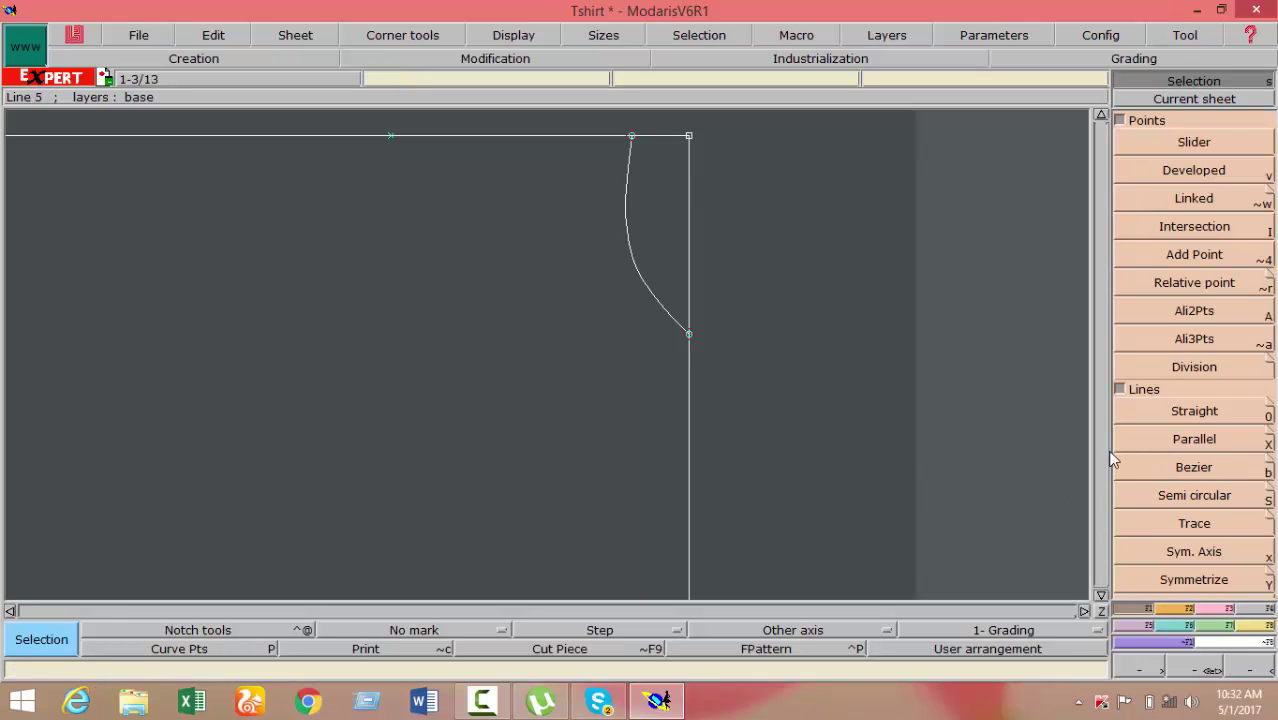
pyautogui.click(1170, 468)
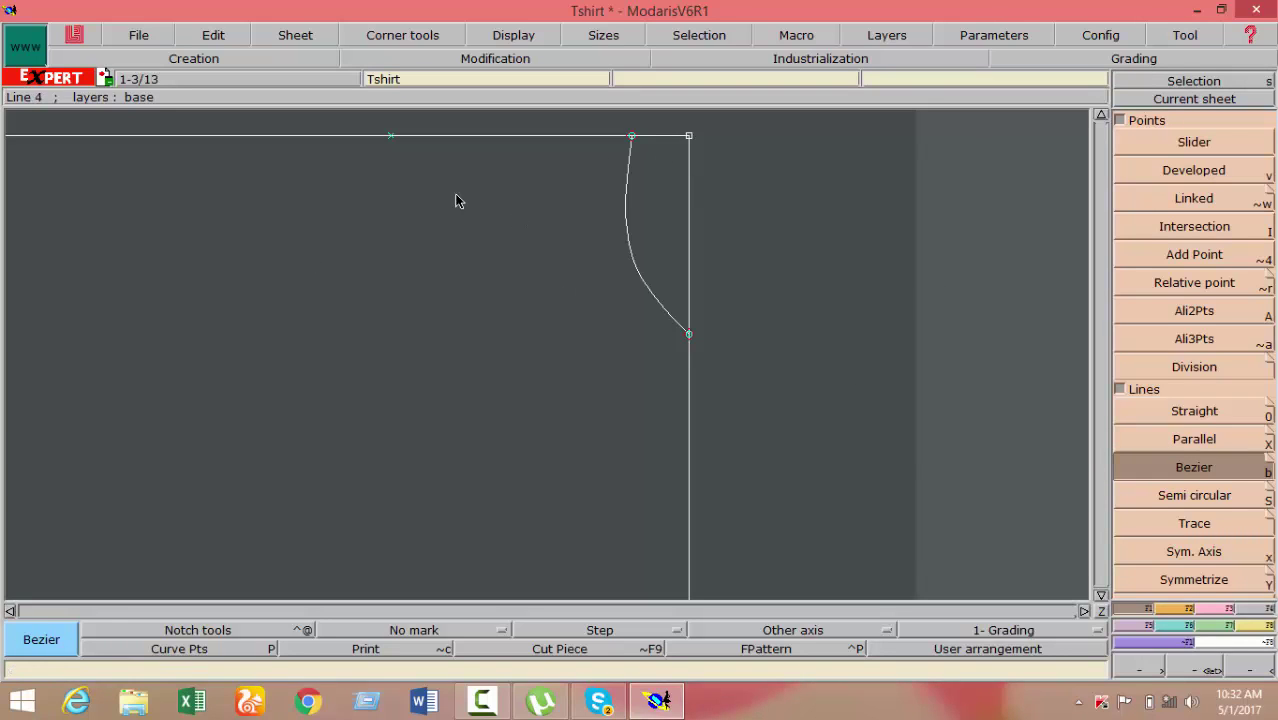
pyautogui.click(390, 137)
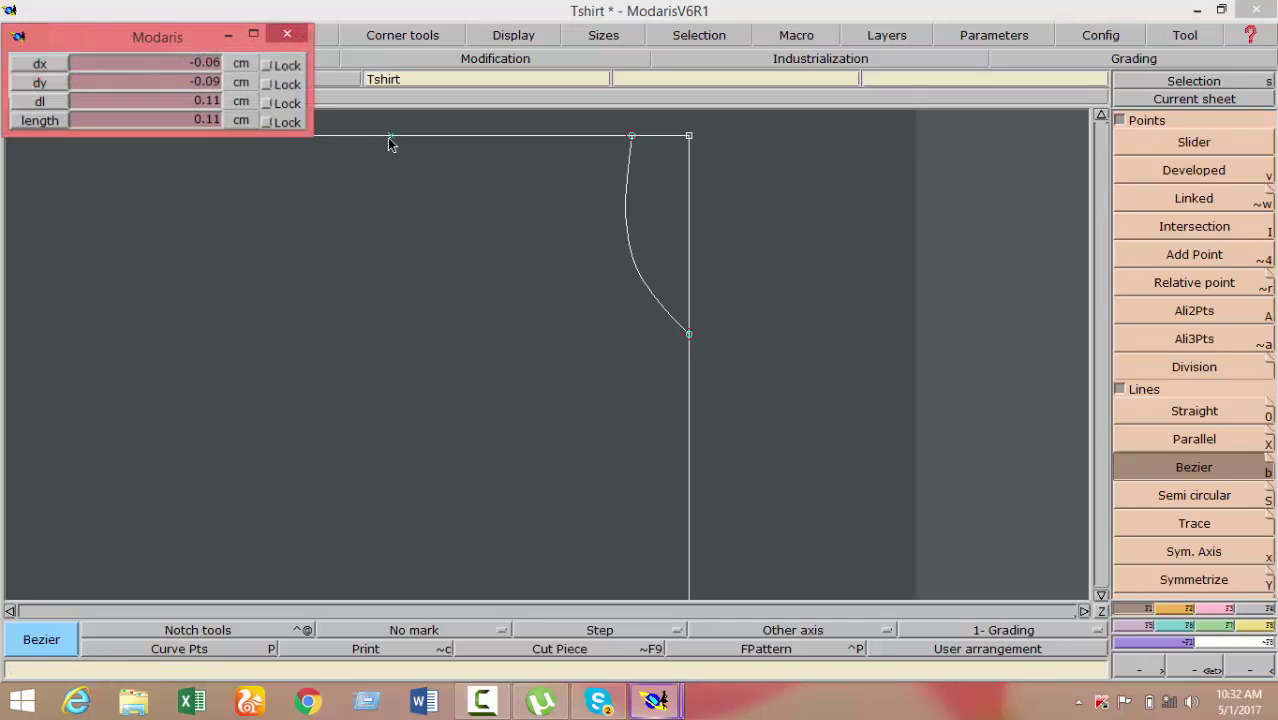
pyautogui.click(404, 270)
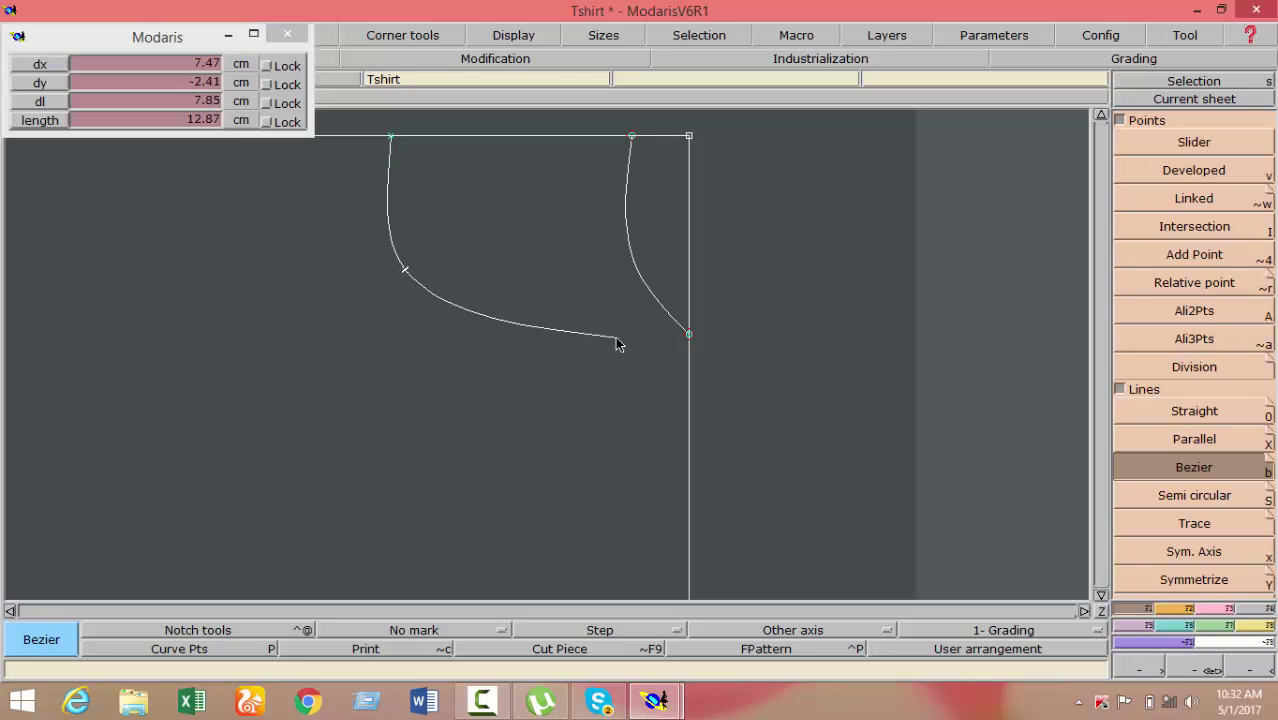
pyautogui.click(692, 341)
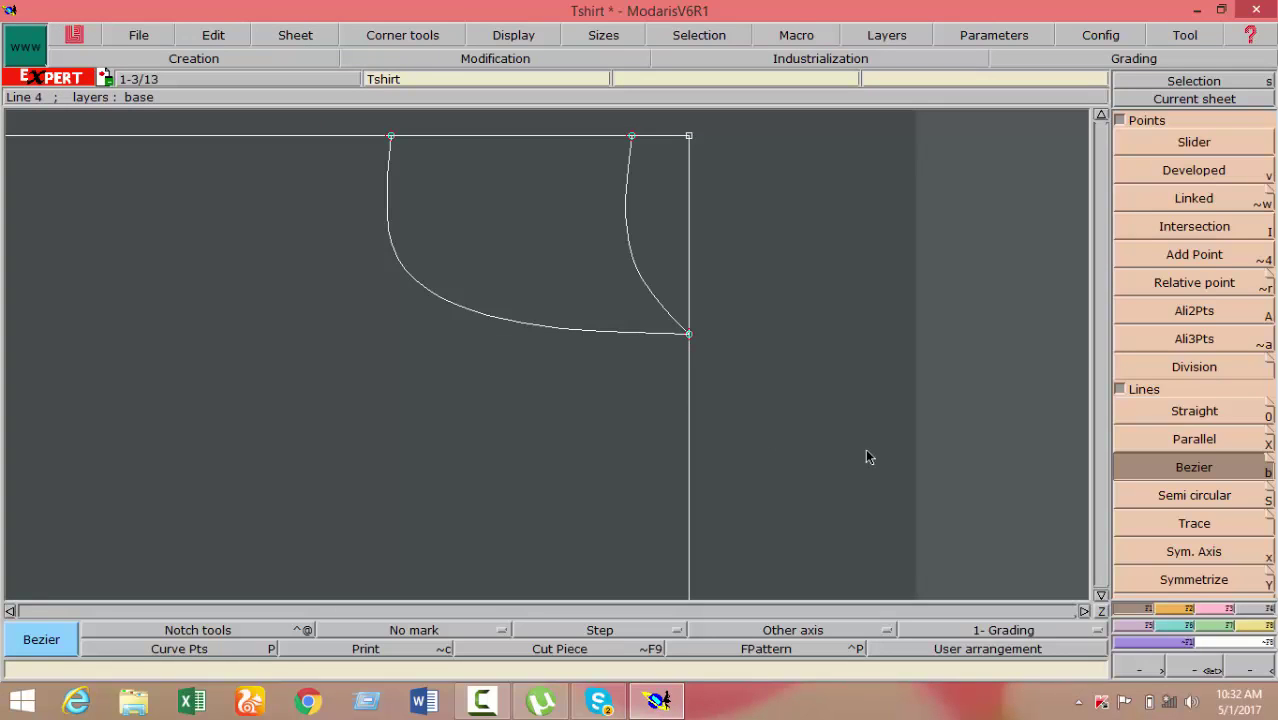
pyautogui.click(495, 58)
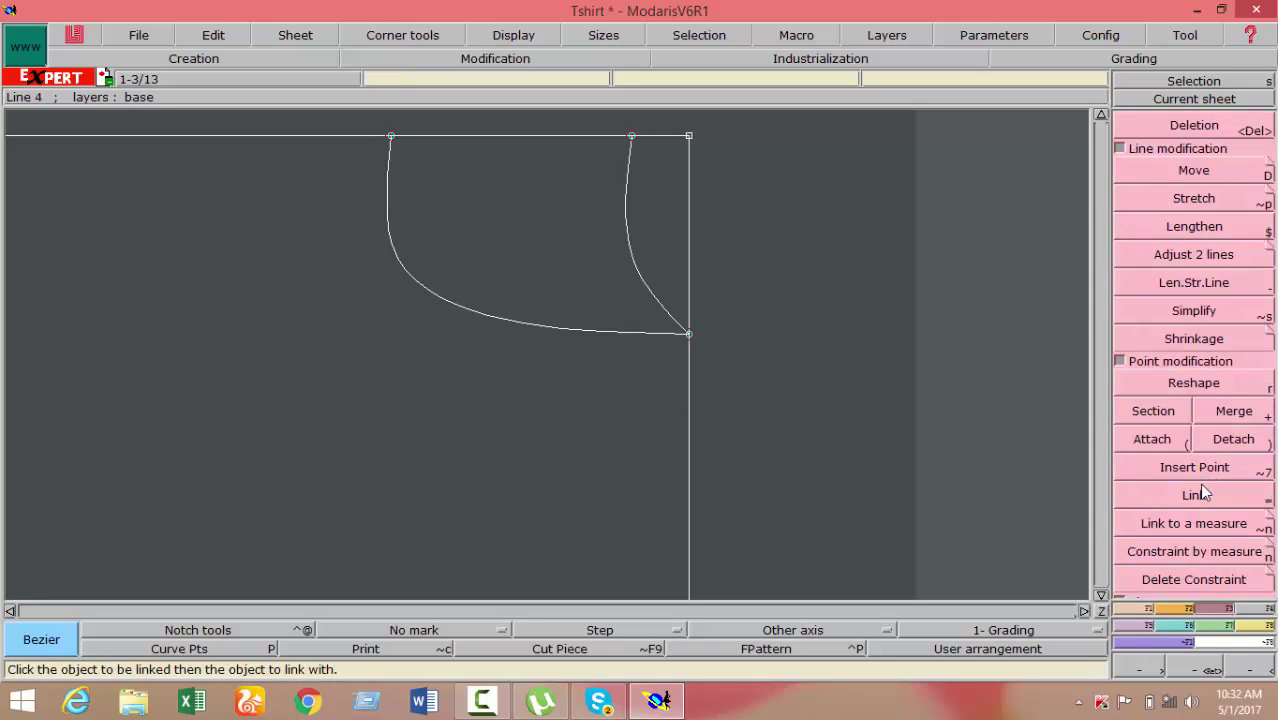
# Reshape both curves by dragging their control points into smoother sweeps
pyautogui.click(1193, 385)
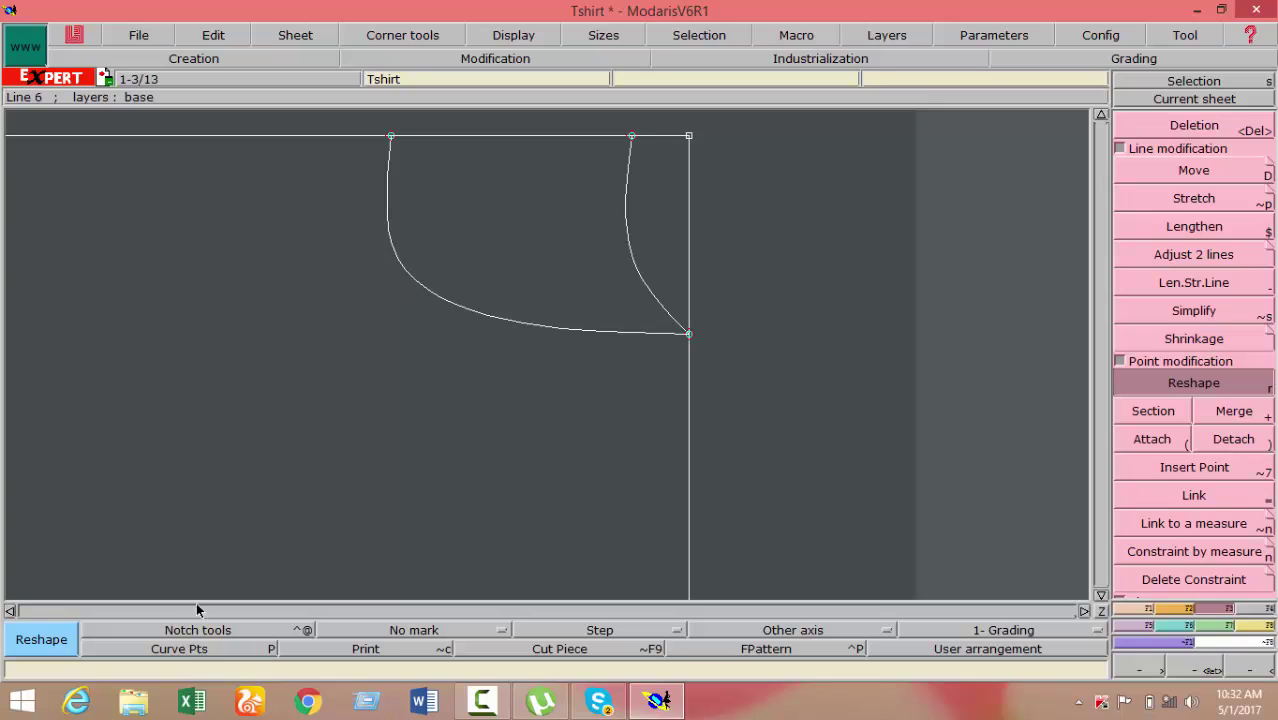
pyautogui.click(193, 652)
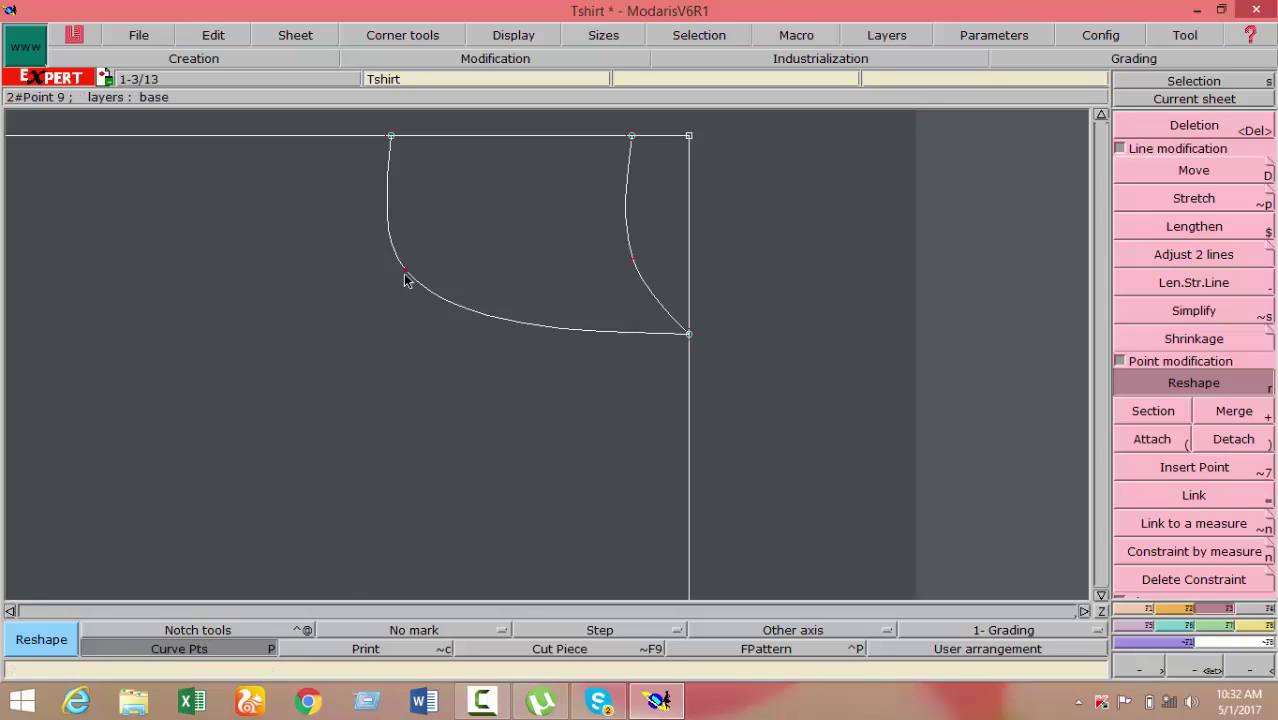
pyautogui.moveTo(405, 277); pyautogui.dragTo(417, 286)
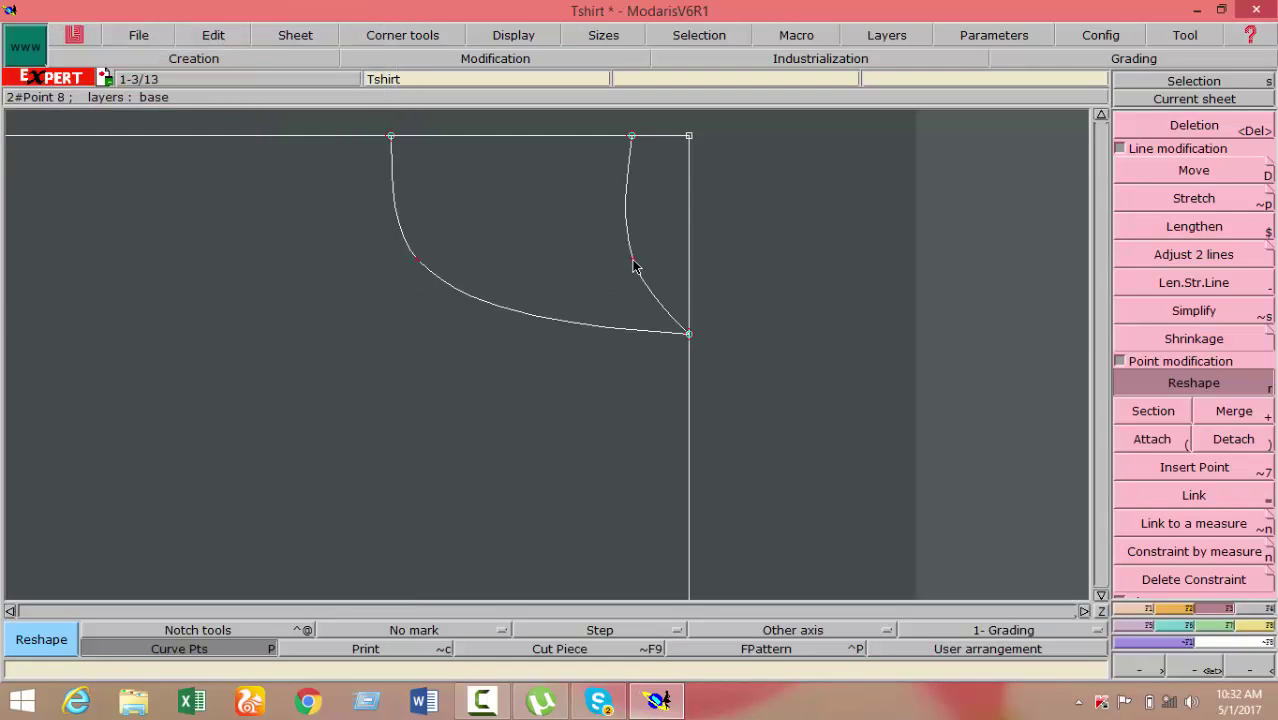
pyautogui.moveTo(631, 266); pyautogui.dragTo(645, 308)
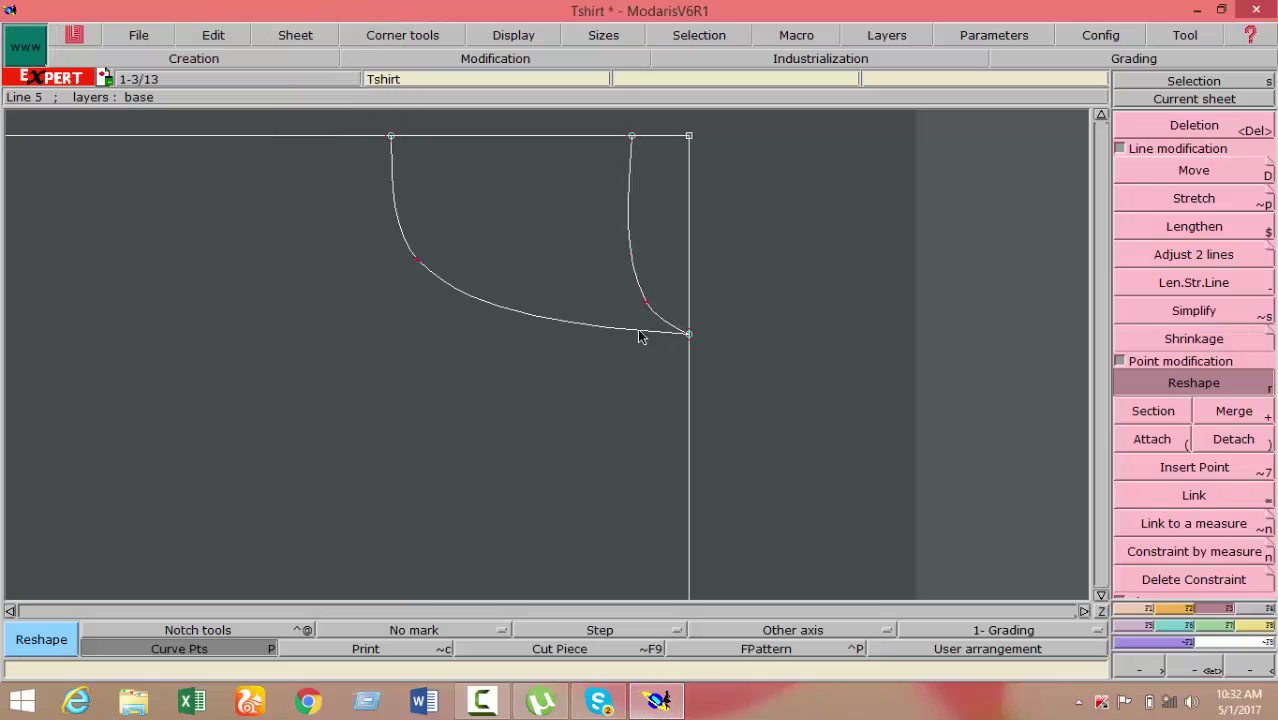
pyautogui.moveTo(417, 265)
pyautogui.mouseDown()
pyautogui.moveTo(403, 246)
pyautogui.moveTo(431, 281)
pyautogui.mouseUp()
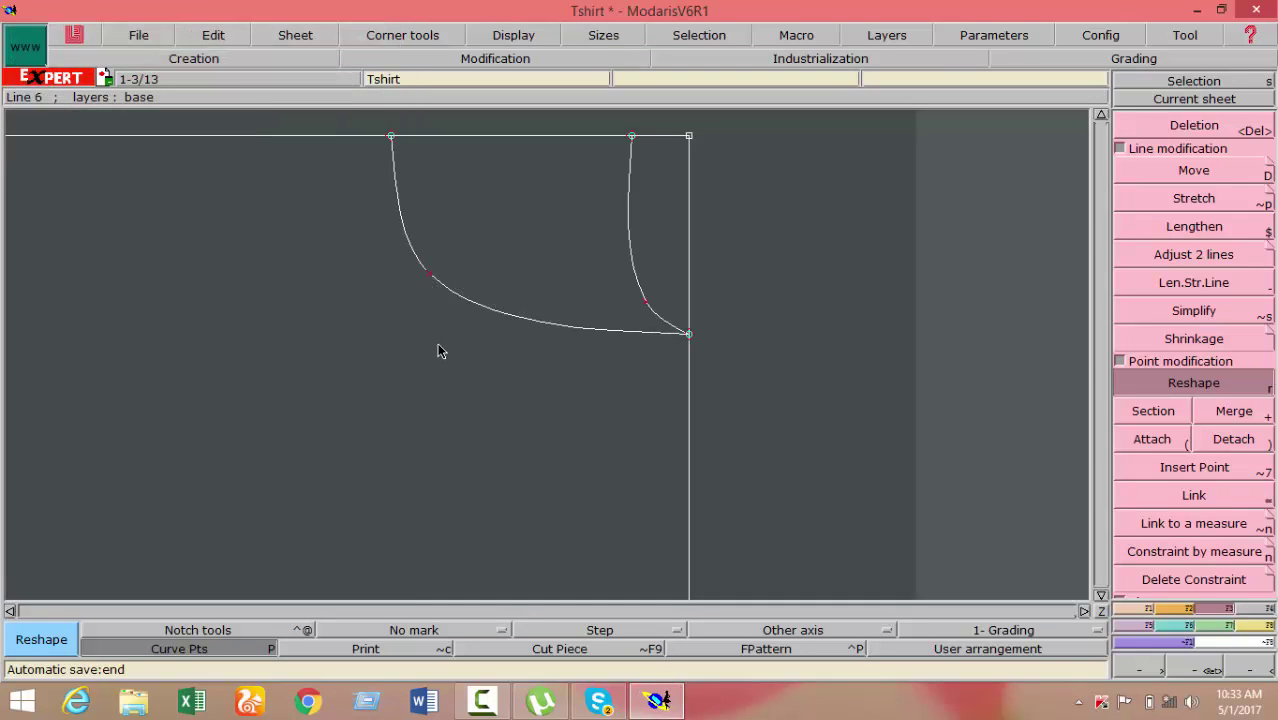
pyautogui.press('F11')
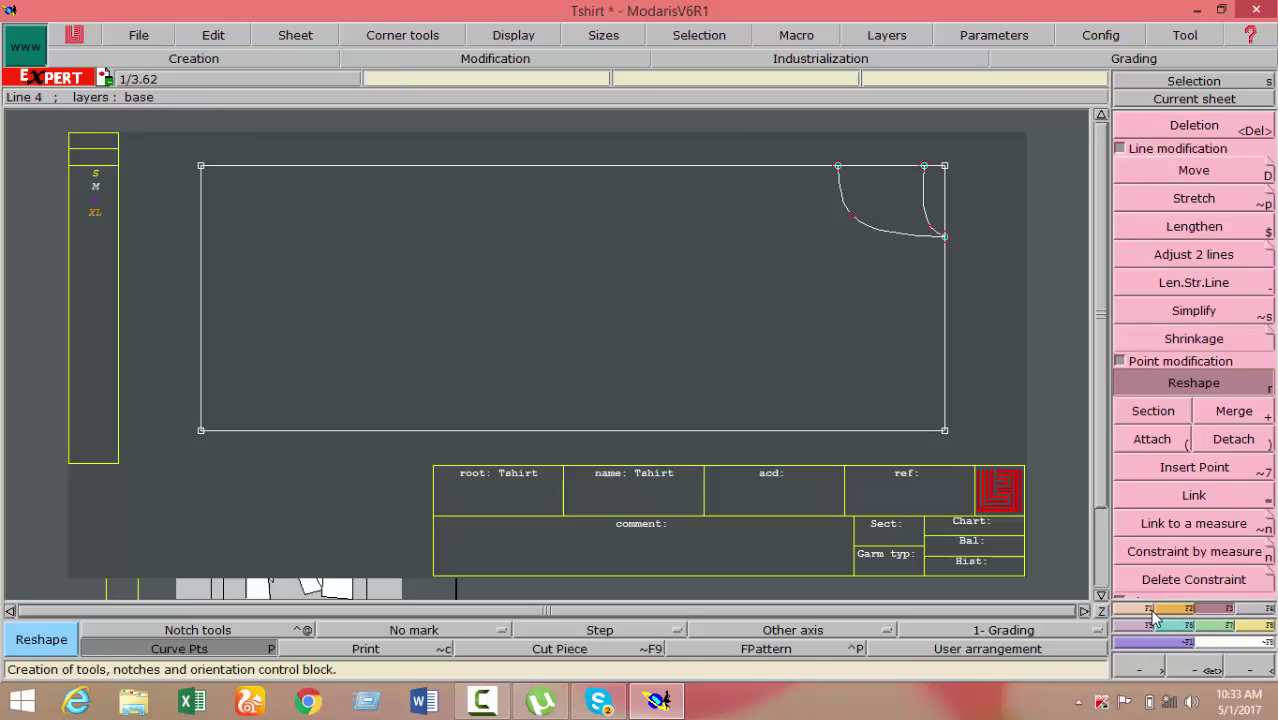
# Draw a vertical line parallel to the rectangle's right edge, 5 cm inside it
pyautogui.click(1188, 626)
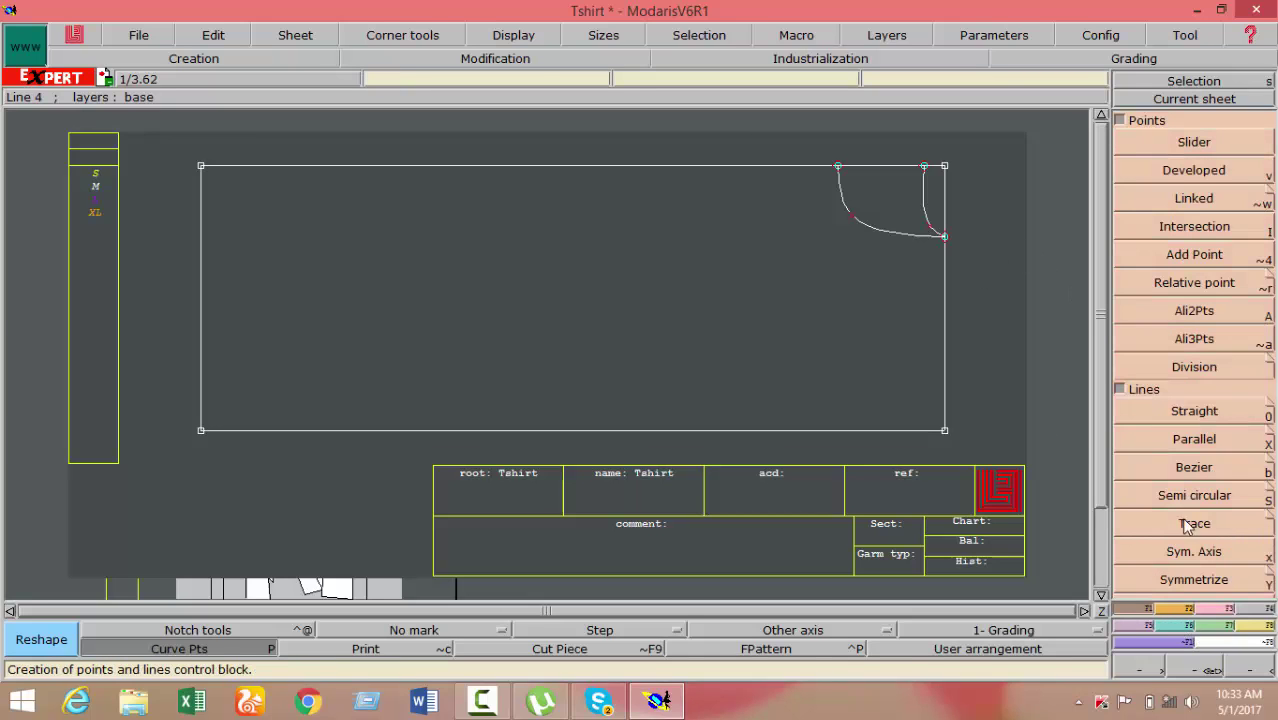
pyautogui.click(1187, 443)
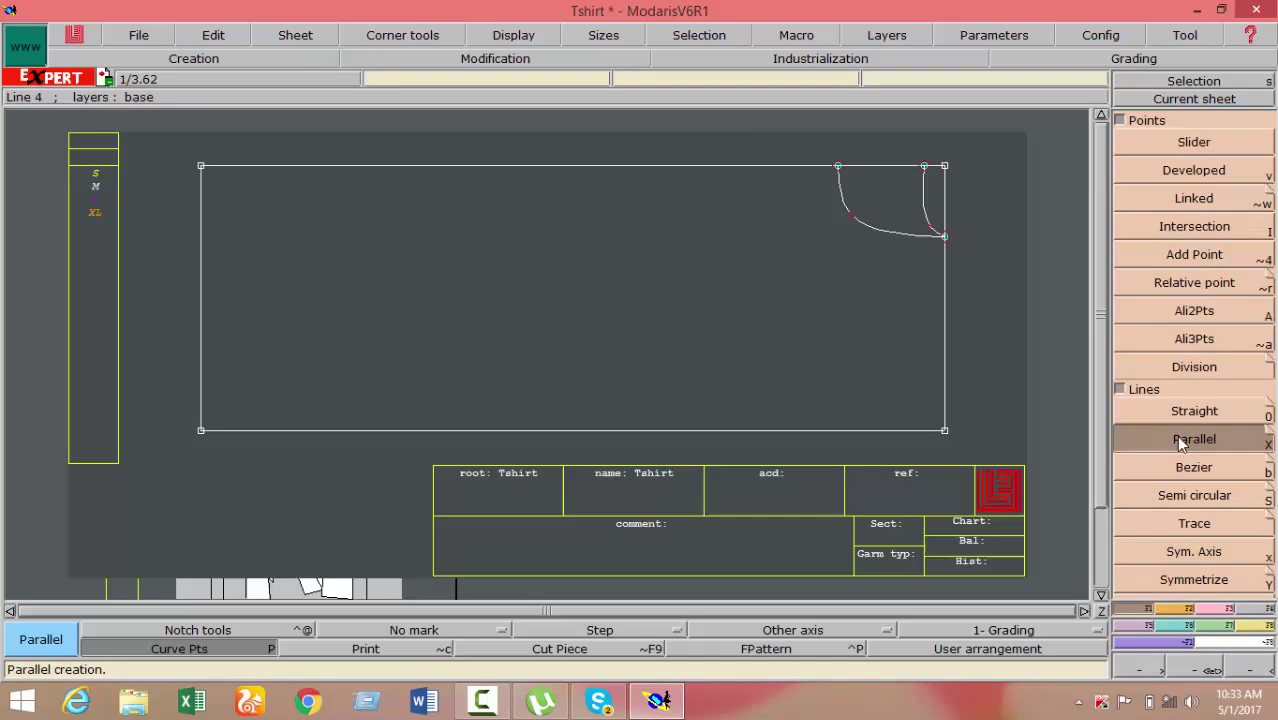
pyautogui.click(946, 317)
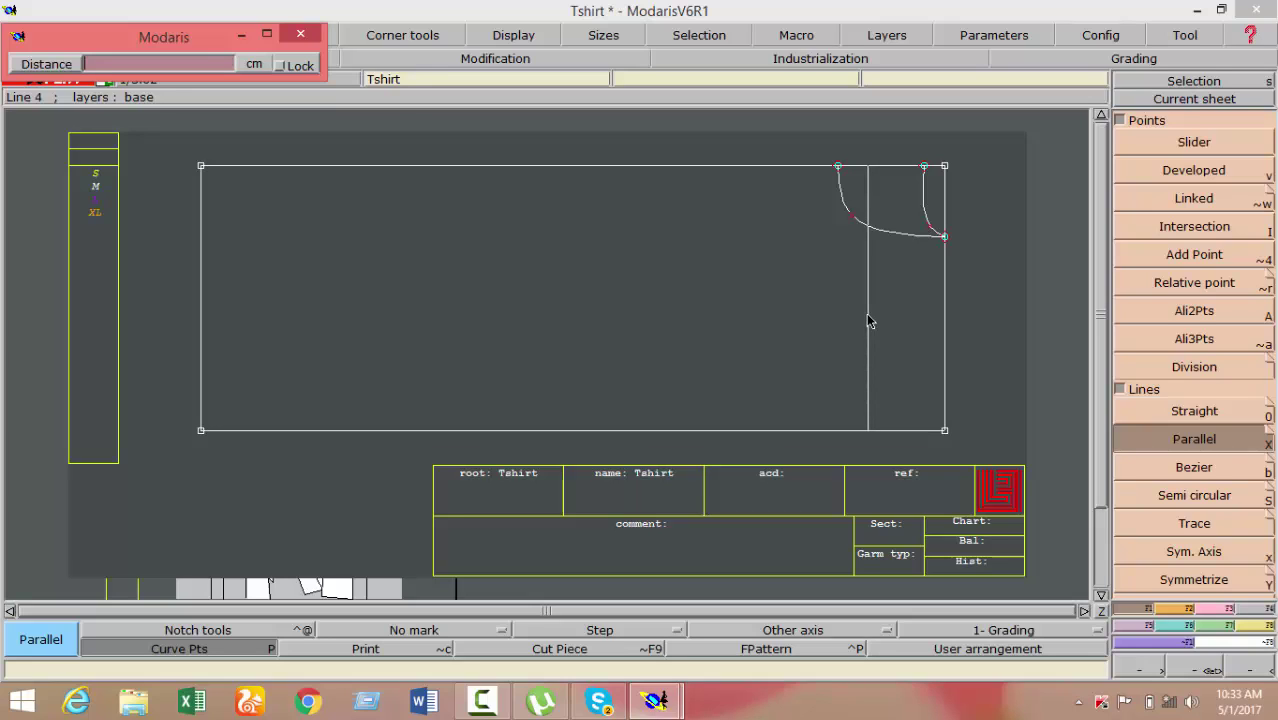
pyautogui.write('5')
pyautogui.press('Return')
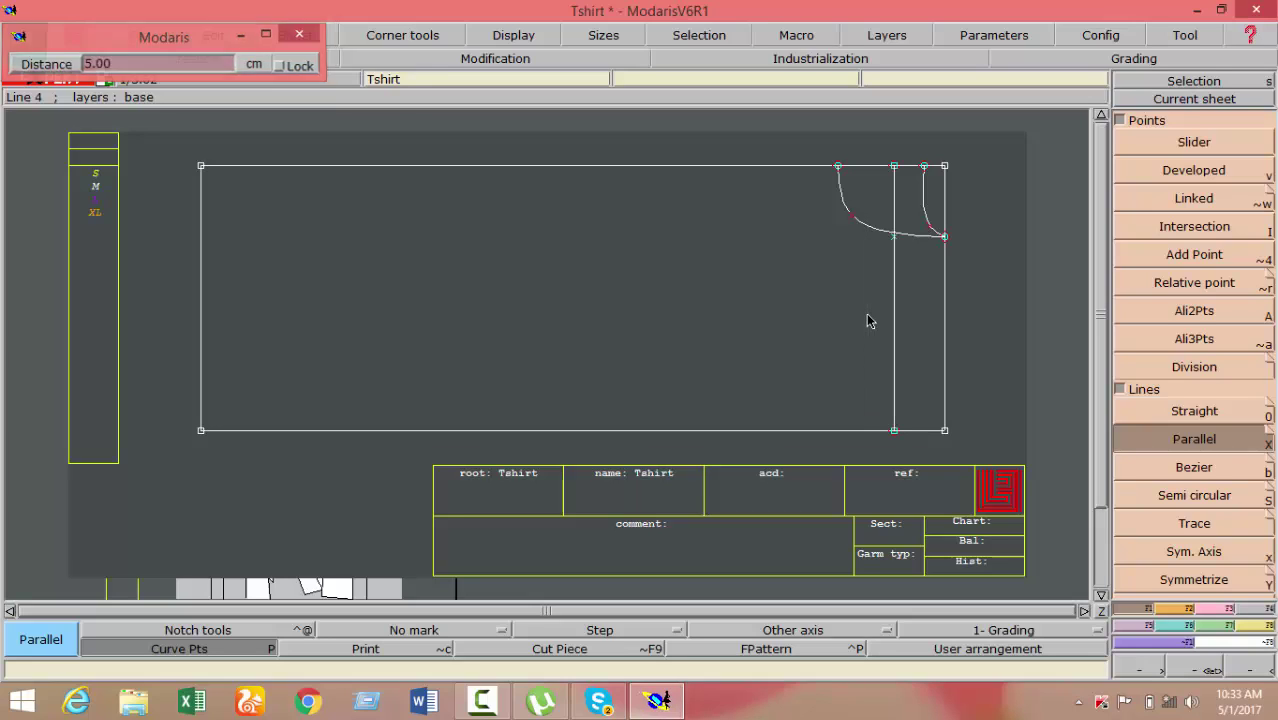
pyautogui.click(480, 702)
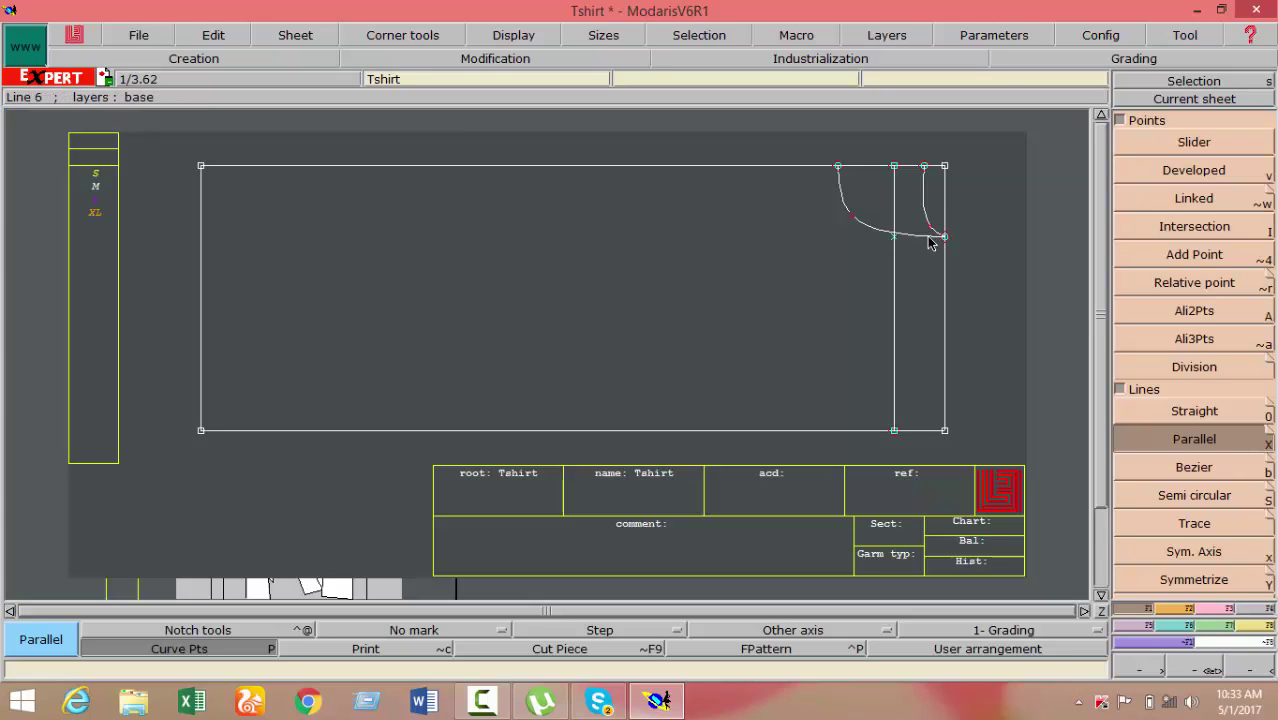
pyautogui.press('Delete')
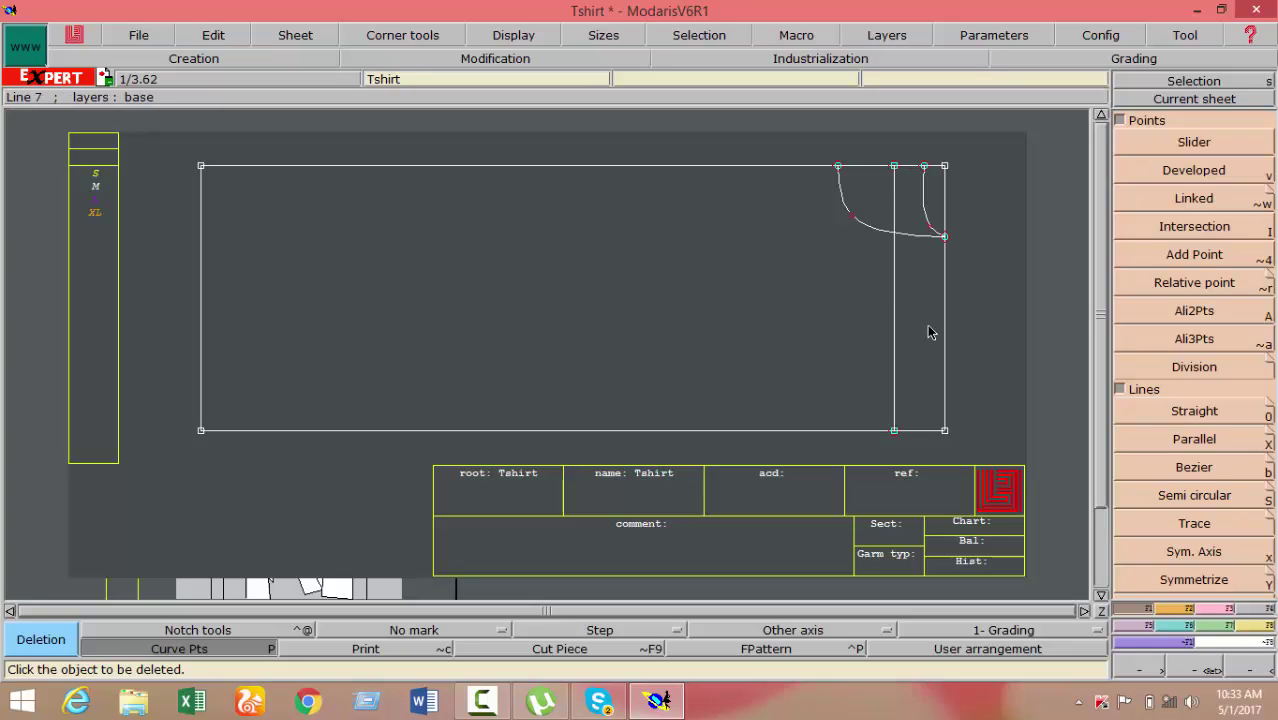
# Place a developed point 7 cm from the bottom end of the parallel line
pyautogui.click(1190, 176)
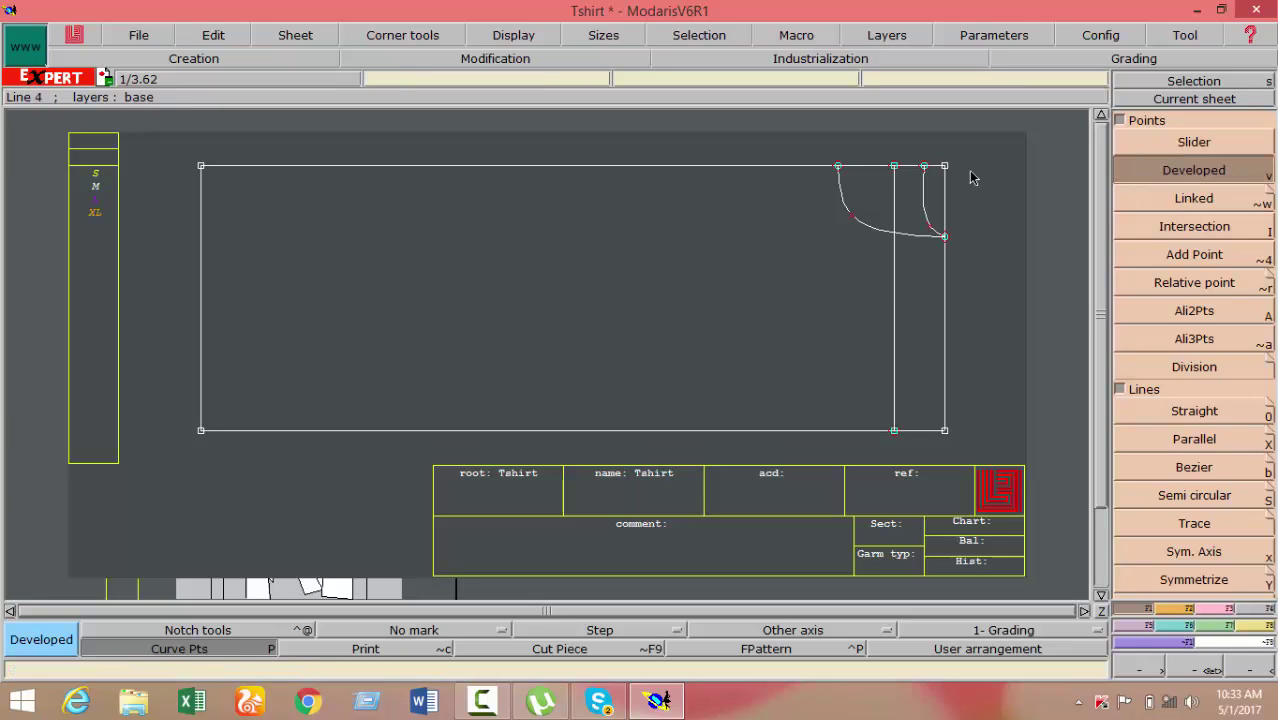
pyautogui.click(894, 170)
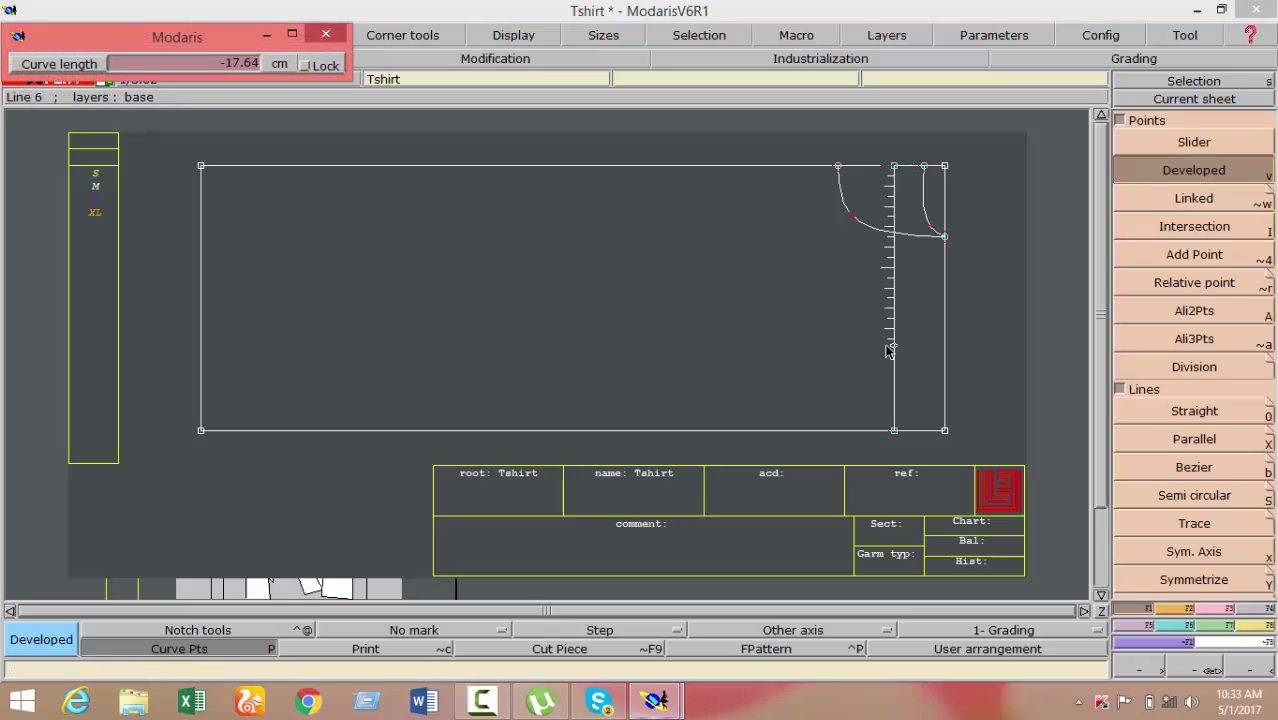
pyautogui.write('-7')
pyautogui.write('-22')
pyautogui.press('Return')
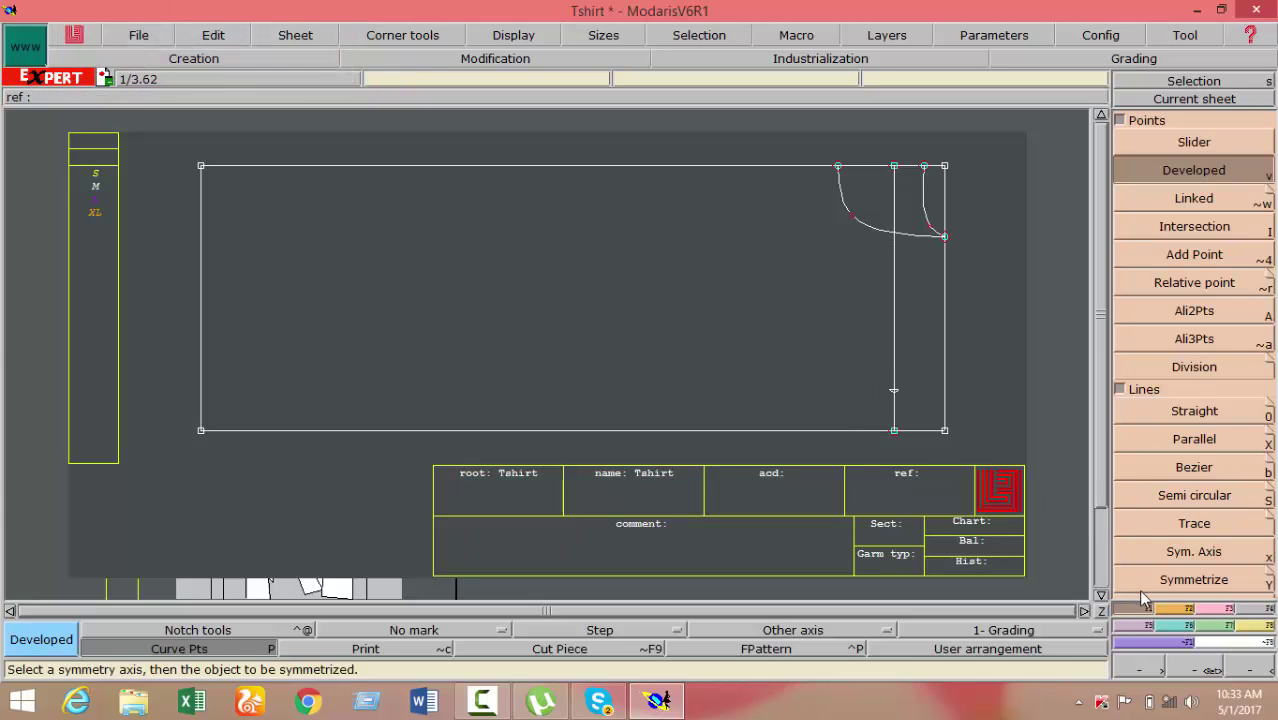
# Insert the new point into the parallel vertical line
pyautogui.scroll(-1, 1192, 541)
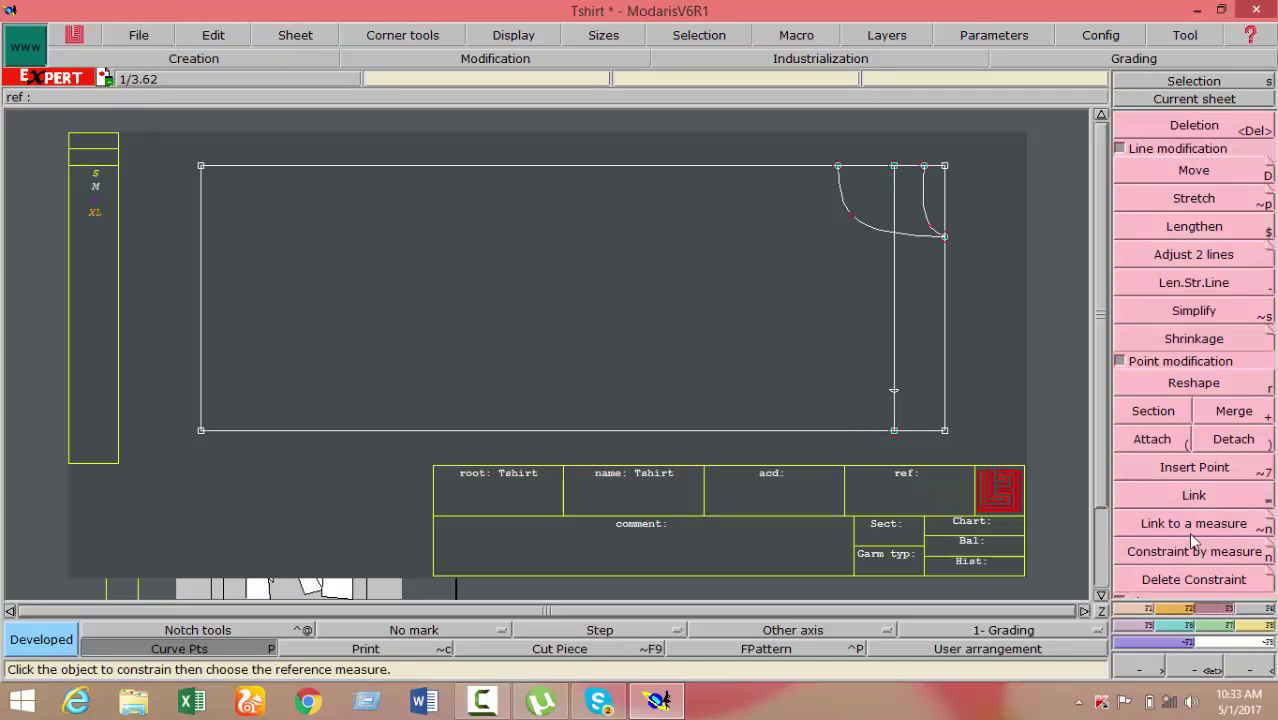
pyautogui.click(1194, 467)
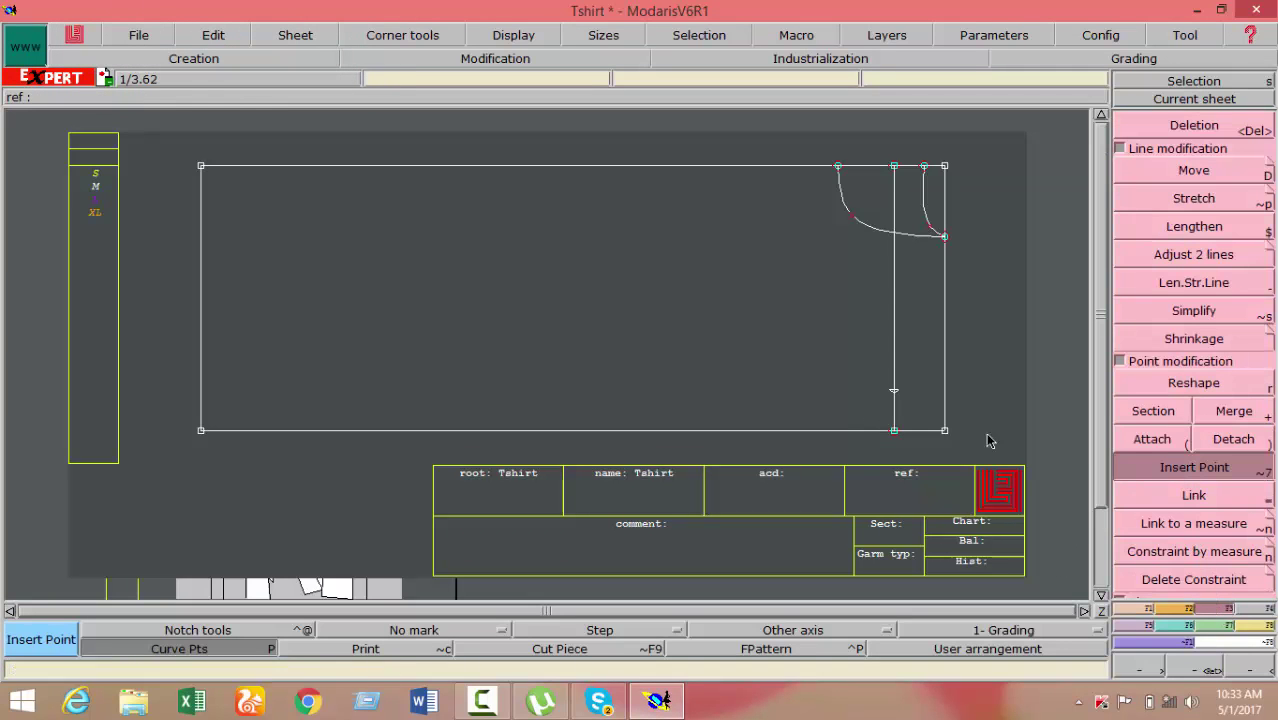
pyautogui.click(895, 395)
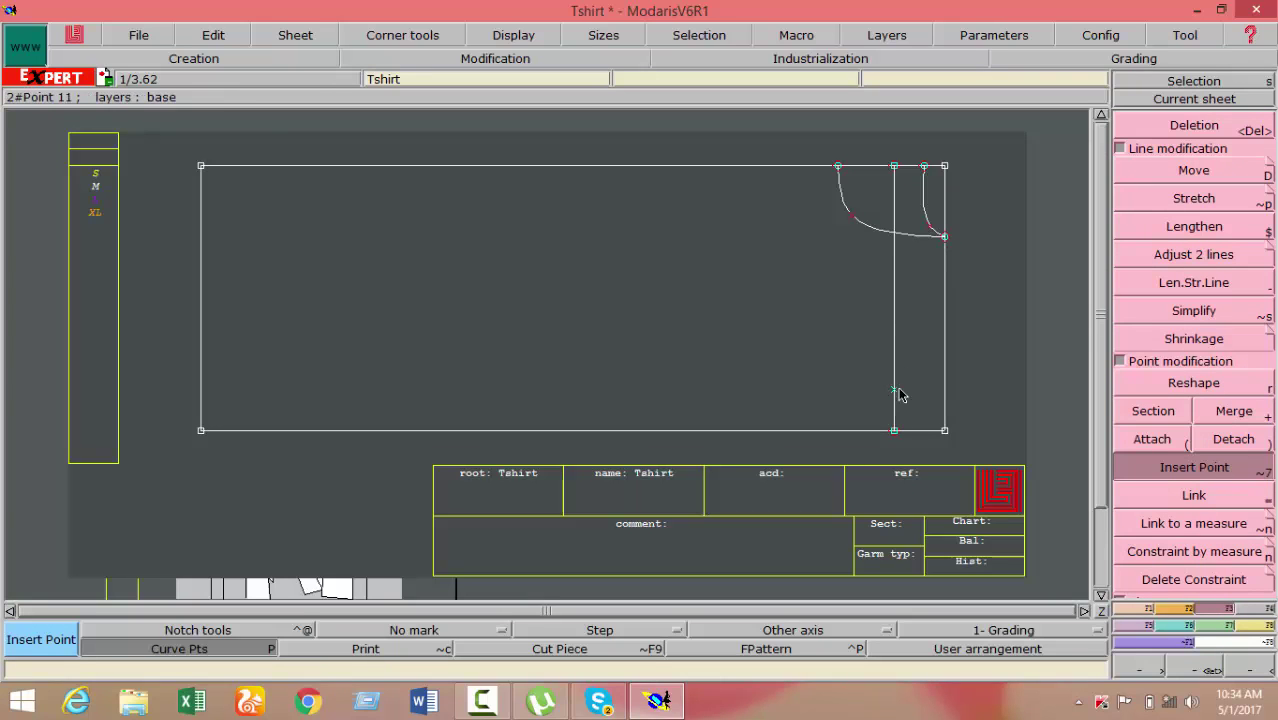
pyautogui.click(1135, 609)
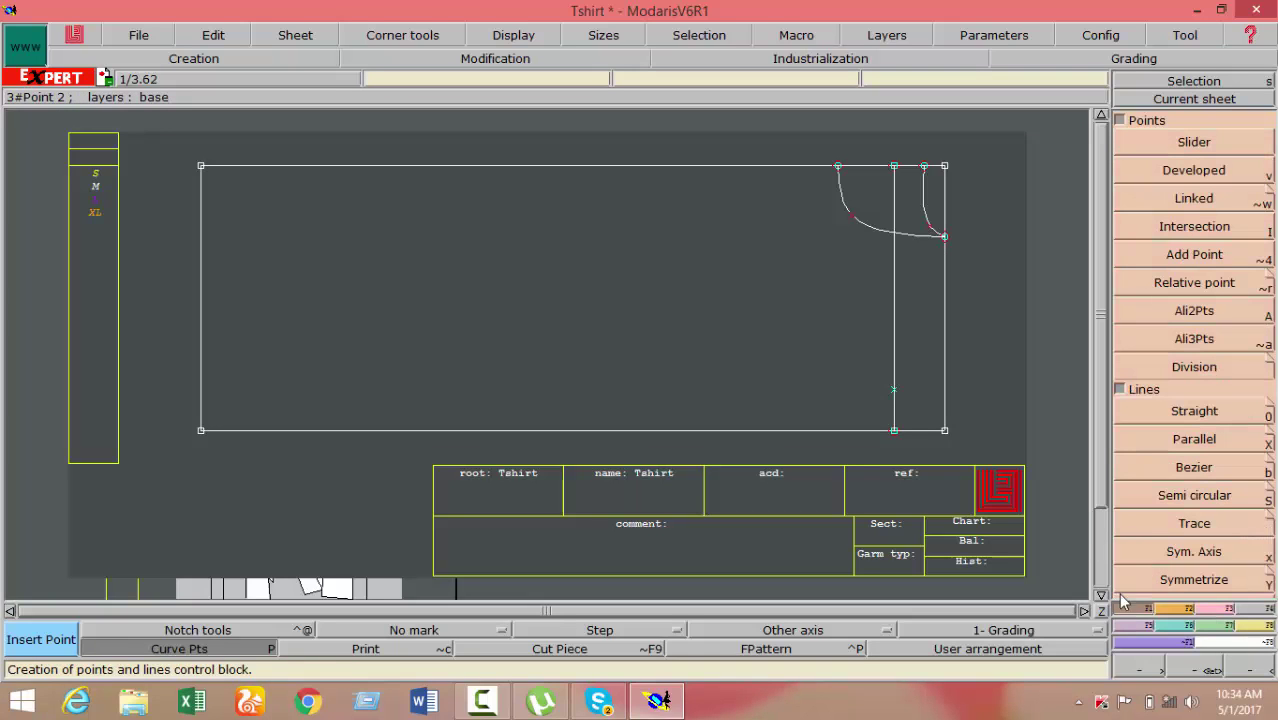
# Draw a straight line from the curves' junction on the right edge down to the new point
pyautogui.click(1190, 415)
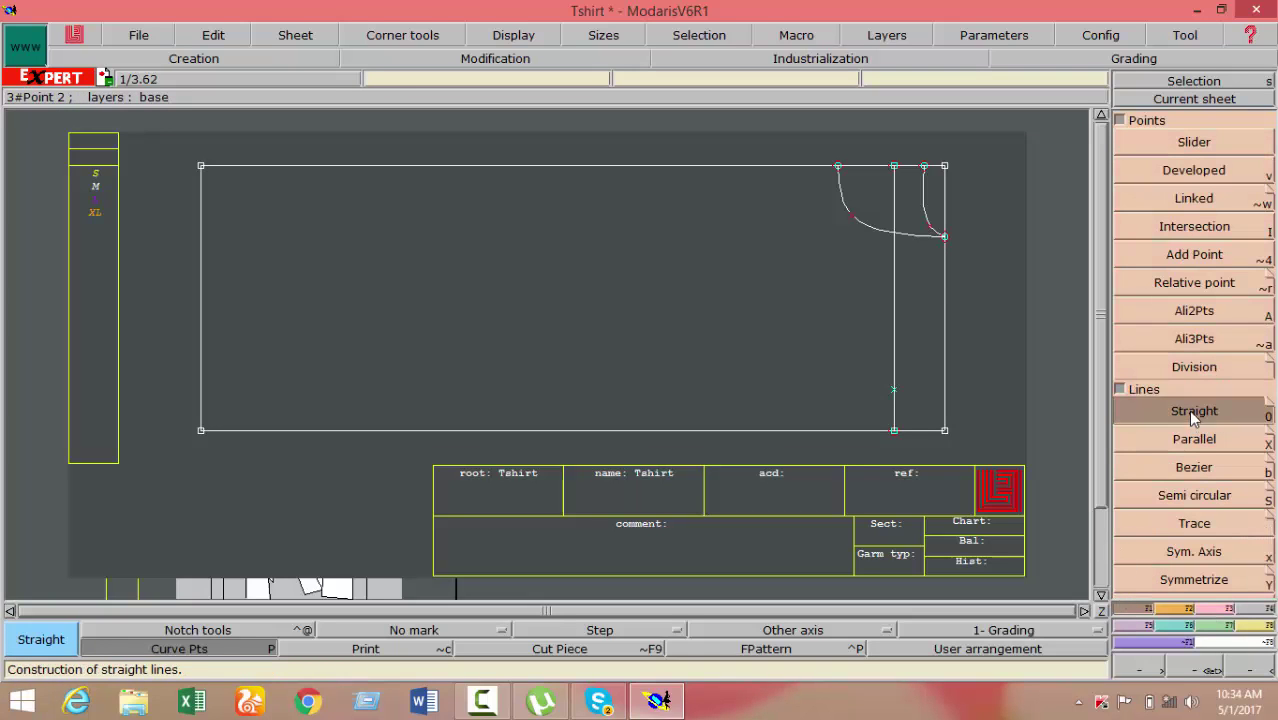
pyautogui.click(944, 237)
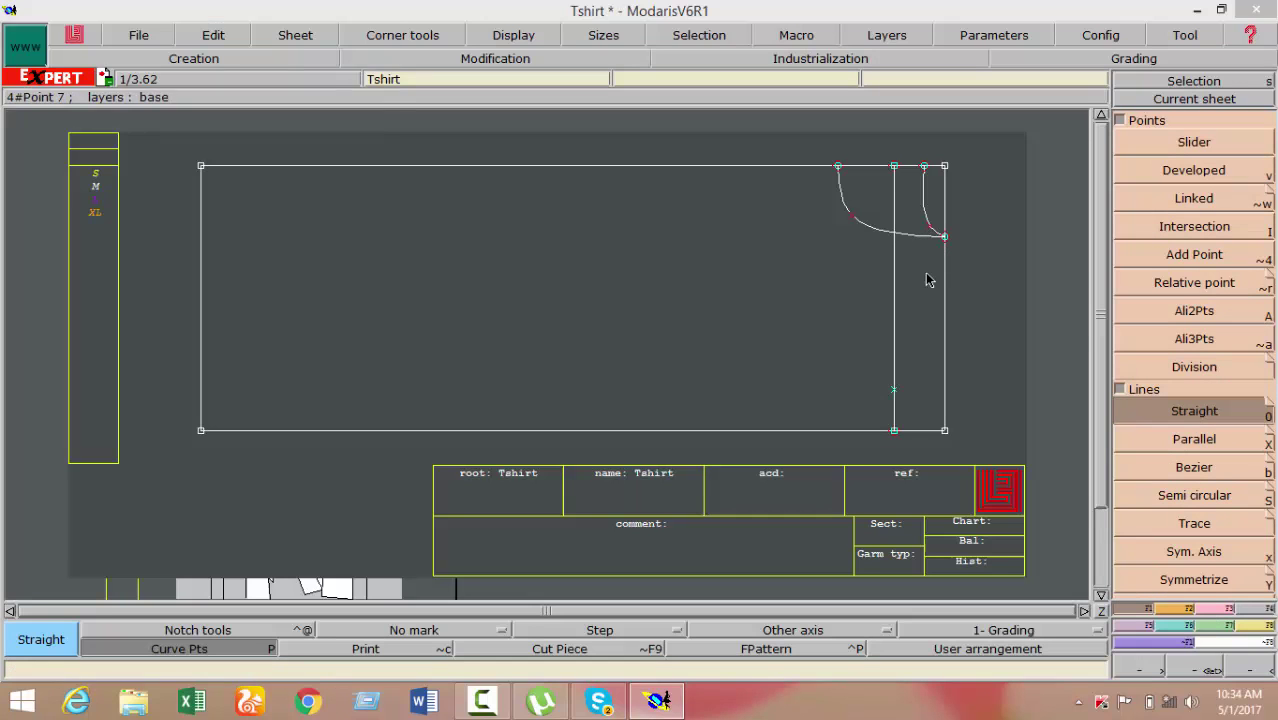
pyautogui.click(894, 390)
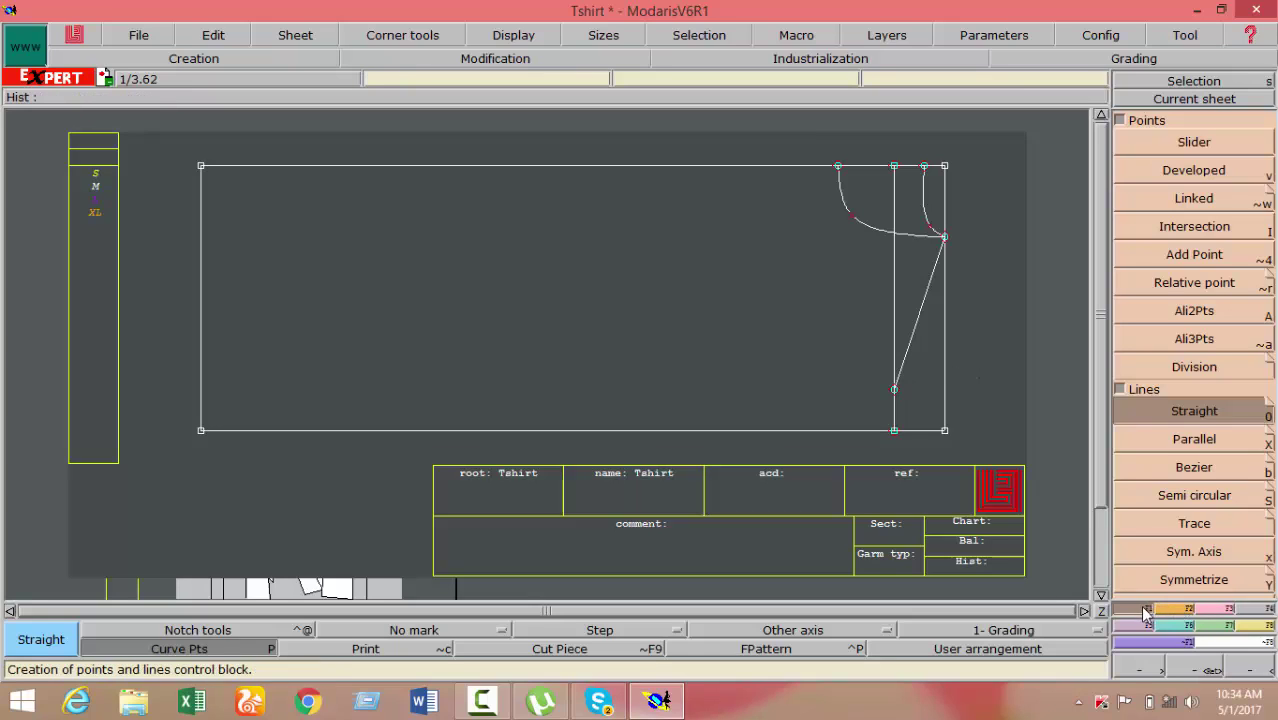
pyautogui.click(1192, 283)
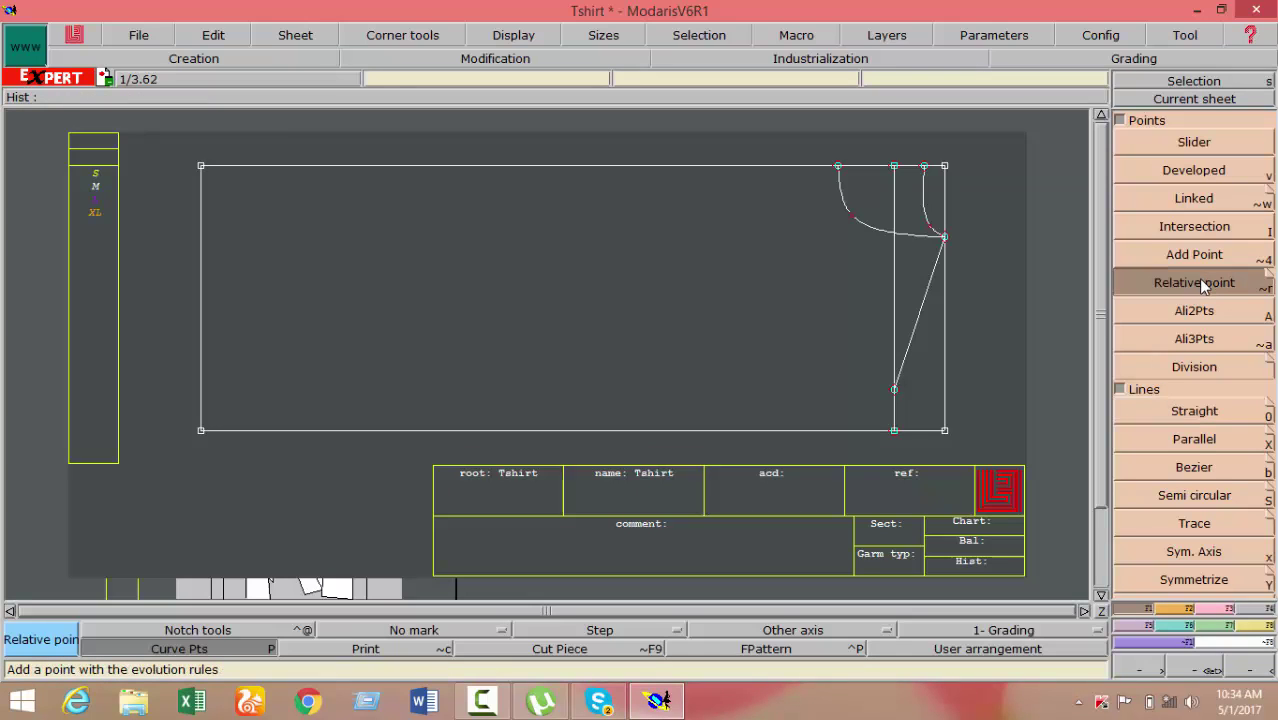
# Place a relative point on the bottom edge, offset by dx/dy from the side line's lower point
pyautogui.click(894, 391)
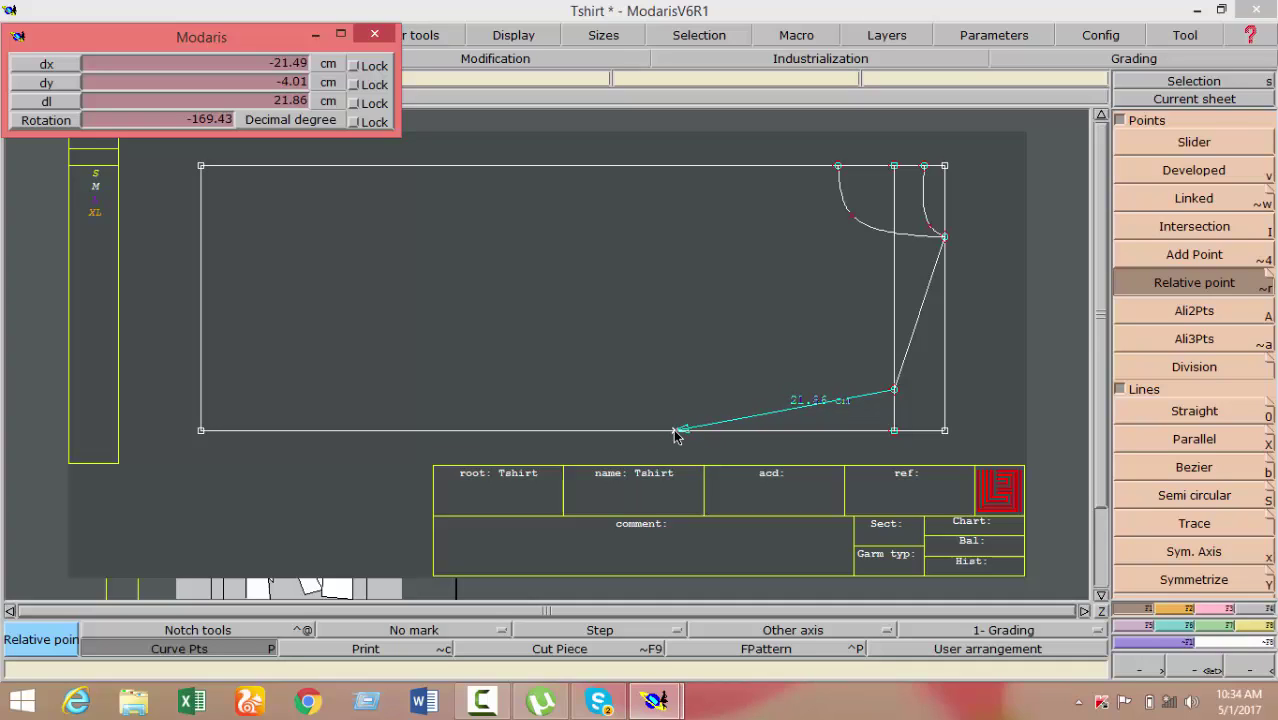
pyautogui.press('Tab')
pyautogui.press('Tab')
pyautogui.press('Tab')
pyautogui.press('Return')
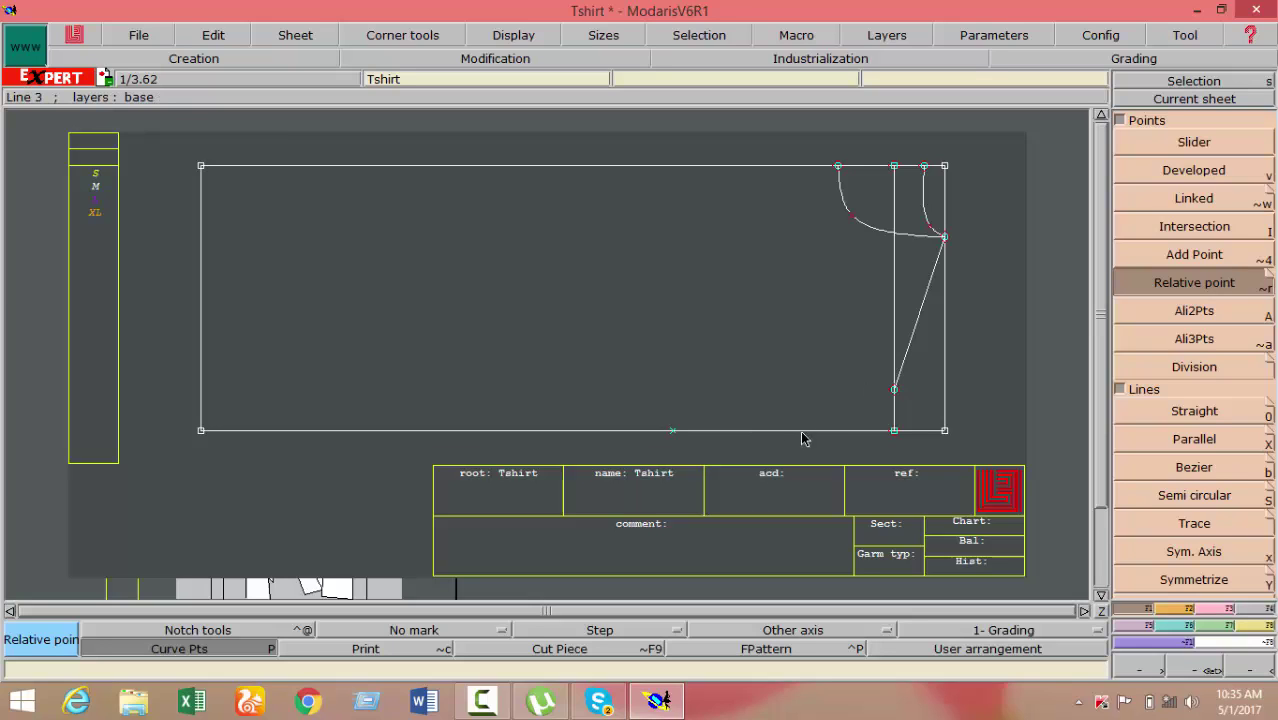
# Draw a second vertical line parallel to the side line at the entered distance
pyautogui.click(1203, 450)
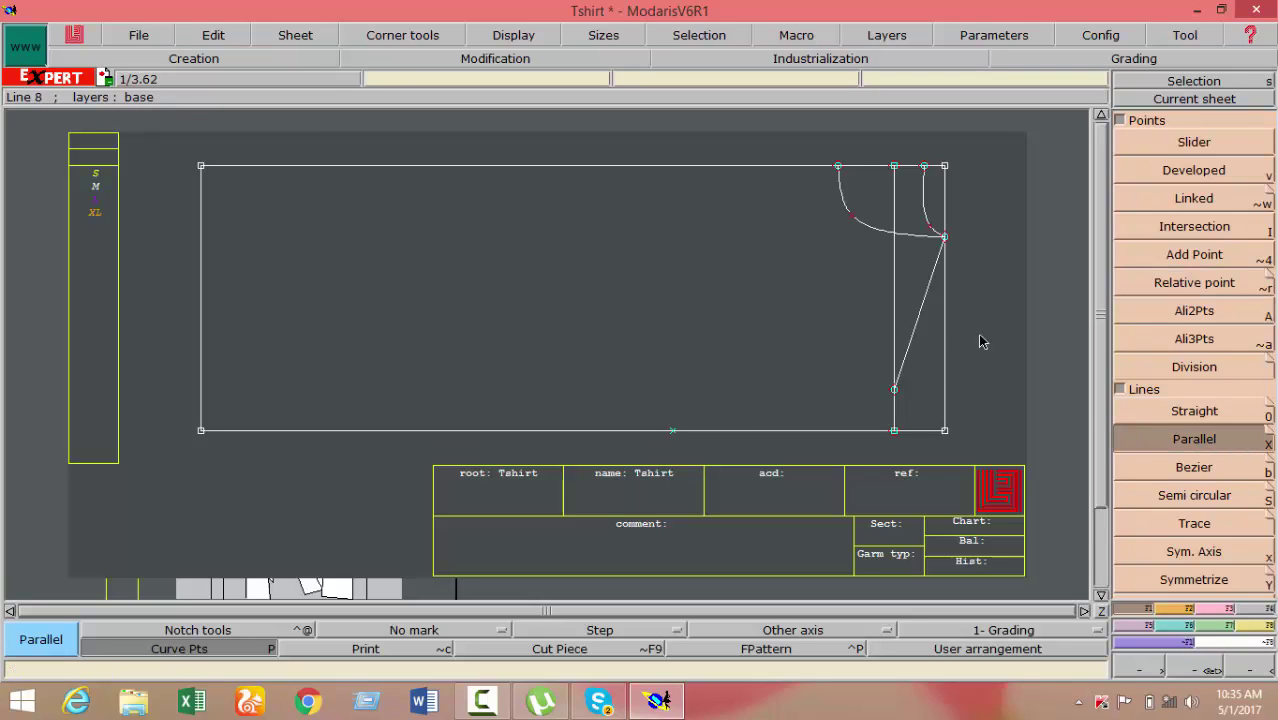
pyautogui.click(894, 310)
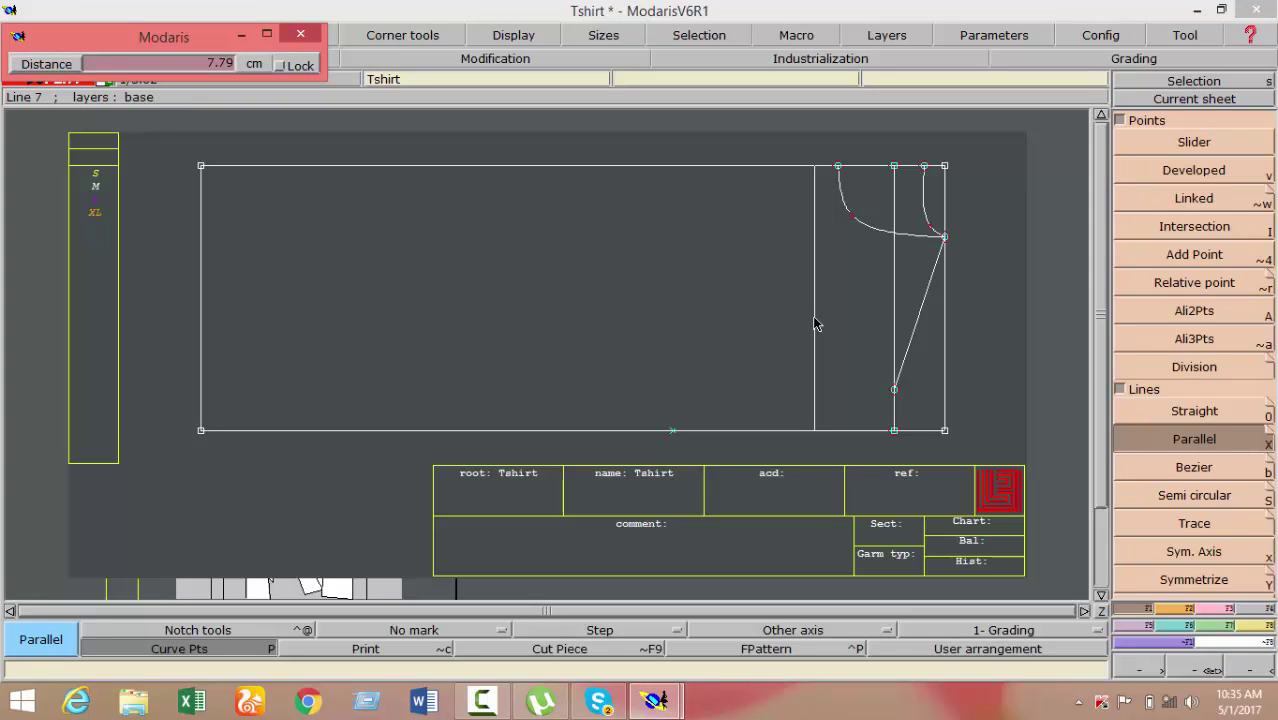
pyautogui.write('11')
pyautogui.press('Return')
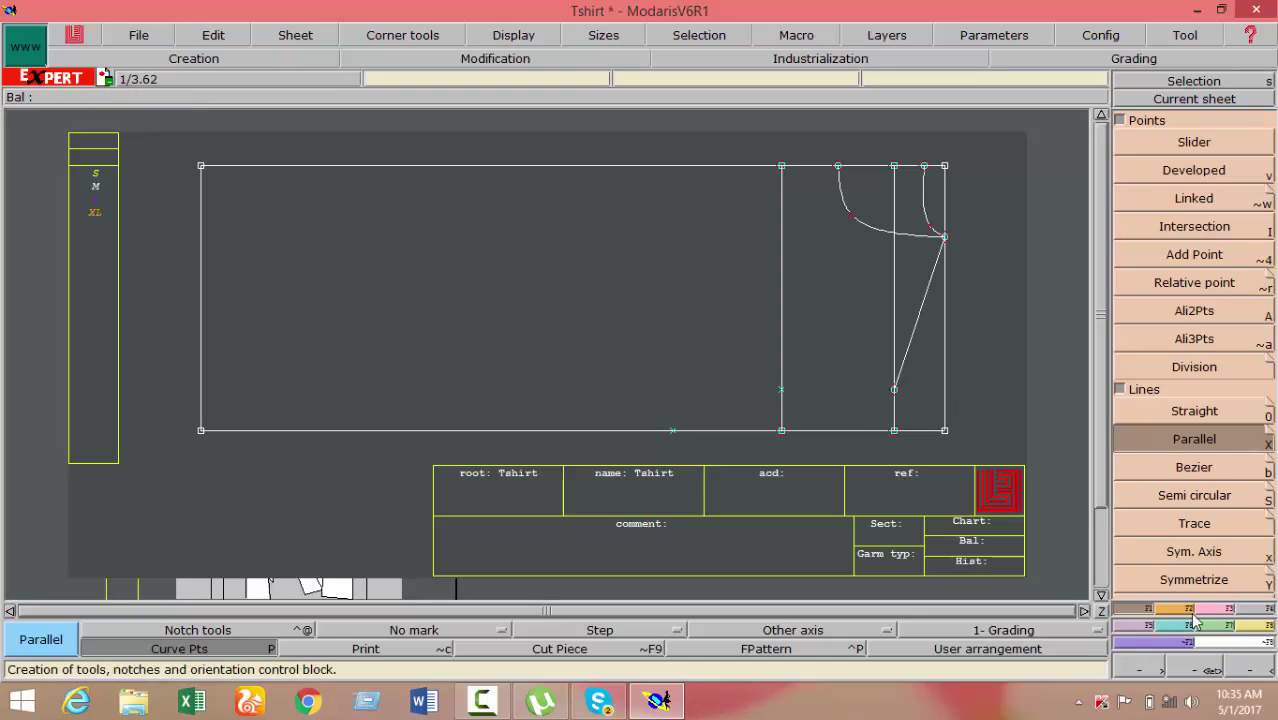
pyautogui.click(1136, 627)
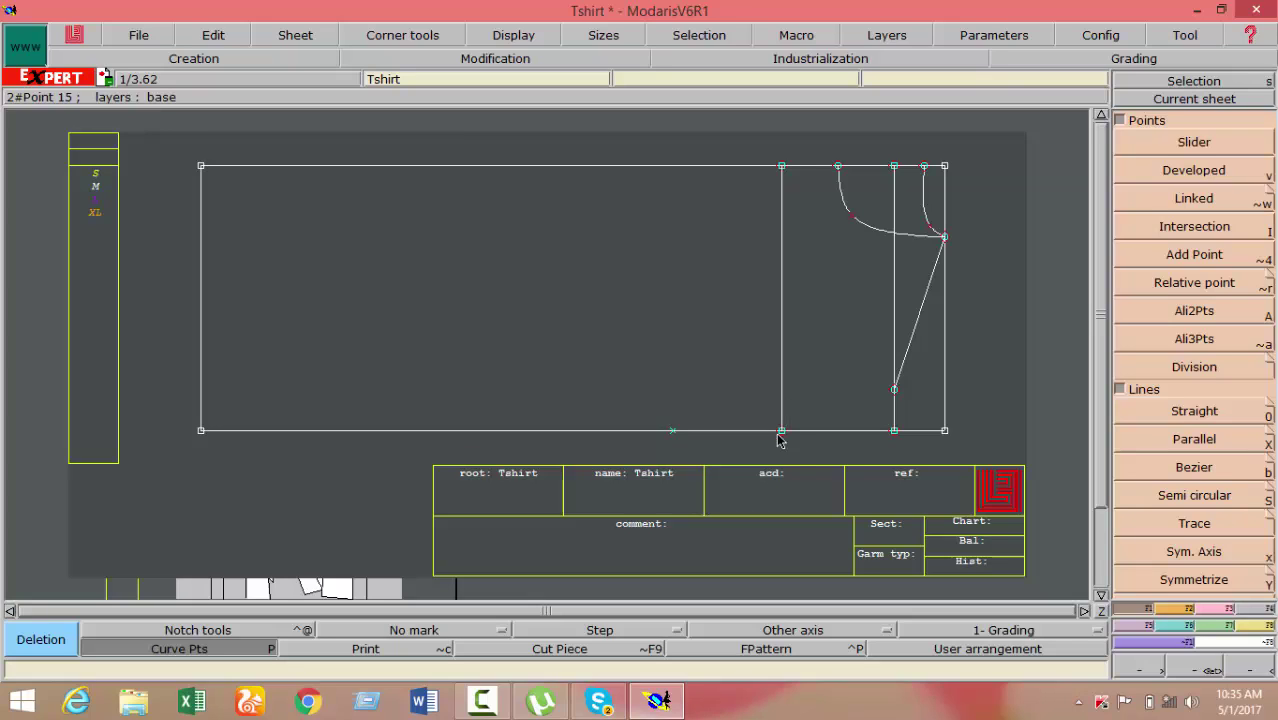
# Place a first developed point about two-thirds down the new vertical line
pyautogui.click(1206, 171)
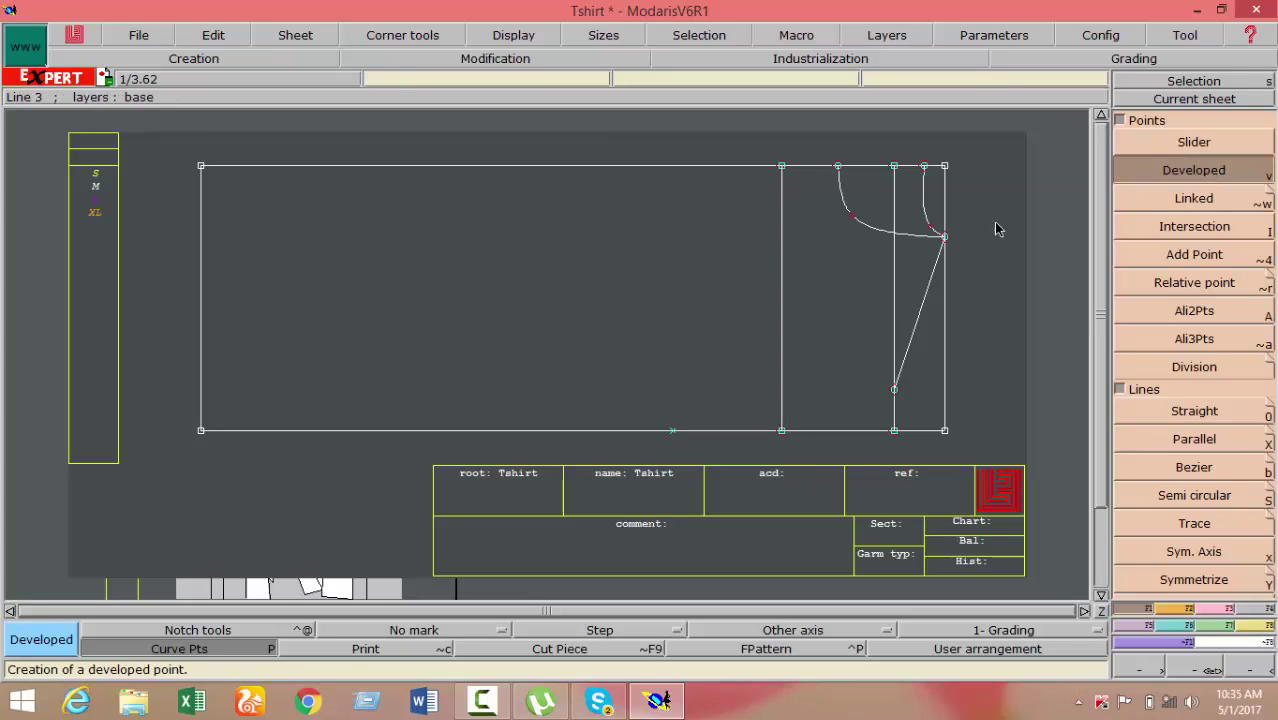
pyautogui.click(783, 170)
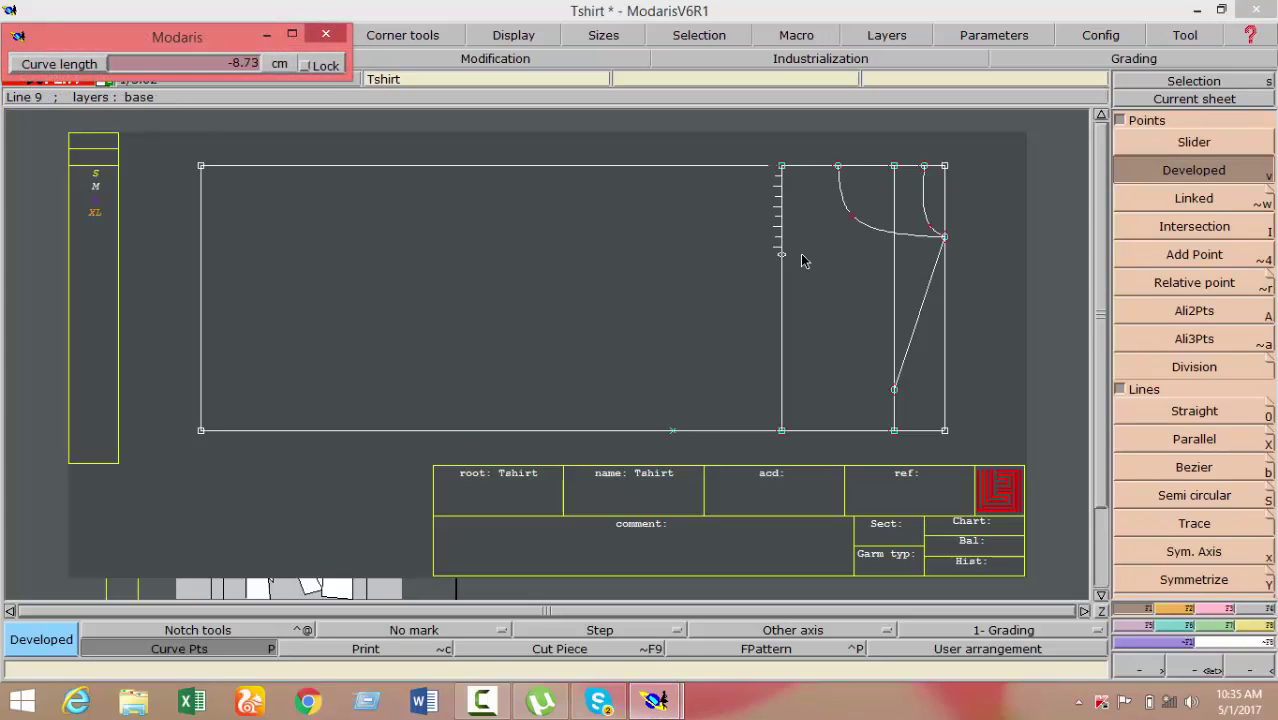
pyautogui.write('-22')
pyautogui.press('Return')
pyautogui.write('20')
pyautogui.press('Return')
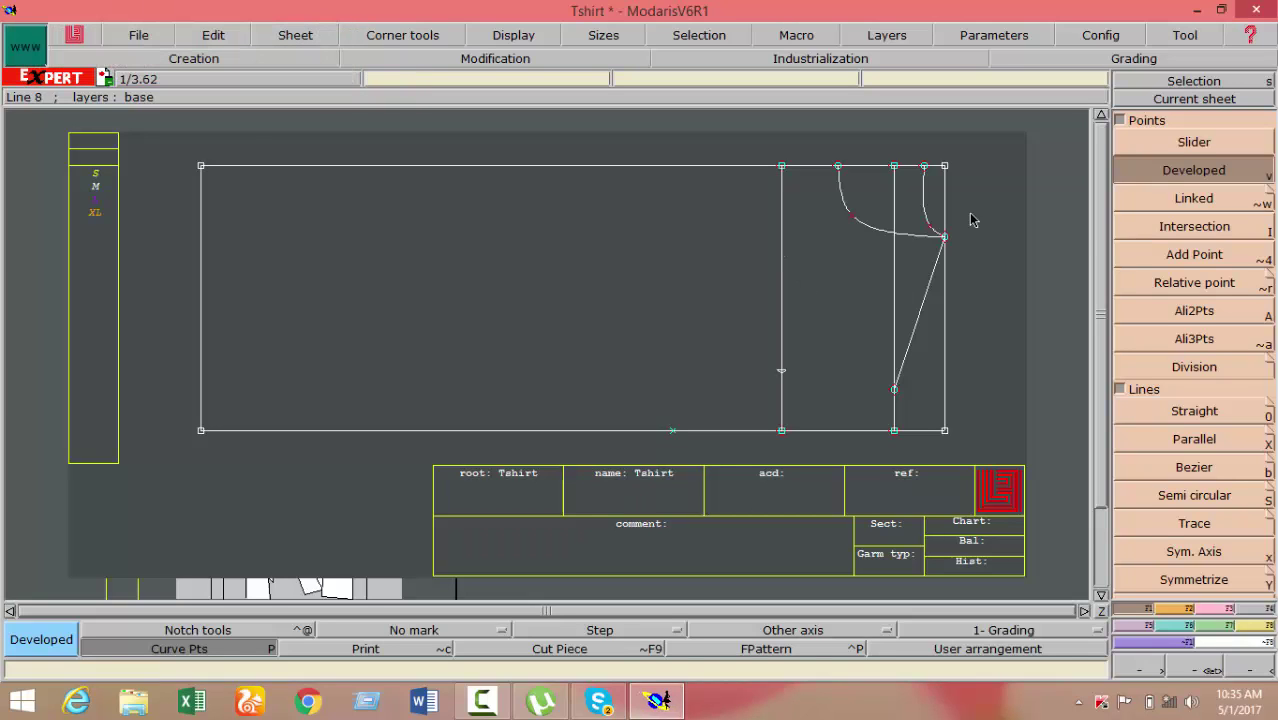
# Place a second developed point at 21 cm along the same vertical line
pyautogui.click(782, 166)
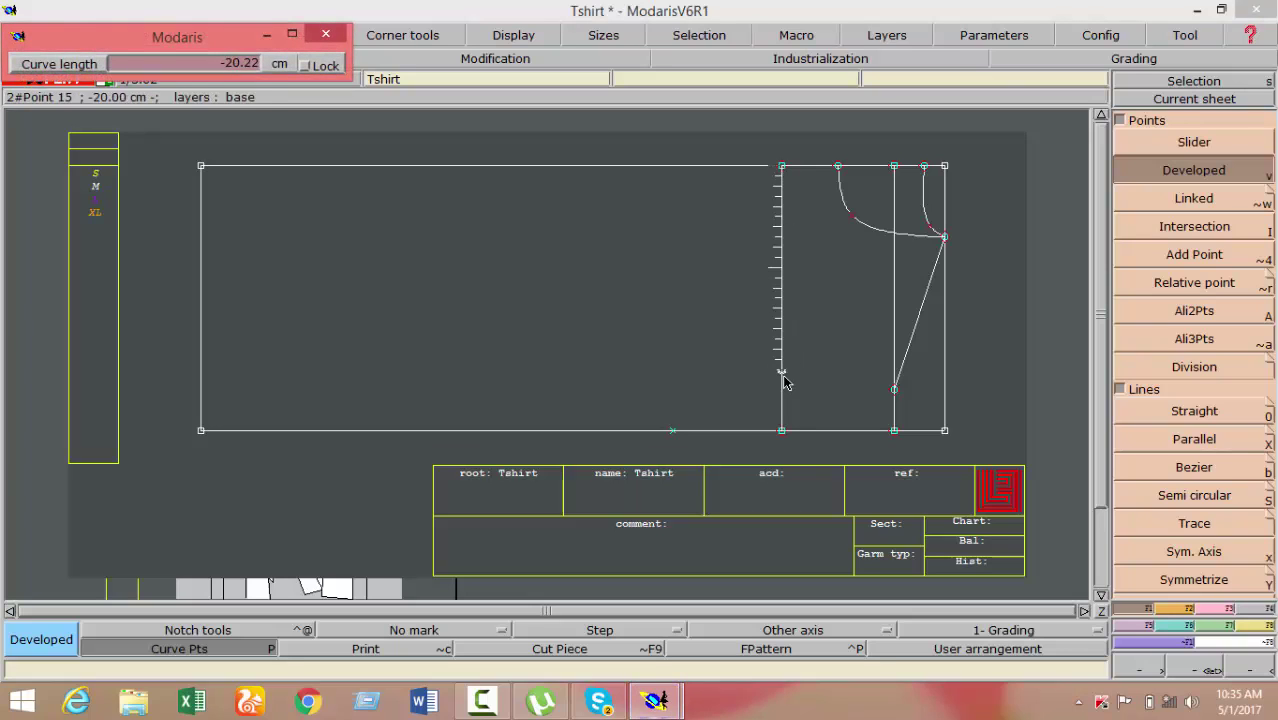
pyautogui.press('Tab')
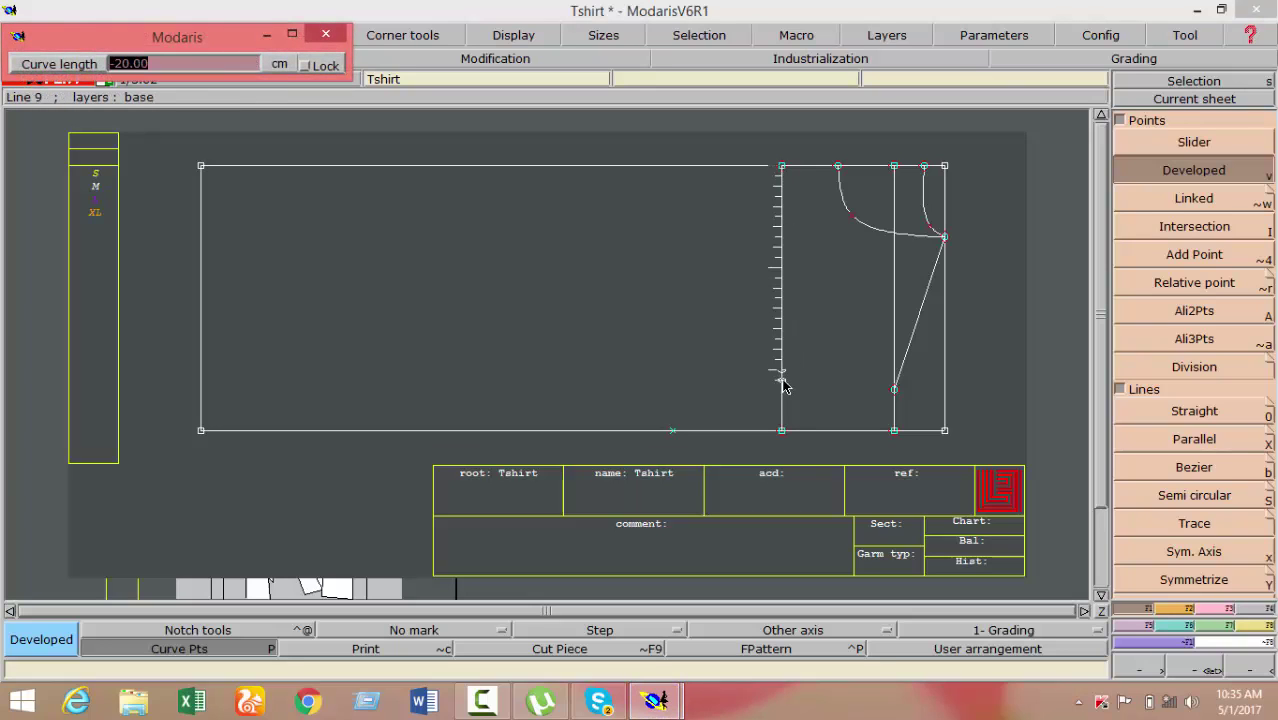
pyautogui.write('-21')
pyautogui.press('Return')
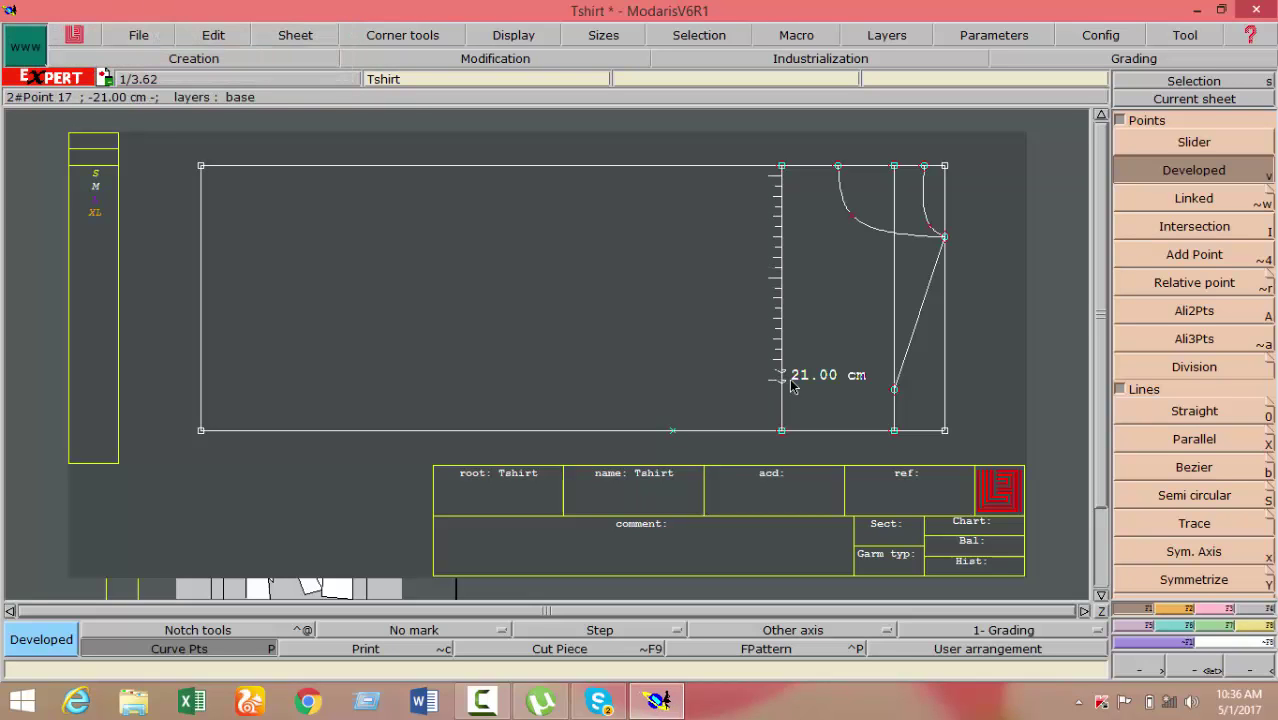
pyautogui.click(1217, 613)
pyautogui.click(1200, 478)
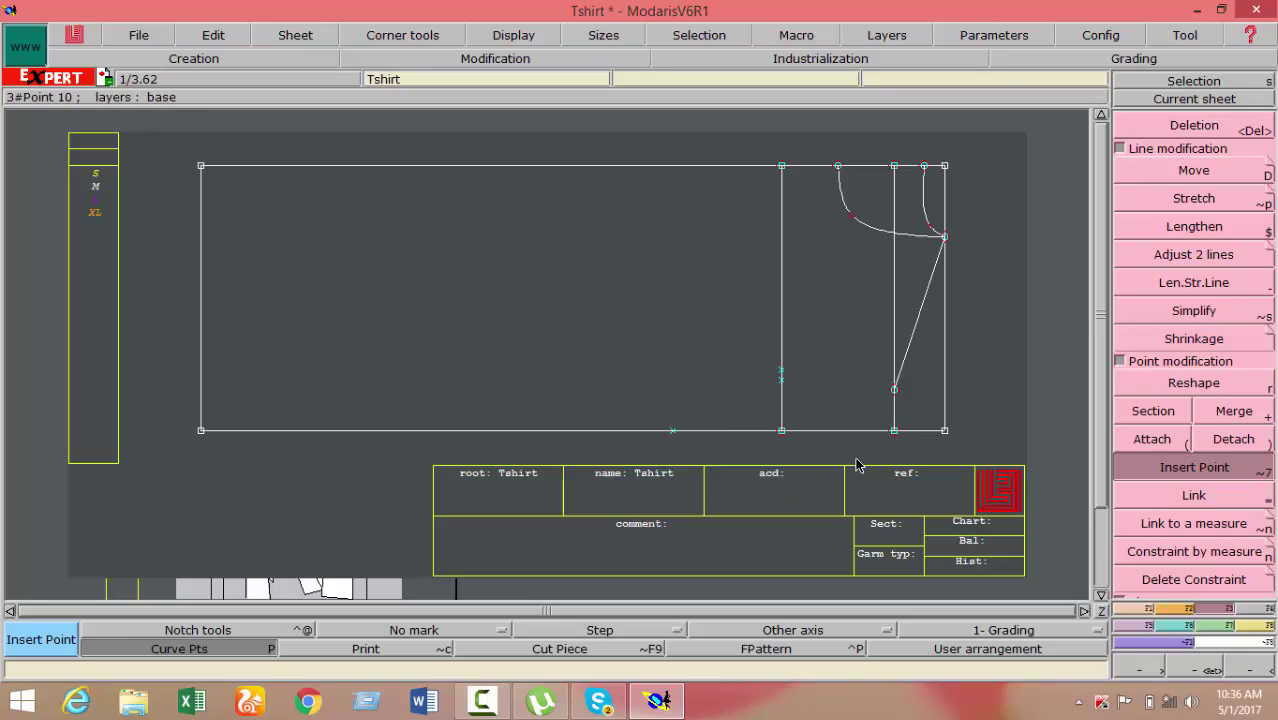
# Zoom in on the lower frame around the new vertical line and the side line
pyautogui.press('z')
pyautogui.moveTo(643, 345)
pyautogui.mouseDown()
pyautogui.moveTo(880, 458)
pyautogui.moveTo(954, 456)
pyautogui.mouseUp()
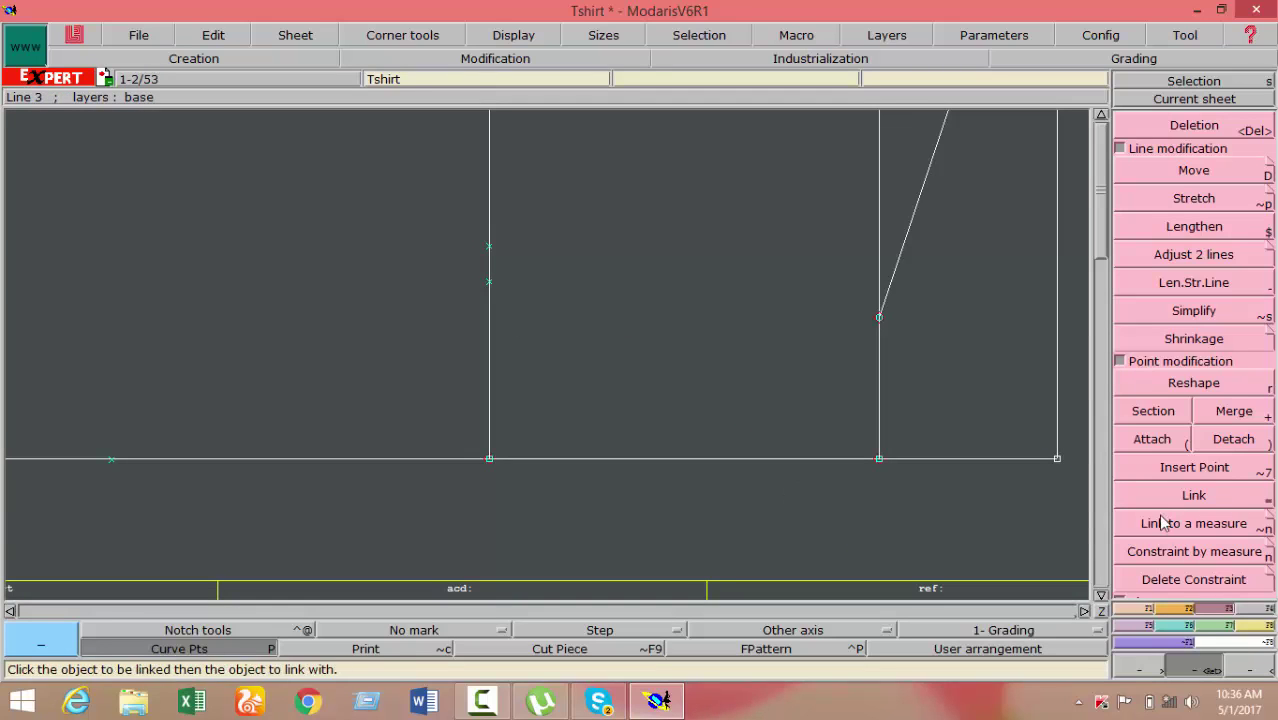
pyautogui.press('b')
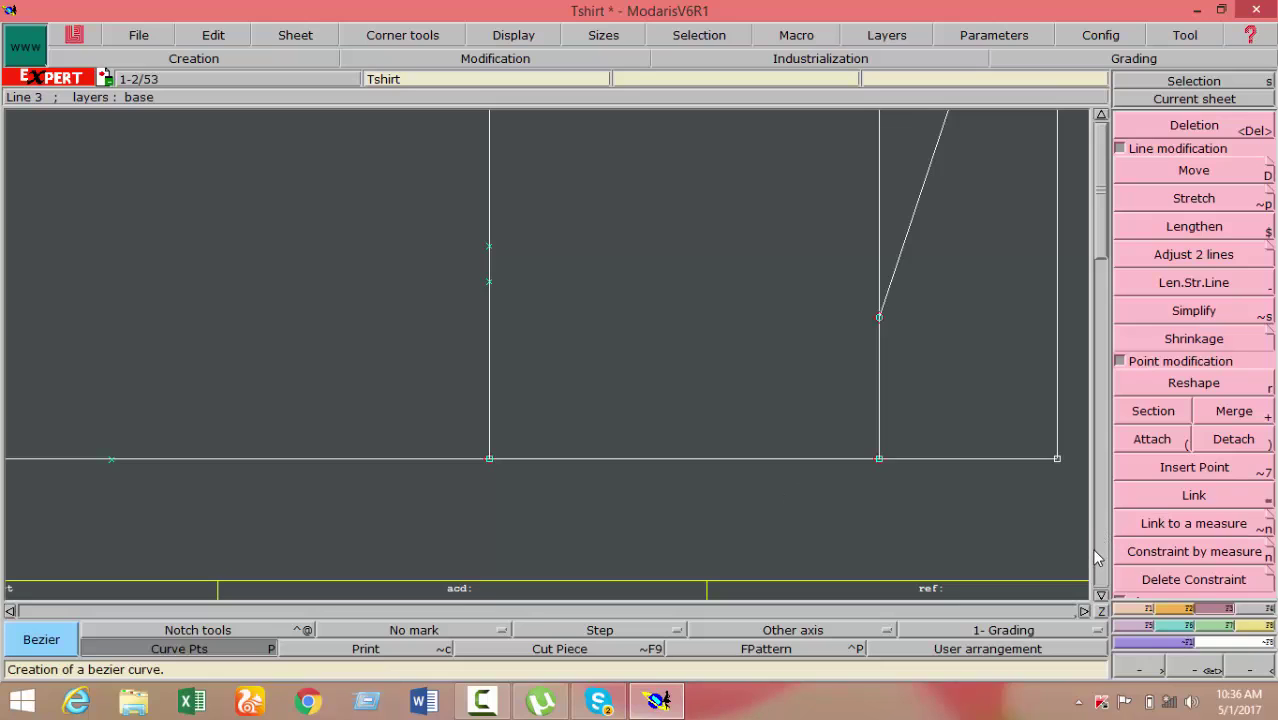
# Draw a Bezier curve from the bottom-edge point through the lower mark to the side-line point
pyautogui.click(1133, 608)
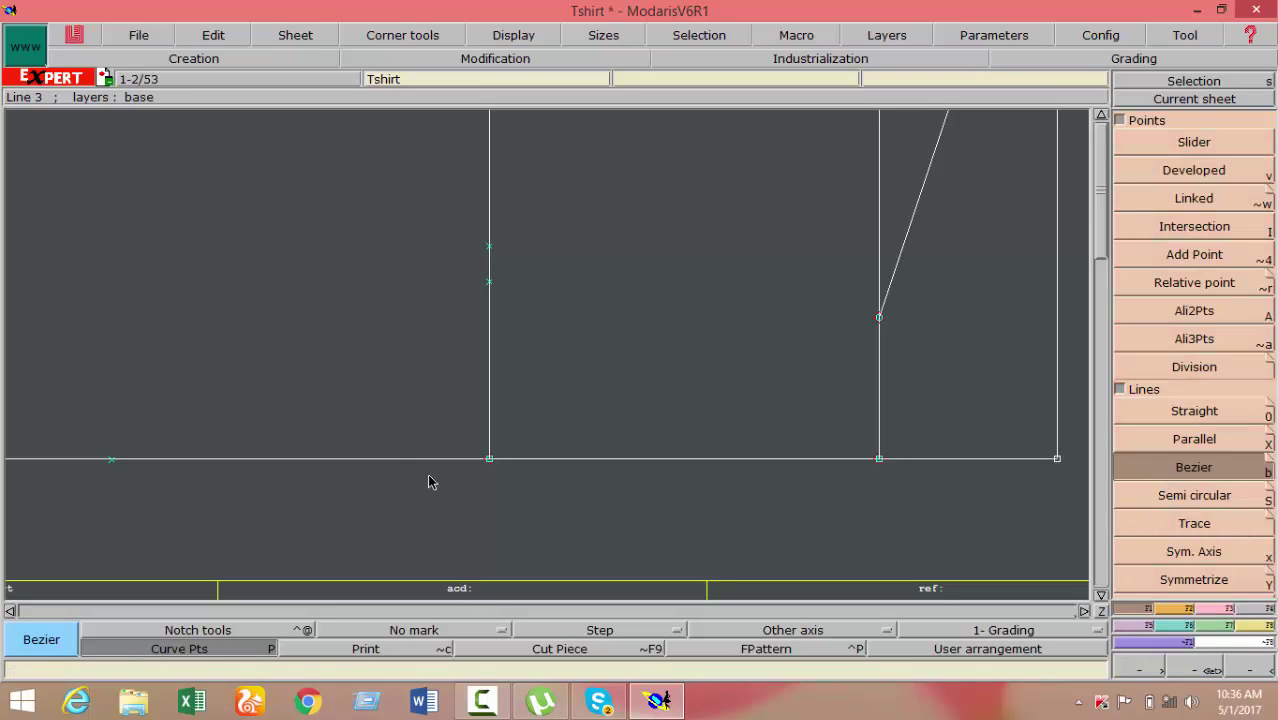
pyautogui.click(111, 464)
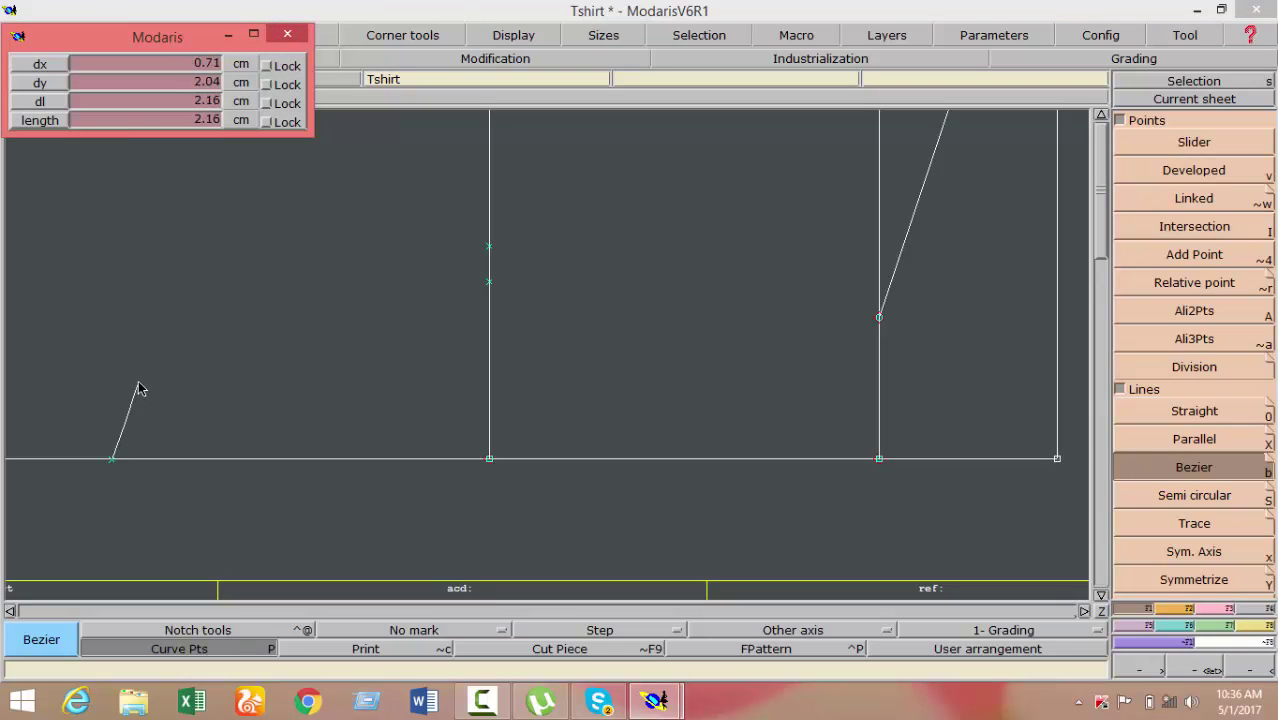
pyautogui.click(122, 345)
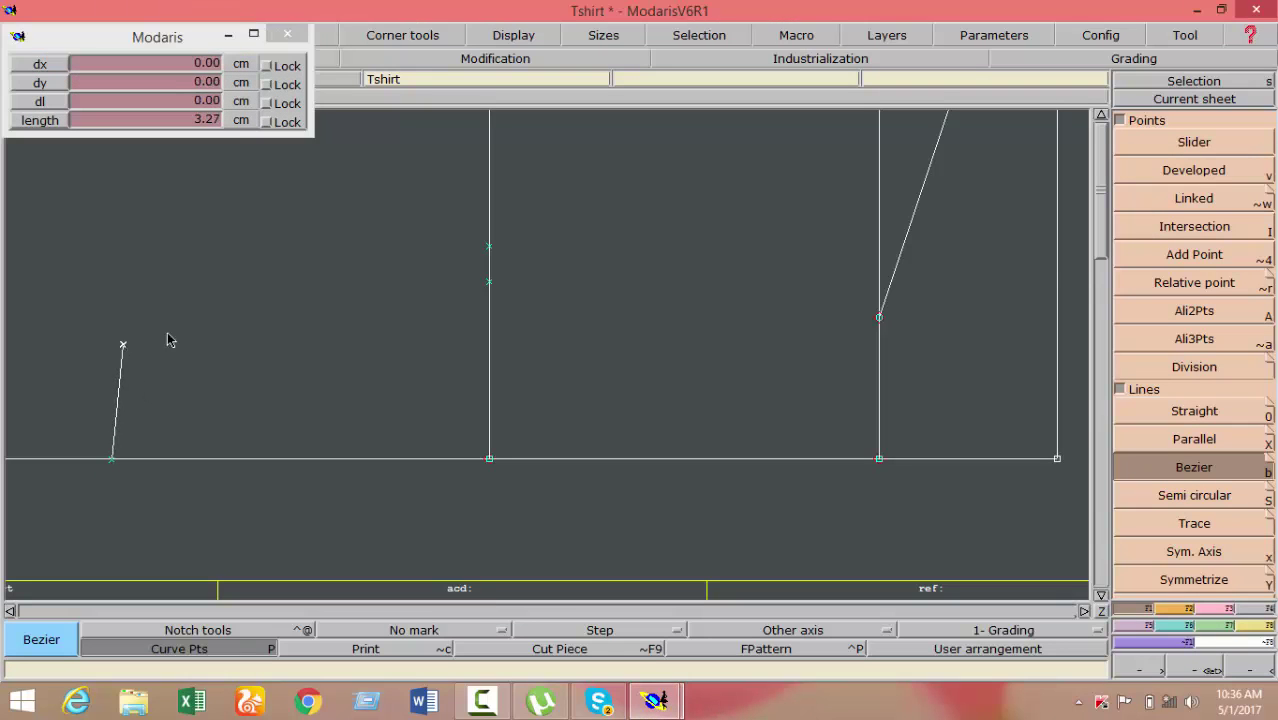
pyautogui.click(489, 282)
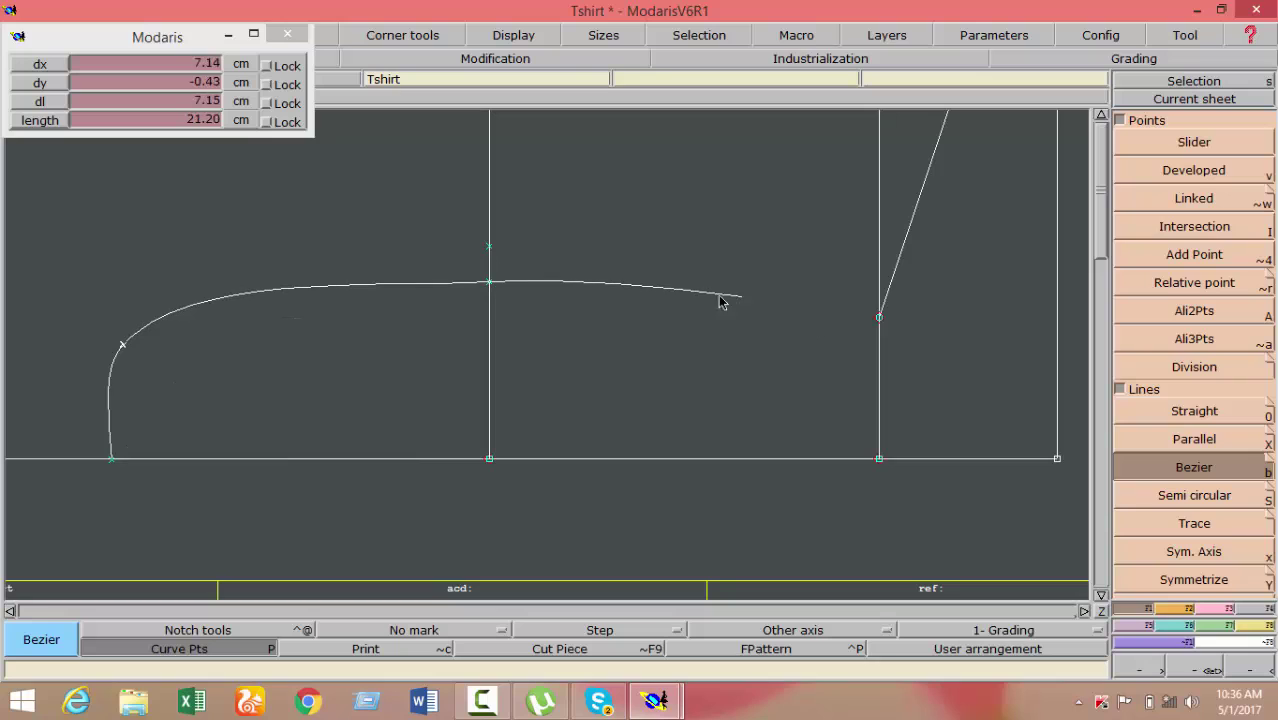
pyautogui.click(718, 297)
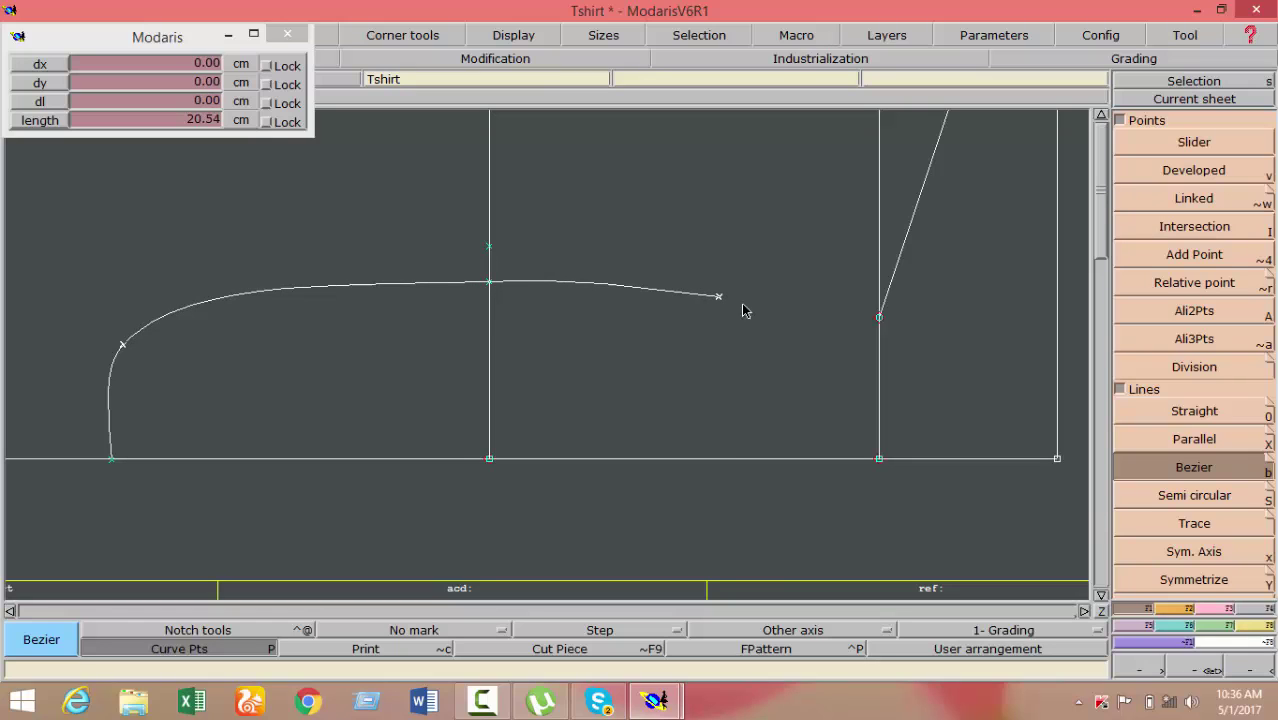
pyautogui.click(879, 317)
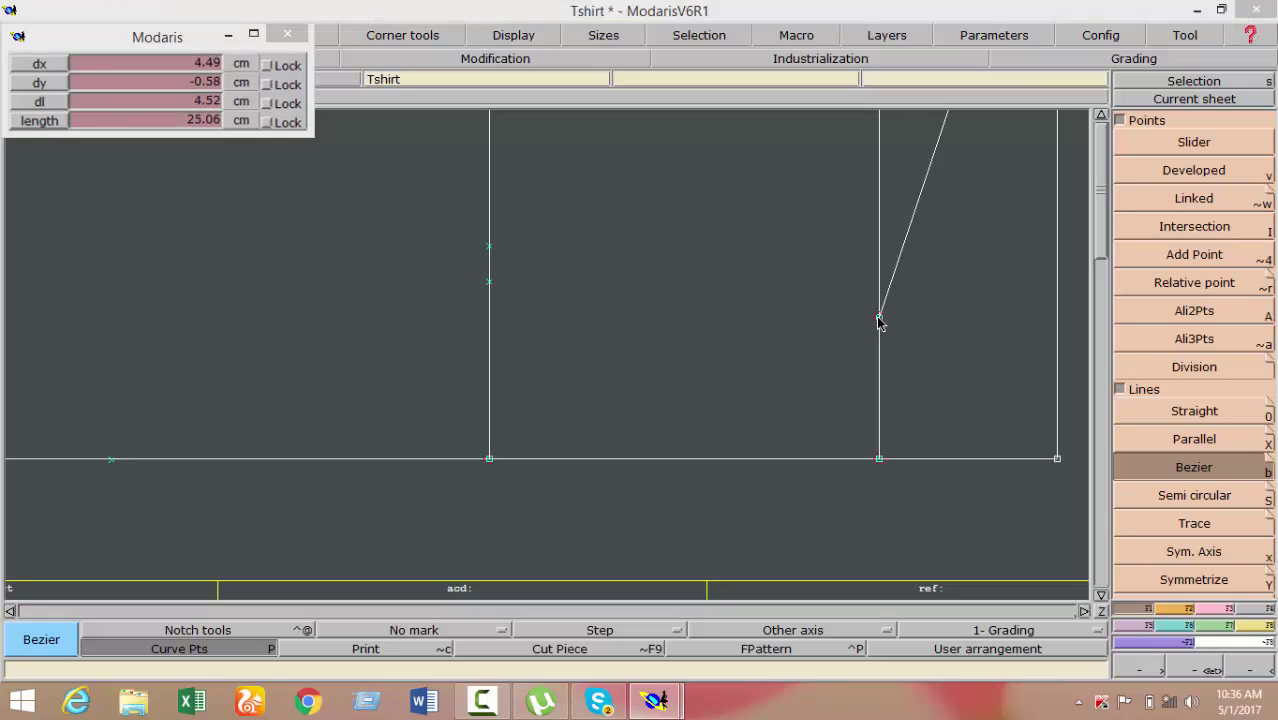
# Draw a second Bezier curve through the upper mark to the same side-line point
pyautogui.click(117, 462)
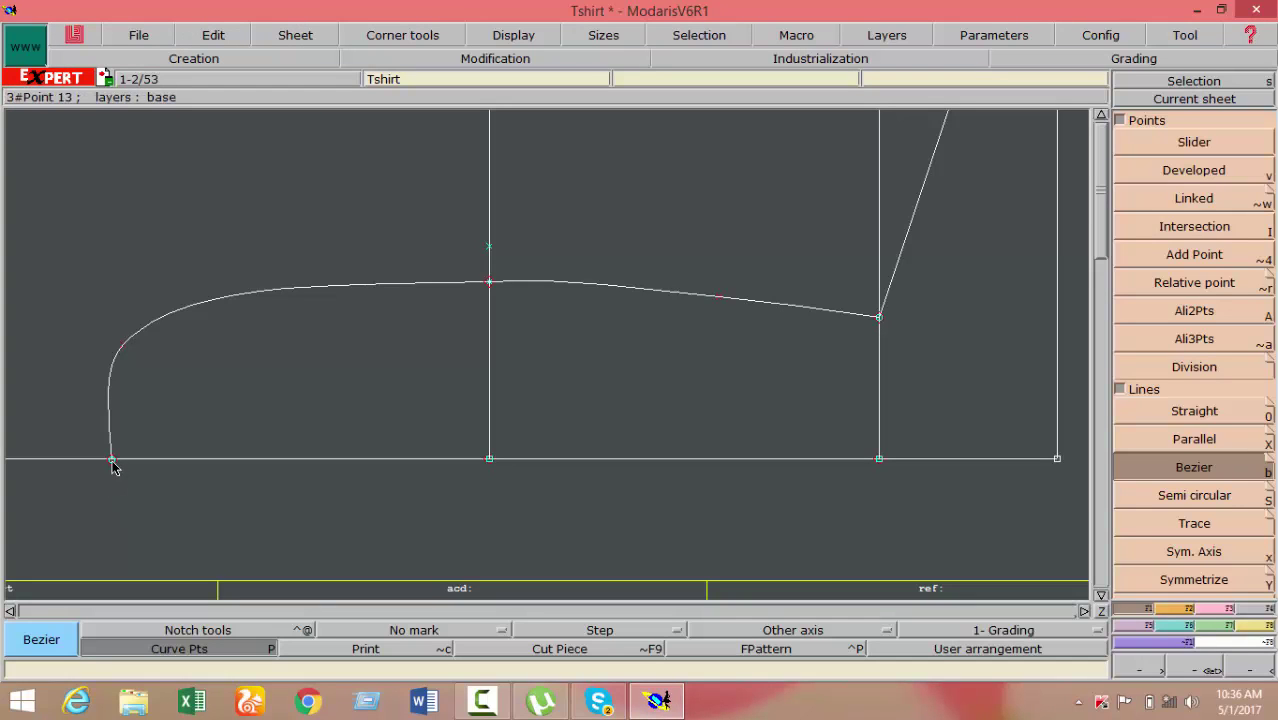
pyautogui.click(115, 304)
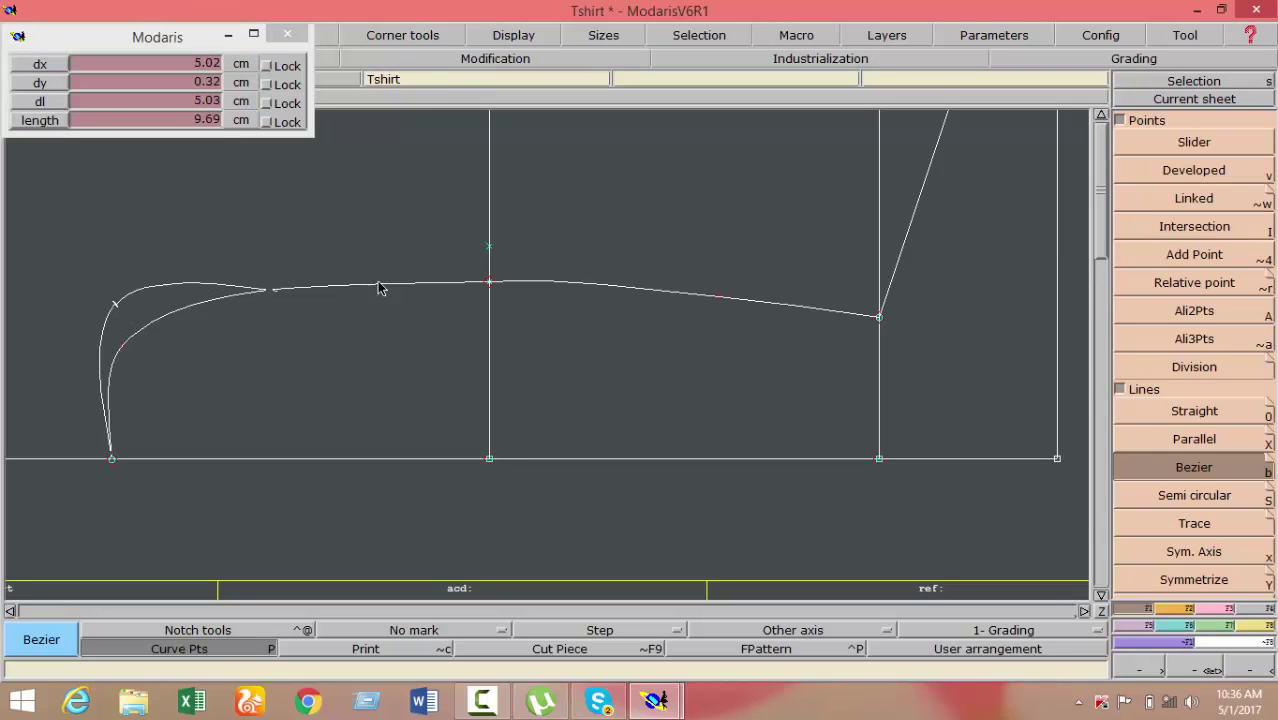
pyautogui.click(489, 247)
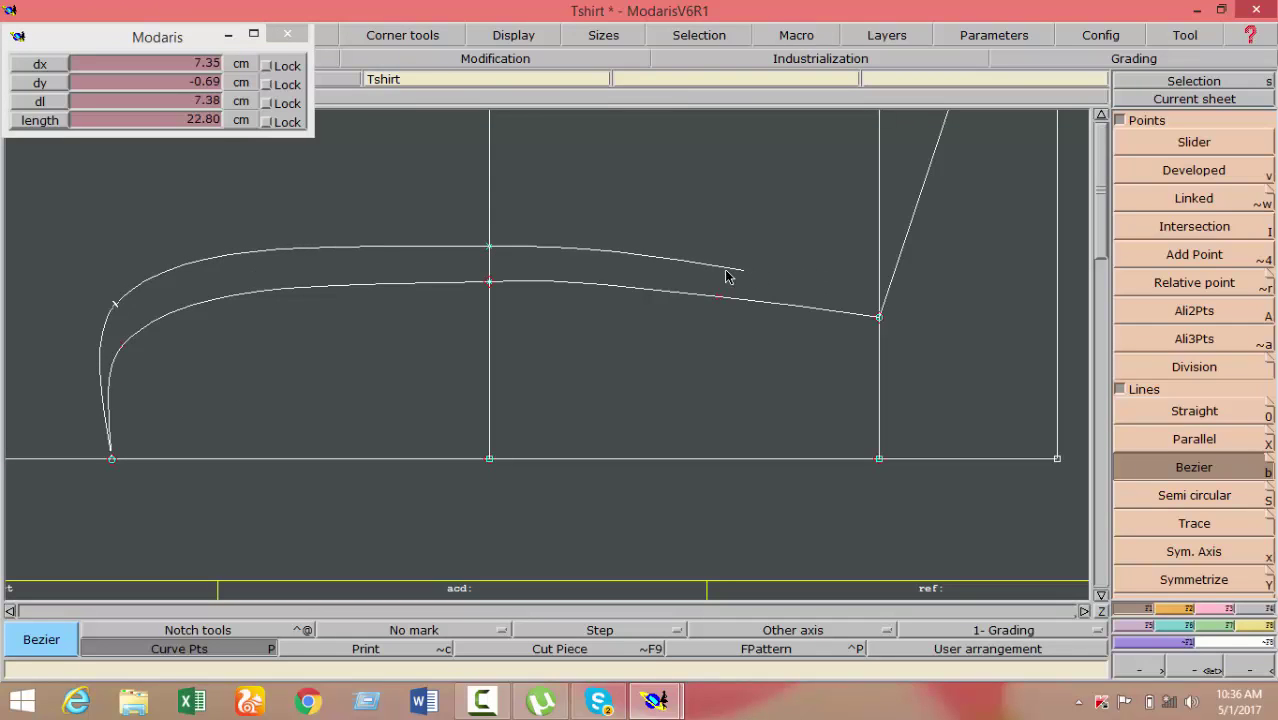
pyautogui.click(696, 265)
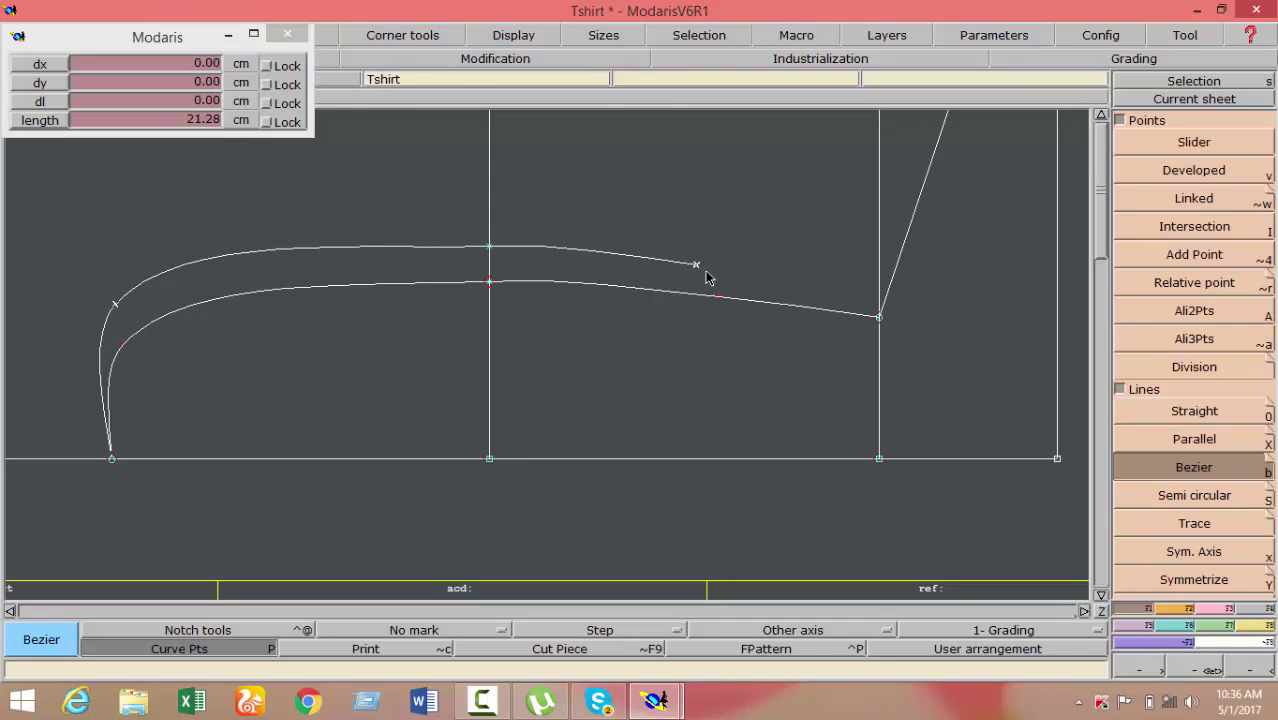
pyautogui.click(878, 318)
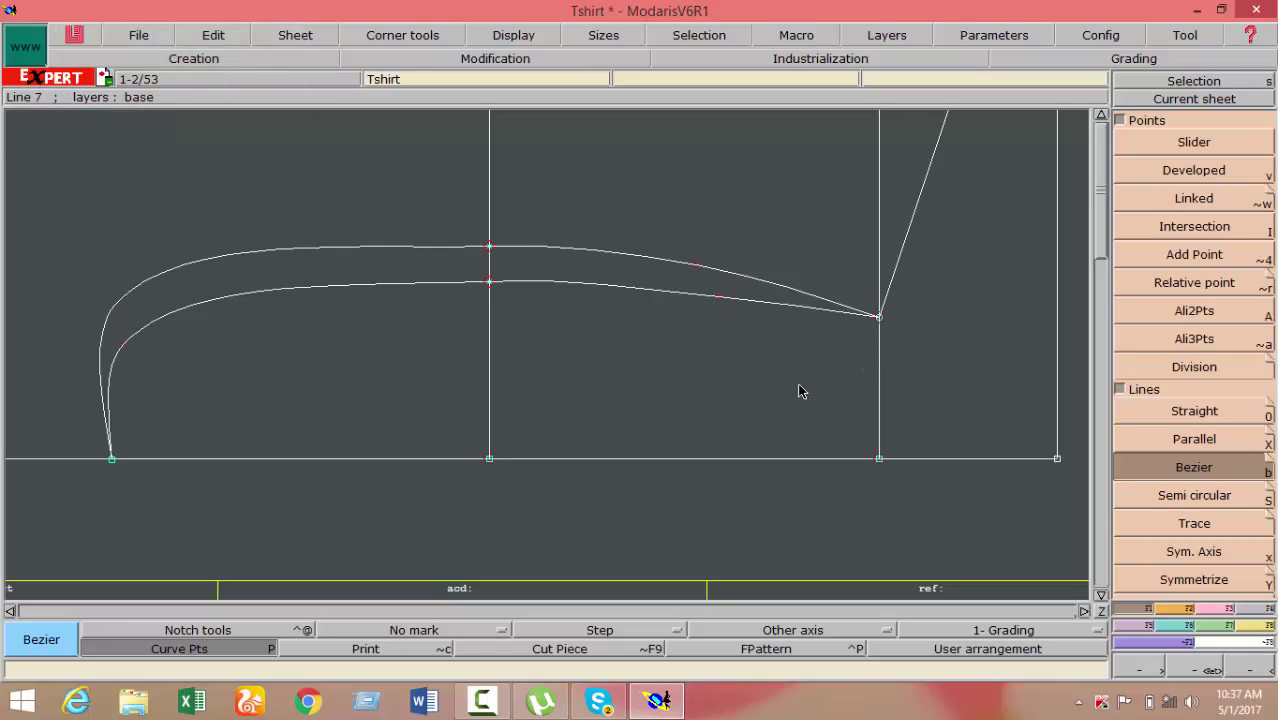
pyautogui.press('Escape')
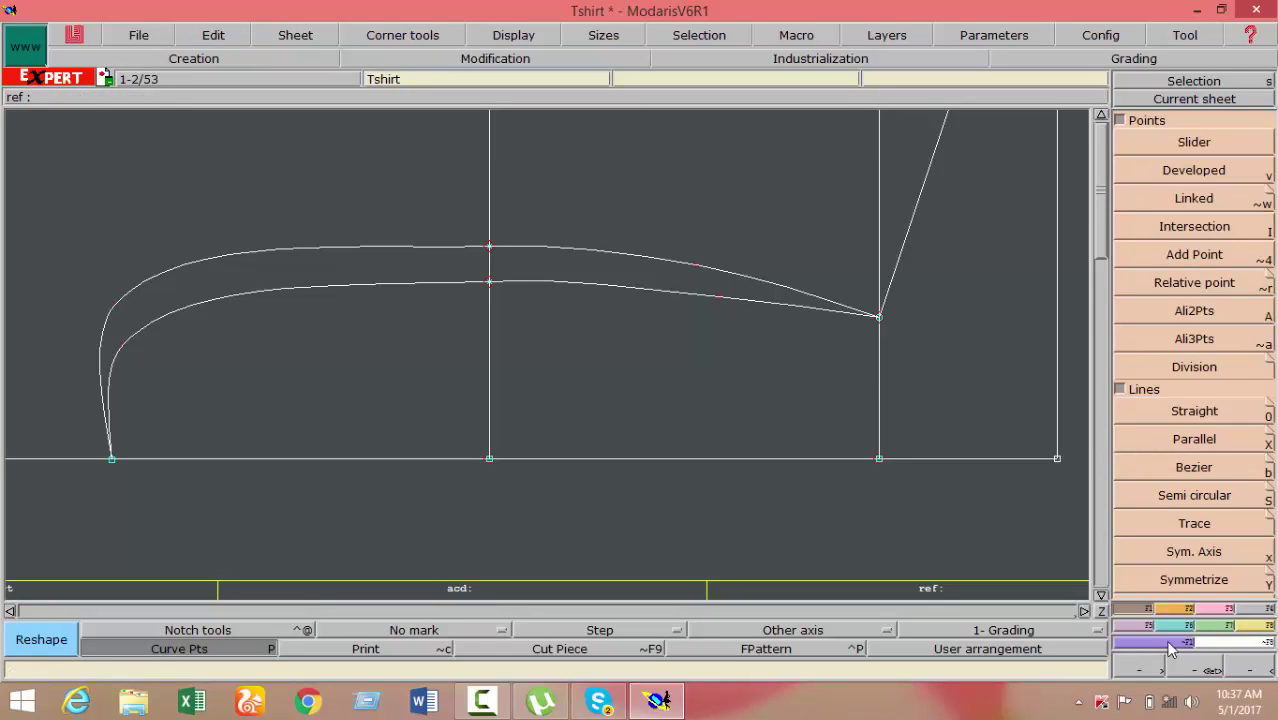
# Reshape the inner lower armhole curve into a smooth arc
pyautogui.click(1236, 618)
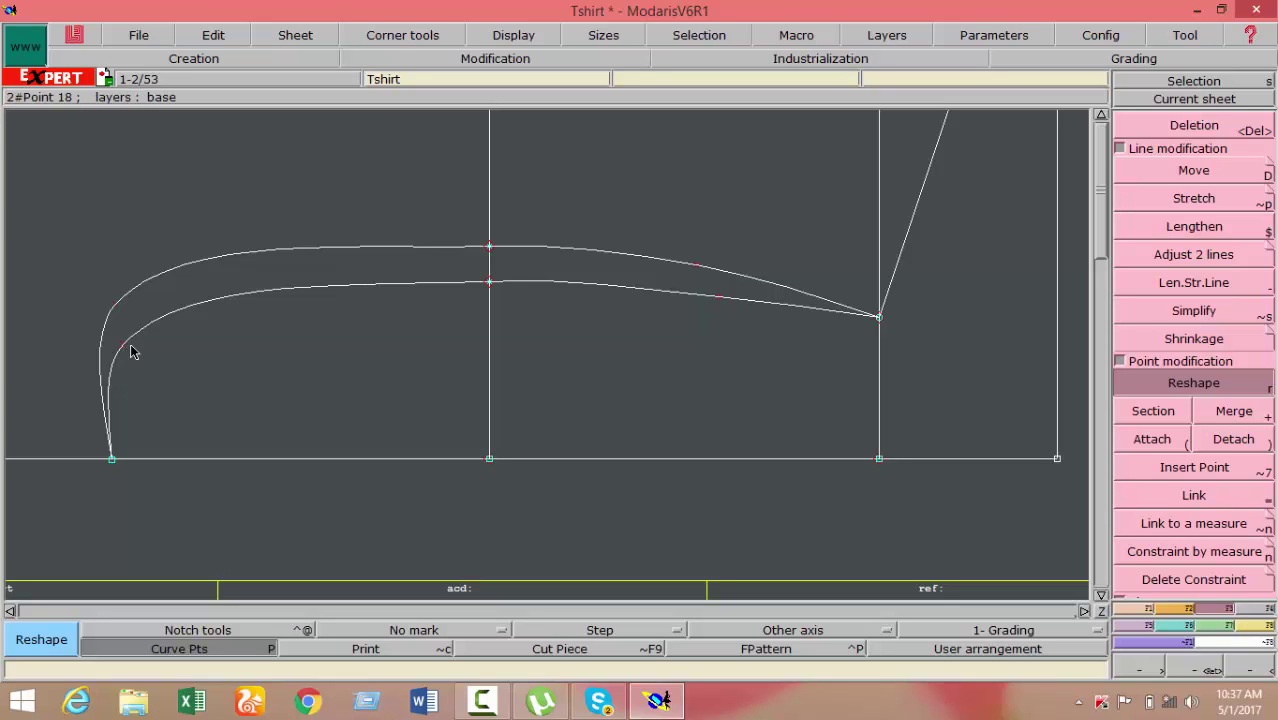
pyautogui.moveTo(131, 351); pyautogui.dragTo(163, 355)
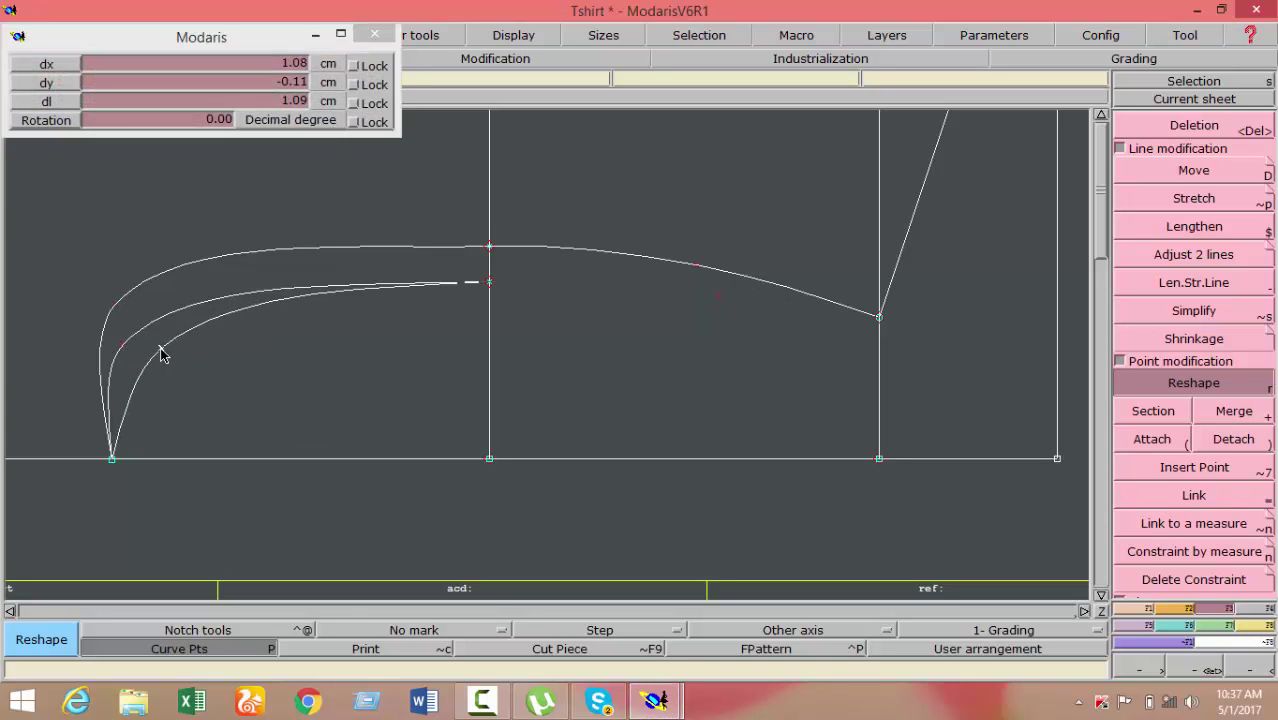
pyautogui.click(163, 355)
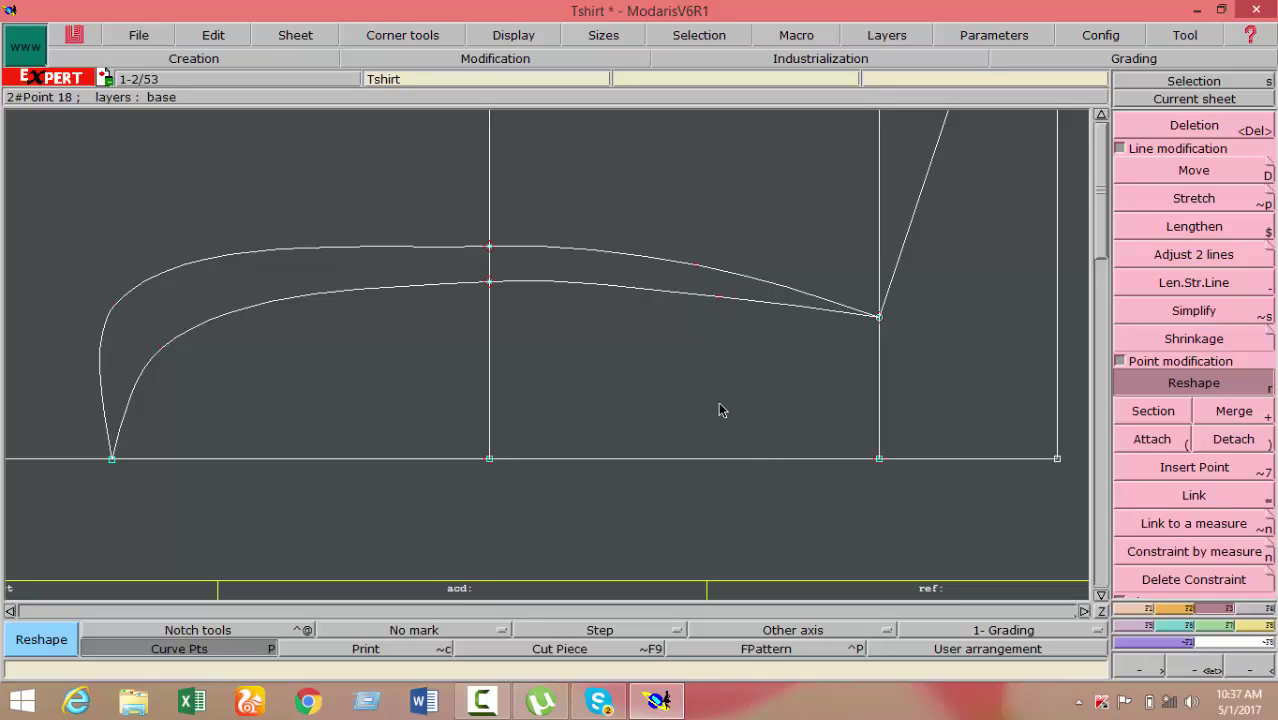
pyautogui.click(715, 303)
pyautogui.click(718, 344)
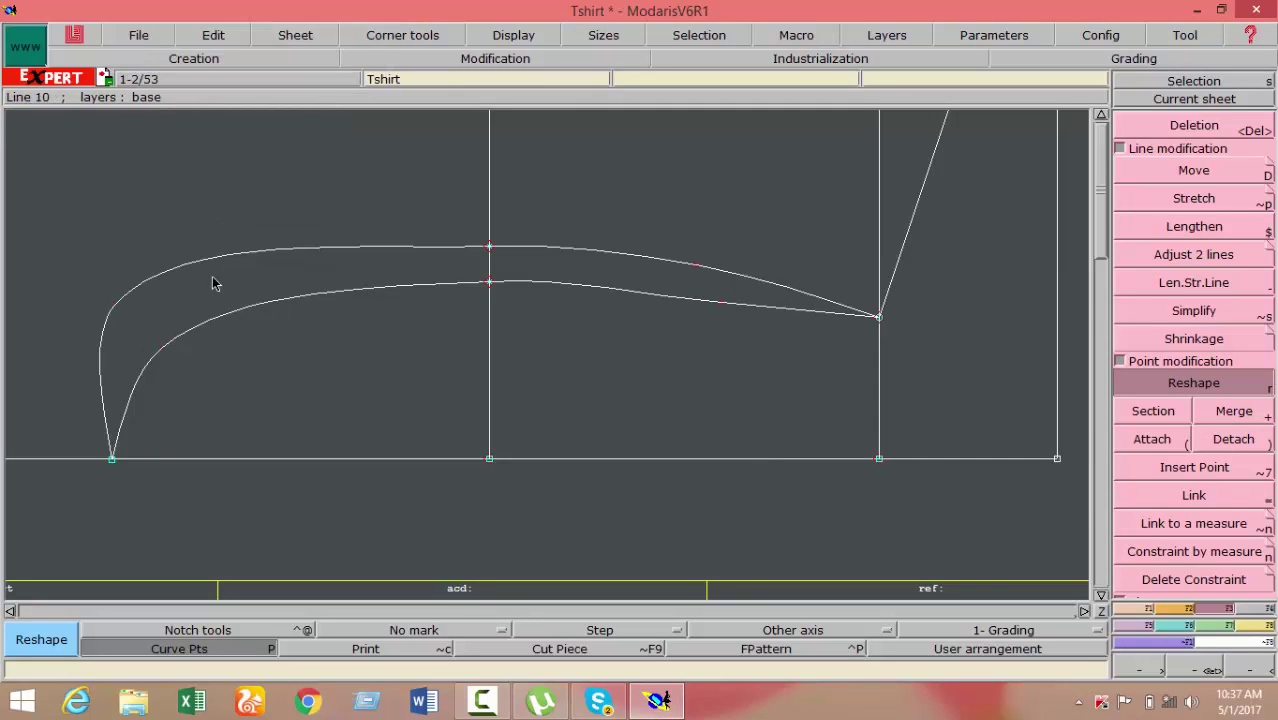
# Reshape the outer lower armhole curve into an even sweep
pyautogui.click(117, 308)
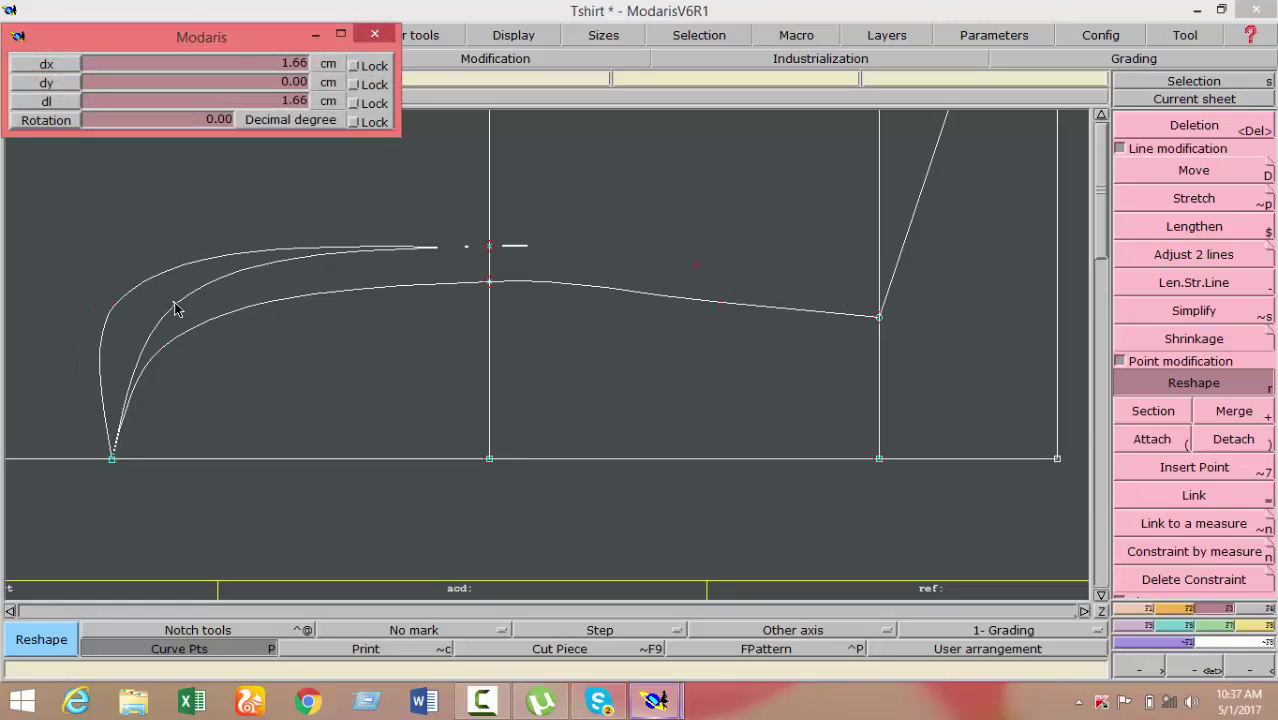
pyautogui.click(180, 306)
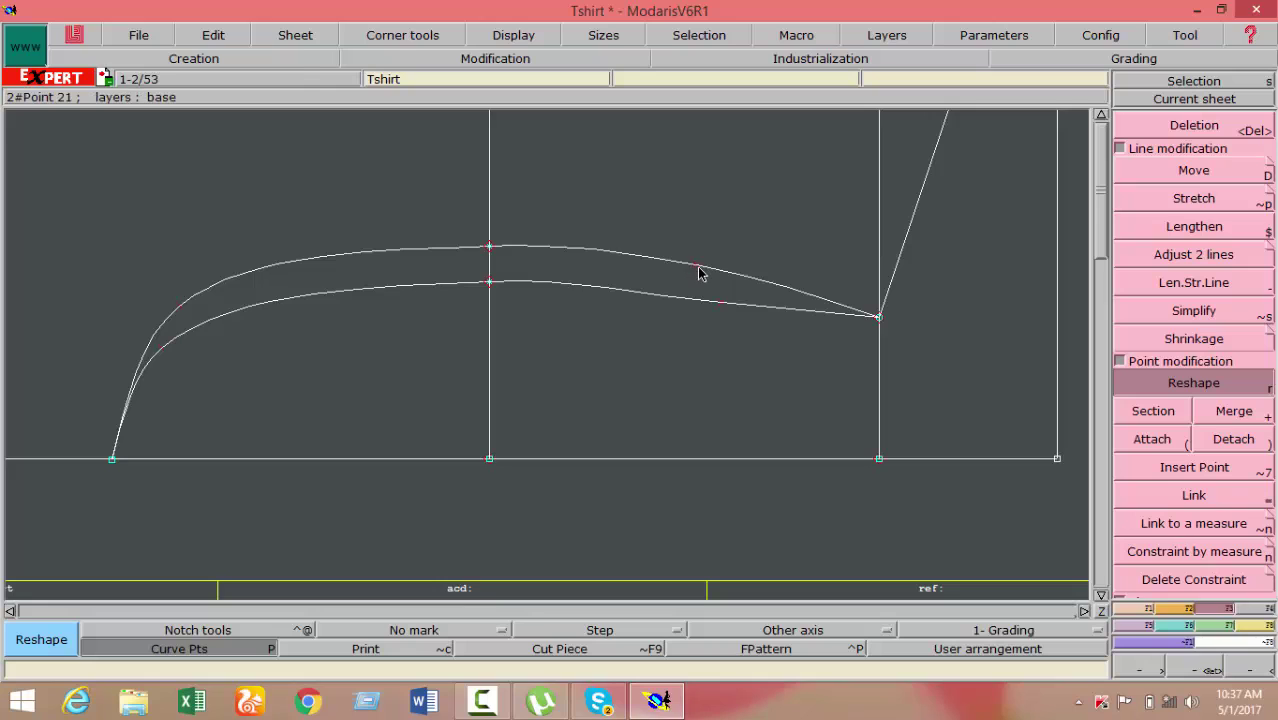
pyautogui.click(698, 271)
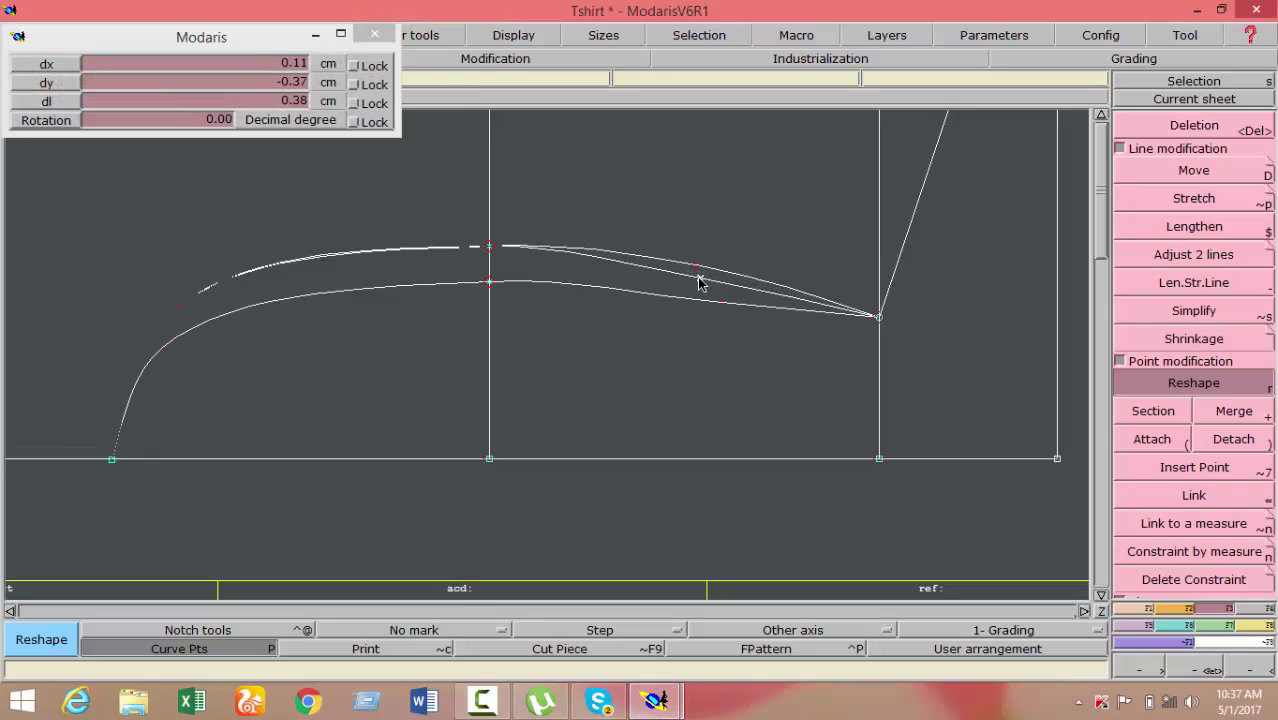
pyautogui.click(699, 277)
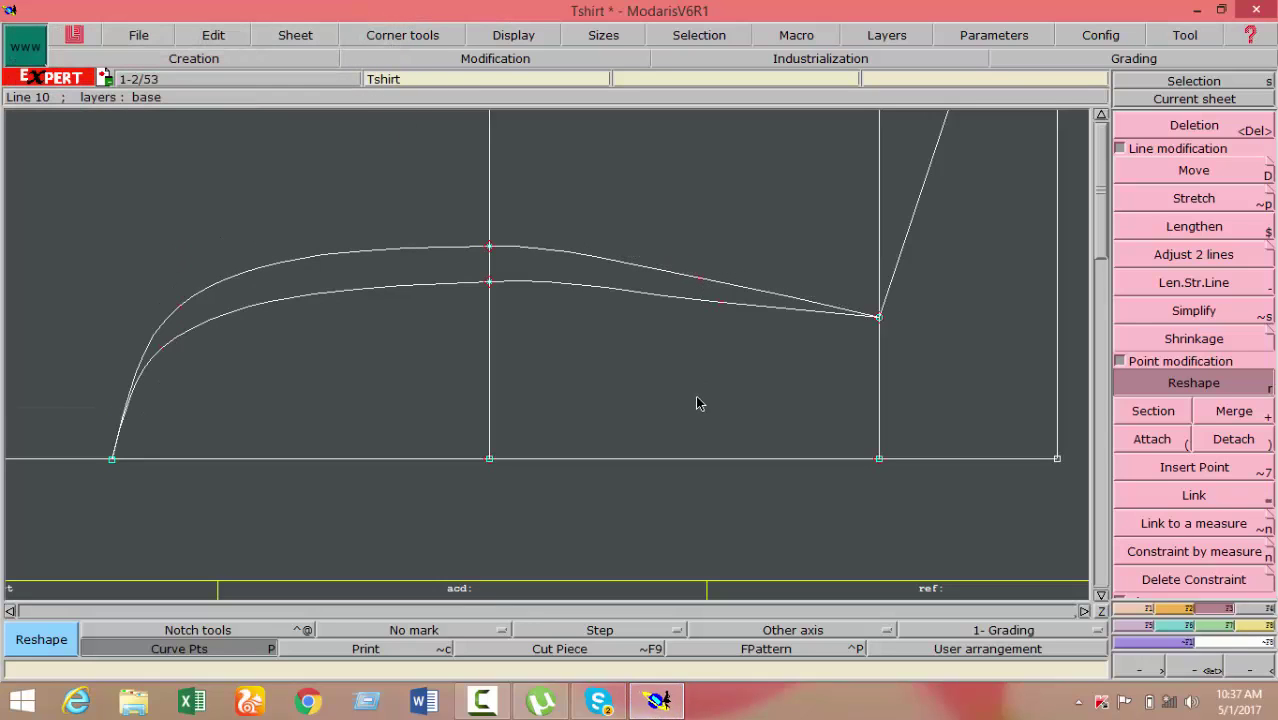
pyautogui.click(702, 277)
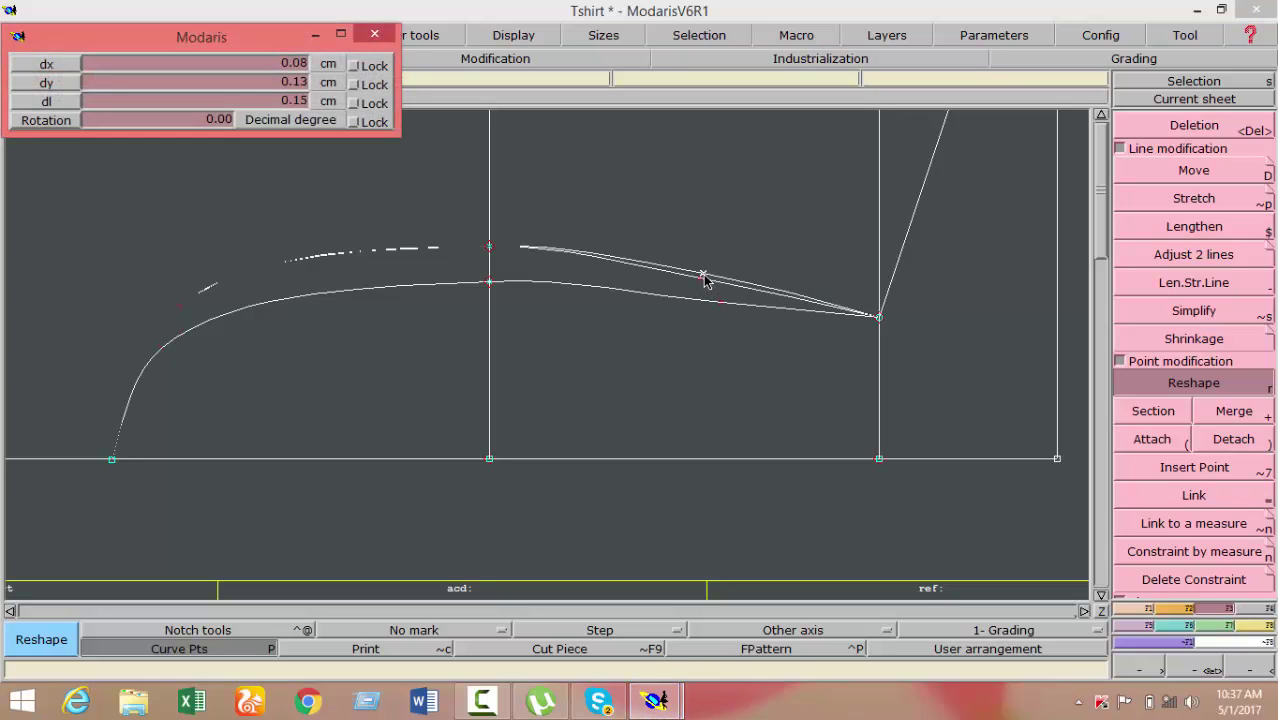
pyautogui.click(704, 278)
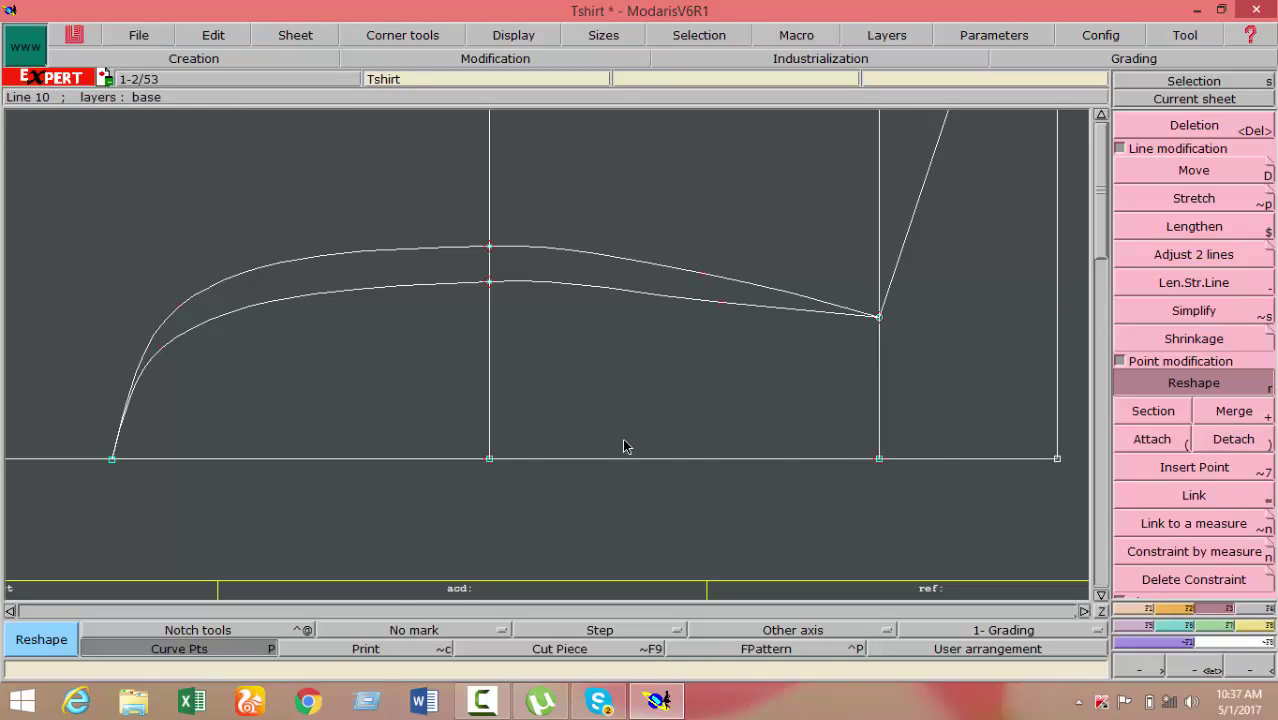
pyautogui.press('Home')
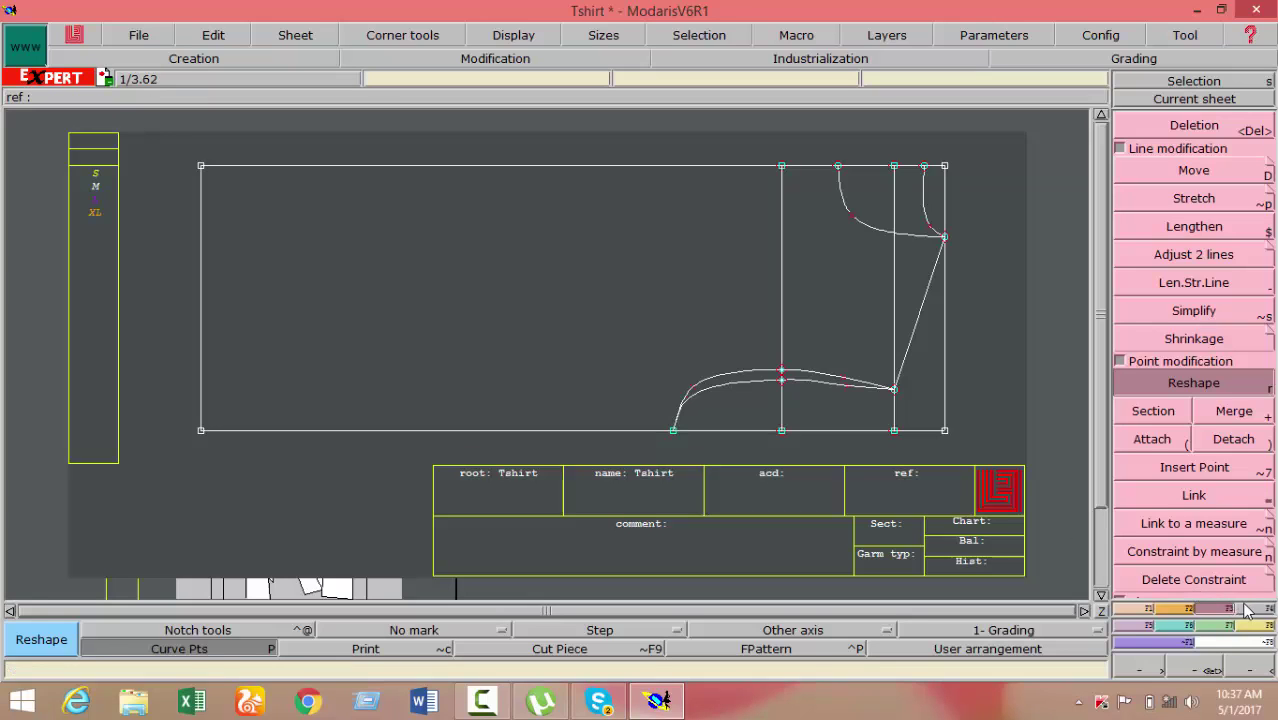
# Create the first piece from the full pattern outline with Seam
pyautogui.click(1248, 620)
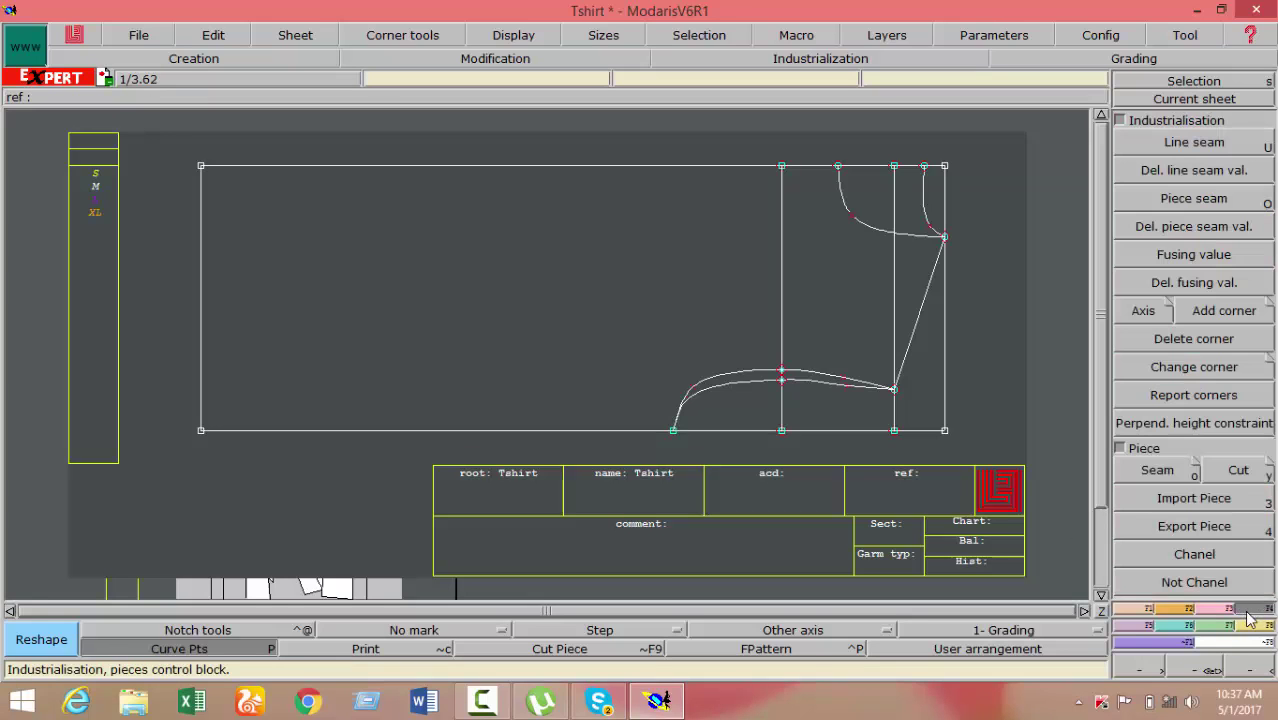
pyautogui.click(1158, 470)
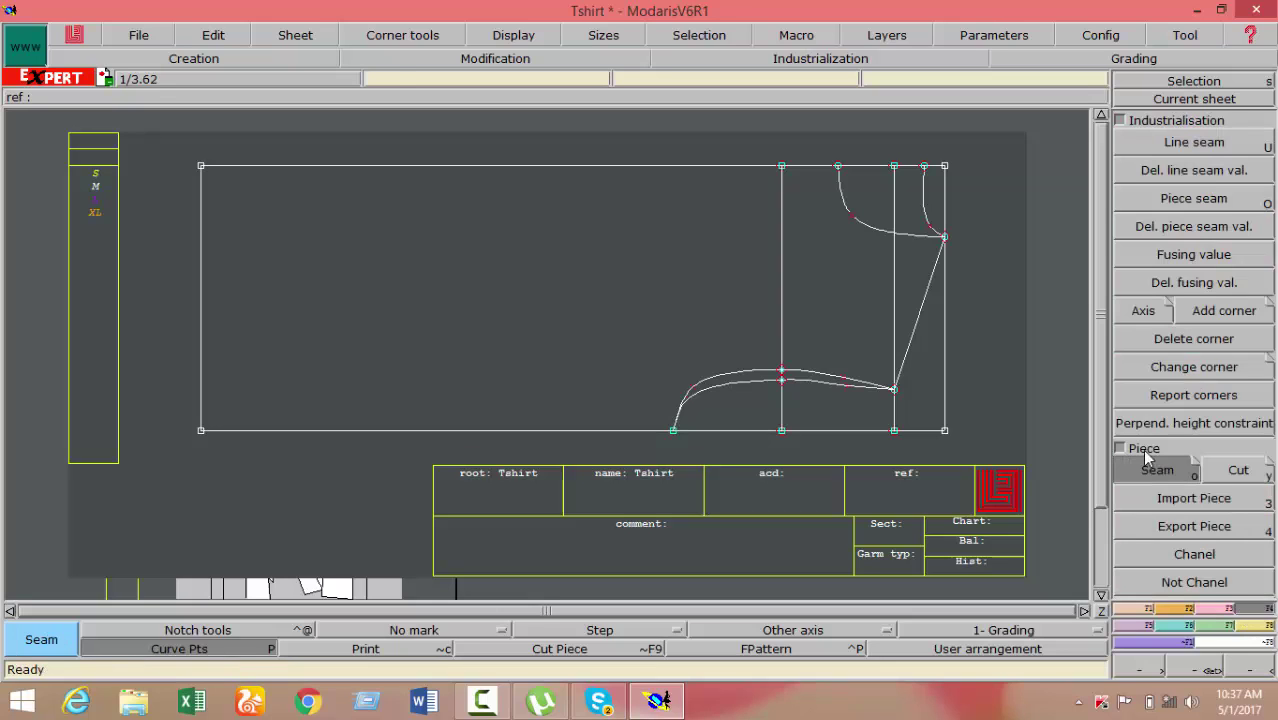
pyautogui.click(909, 272)
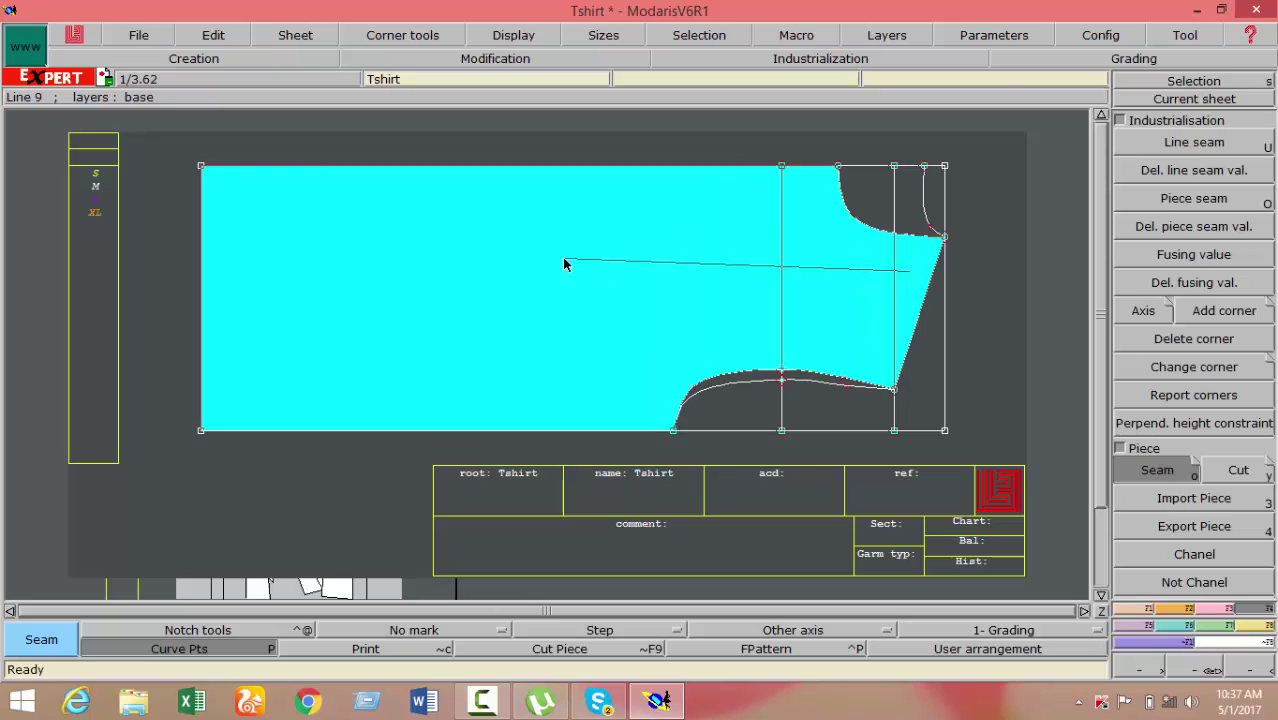
pyautogui.click(564, 263)
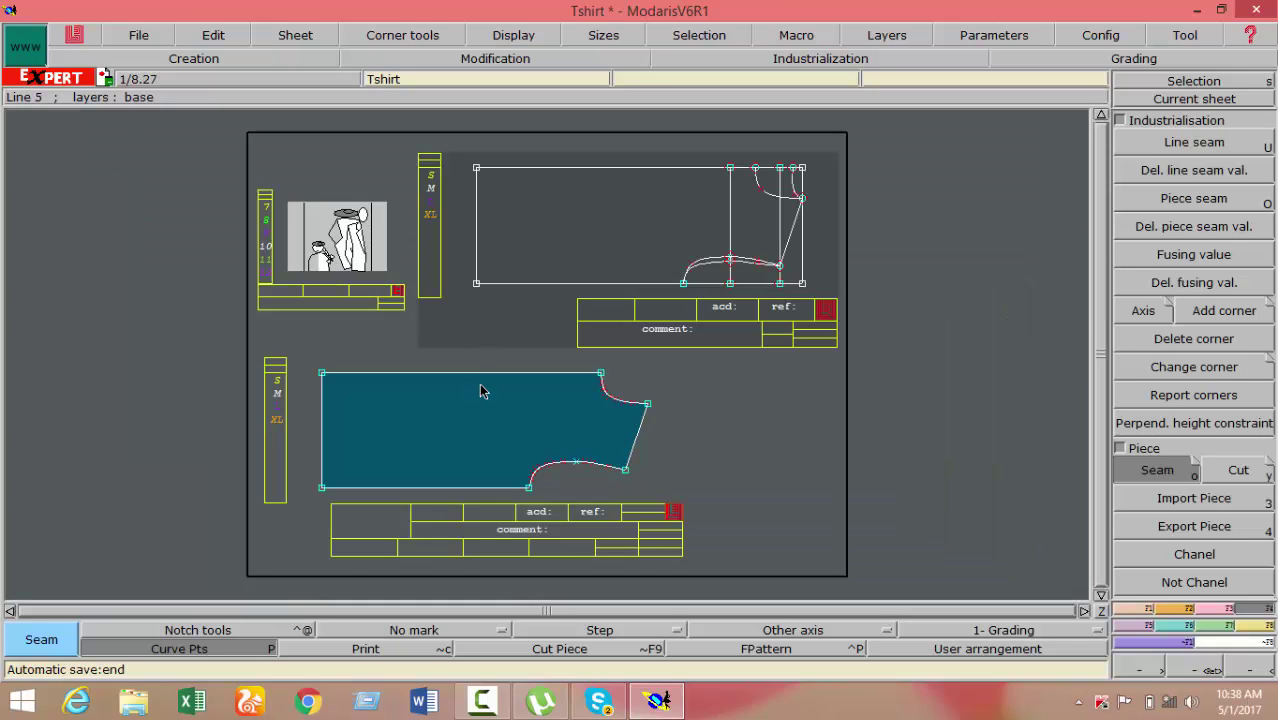
# Create the second piece from the shoulder, centre panel, right triangle and left panel lines
pyautogui.press('Home')
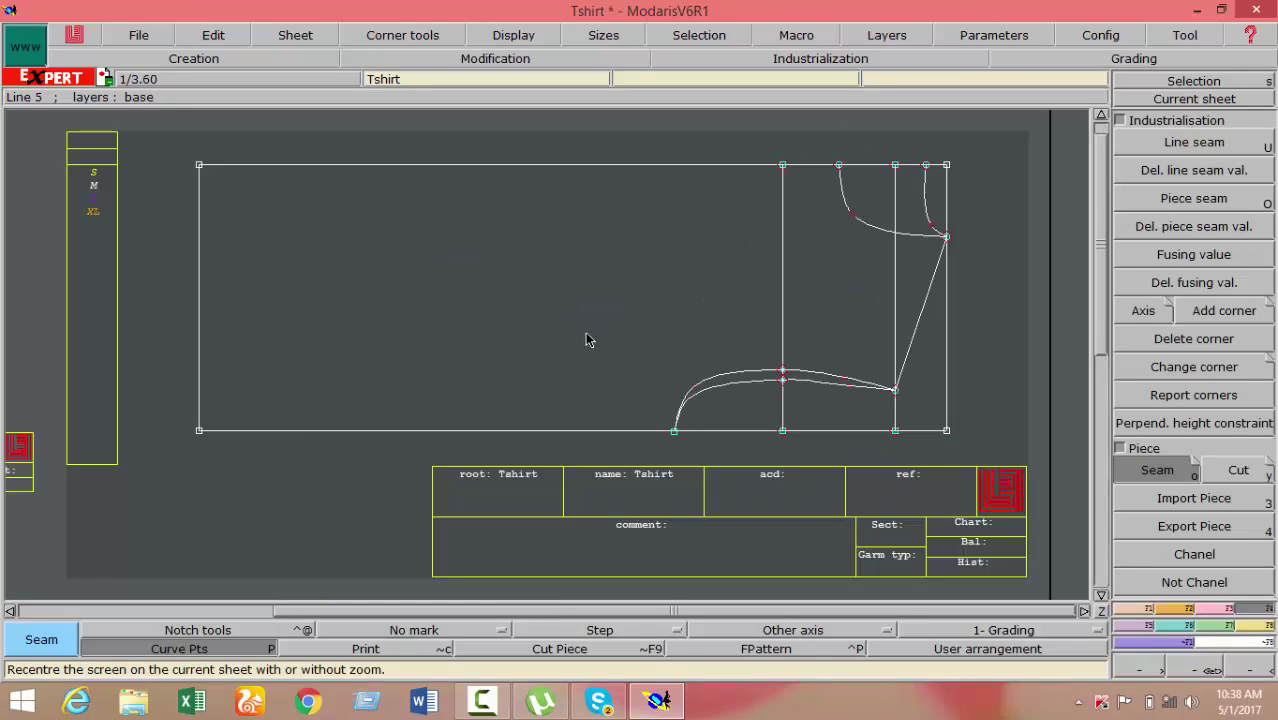
pyautogui.click(1140, 474)
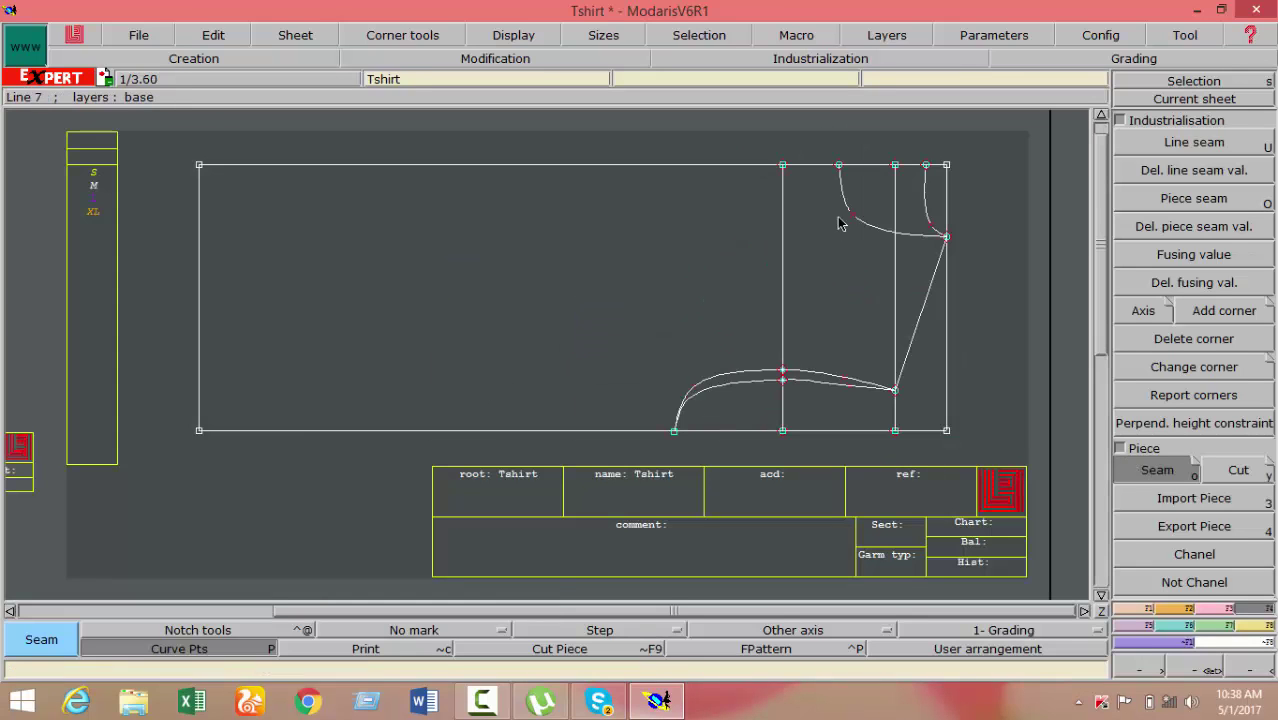
pyautogui.click(915, 204)
pyautogui.click(860, 286)
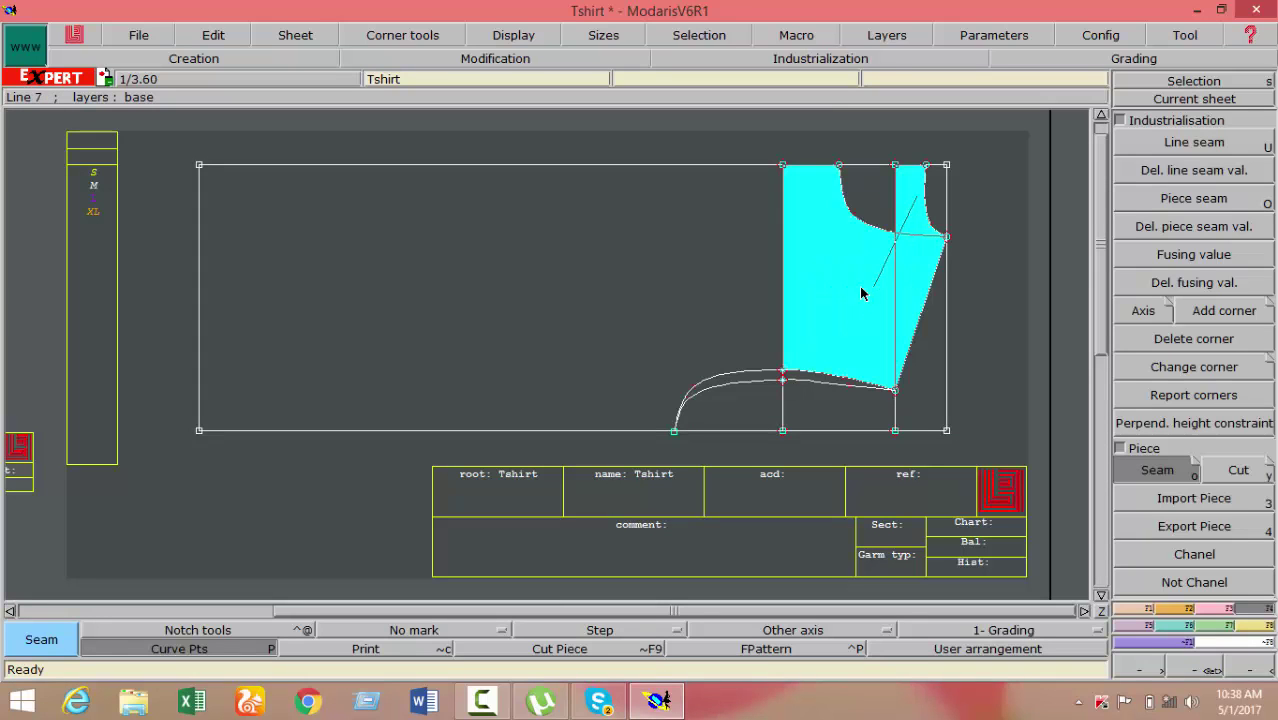
pyautogui.click(906, 286)
pyautogui.click(675, 292)
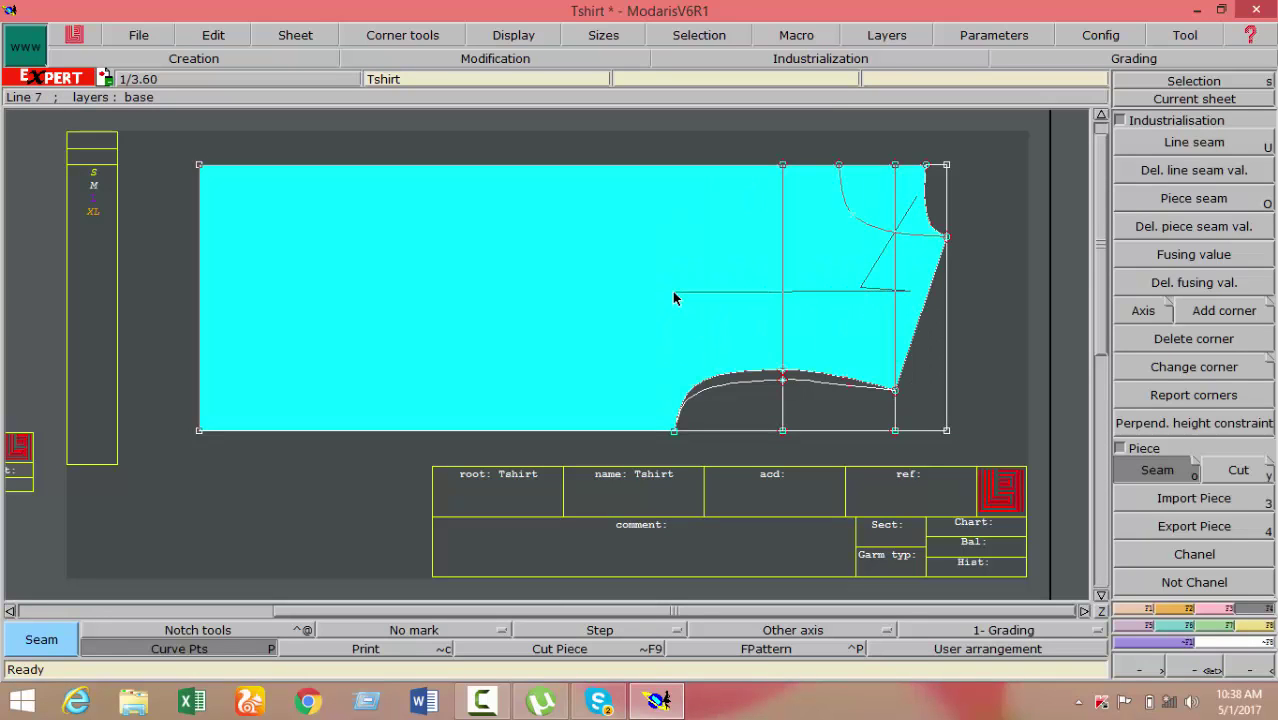
pyautogui.click(796, 378)
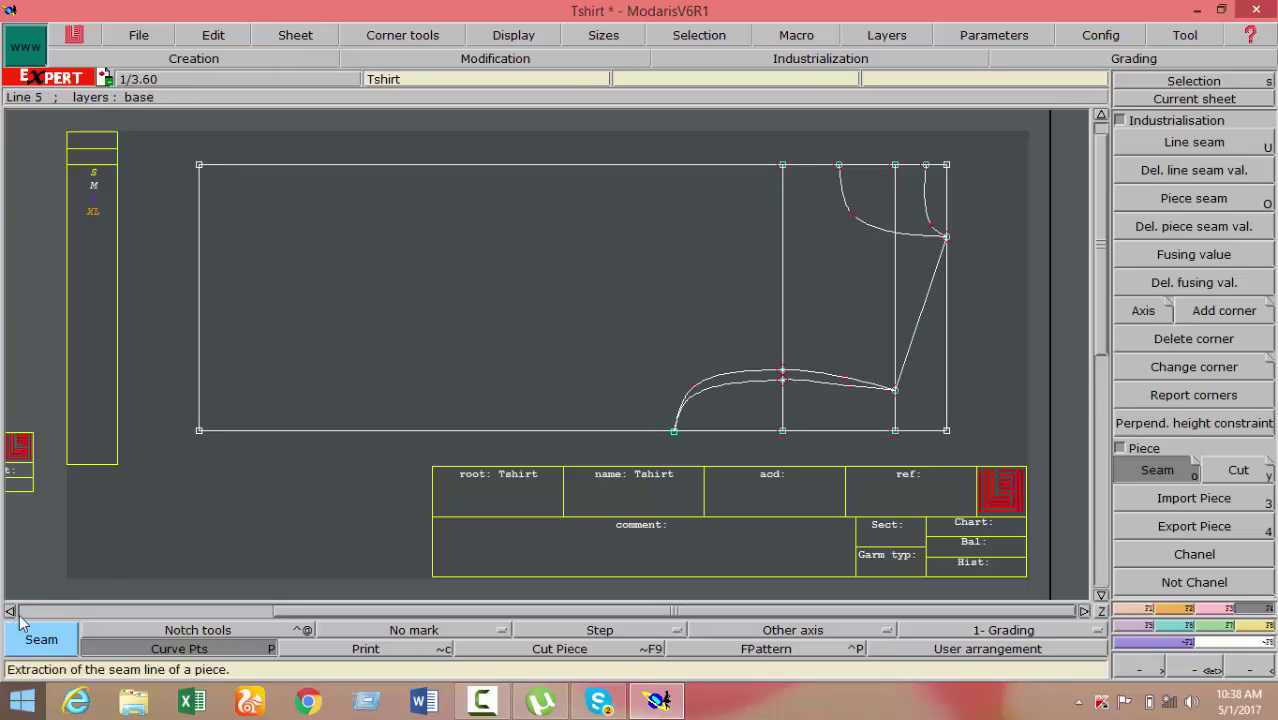
pyautogui.click(1184, 82)
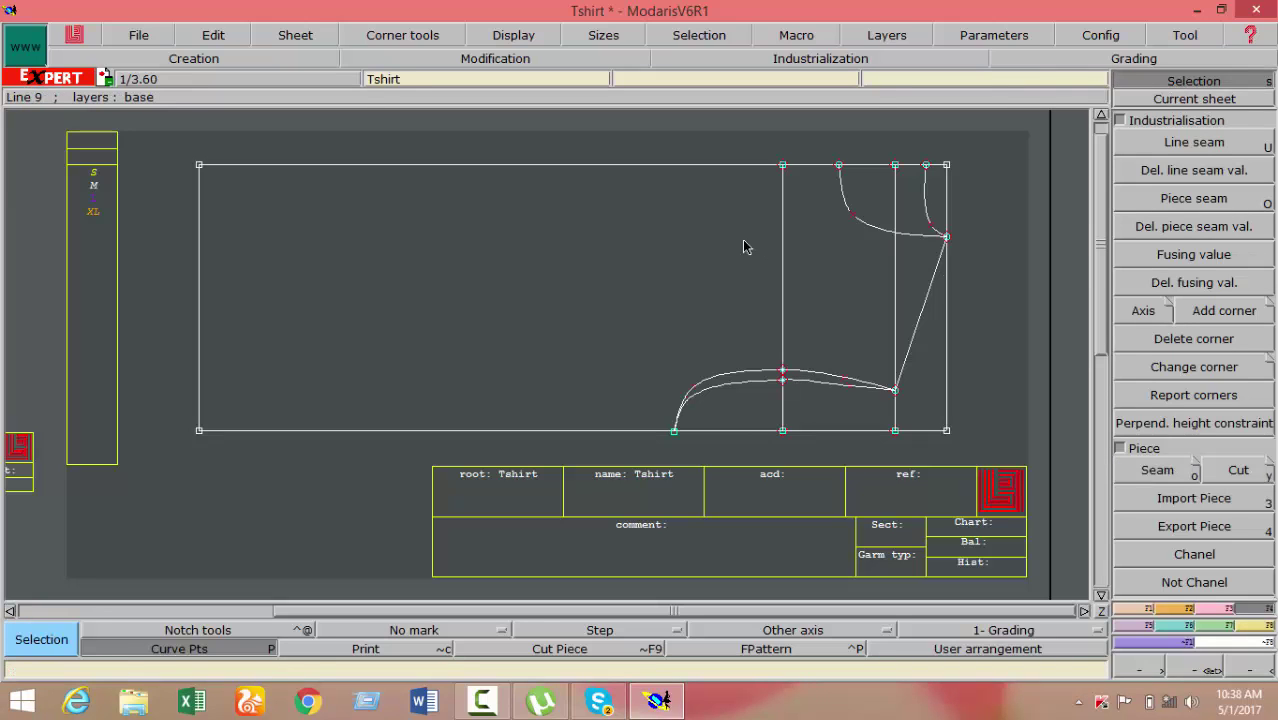
# Arrange all sheets side by side and bring the lower-left Tshirt piece's sheet into view
pyautogui.hotkey('ctrl', 'a')
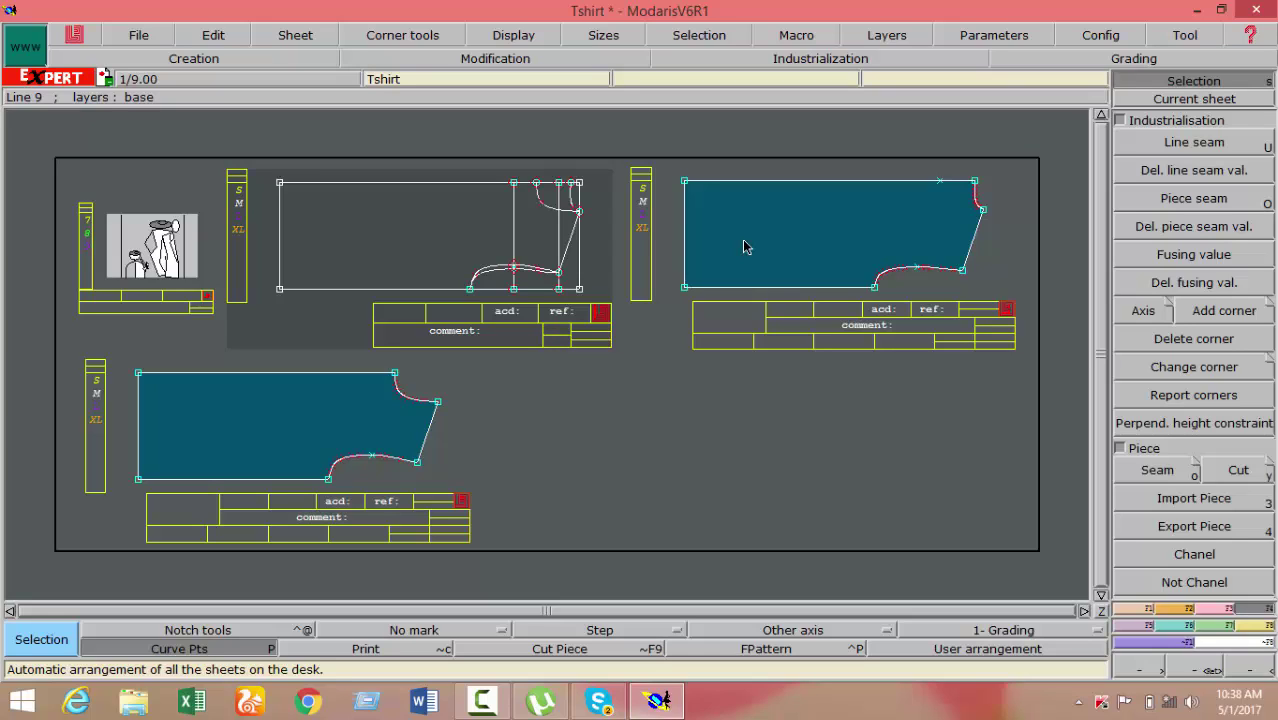
pyautogui.click(292, 400)
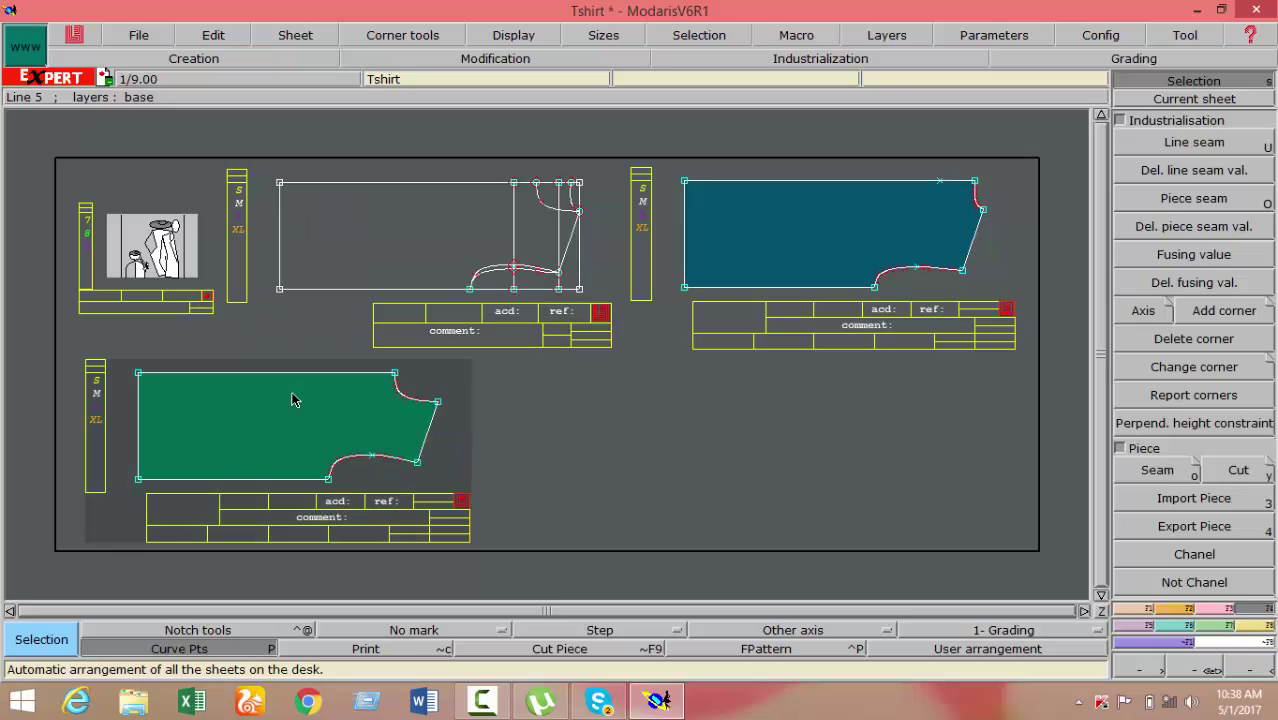
pyautogui.press('F5')
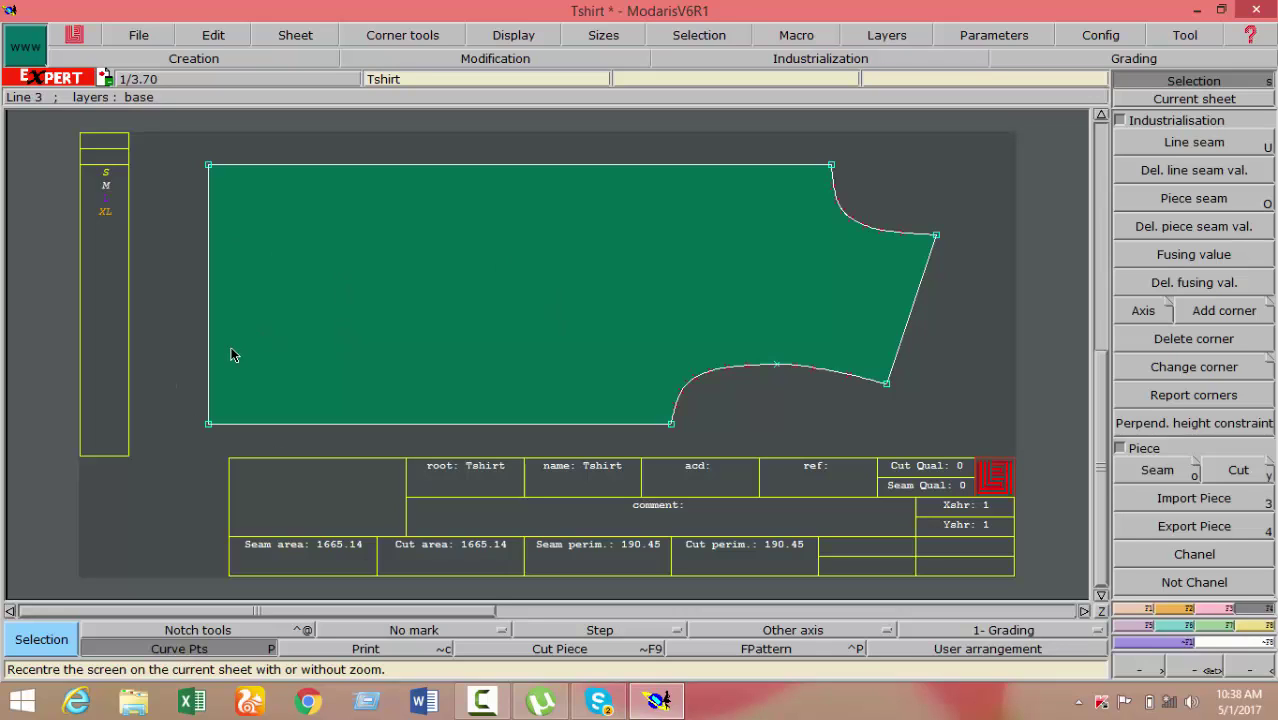
# Give the Tshirt piece's left edge a 2 cm seam allowance at beginning and end
pyautogui.click(1199, 145)
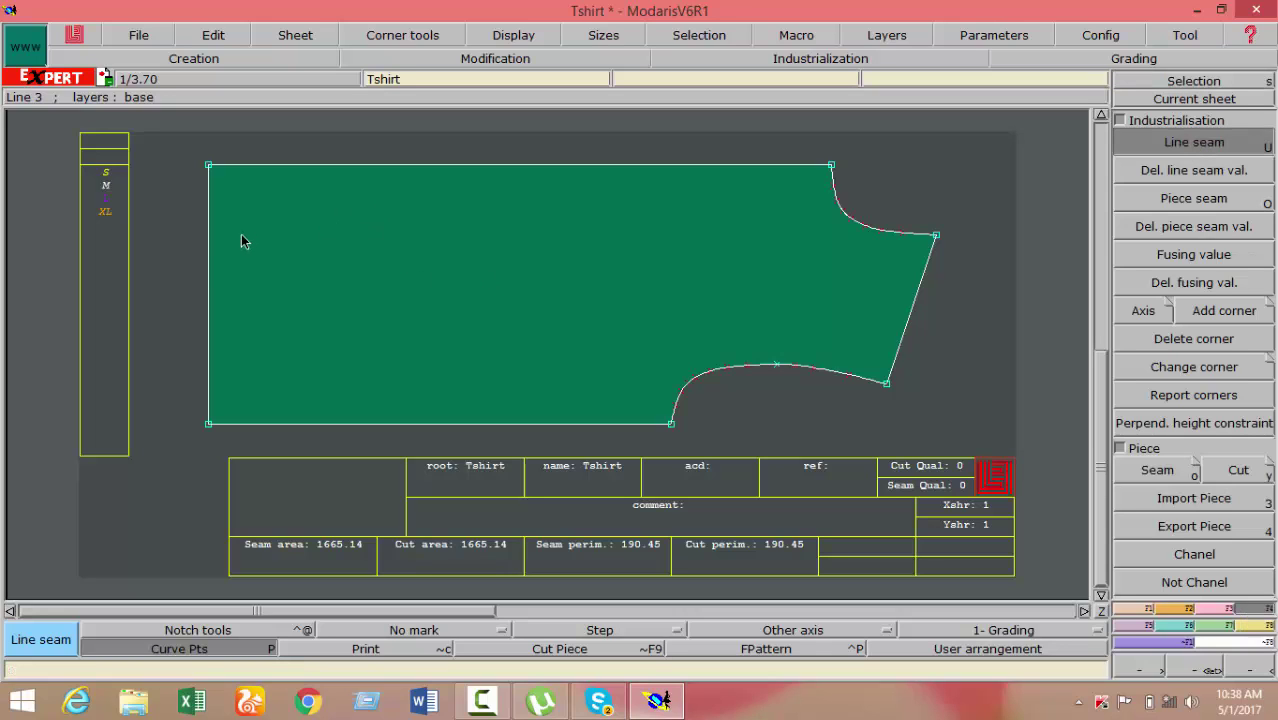
pyautogui.click(208, 261)
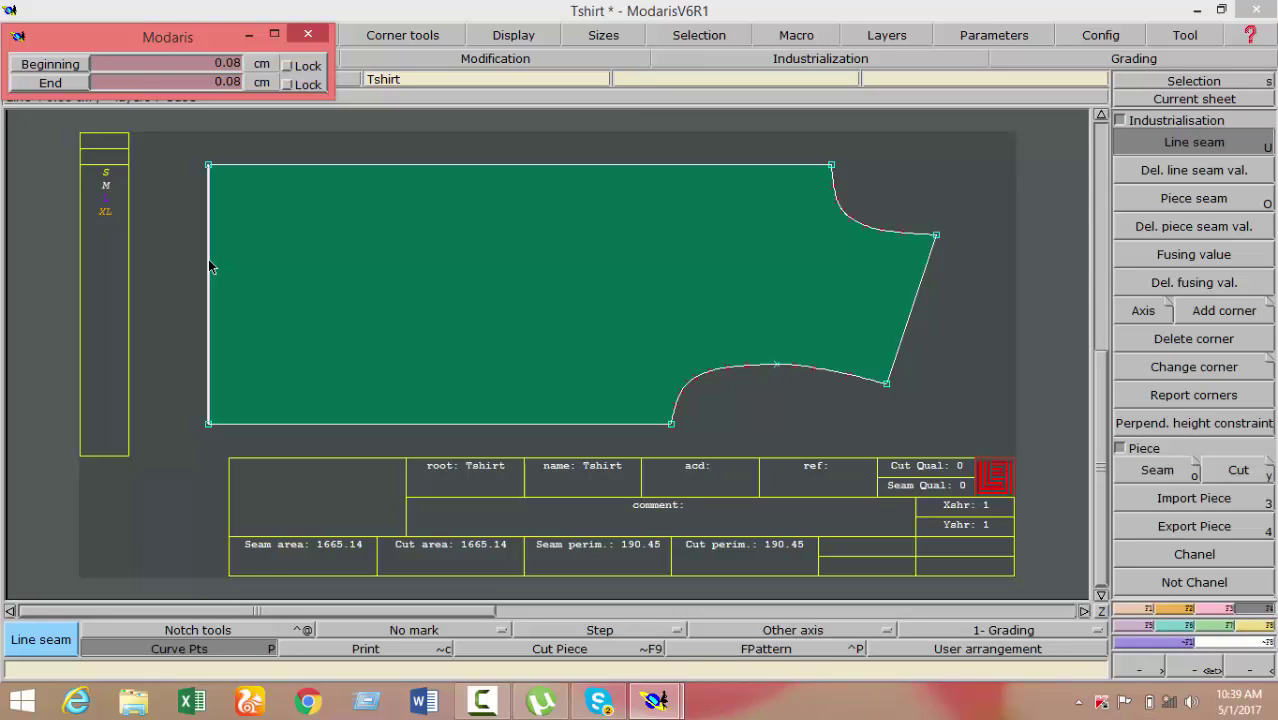
pyautogui.moveTo(209, 263); pyautogui.dragTo(219, 268)
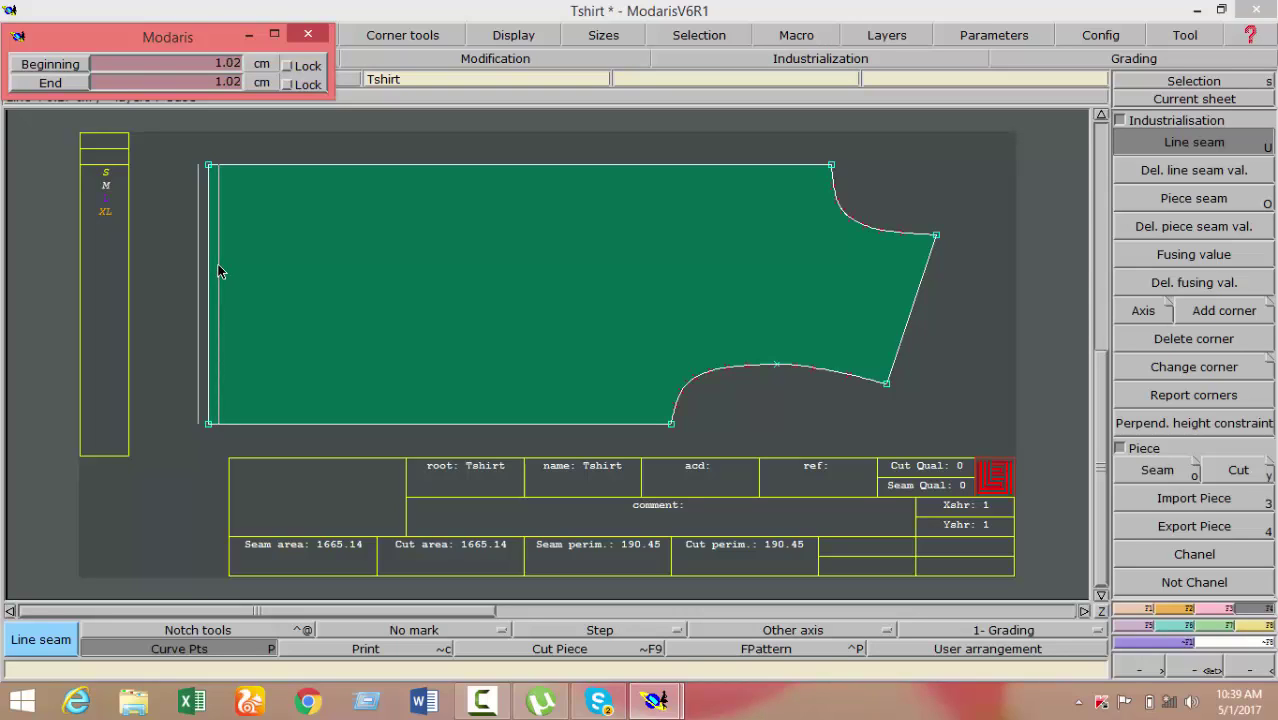
pyautogui.press('BackSpace')
pyautogui.write('2.')
pyautogui.press('Return')
pyautogui.write('2')
pyautogui.press('Return')
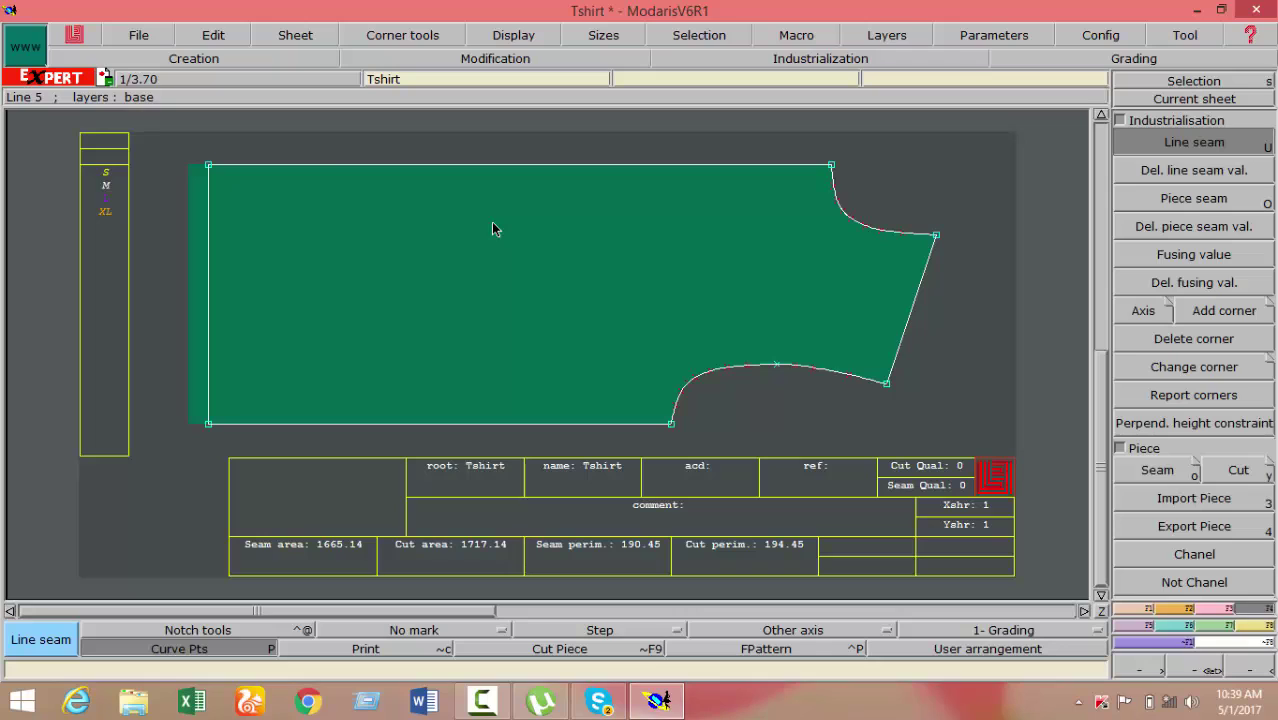
# Add seam allowances to the bottom edge and the lower armhole curve, using 1 cm on the curve
pyautogui.click(310, 425)
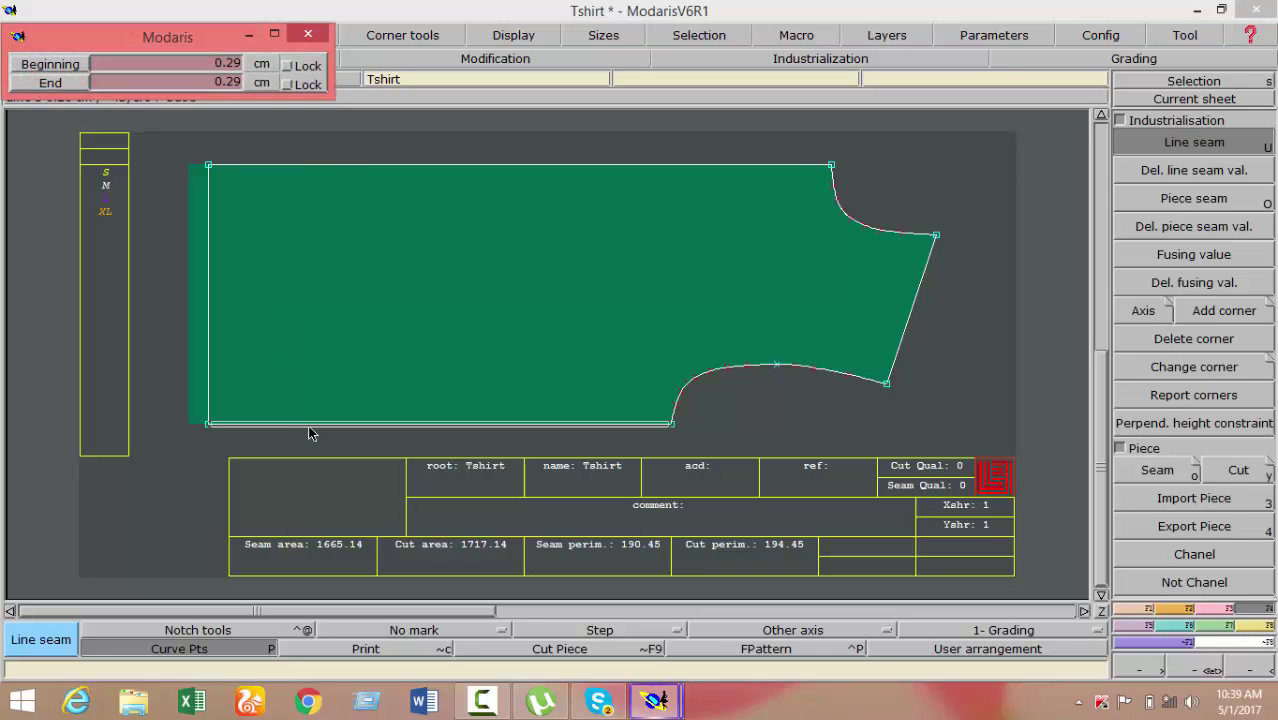
pyautogui.write('2')
pyautogui.write('1')
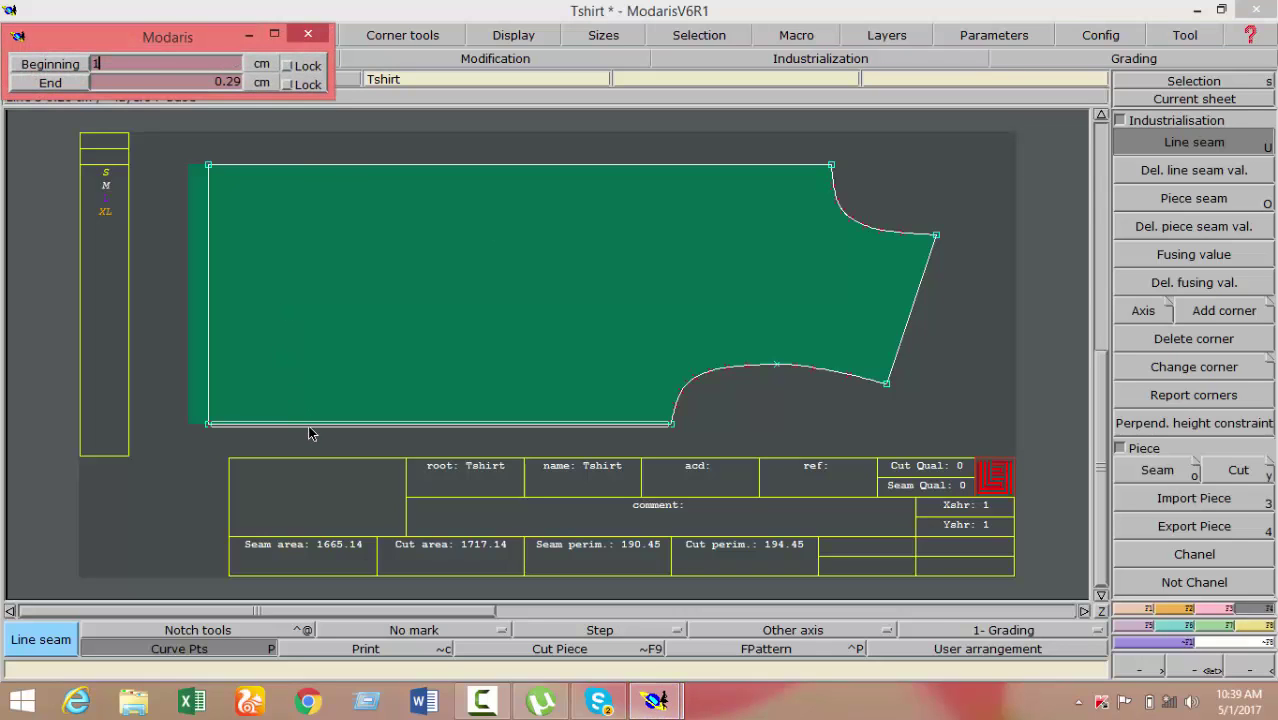
pyautogui.press('Return')
pyautogui.press('Return')
pyautogui.click(750, 368)
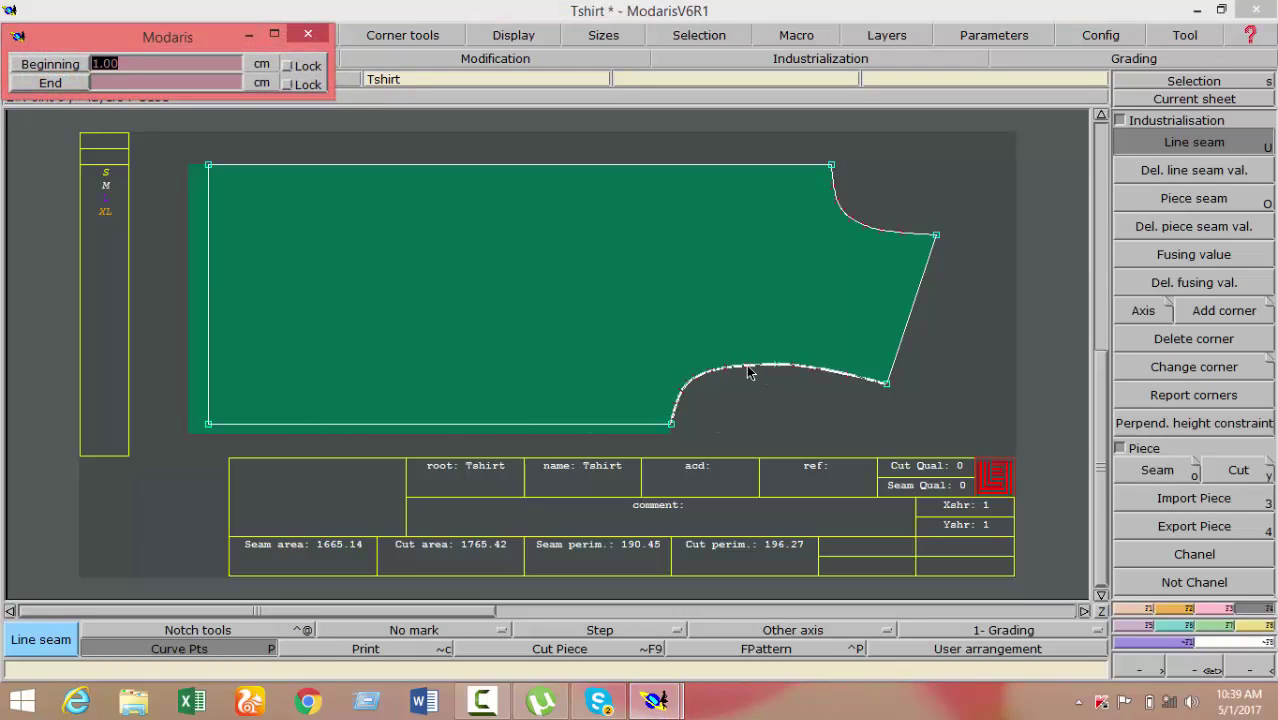
pyautogui.write('1')
pyautogui.press('Return')
pyautogui.press('Return')
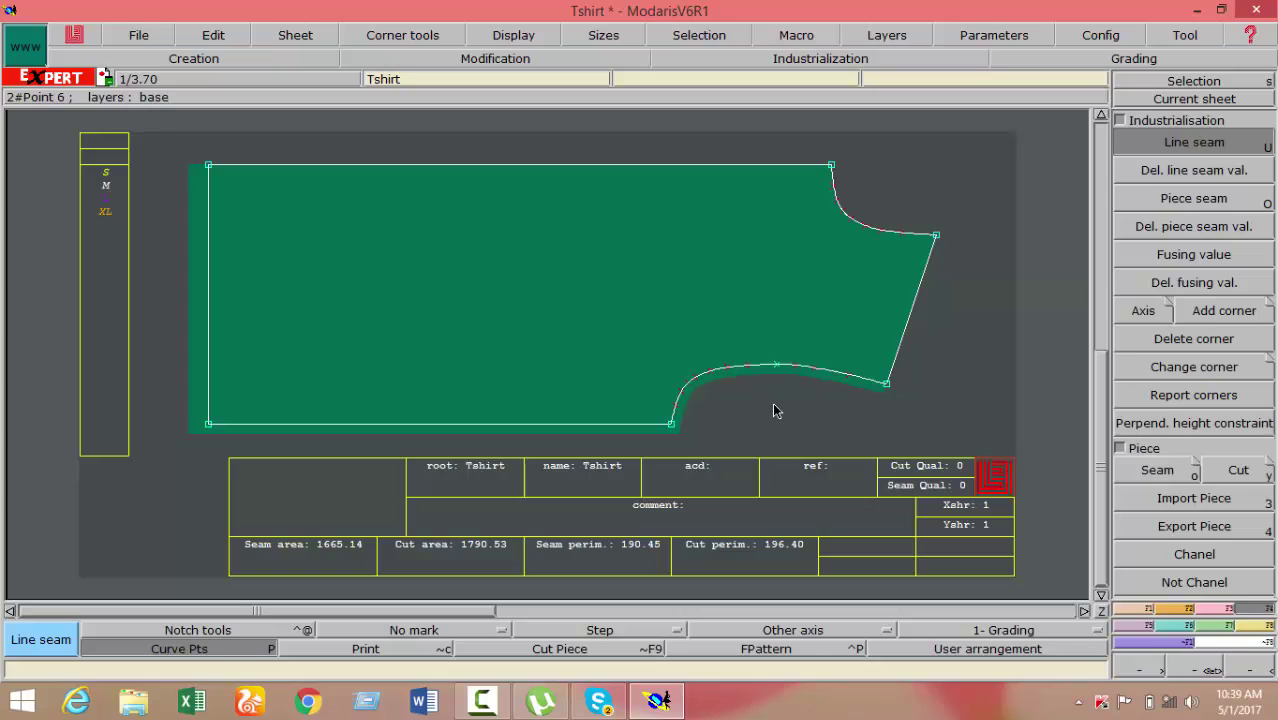
# Give the slanted right edge and the upper-right curve a 1 cm seam allowance
pyautogui.click(915, 315)
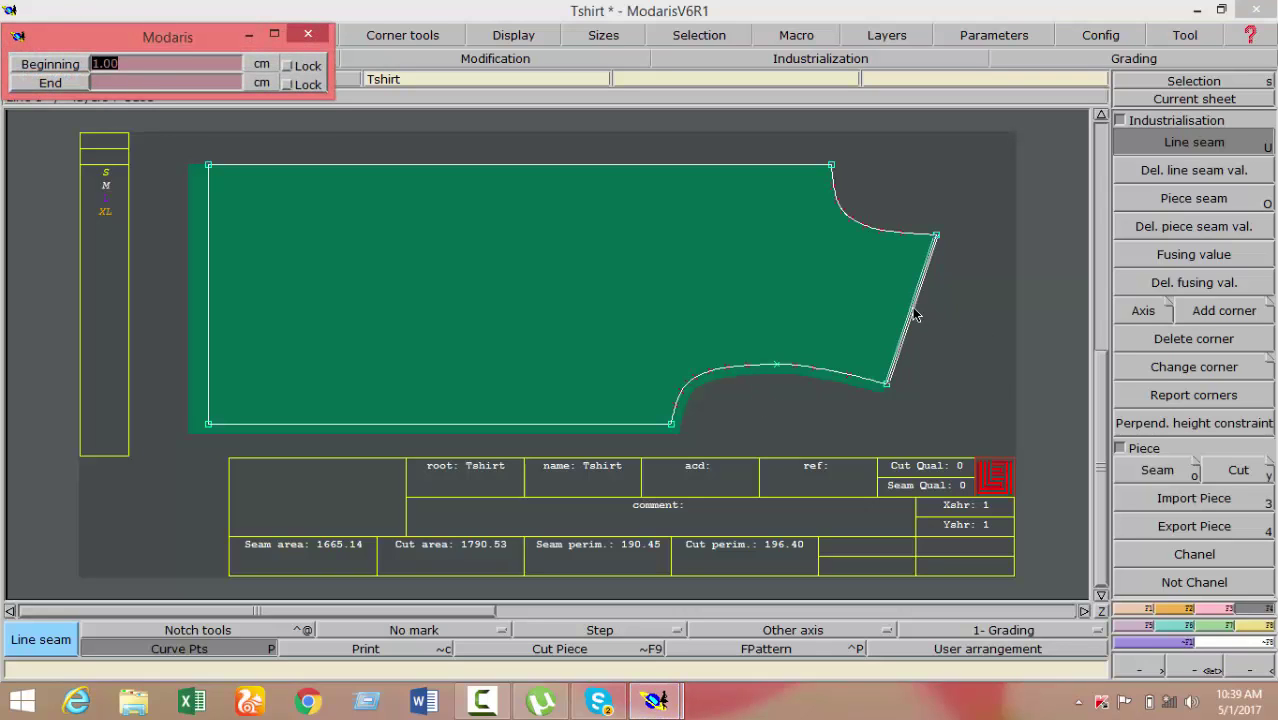
pyautogui.write('1')
pyautogui.press('Return')
pyautogui.write('1')
pyautogui.press('Return')
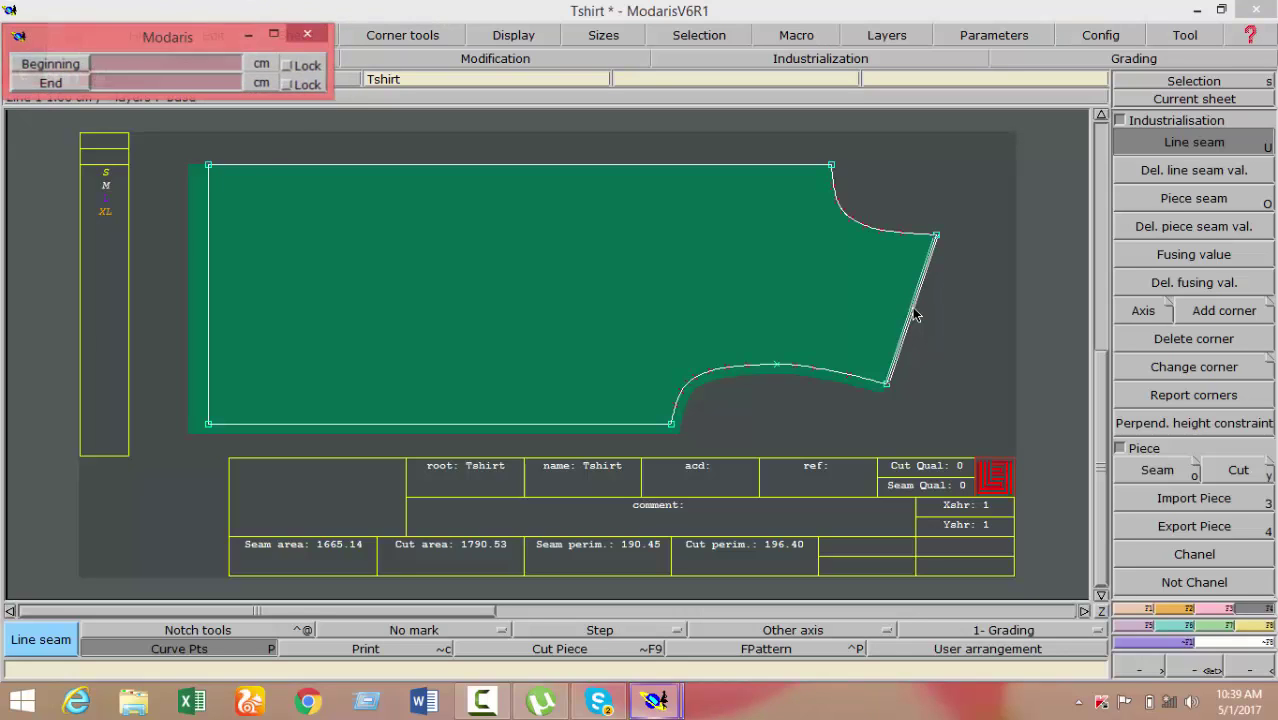
pyautogui.click(914, 315)
pyautogui.press('Return')
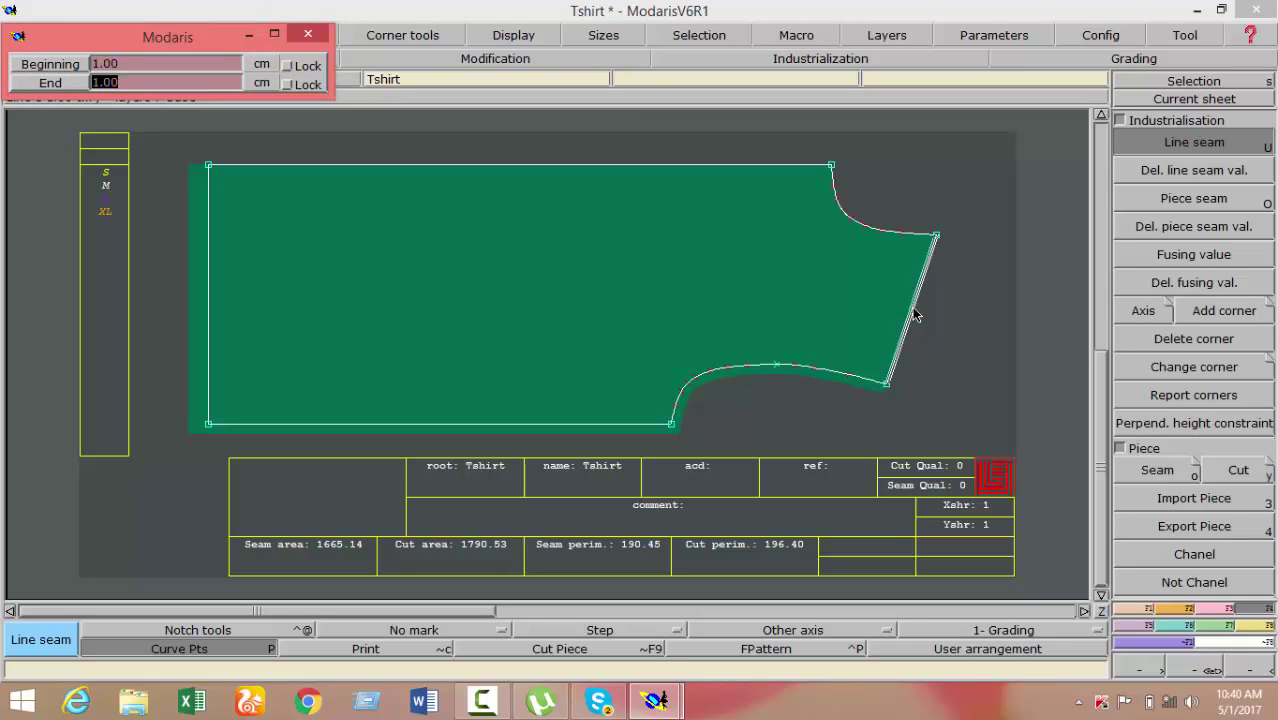
pyautogui.press('Return')
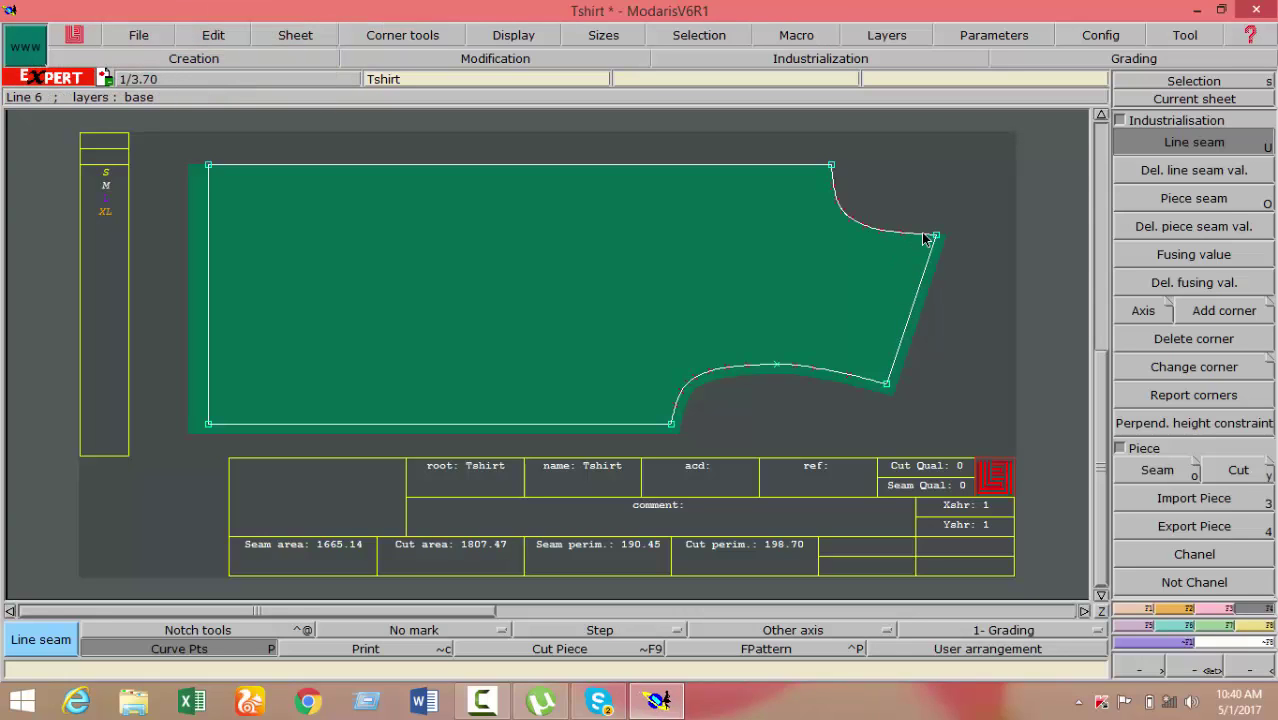
pyautogui.click(921, 237)
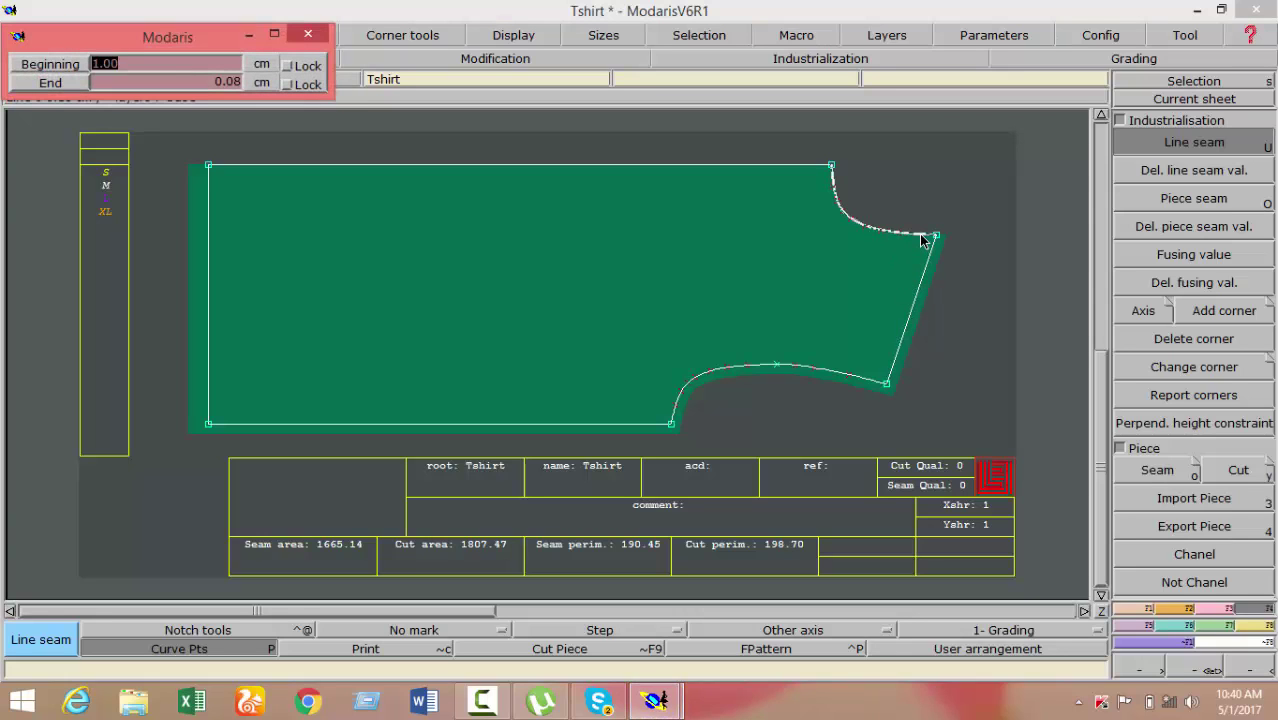
pyautogui.press('Return')
pyautogui.press('Return')
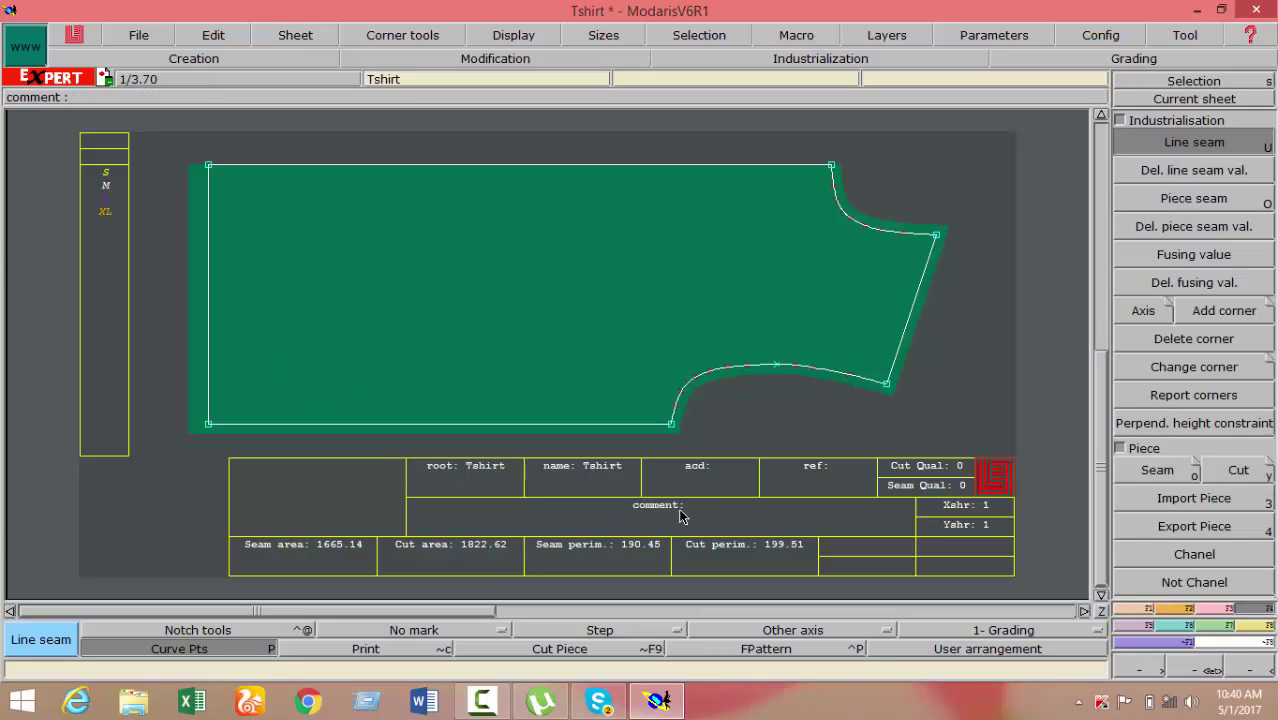
# Enter 'Front Part 1X1' in the green Tshirt piece's title-block comment field
pyautogui.click(213, 35)
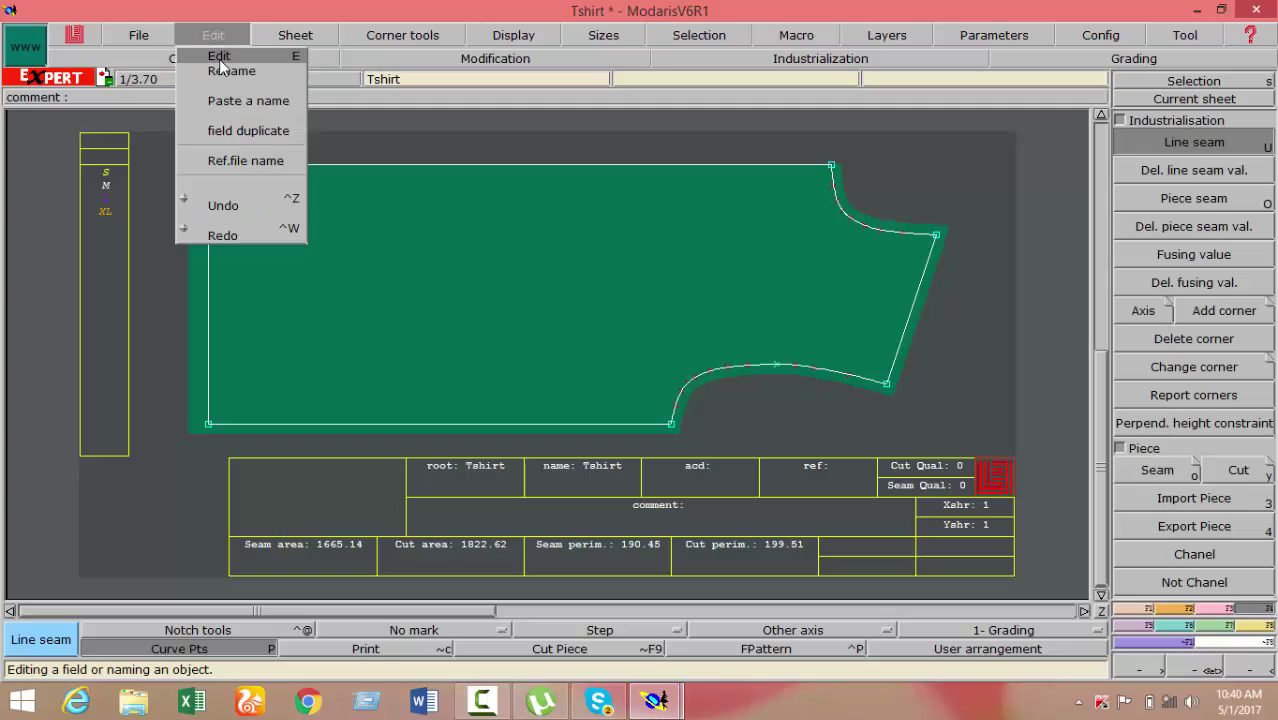
pyautogui.click(219, 58)
pyautogui.click(685, 509)
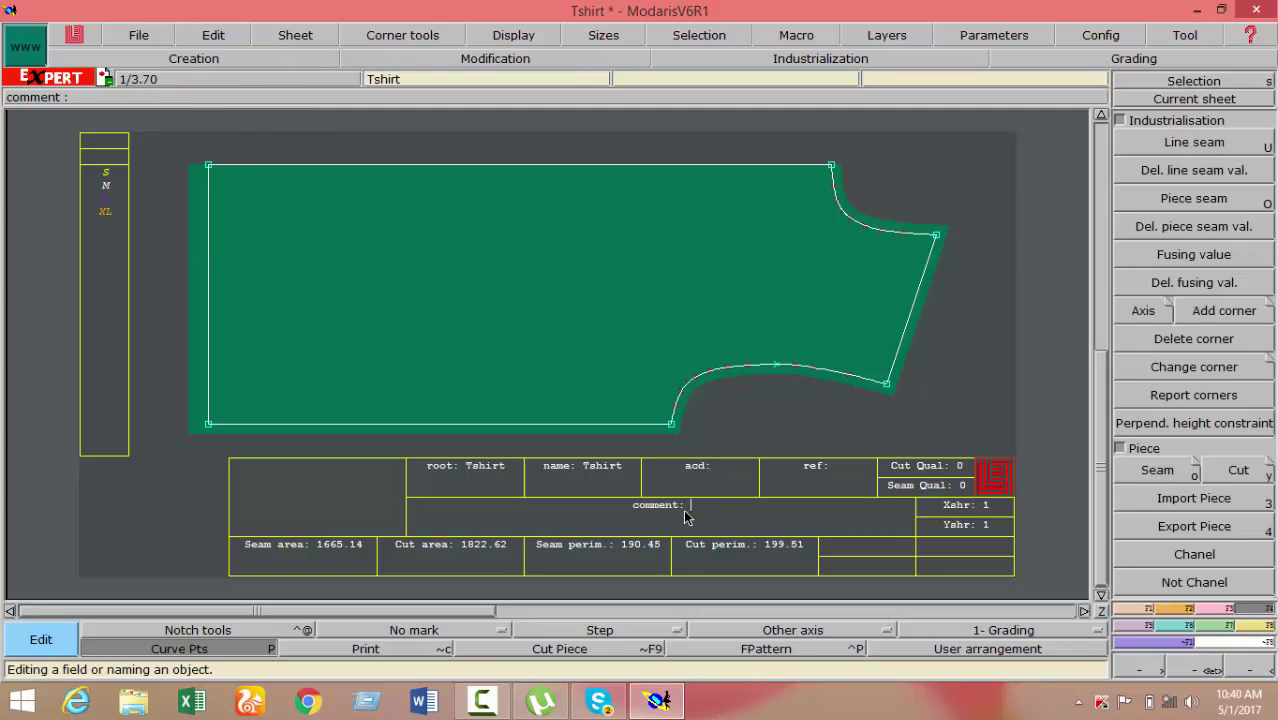
pyautogui.write('Fr')
pyautogui.write('ont ')
pyautogui.write('Part')
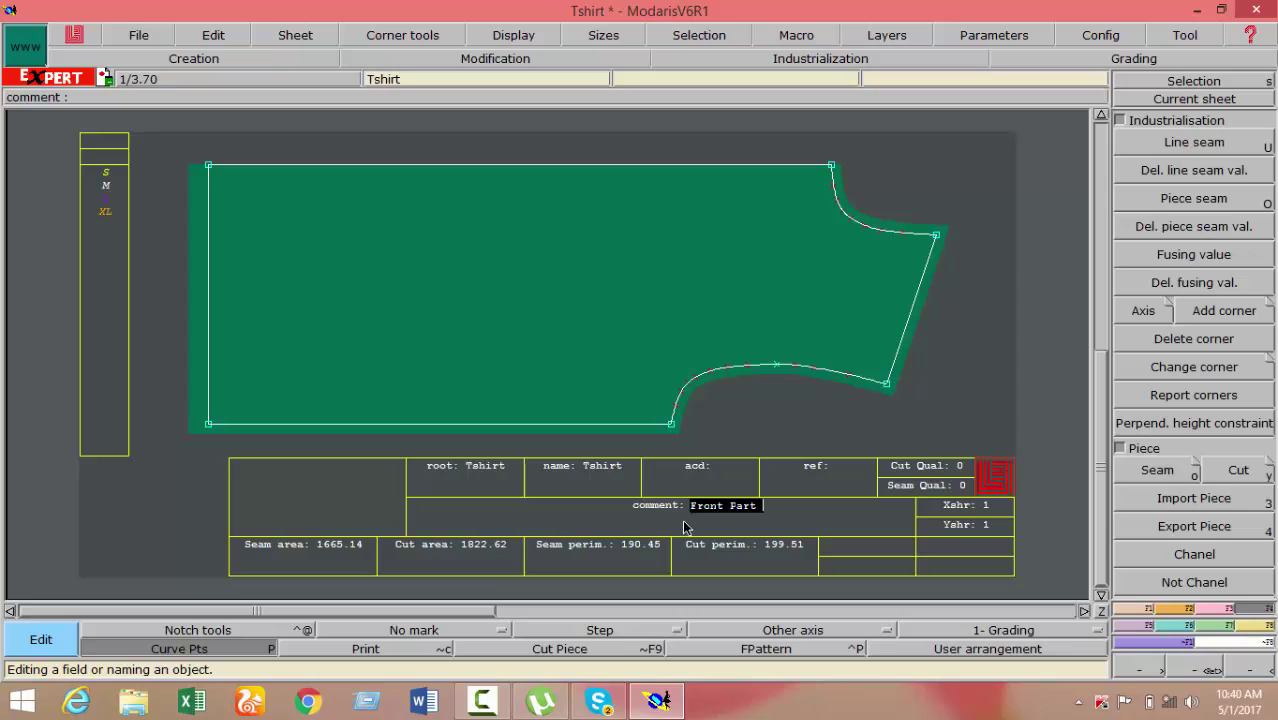
pyautogui.write('1')
pyautogui.write('X1')
pyautogui.click(1165, 84)
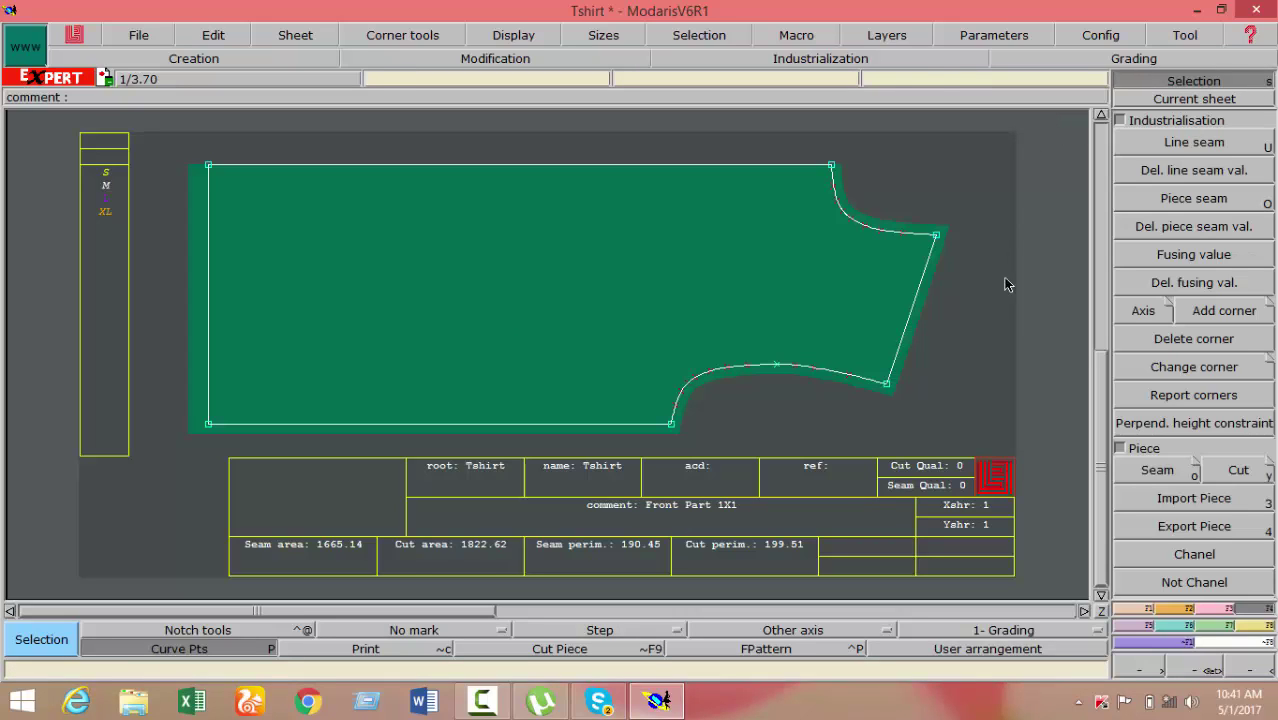
# Draw a horizontal grain line across the front piece, redoing a slanted try, then arrange all sheets
pyautogui.click(805, 637)
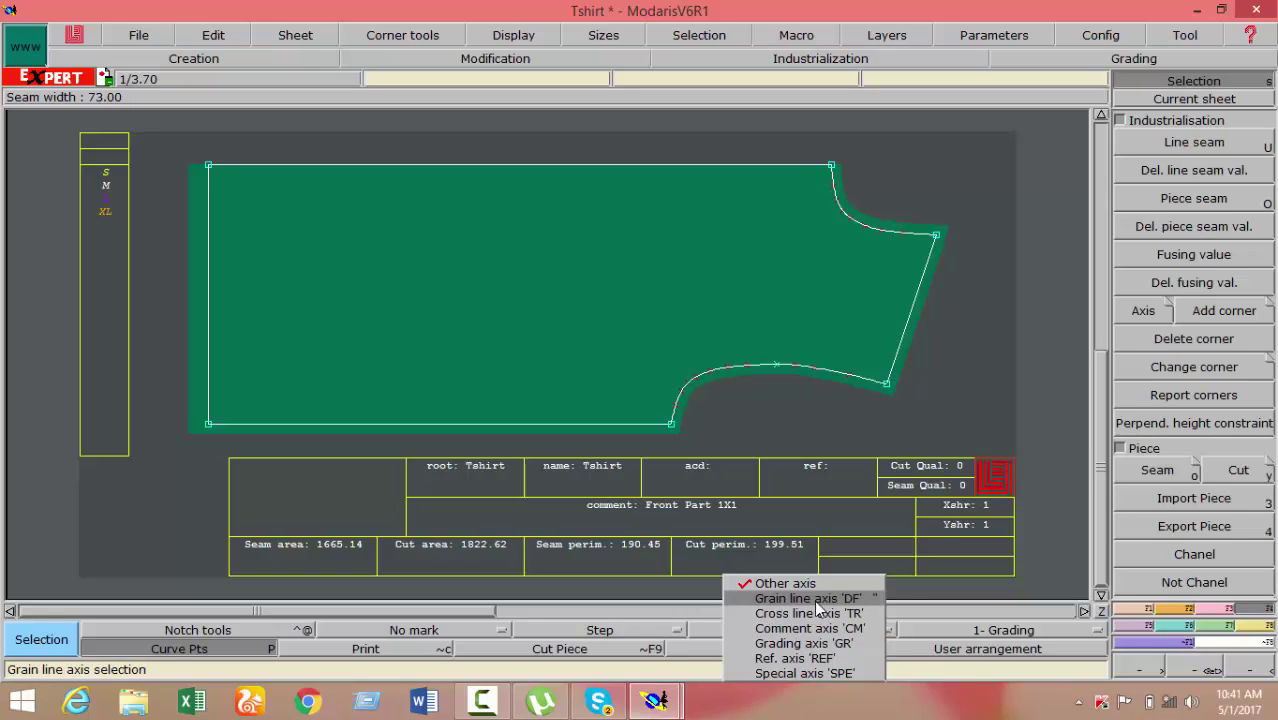
pyautogui.click(818, 600)
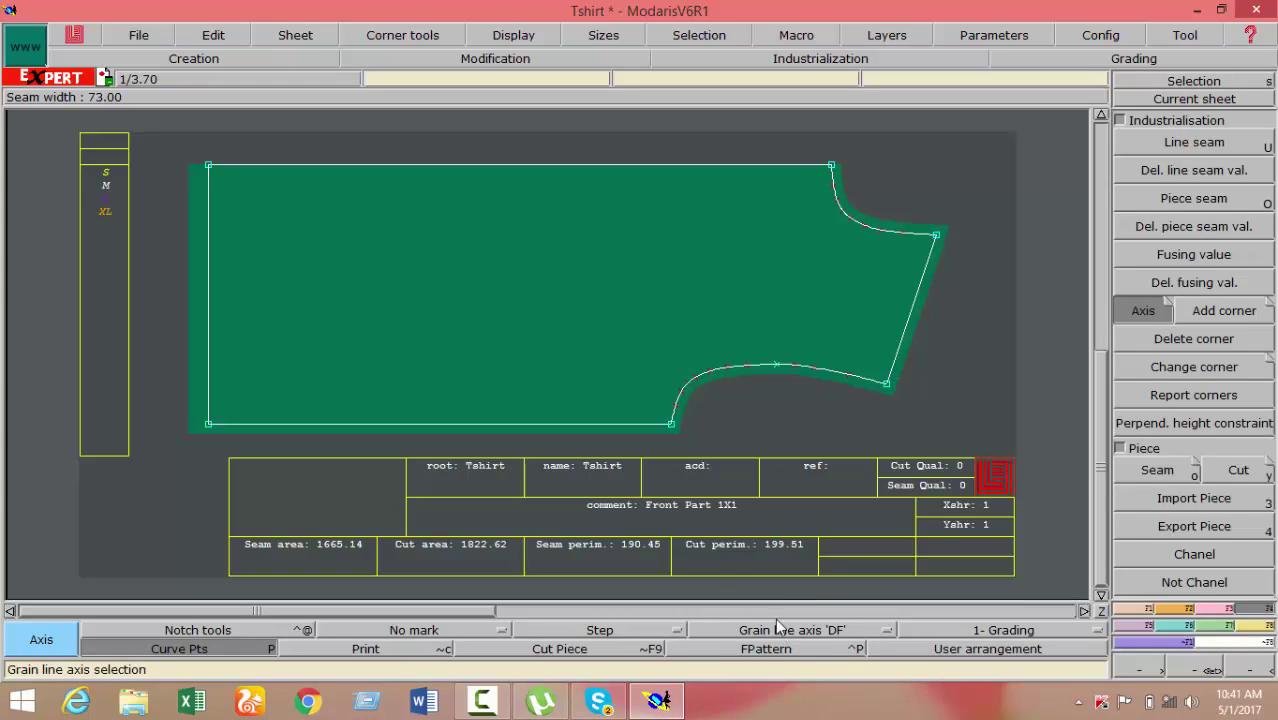
pyautogui.click(235, 286)
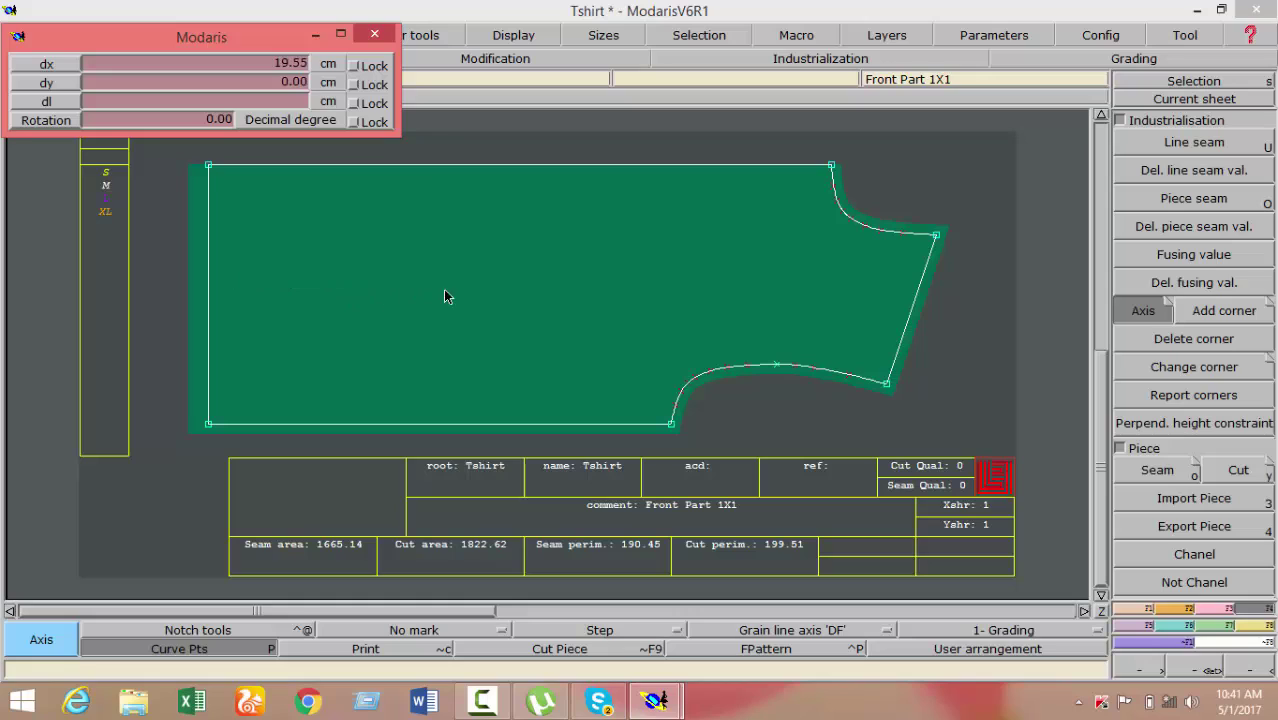
pyautogui.click(627, 297)
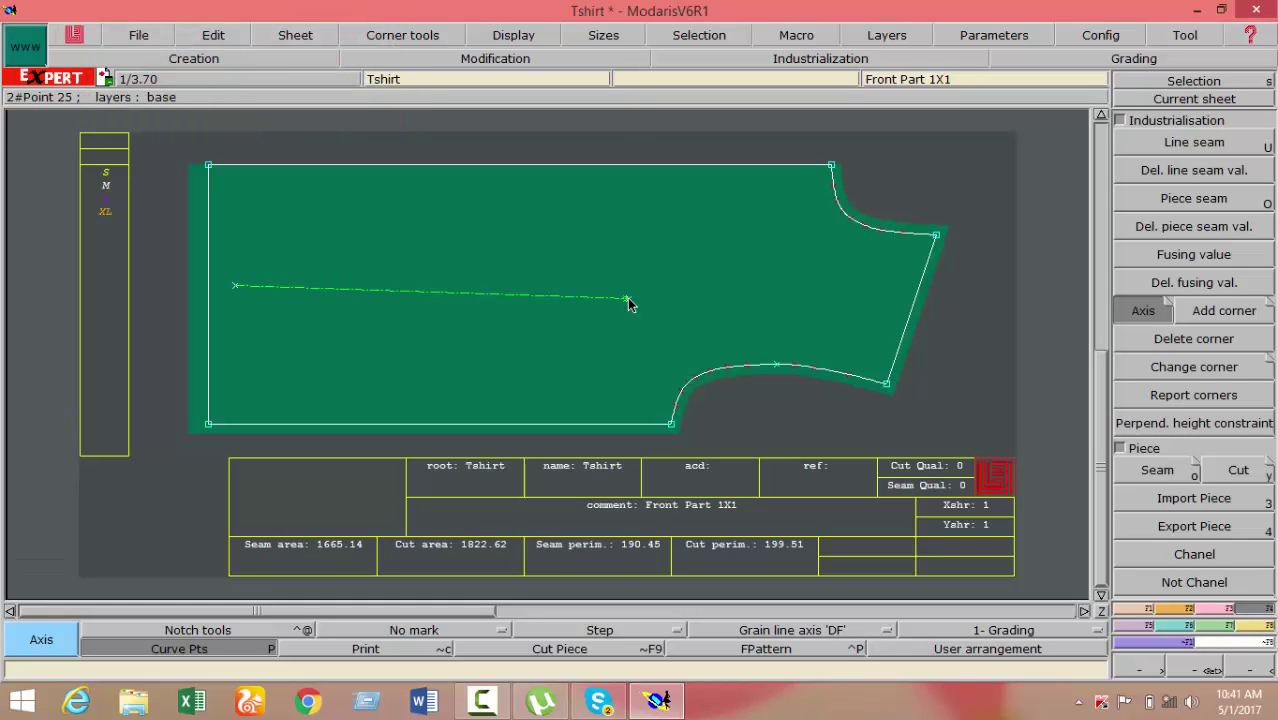
pyautogui.hotkey('ctrl', 'z')
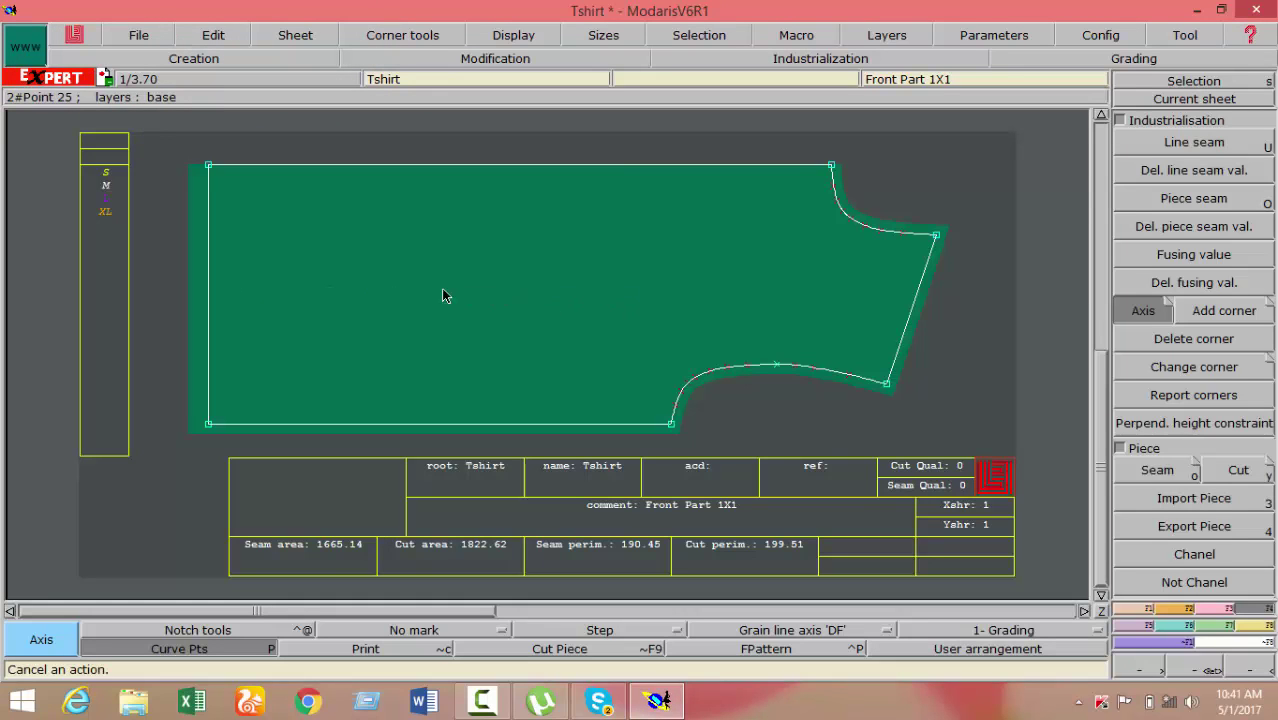
pyautogui.click(340, 291)
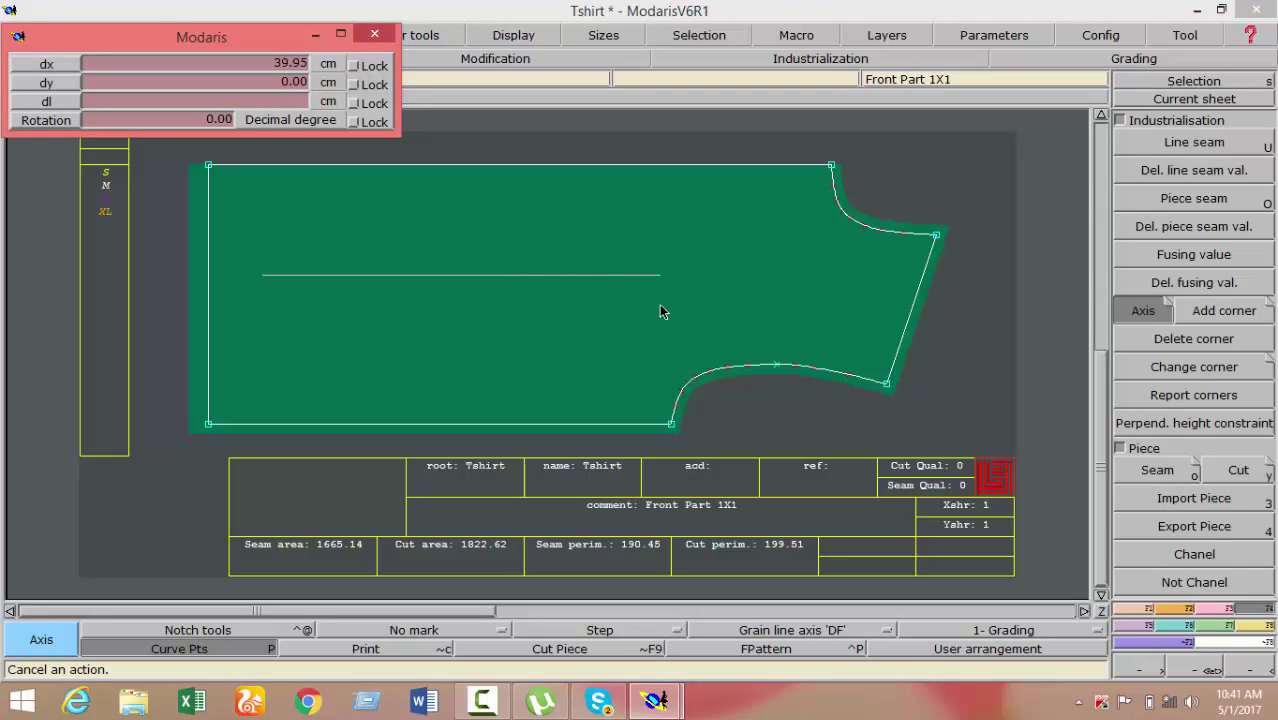
pyautogui.click(659, 311)
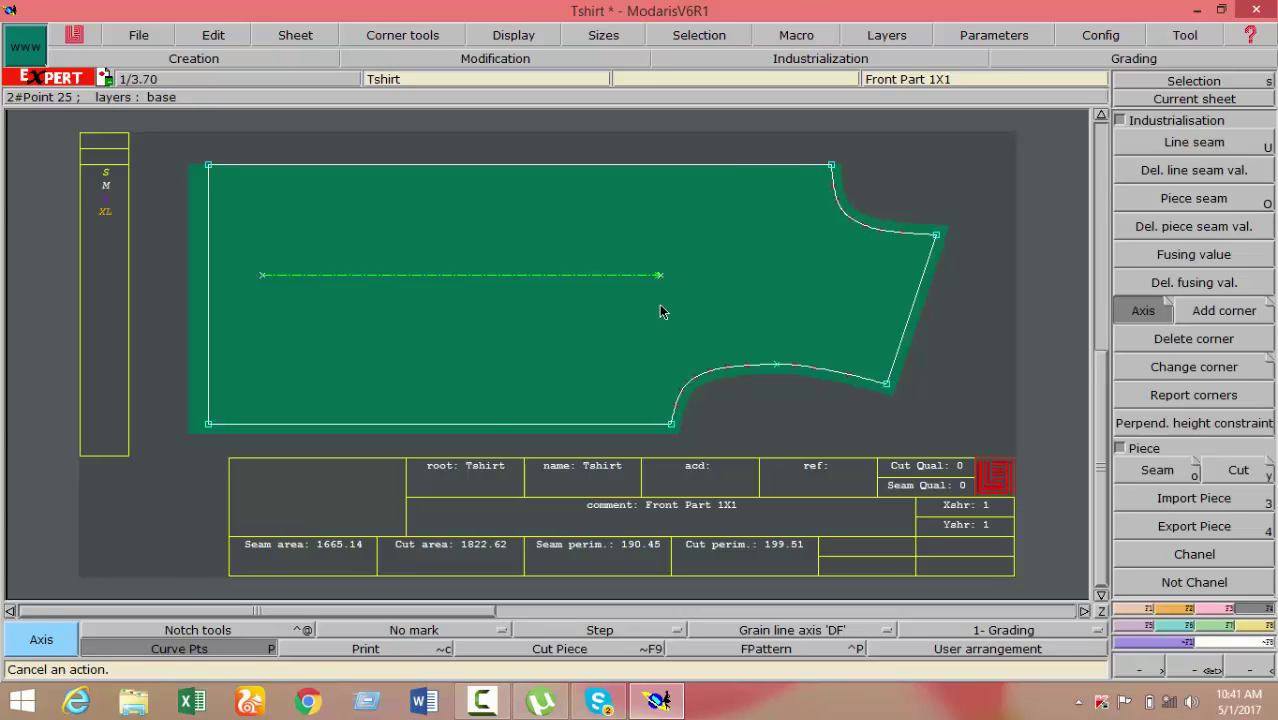
pyautogui.press('F11')
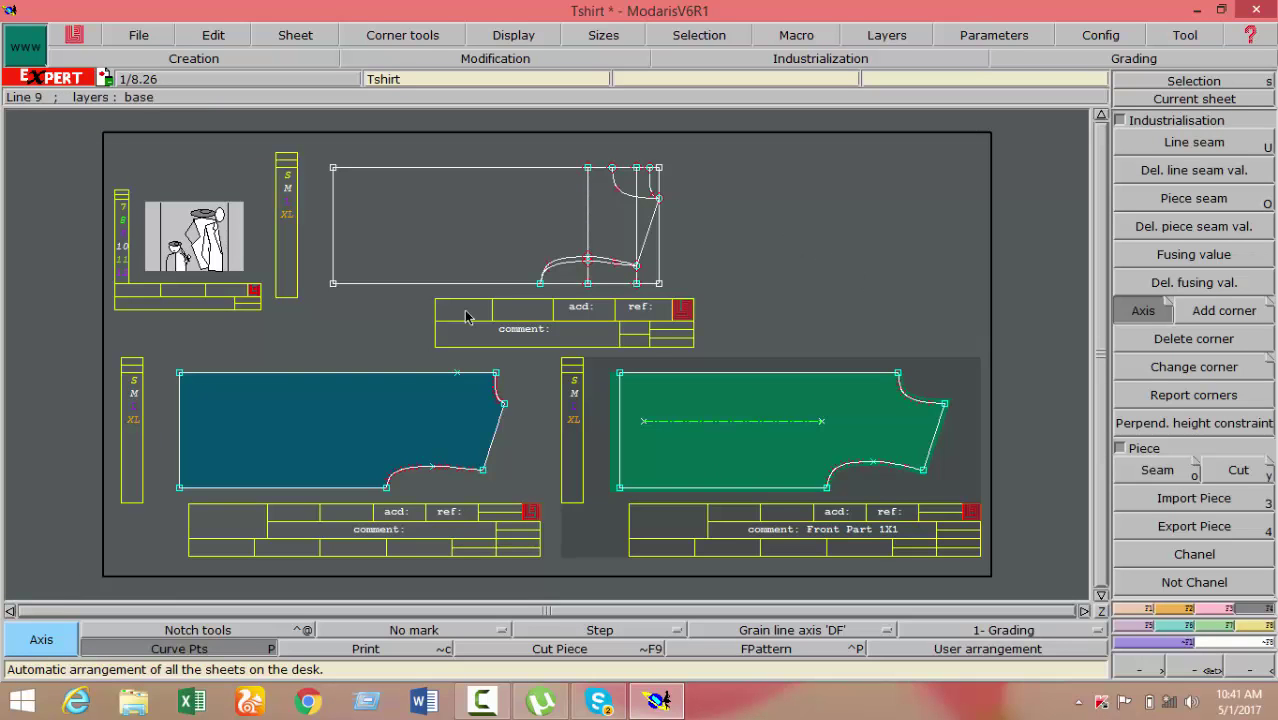
pyautogui.click(421, 396)
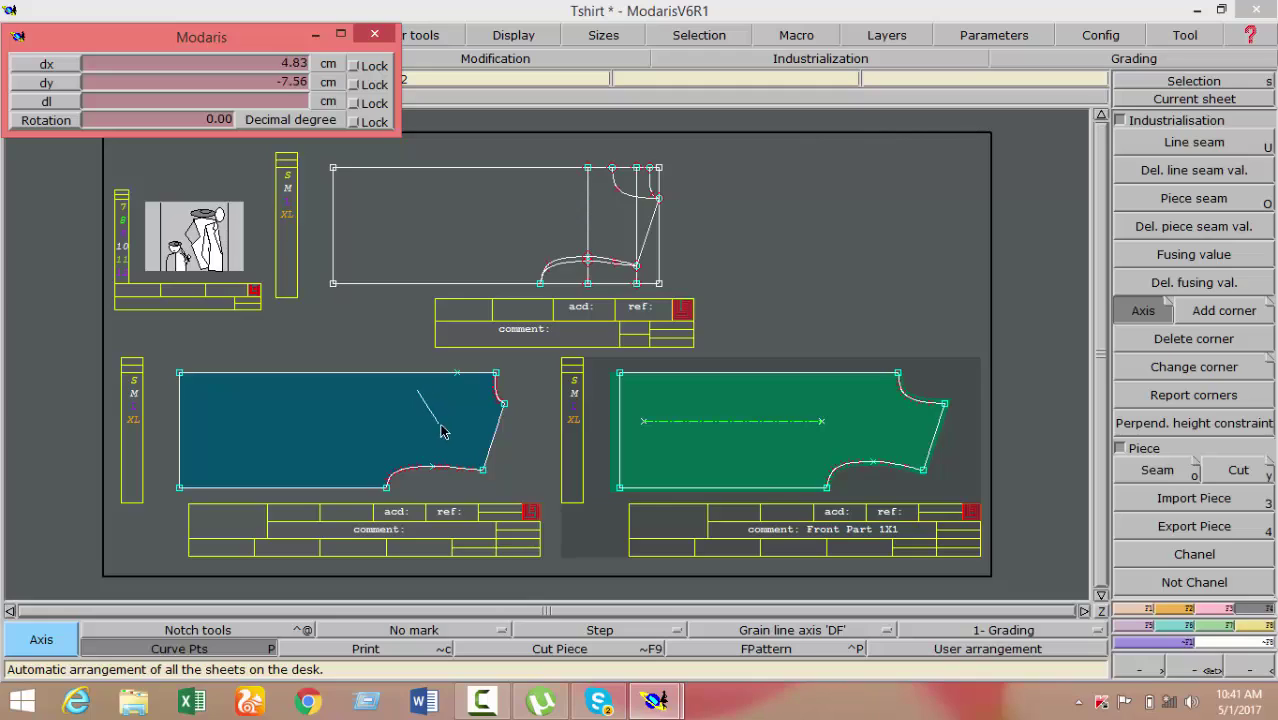
# Discard the slanted grain line on the blue piece and centre the view on Tshirt2
pyautogui.click(314, 431)
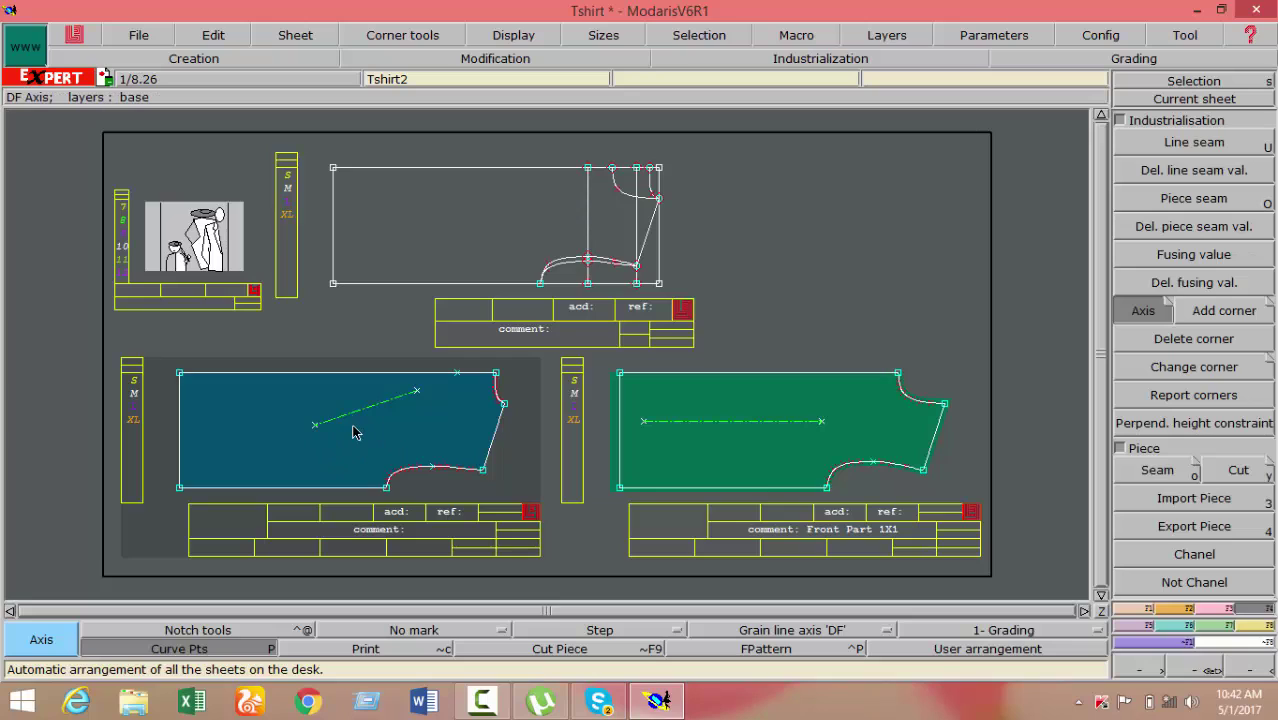
pyautogui.hotkey('ctrl', 'z')
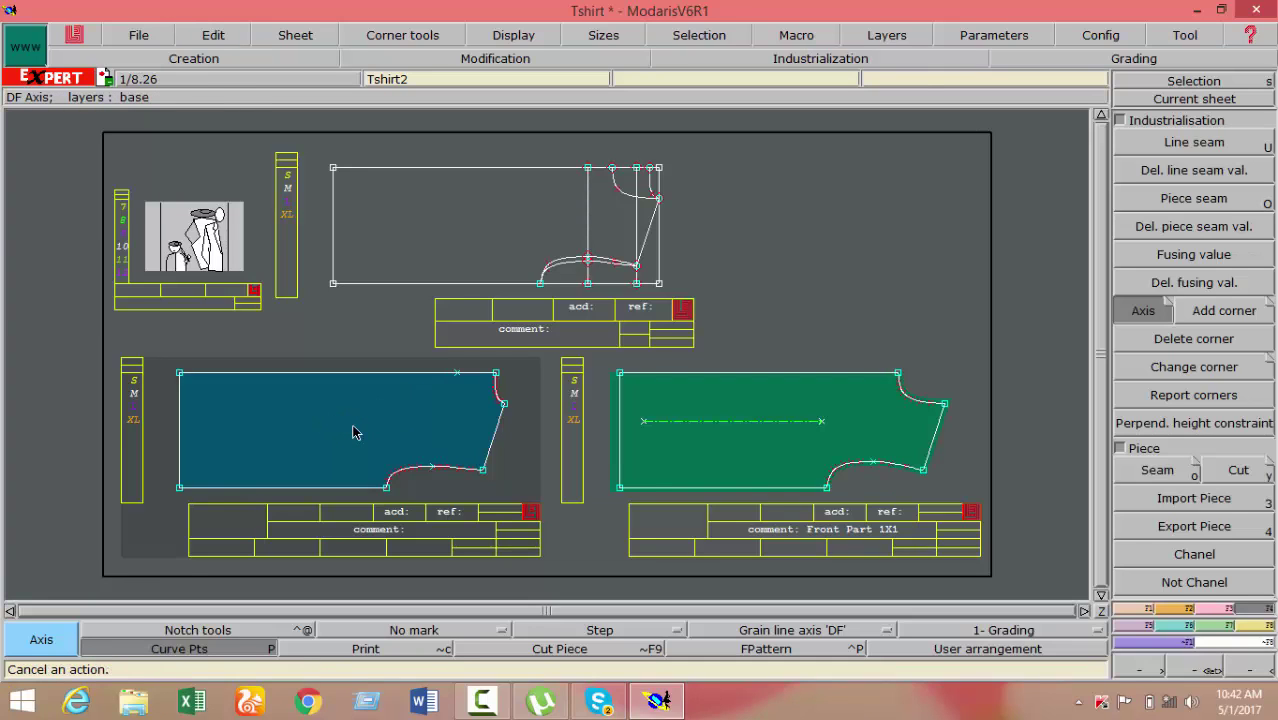
pyautogui.click(1205, 82)
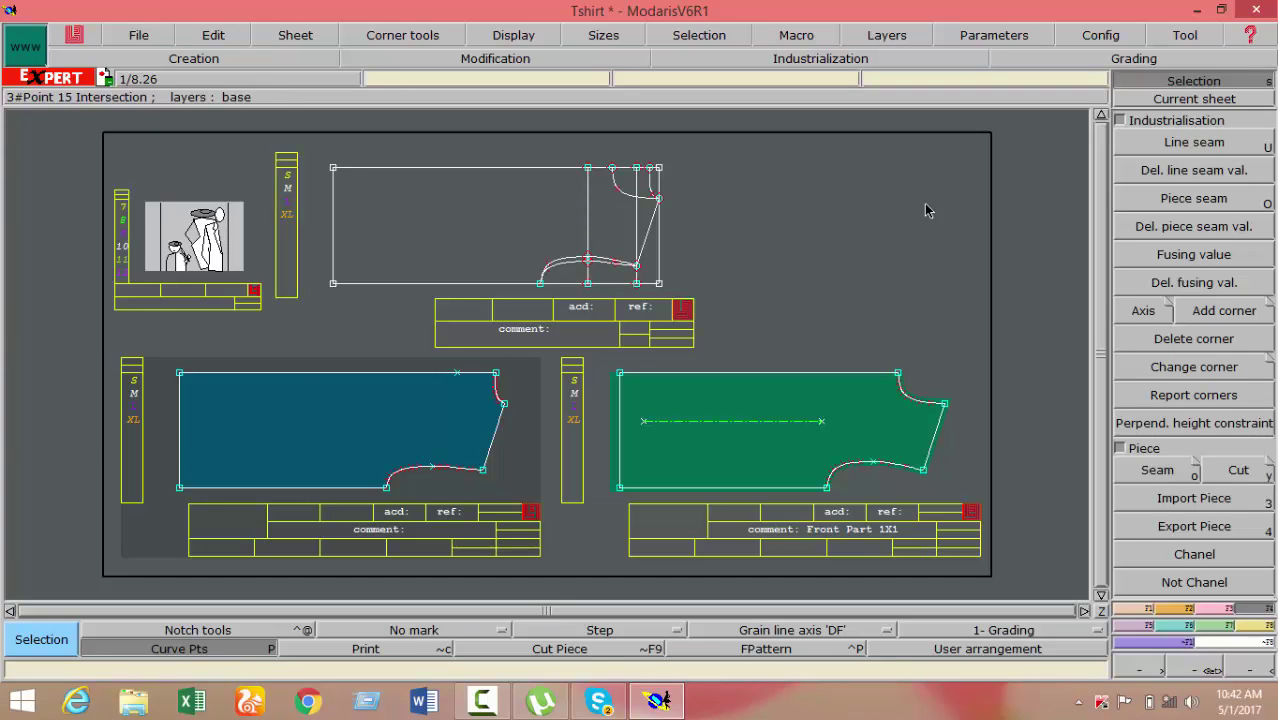
pyautogui.press('F11')
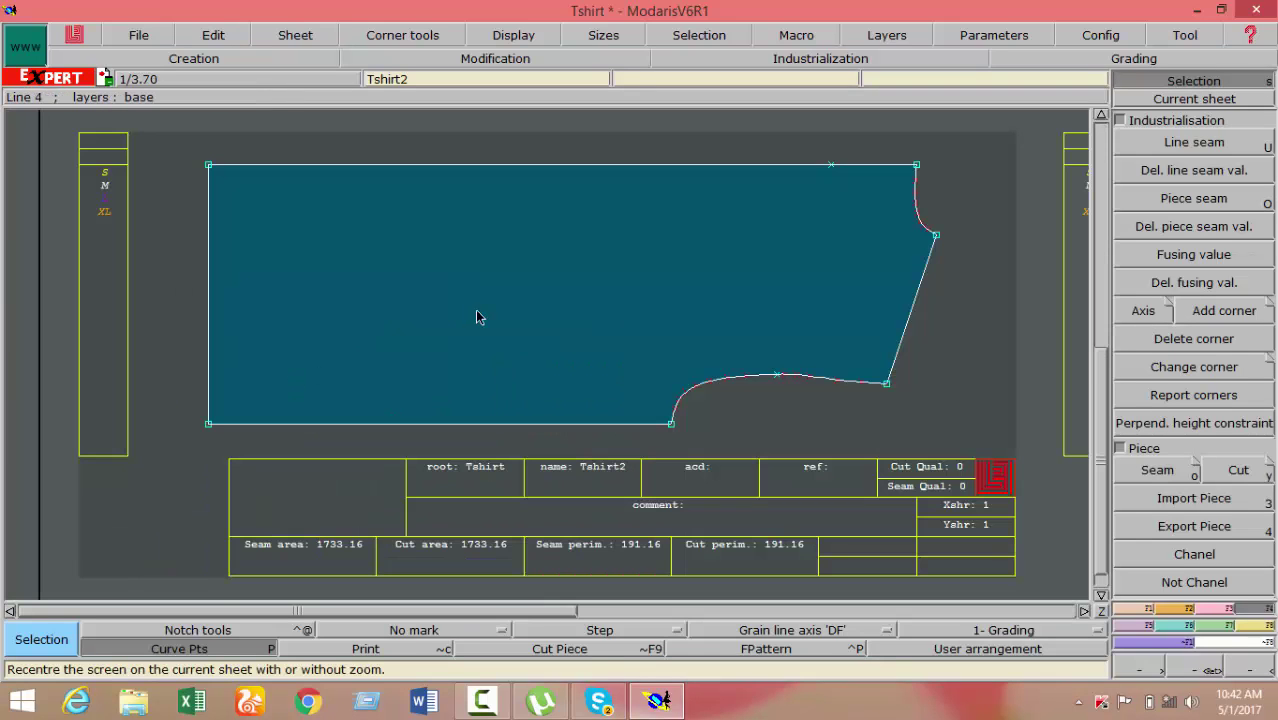
# Draw a horizontal grain line axis across Tshirt2's upper middle
pyautogui.click(797, 640)
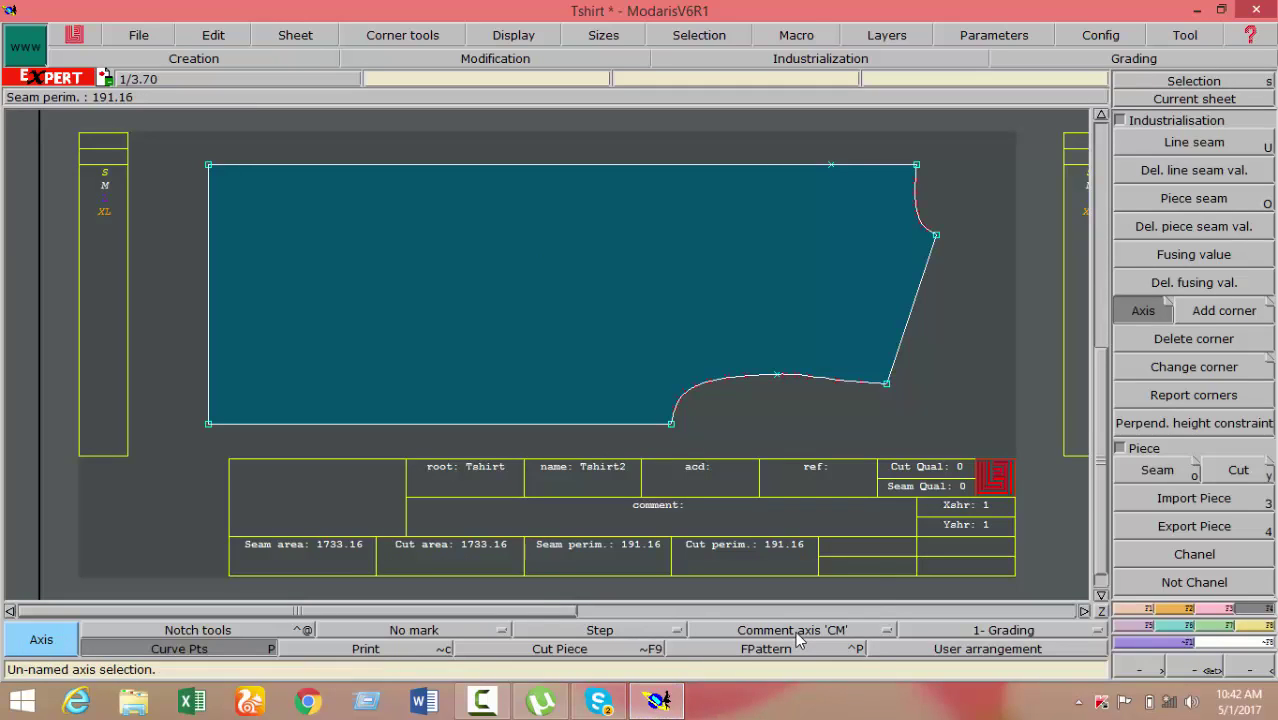
pyautogui.click(797, 640)
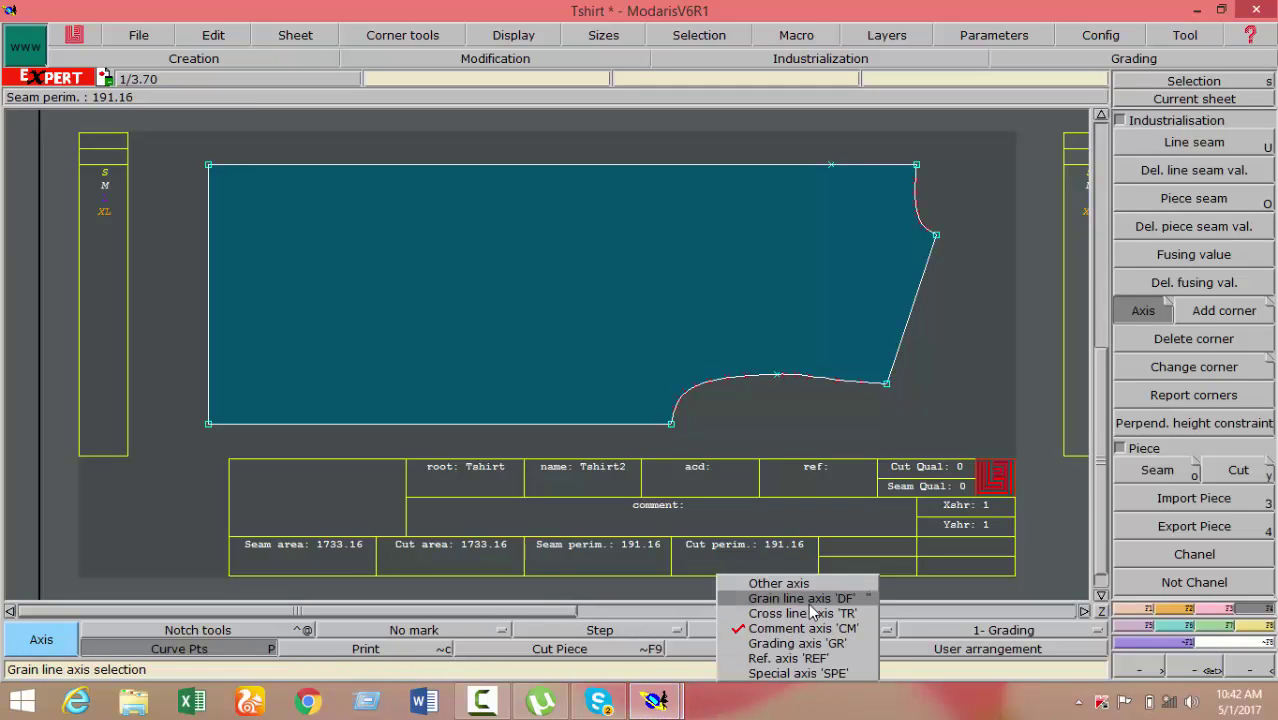
pyautogui.click(808, 600)
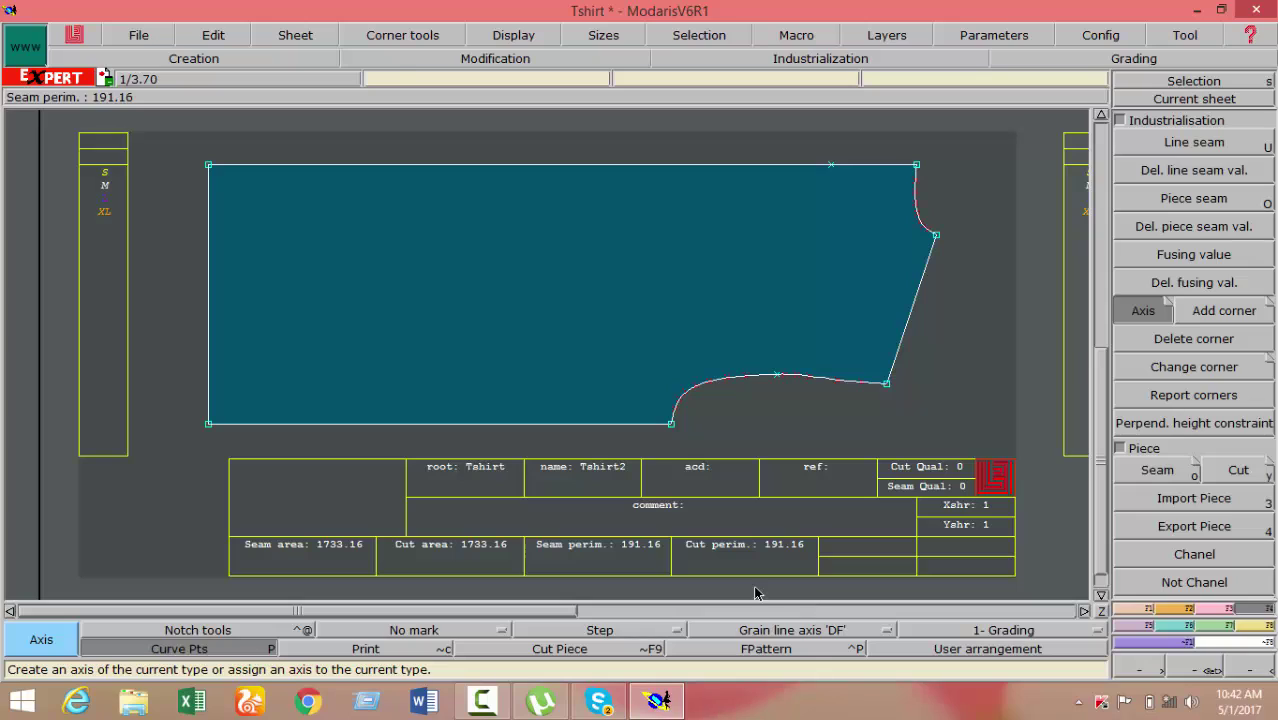
pyautogui.click(280, 284)
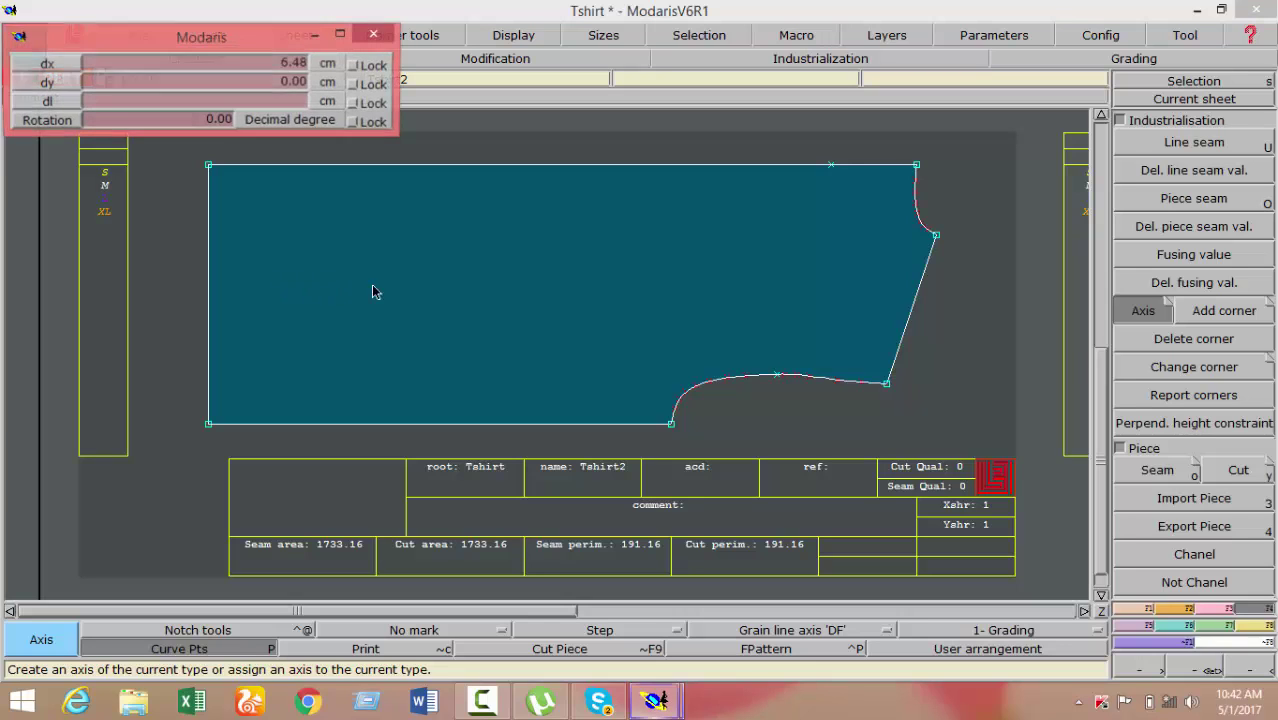
pyautogui.click(624, 309)
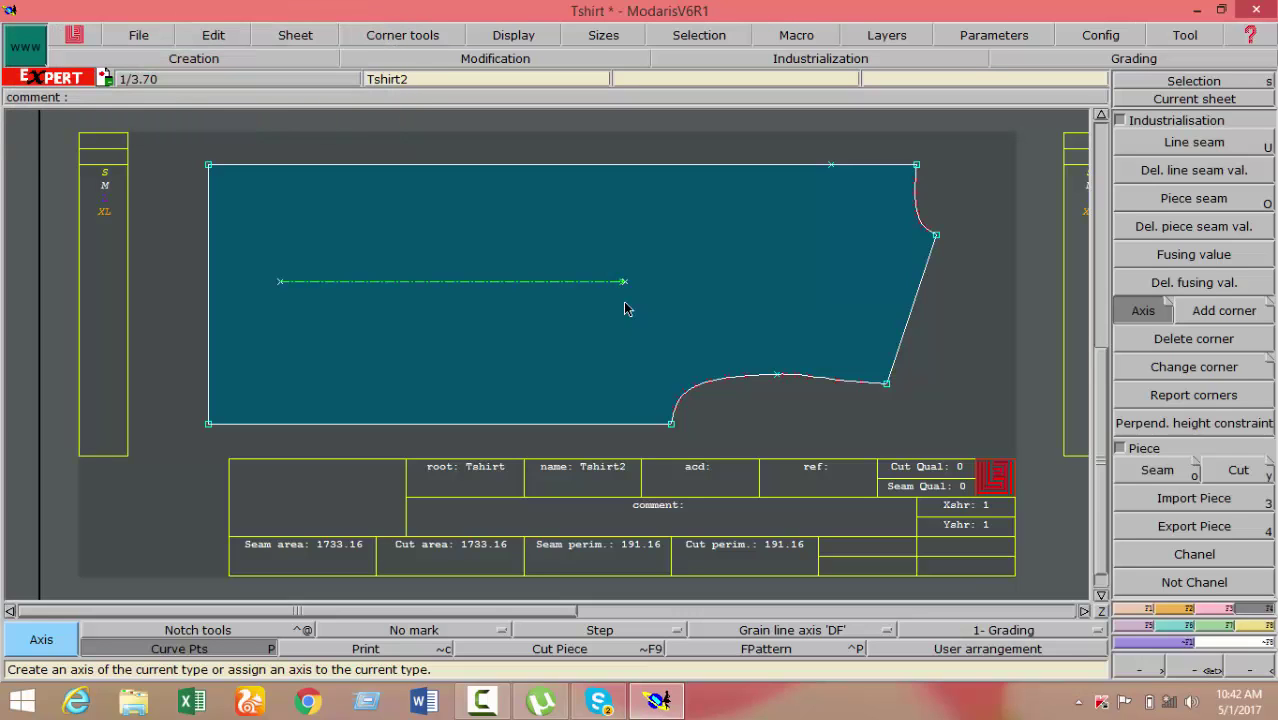
pyautogui.click(1198, 84)
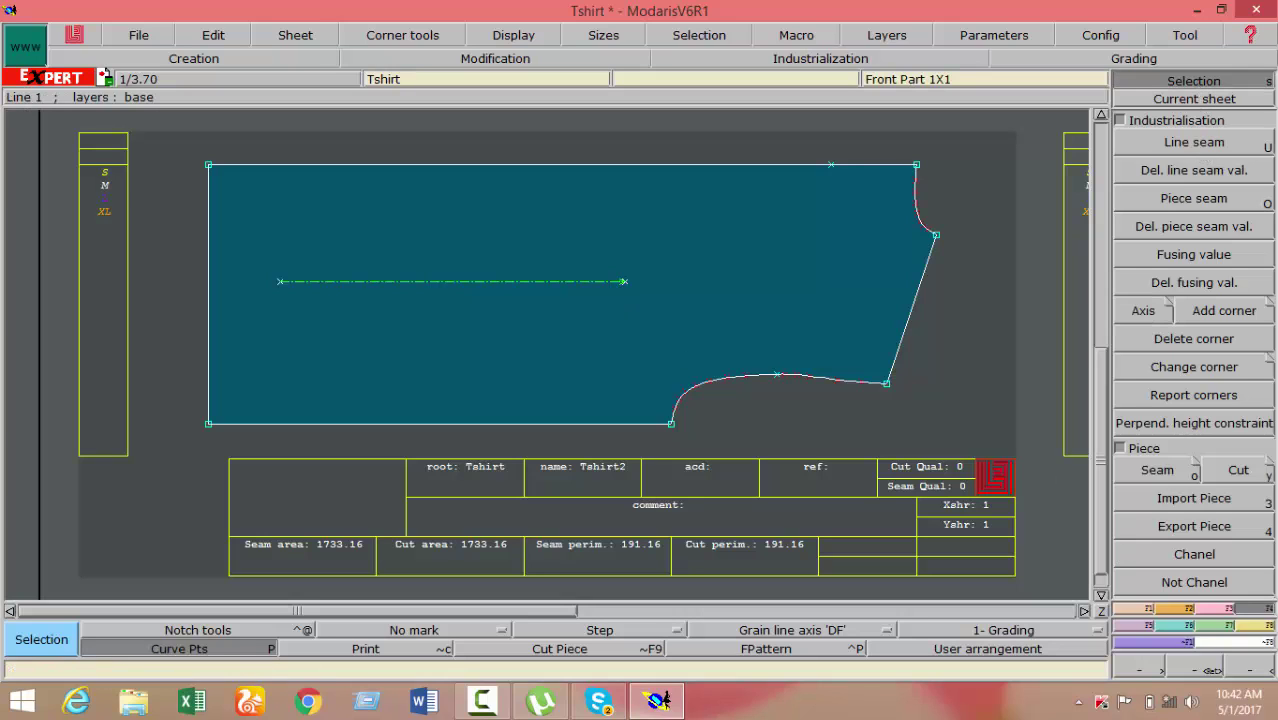
# Give Tshirt2's left edge a 2 cm seam allowance at beginning and end
pyautogui.click(1146, 144)
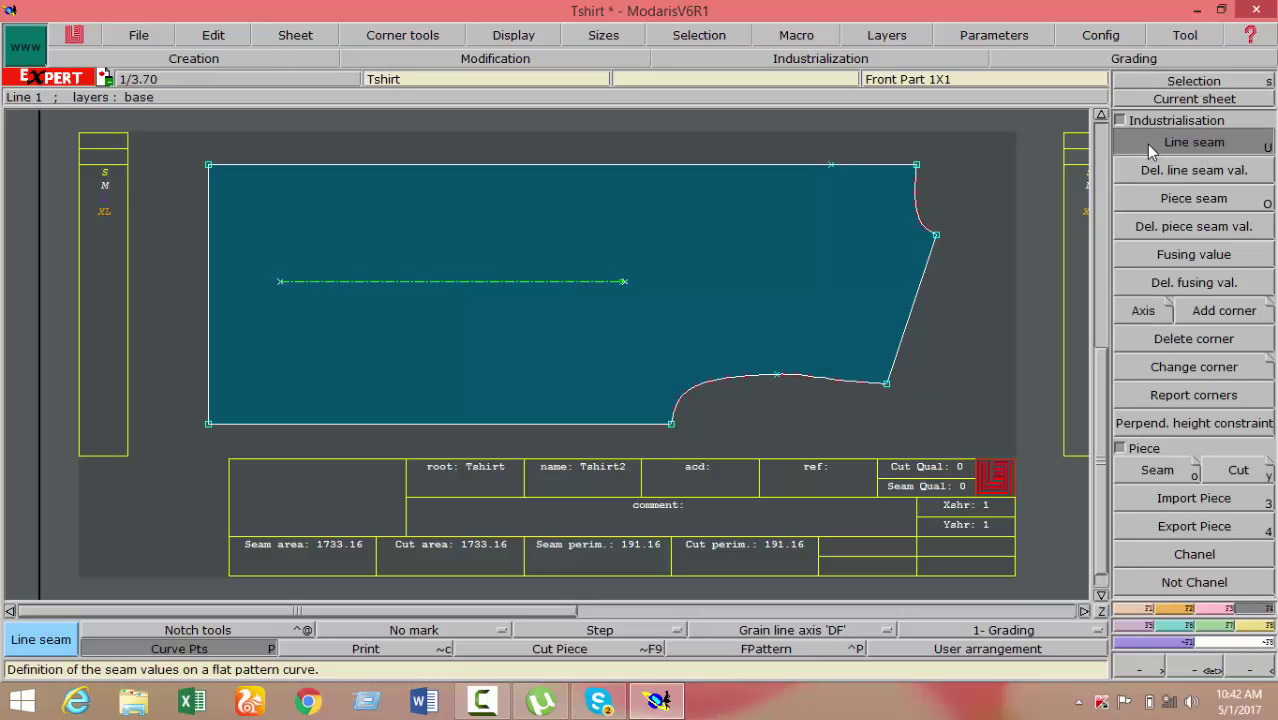
pyautogui.click(209, 239)
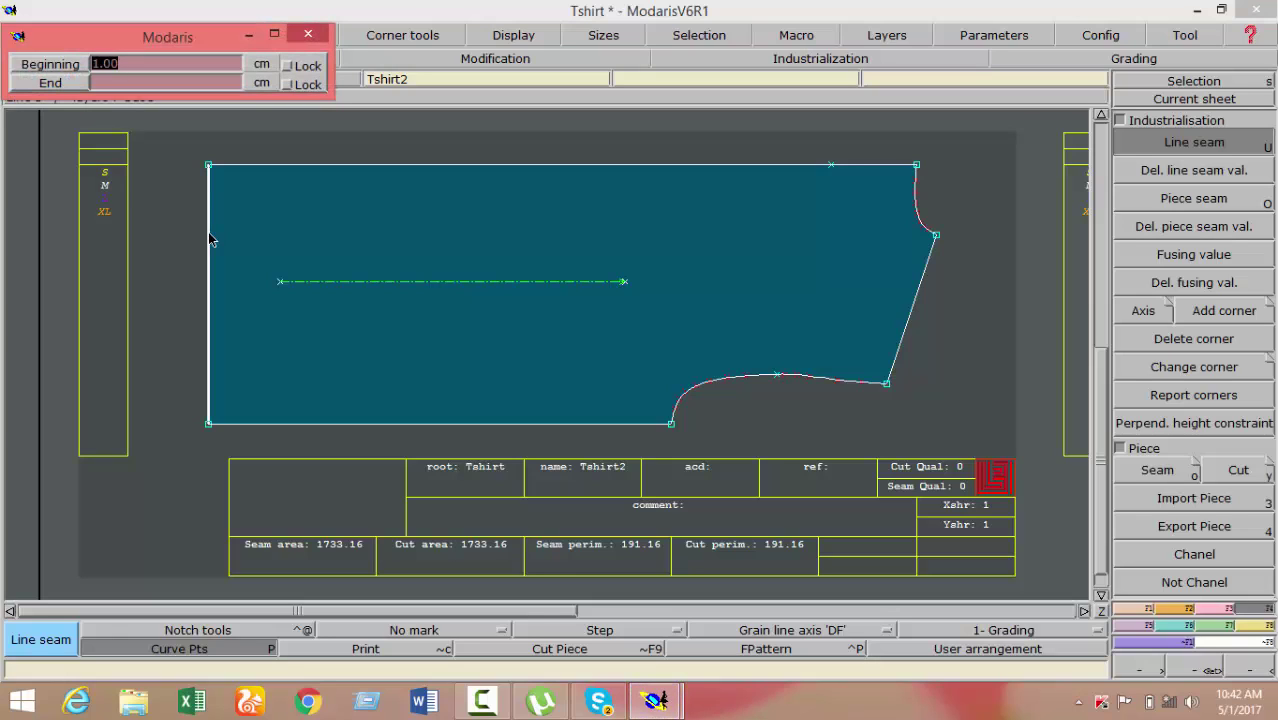
pyautogui.write('2')
pyautogui.press('Return')
pyautogui.write('2')
pyautogui.press('Return')
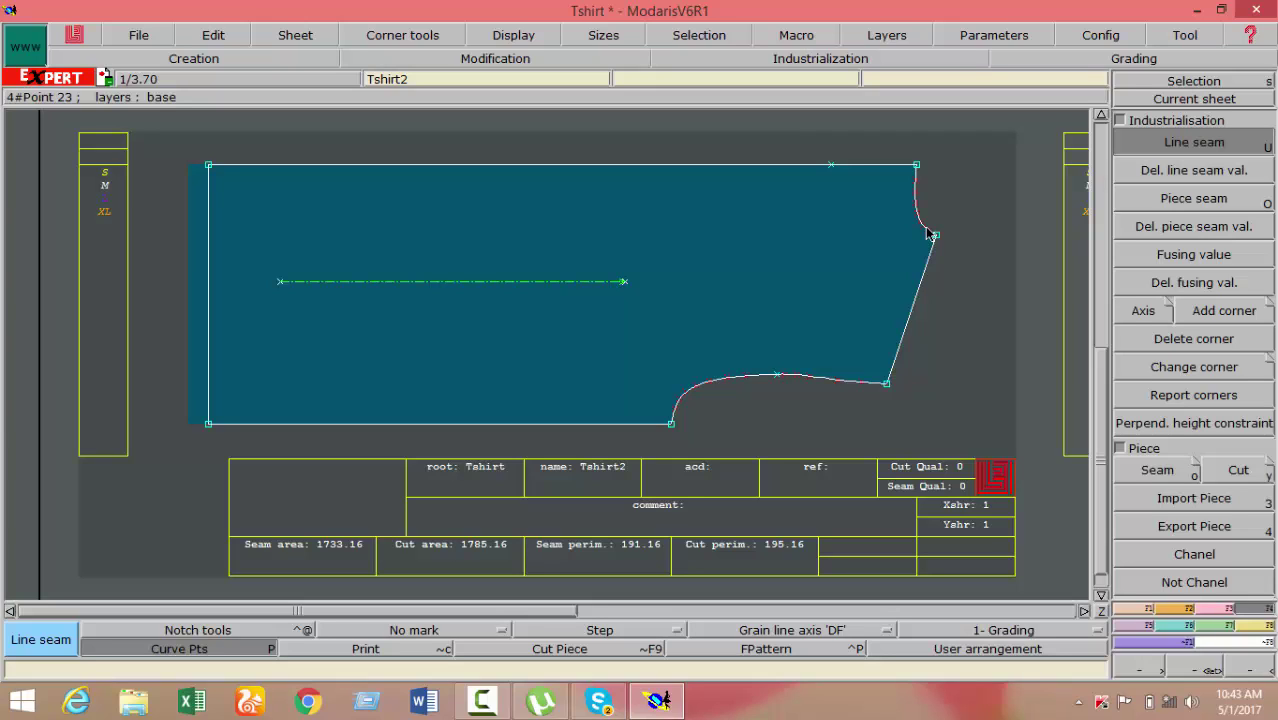
# Set a 1 cm seam allowance on the back piece's bottom edge
pyautogui.click(590, 425)
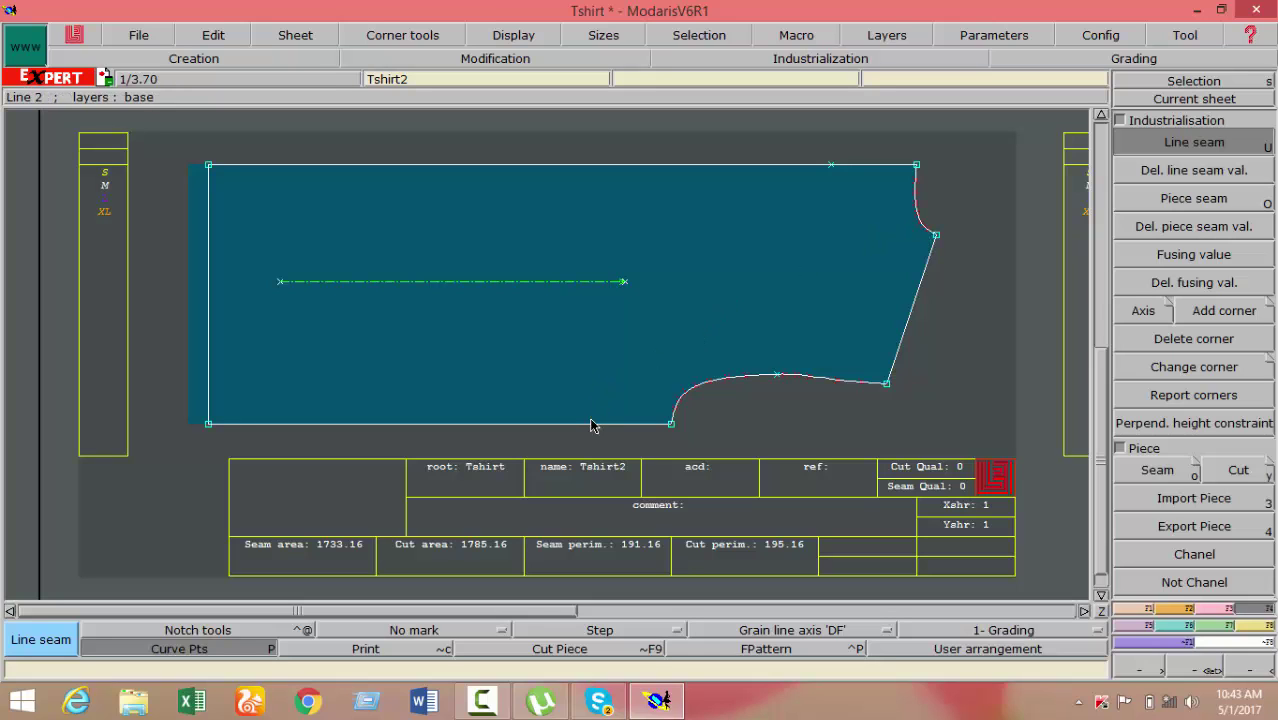
pyautogui.press('Return')
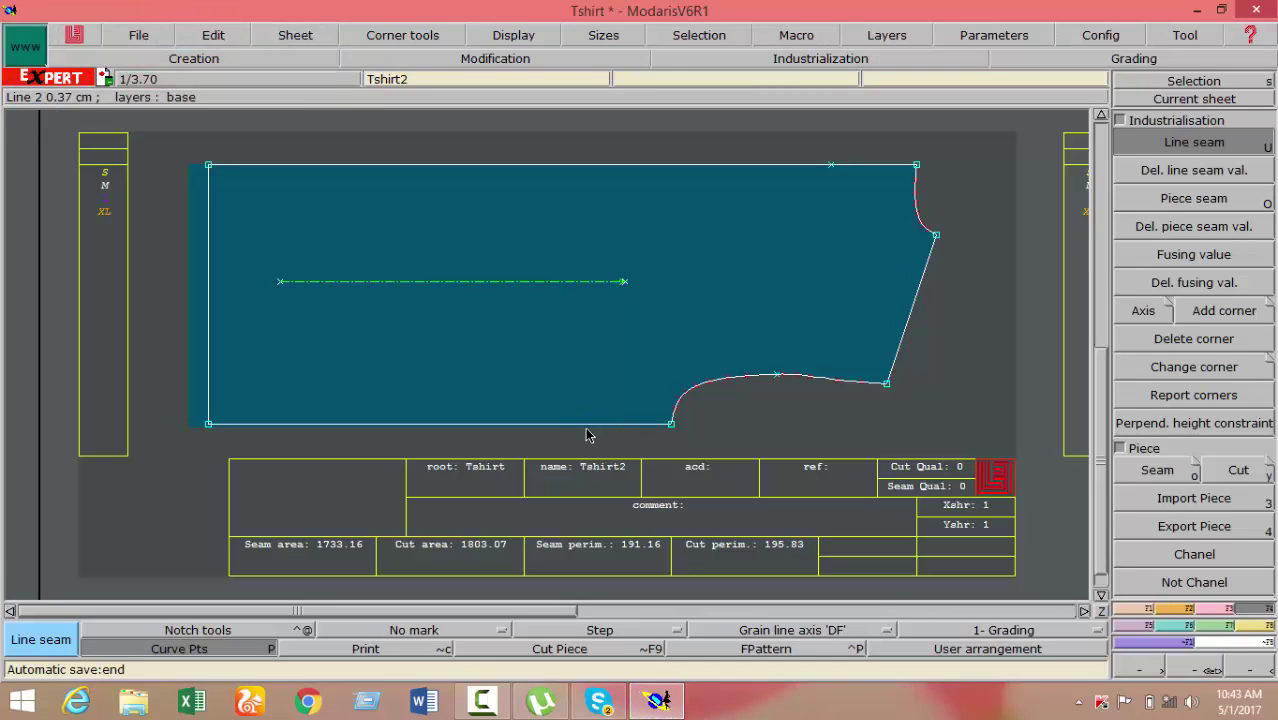
pyautogui.click(590, 430)
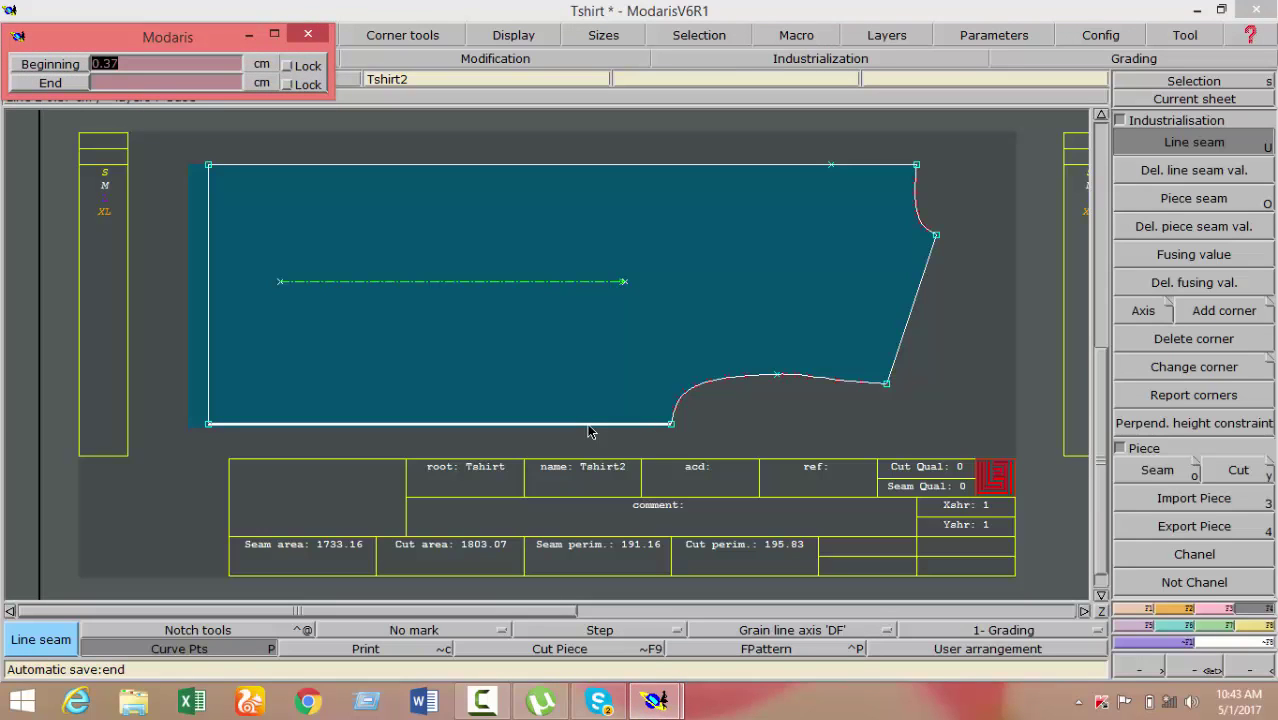
pyautogui.write('1')
pyautogui.press('Return')
pyautogui.write('1')
pyautogui.press('Return')
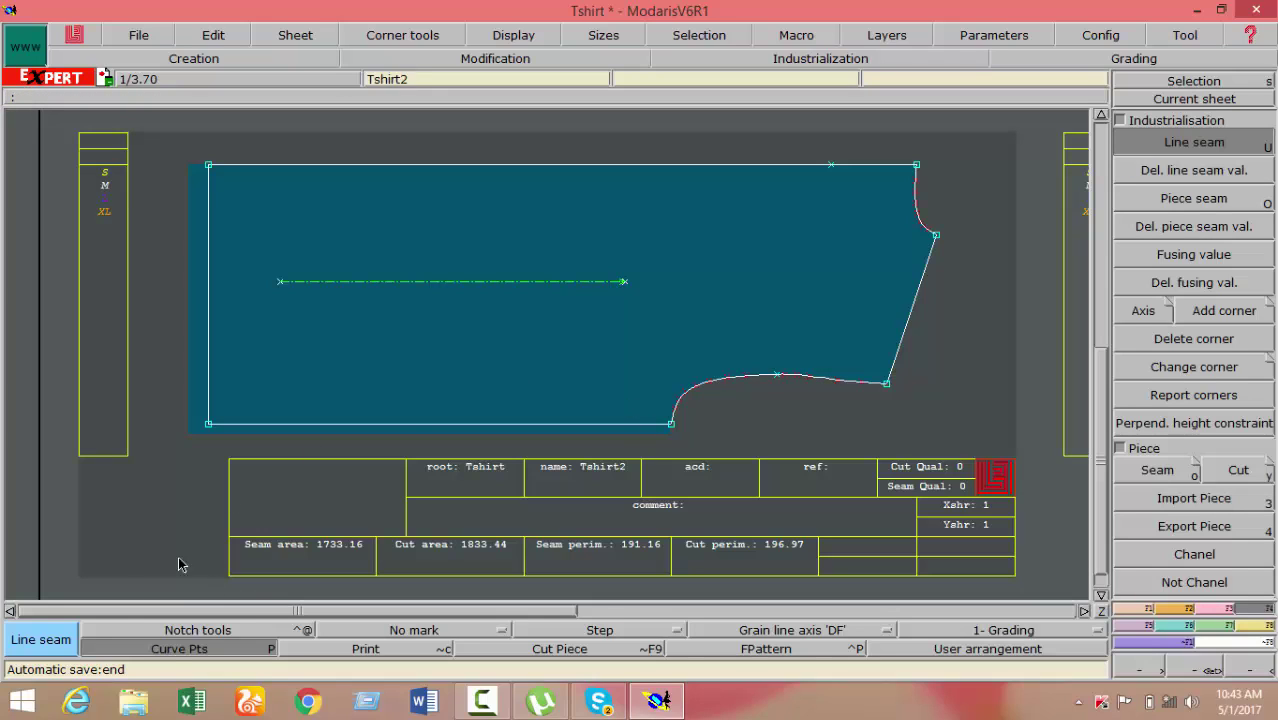
# Hide the curve point markers and give the lower curved edge a 1 cm seam allowance
pyautogui.click(165, 651)
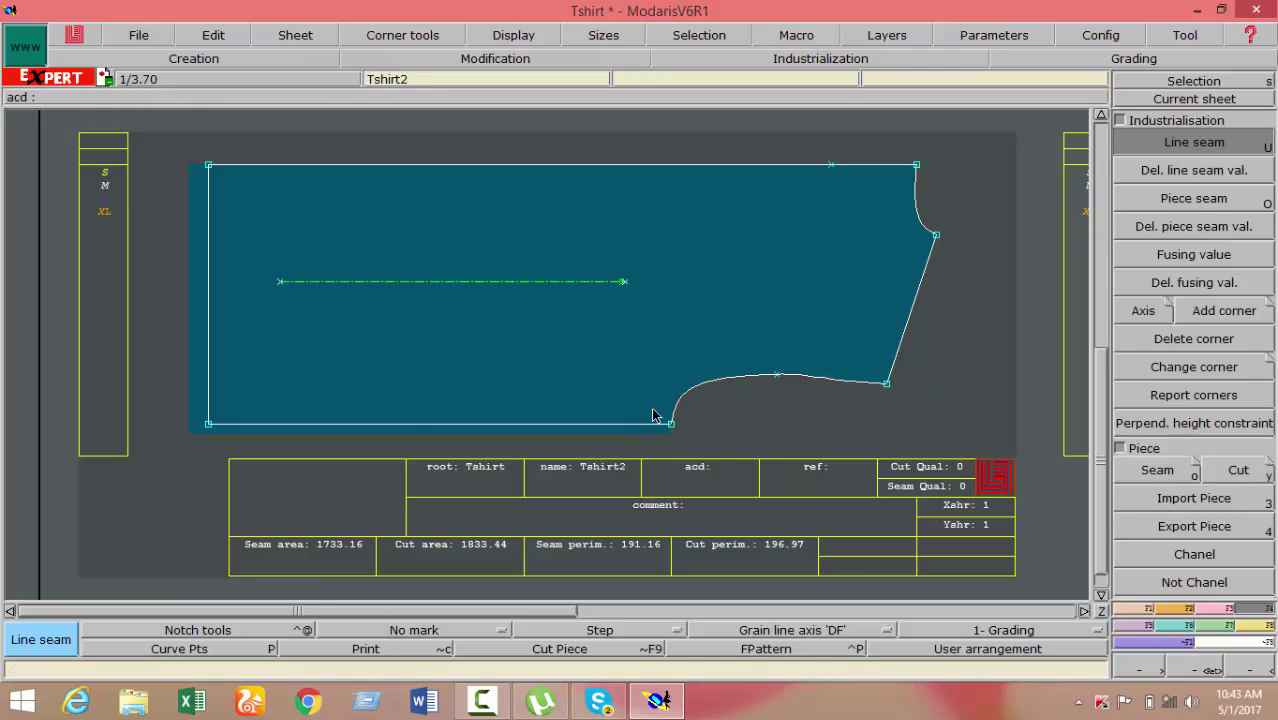
pyautogui.click(722, 388)
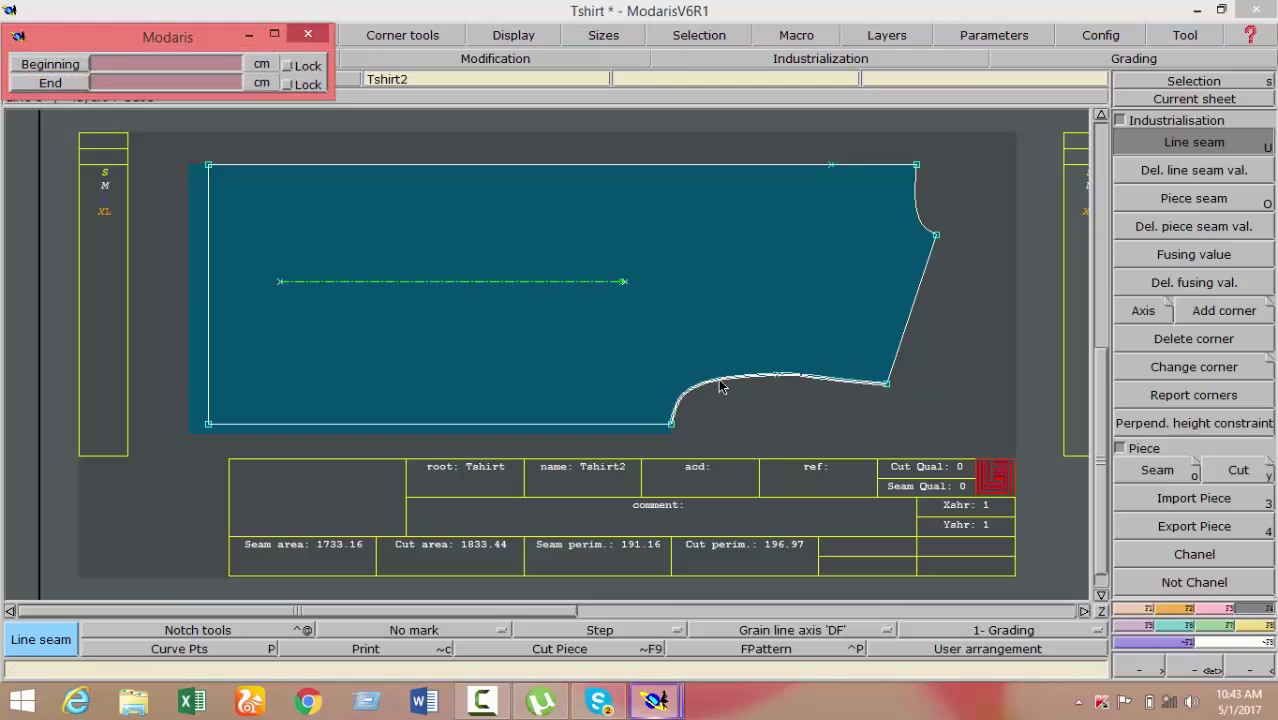
pyautogui.write('1')
pyautogui.press('Return')
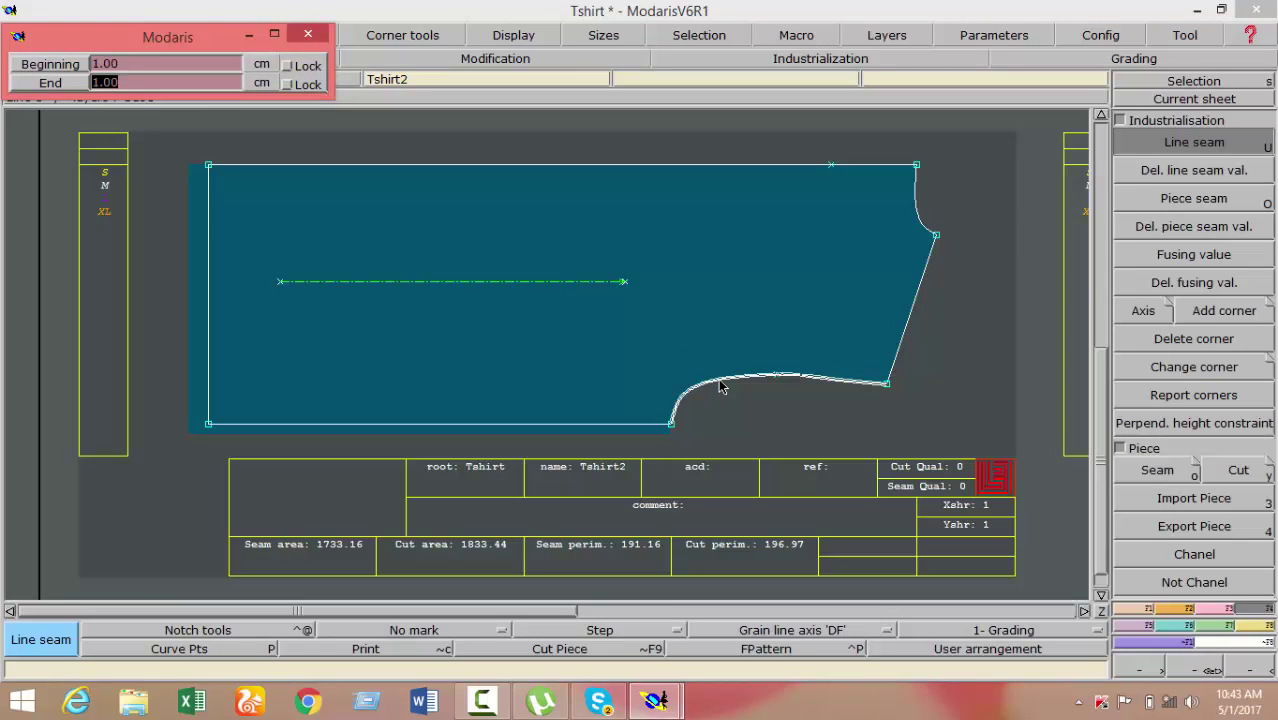
pyautogui.press('Return')
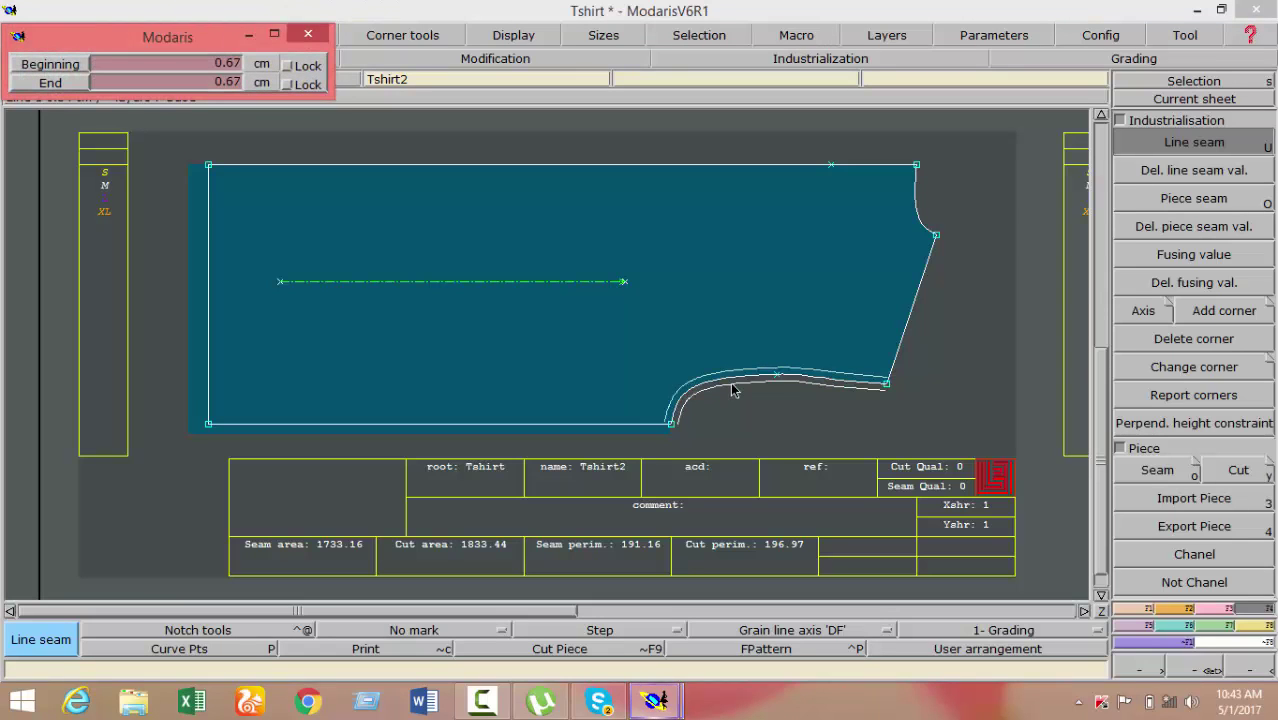
pyautogui.write('1')
pyautogui.press('Return')
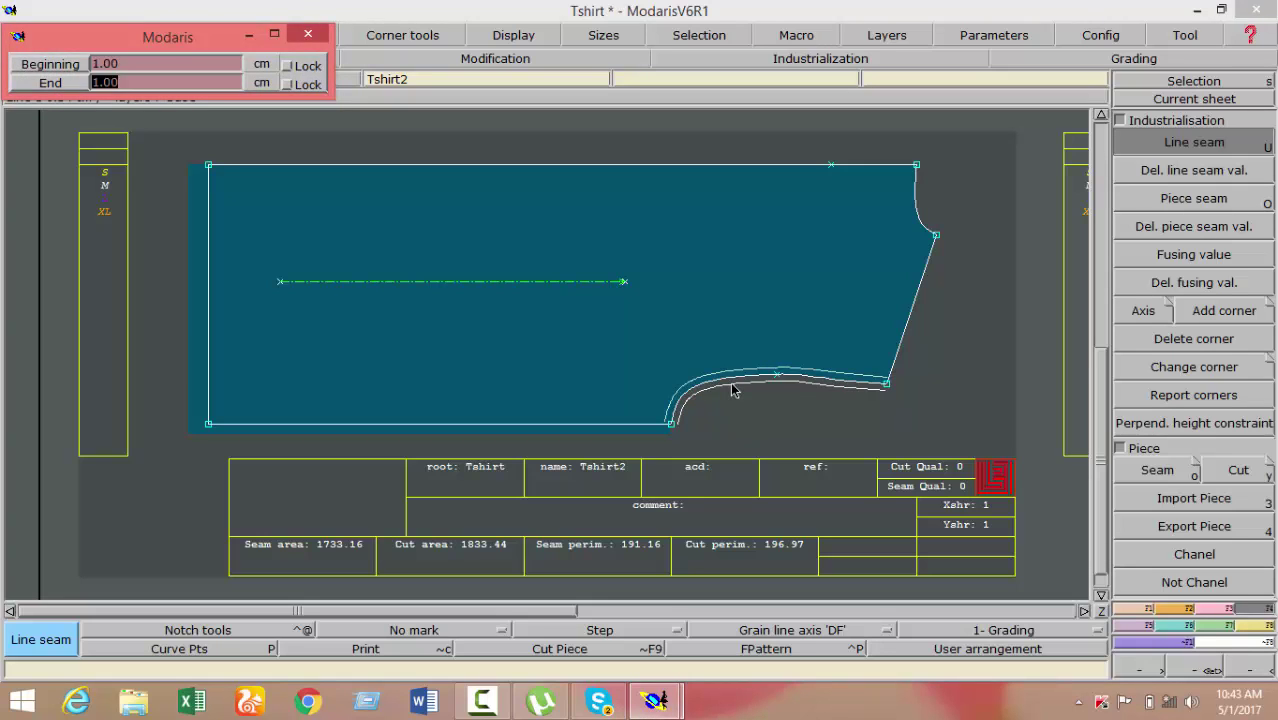
pyautogui.press('Return')
# Add 1 cm seam allowances to the slanted right edge and the upper-right curve
pyautogui.click(911, 311)
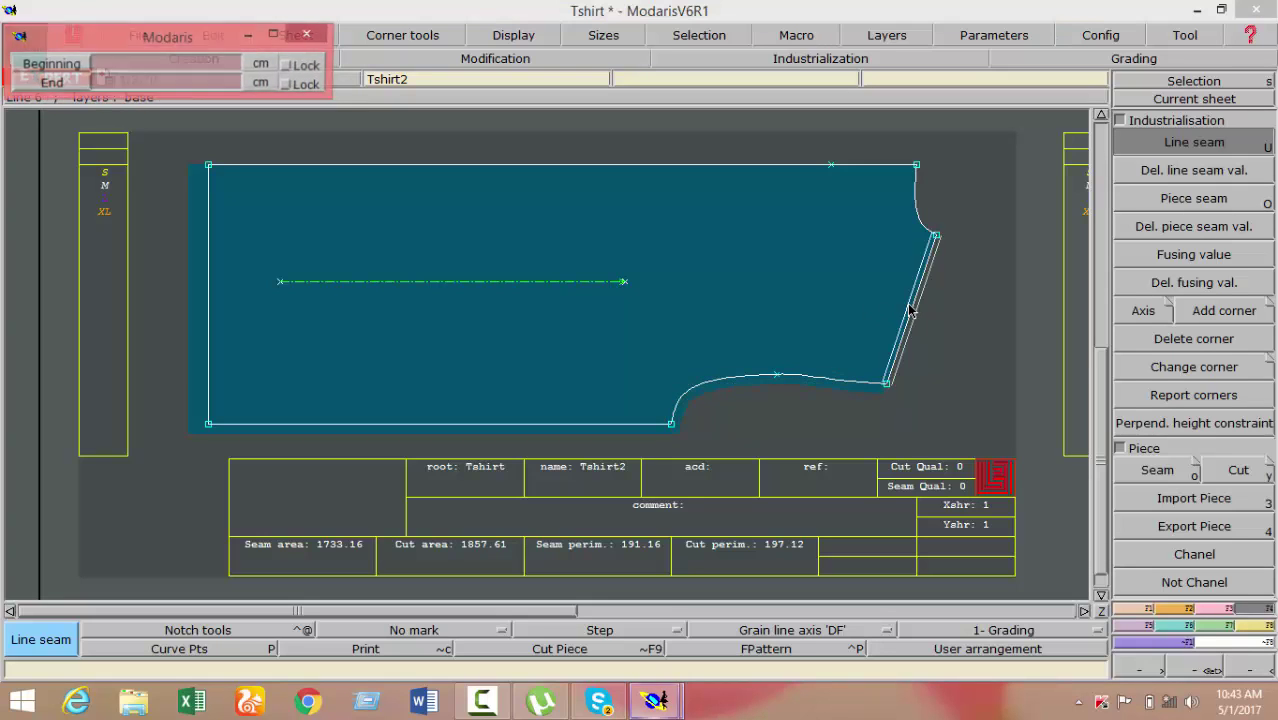
pyautogui.write('1')
pyautogui.press('Return')
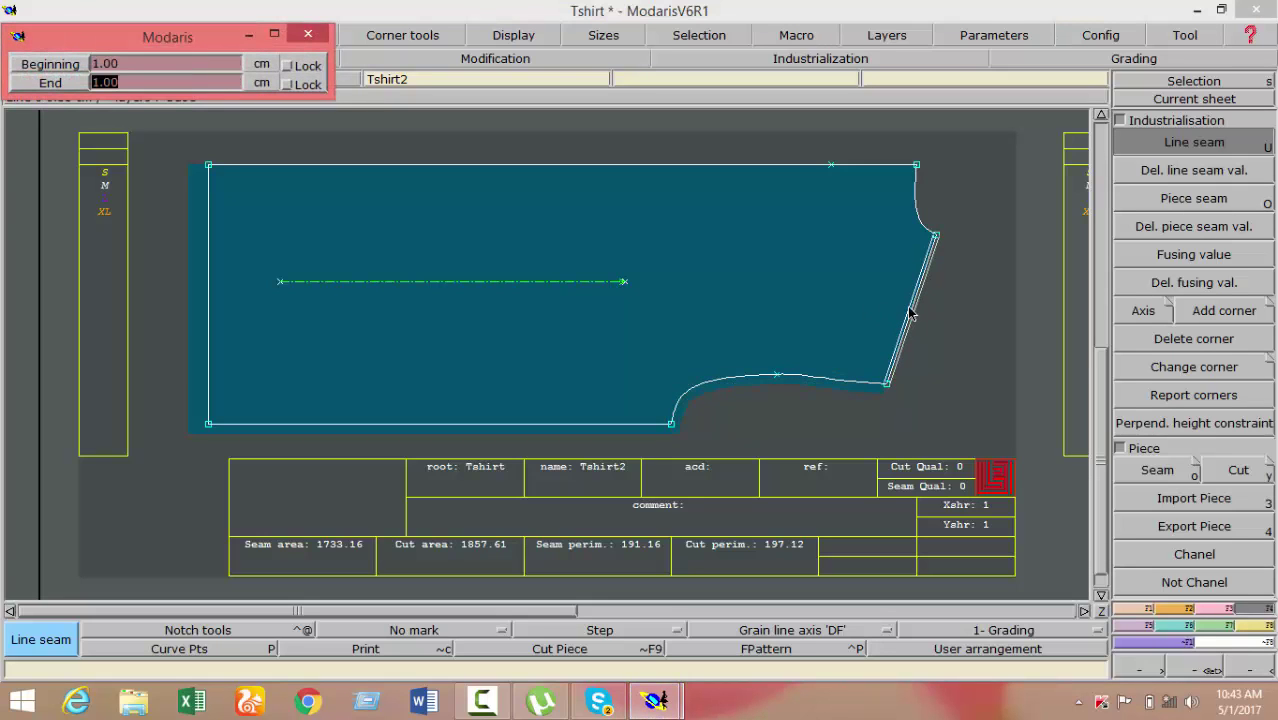
pyautogui.press('Return')
pyautogui.click(916, 212)
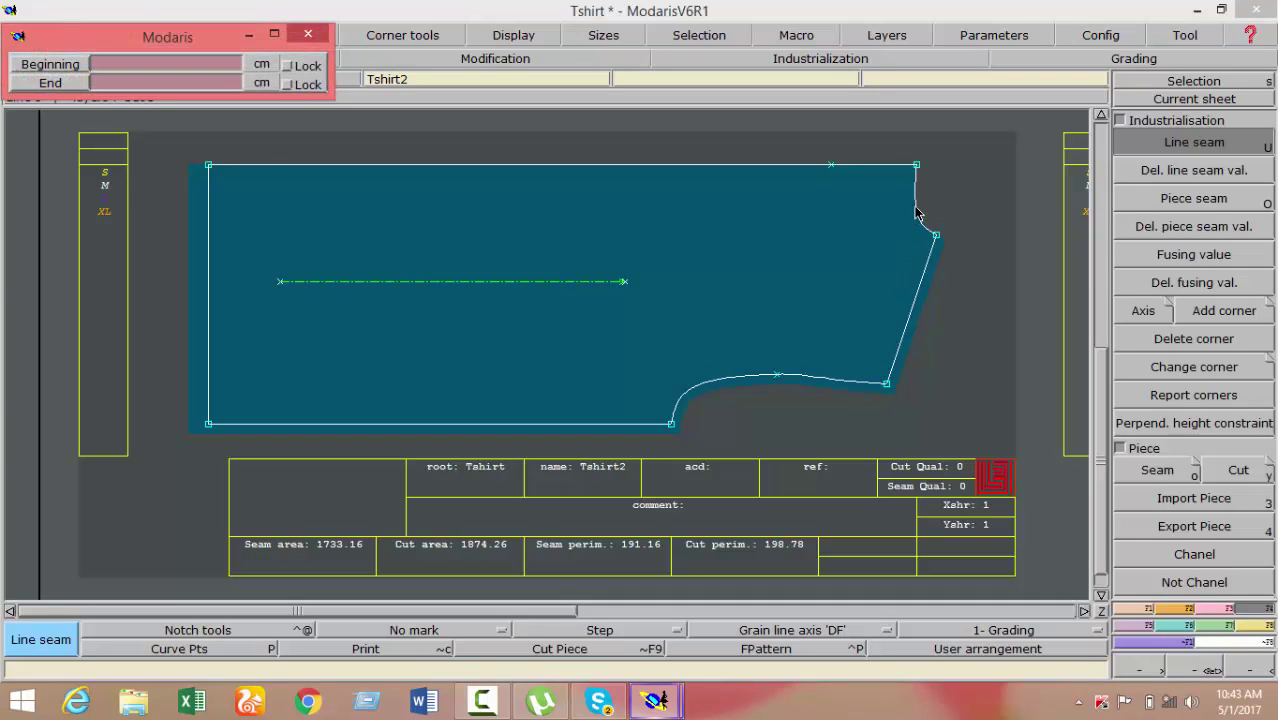
pyautogui.press('Return')
pyautogui.press('Return')
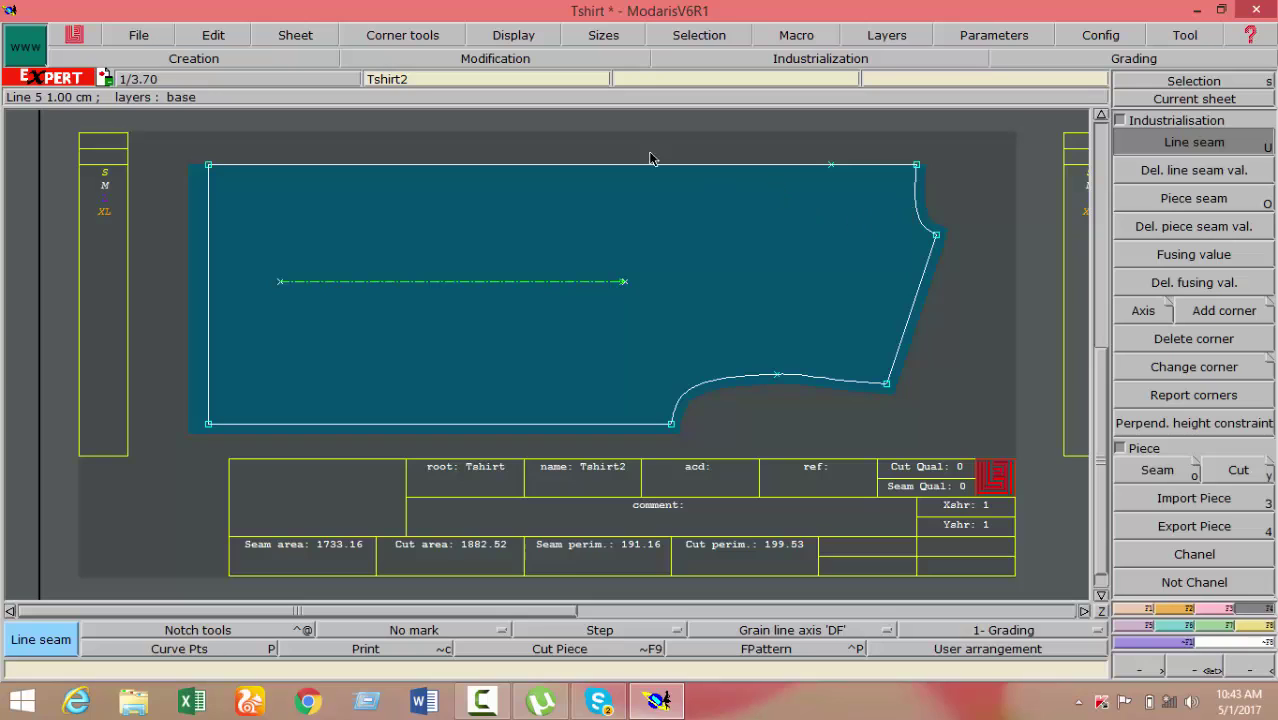
# Enter 'Back Part 1X1' in Tshirt2's comment field and refit the sheets on the desk
pyautogui.click(211, 35)
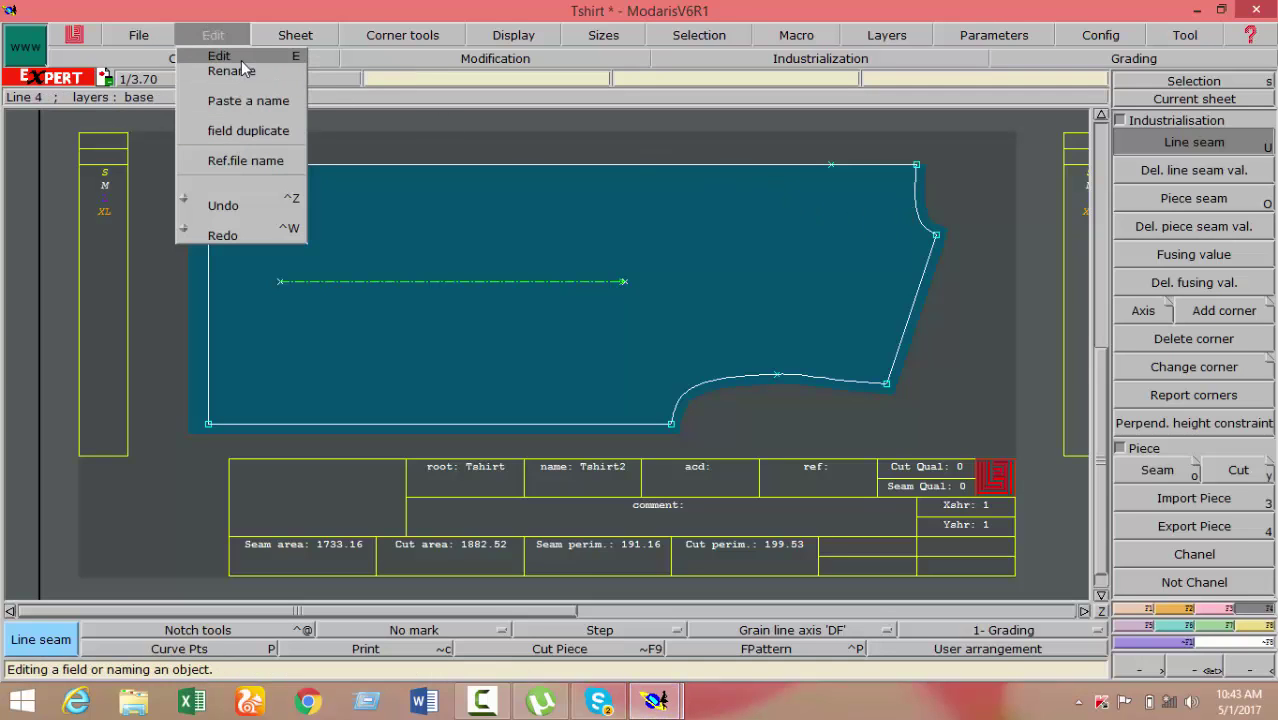
pyautogui.click(218, 56)
pyautogui.click(703, 512)
pyautogui.click(698, 512)
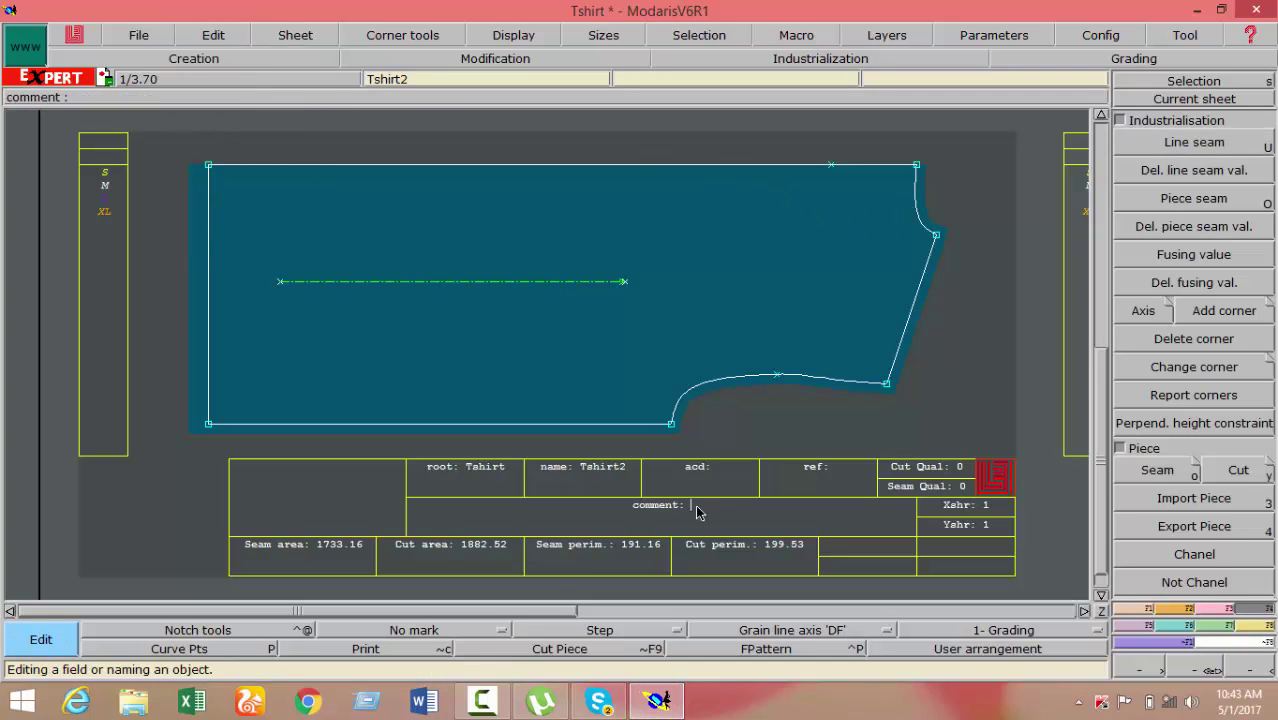
pyautogui.write('Back')
pyautogui.write(' Part ')
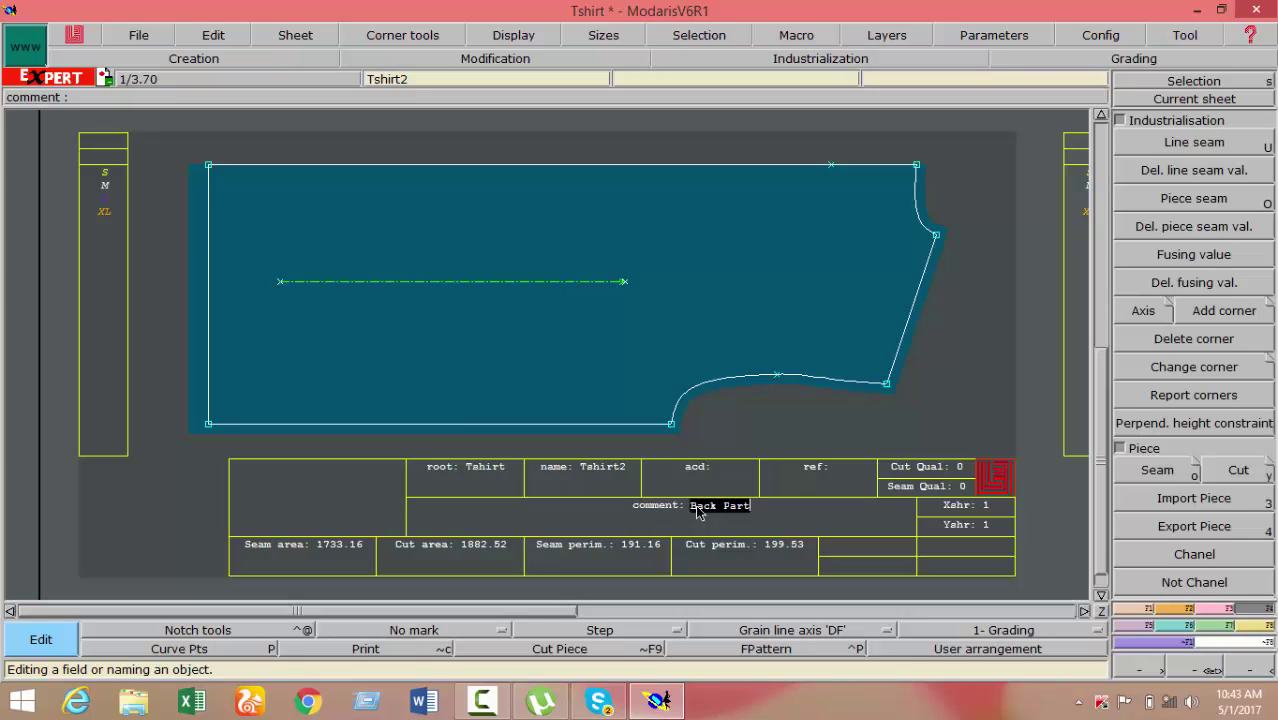
pyautogui.write('1')
pyautogui.write('X')
pyautogui.write('!')
pyautogui.click(1165, 84)
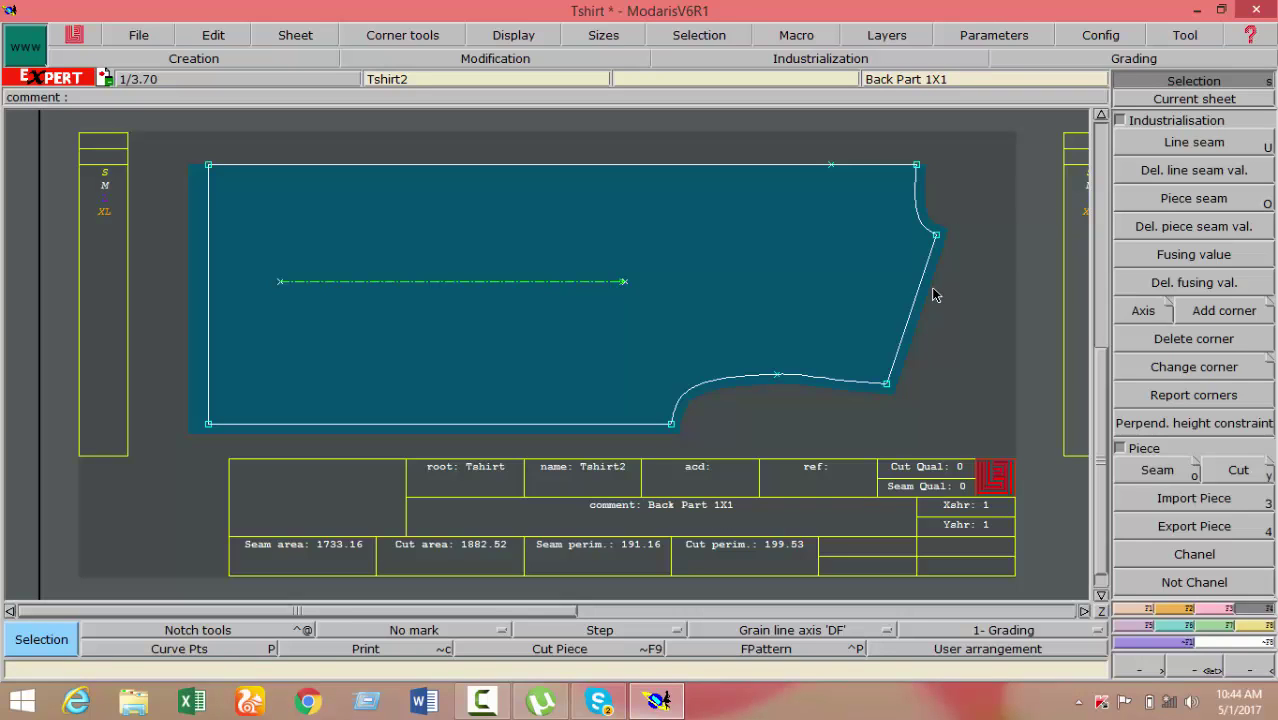
pyautogui.press('F5')
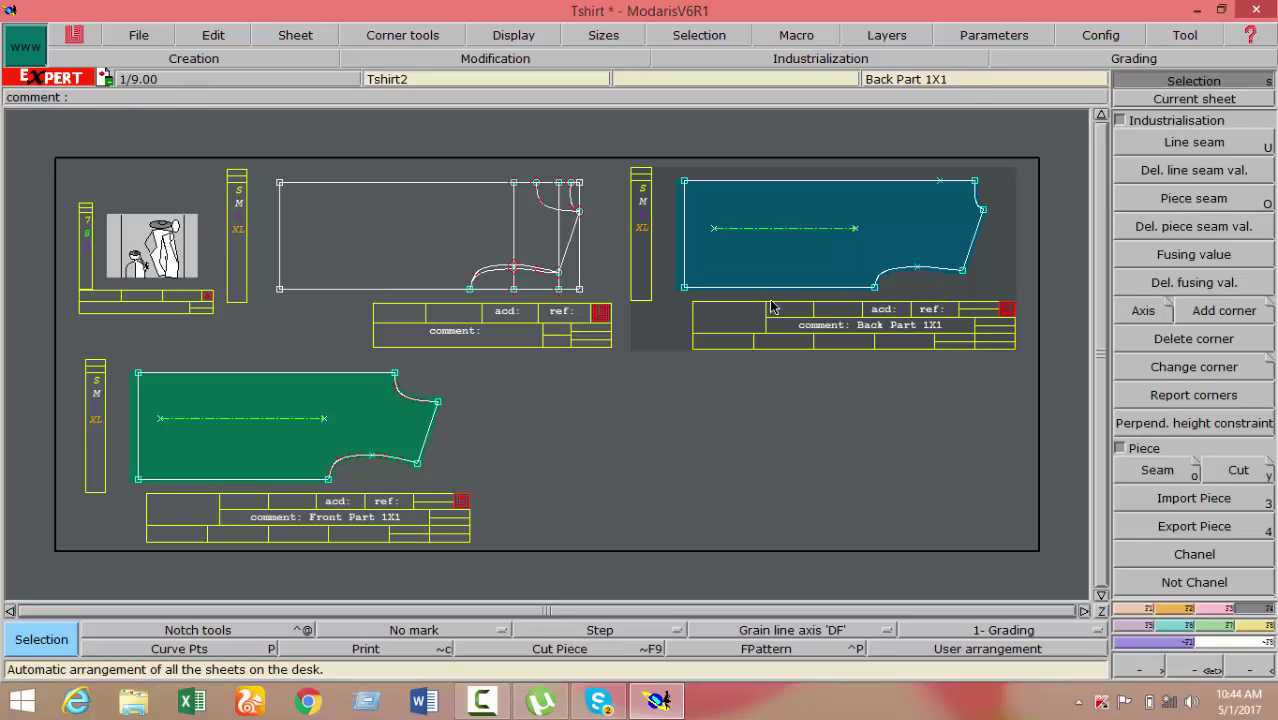
# Rearrange all sheets and show the Front Part 1X1 sheet on its own
pyautogui.press('p')
pyautogui.hotkey('ctrl', 'a')
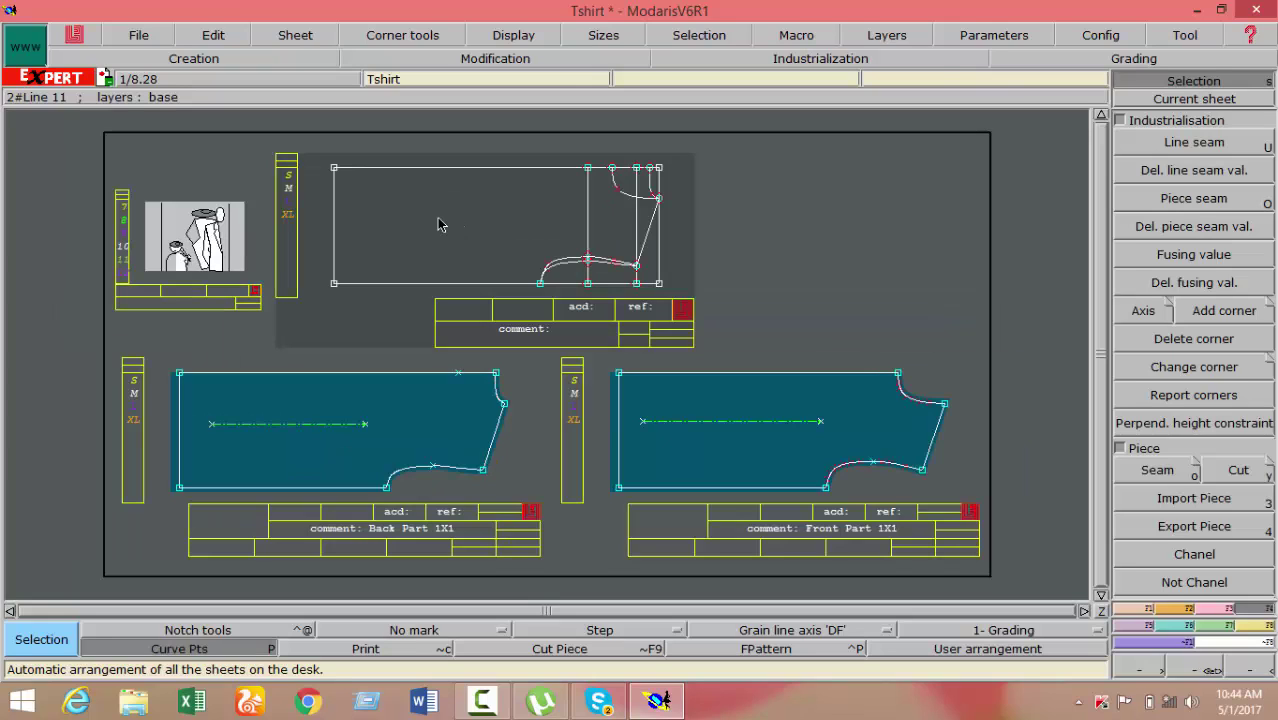
pyautogui.click(405, 418)
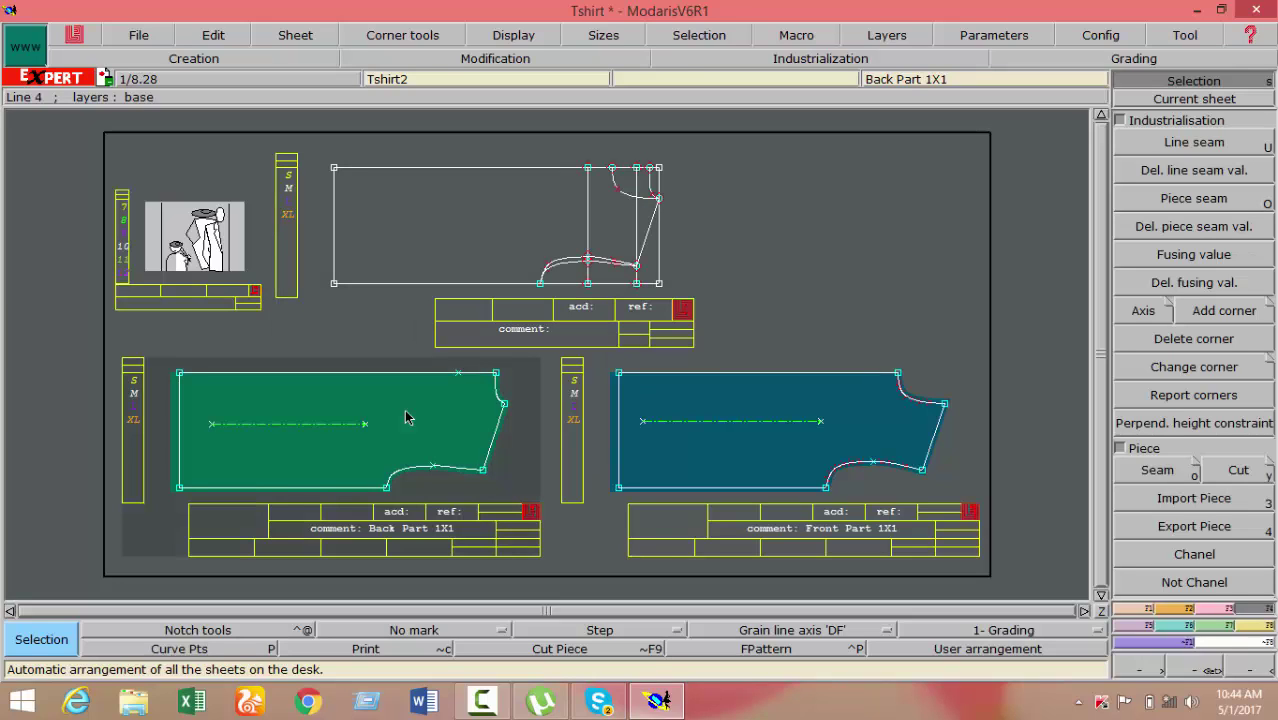
pyautogui.click(695, 459)
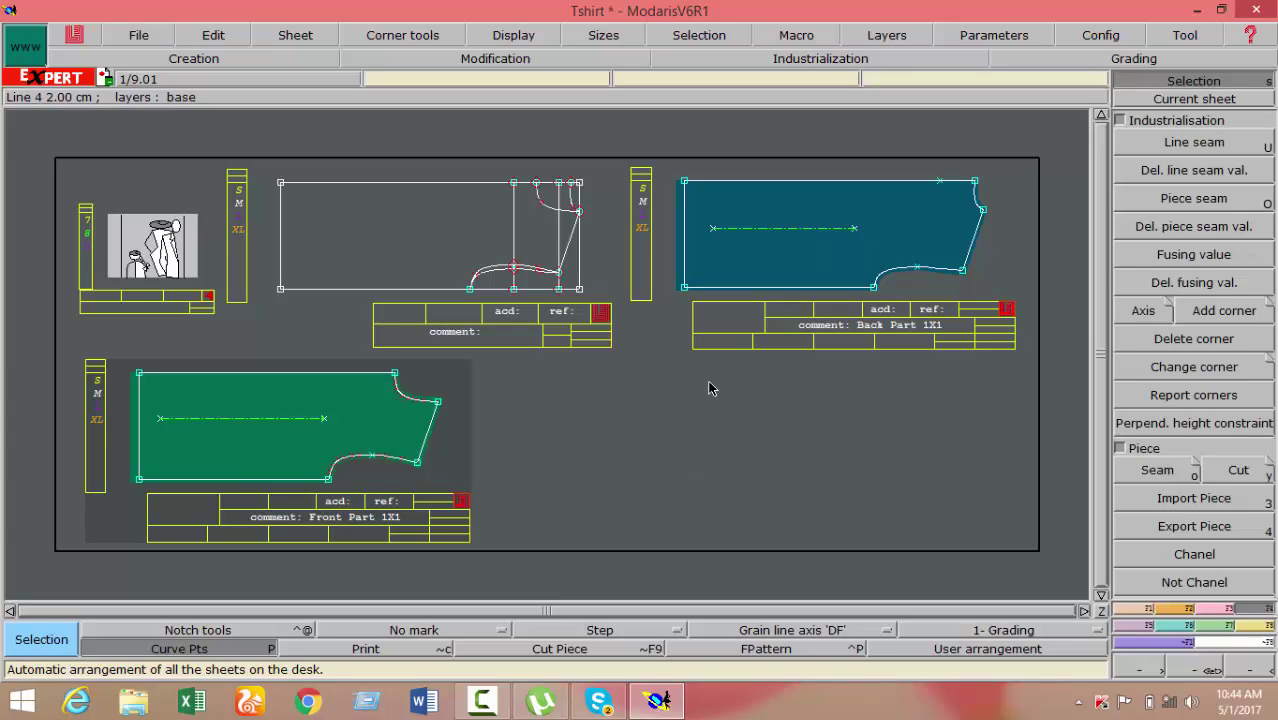
pyautogui.press('F10')
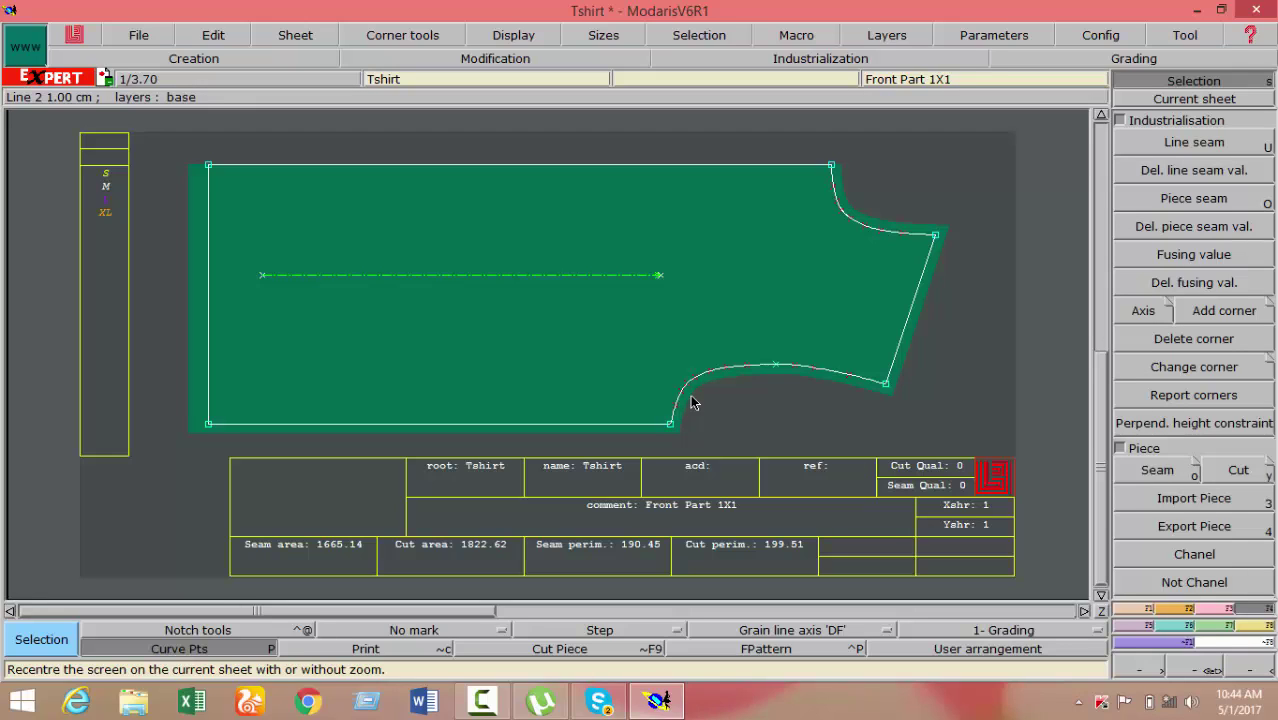
# Draw a straight line from the right to the left corner of the front piece's lower curve
pyautogui.click(1120, 610)
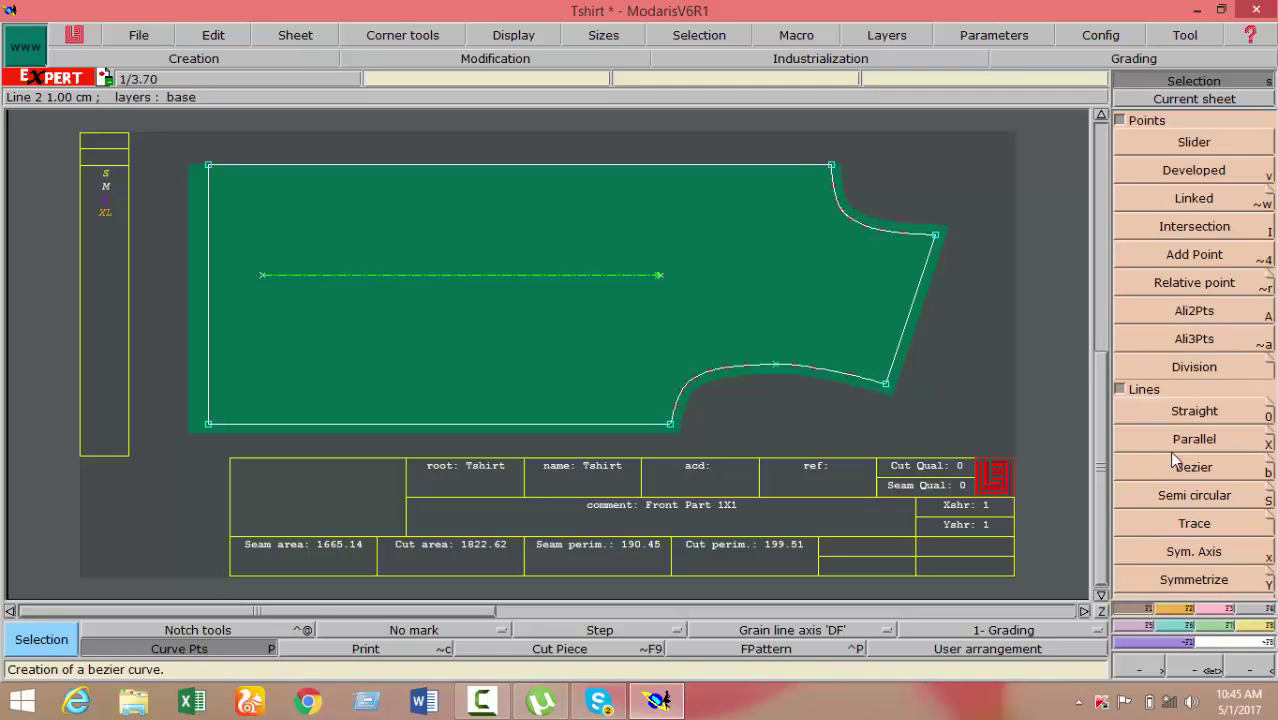
pyautogui.click(1184, 413)
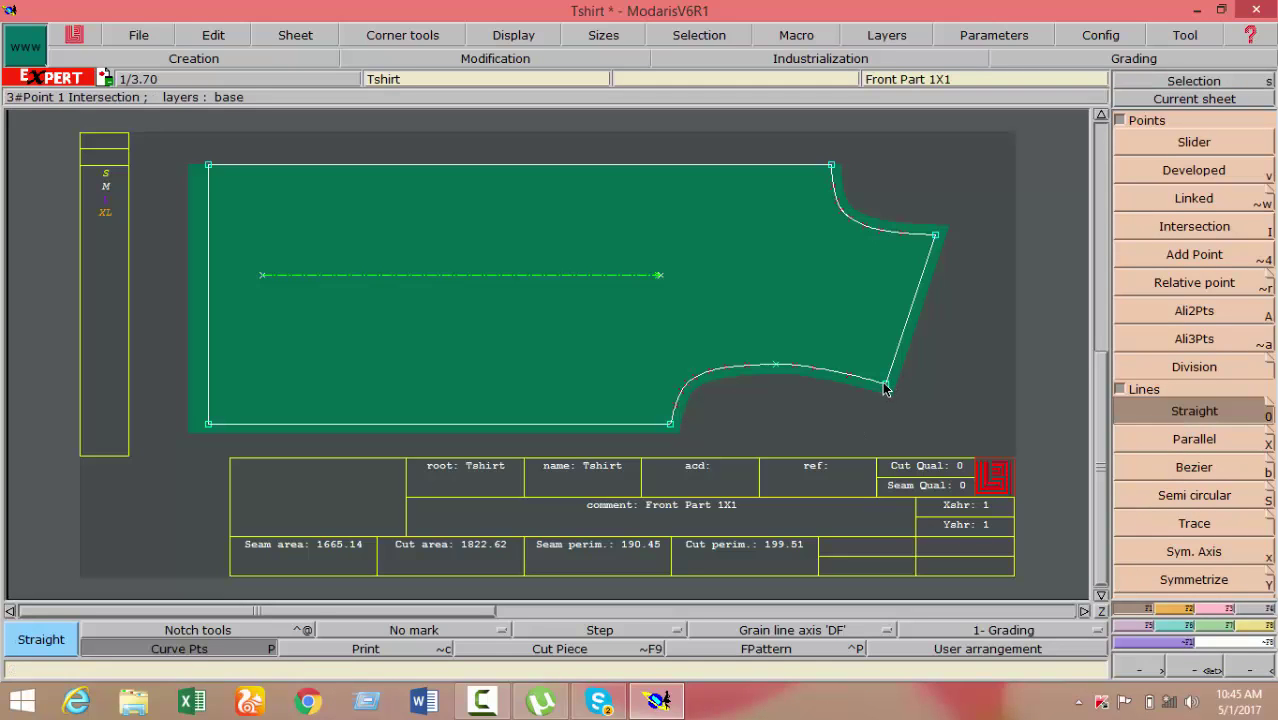
pyautogui.click(886, 386)
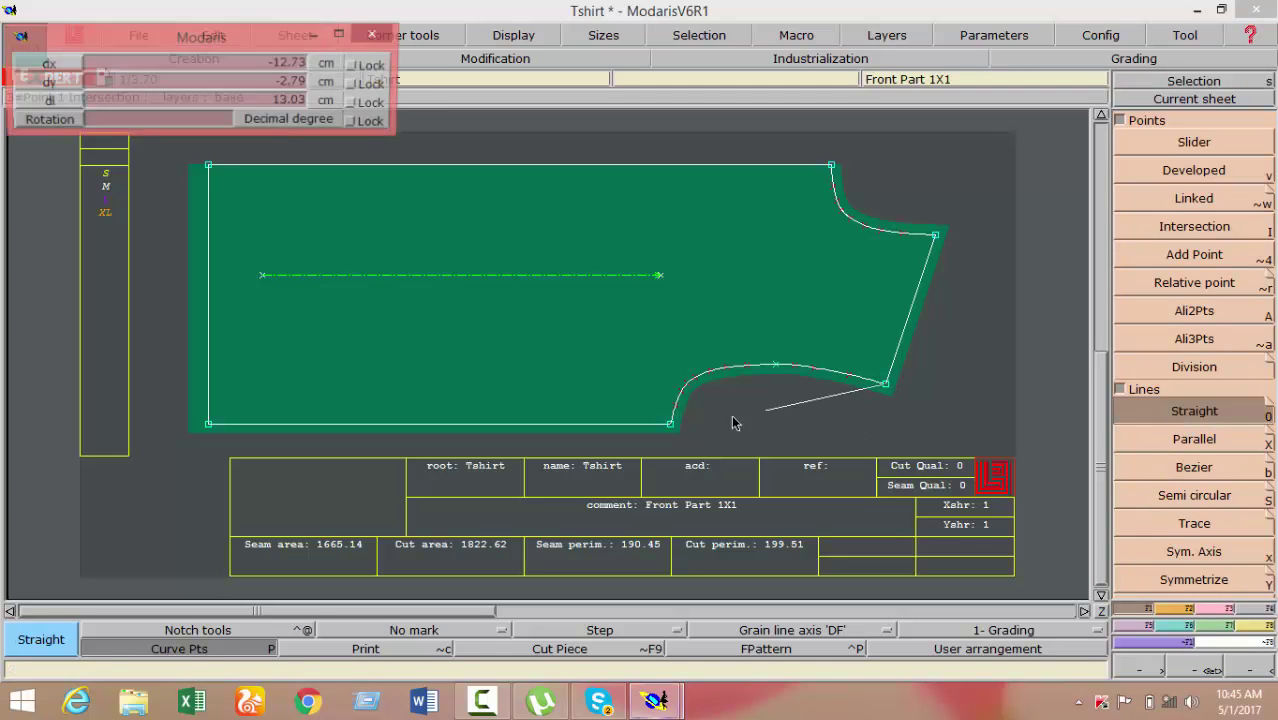
pyautogui.click(670, 425)
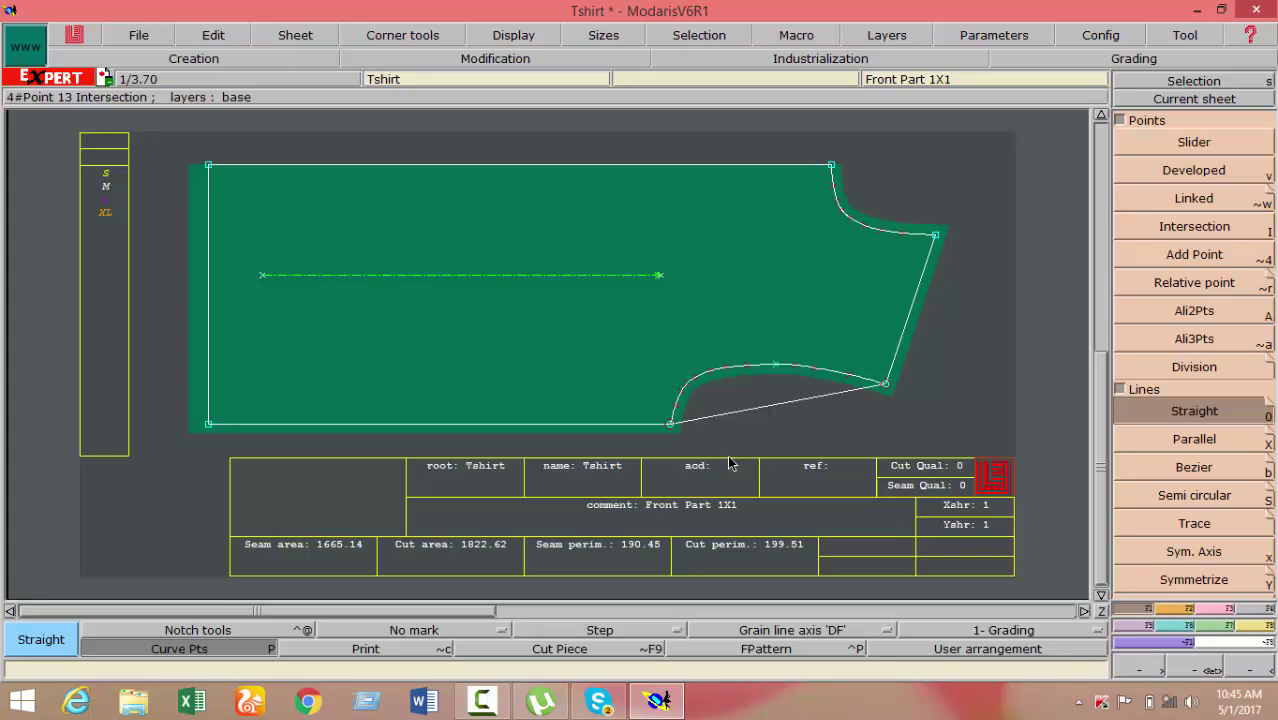
pyautogui.click(733, 465)
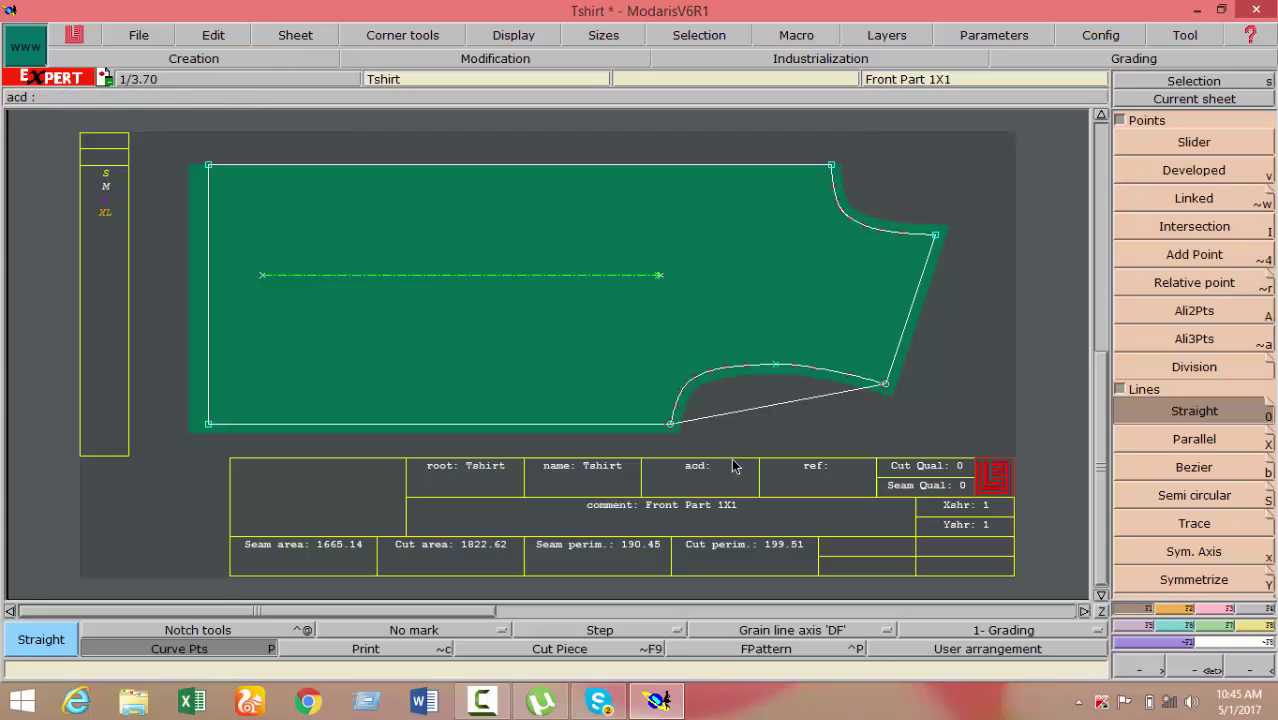
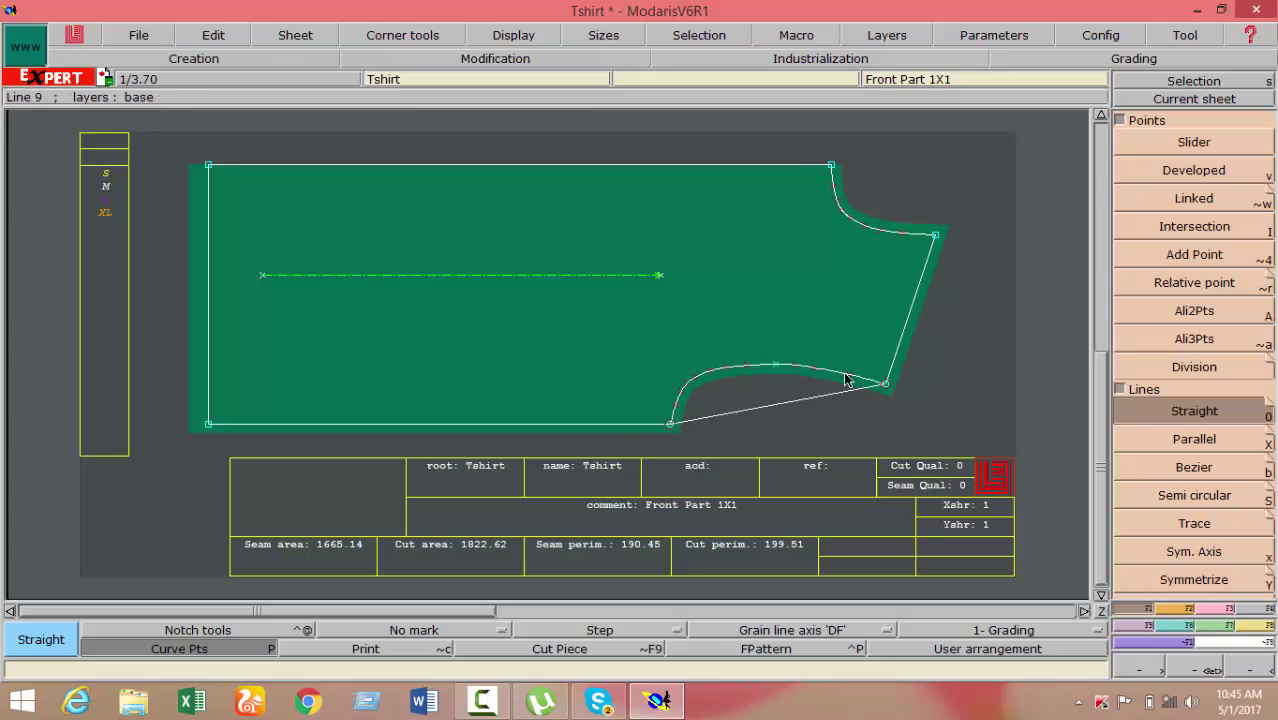
# Swap seam and cut lines on the front part's lower curve, neck curve and side edges, removing the seam allowance
pyautogui.click(1158, 582)
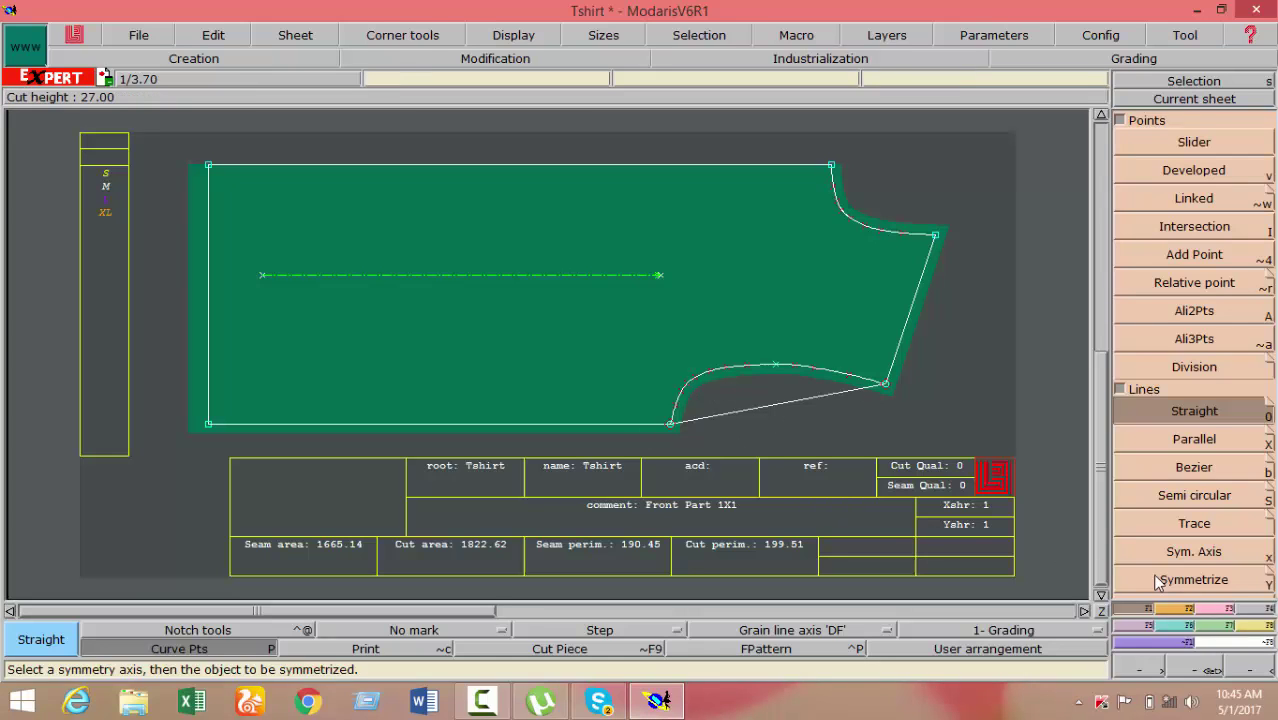
pyautogui.click(1260, 612)
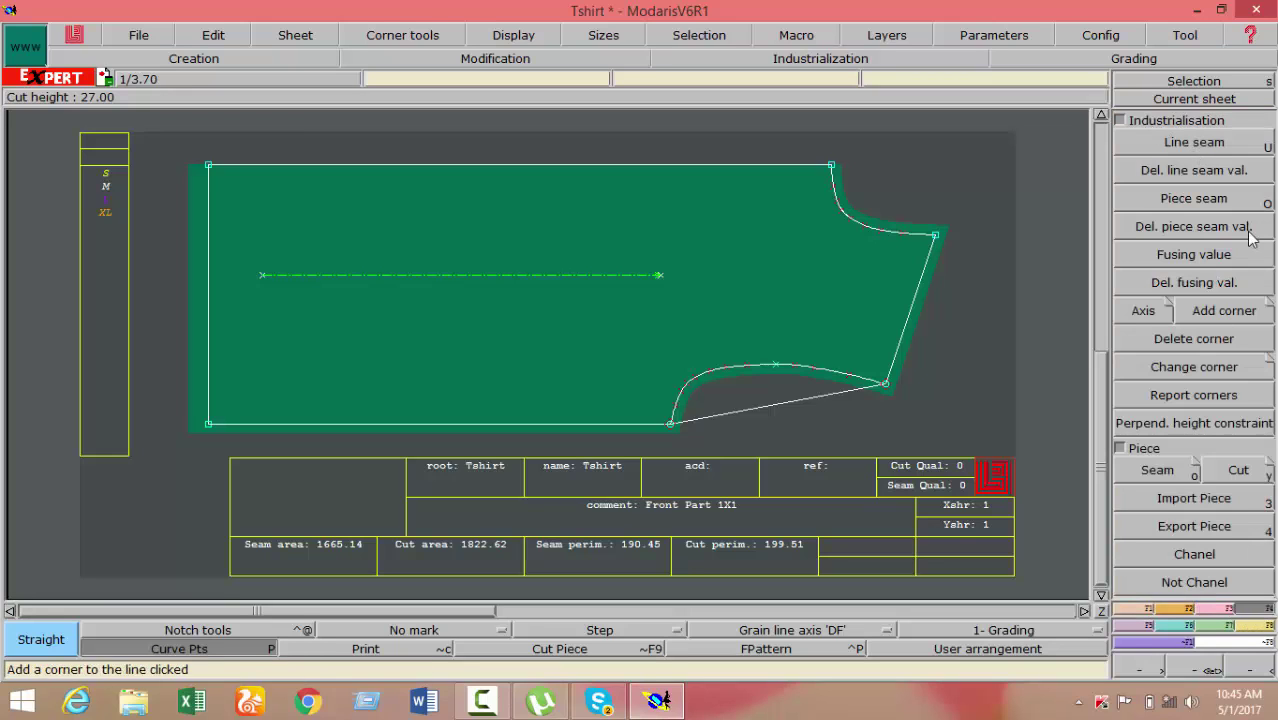
pyautogui.click(1175, 120)
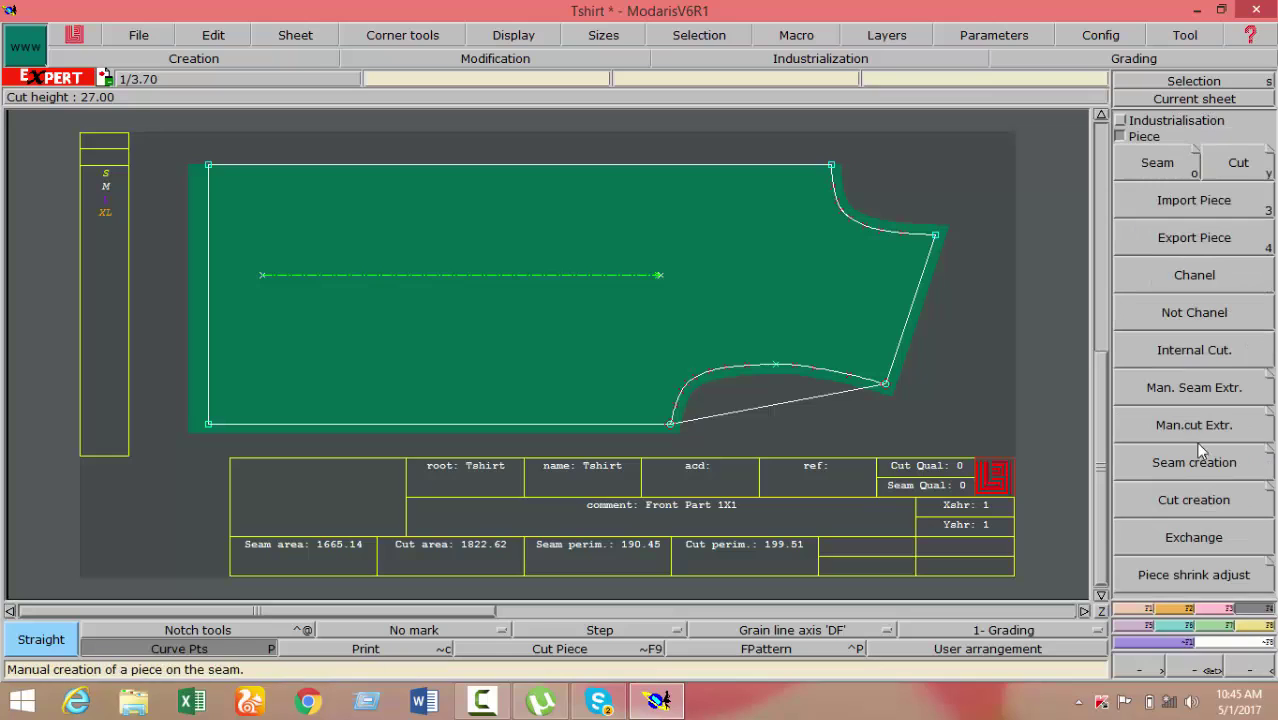
pyautogui.click(1200, 535)
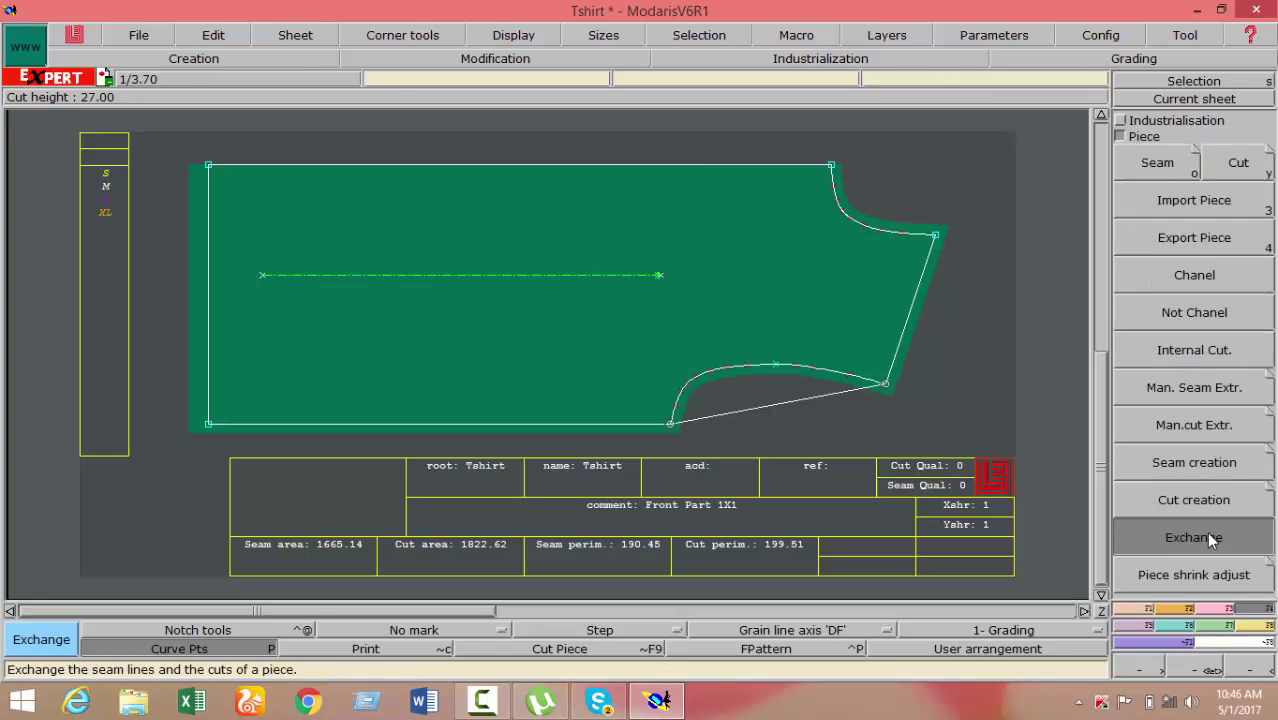
pyautogui.click(736, 370)
pyautogui.click(913, 322)
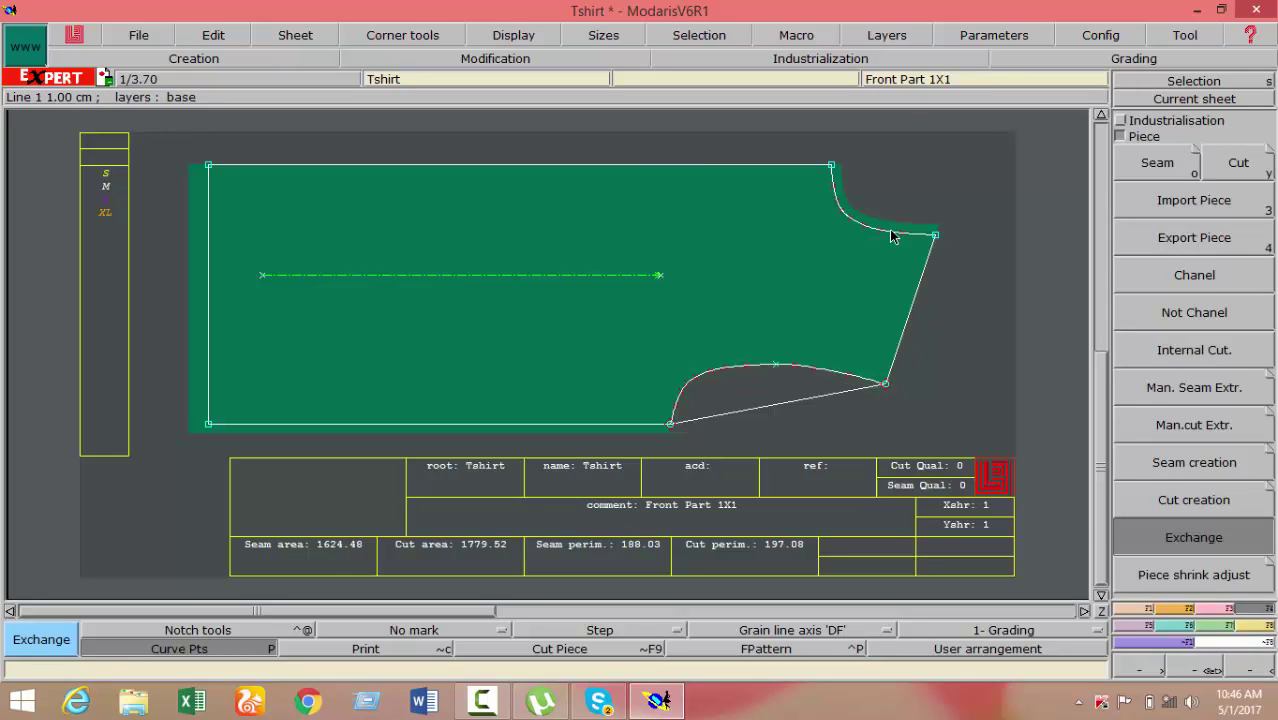
pyautogui.click(893, 228)
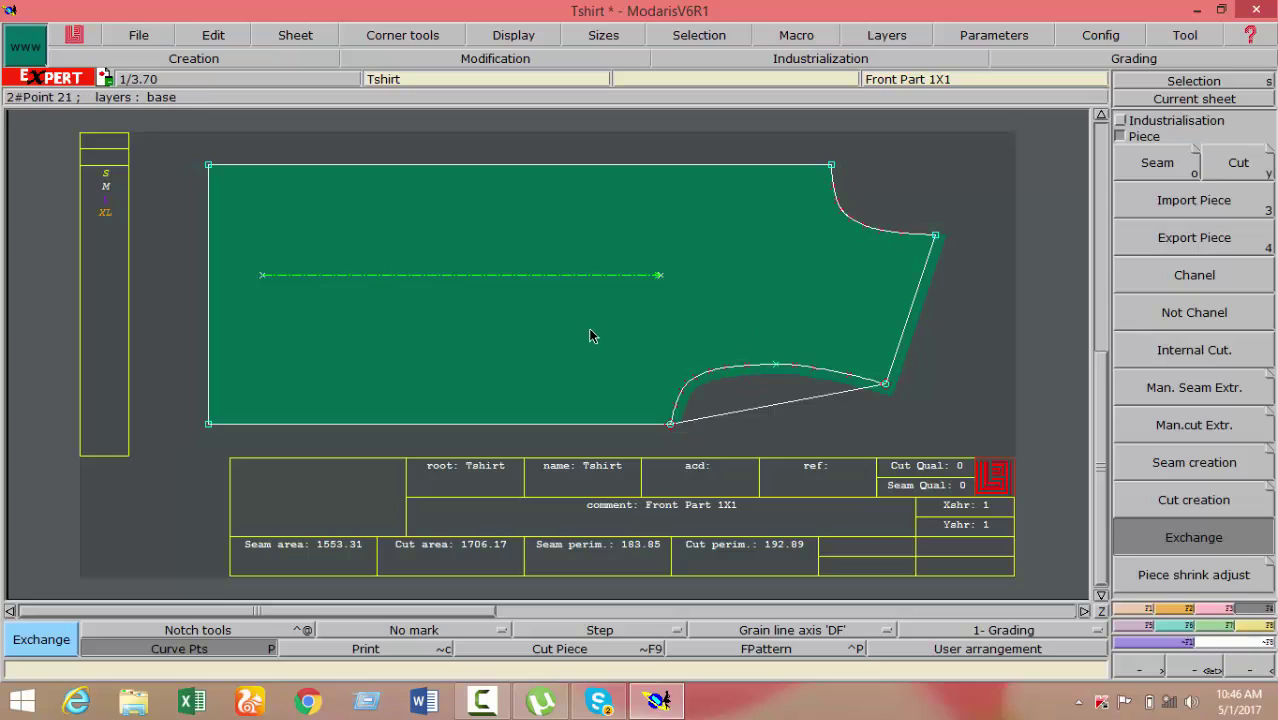
pyautogui.click(767, 367)
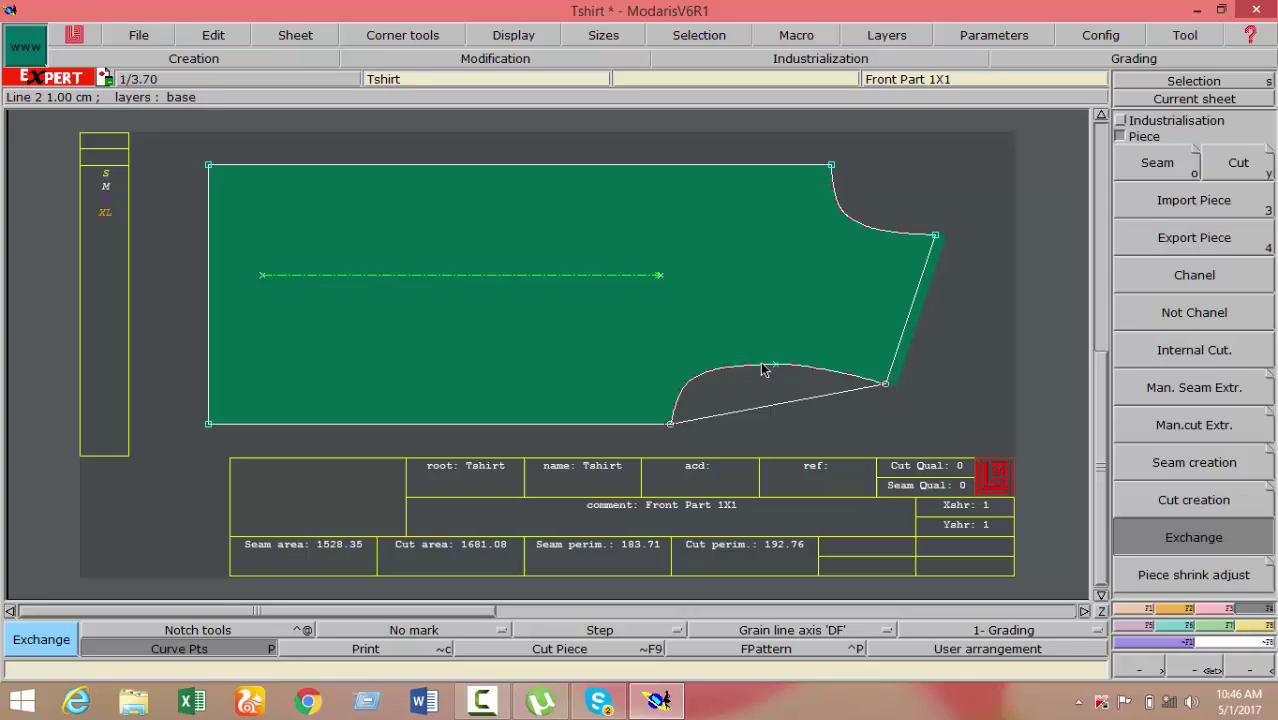
pyautogui.click(918, 287)
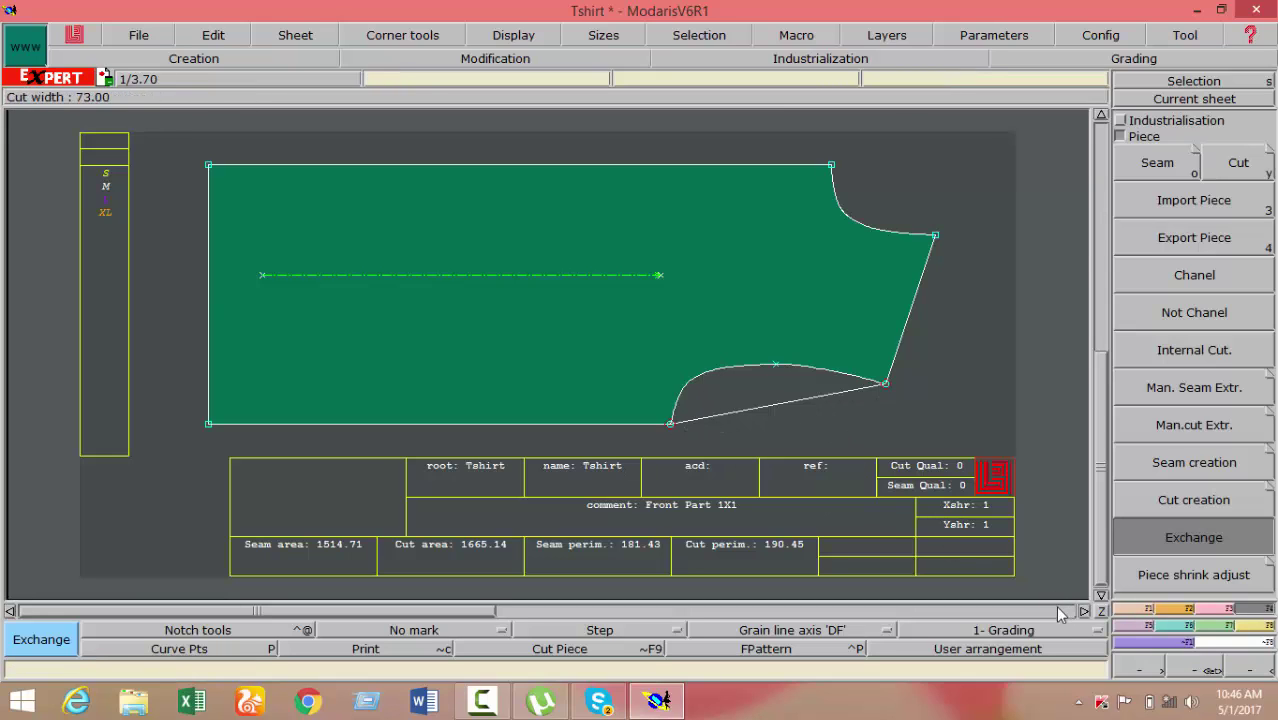
pyautogui.click(1178, 609)
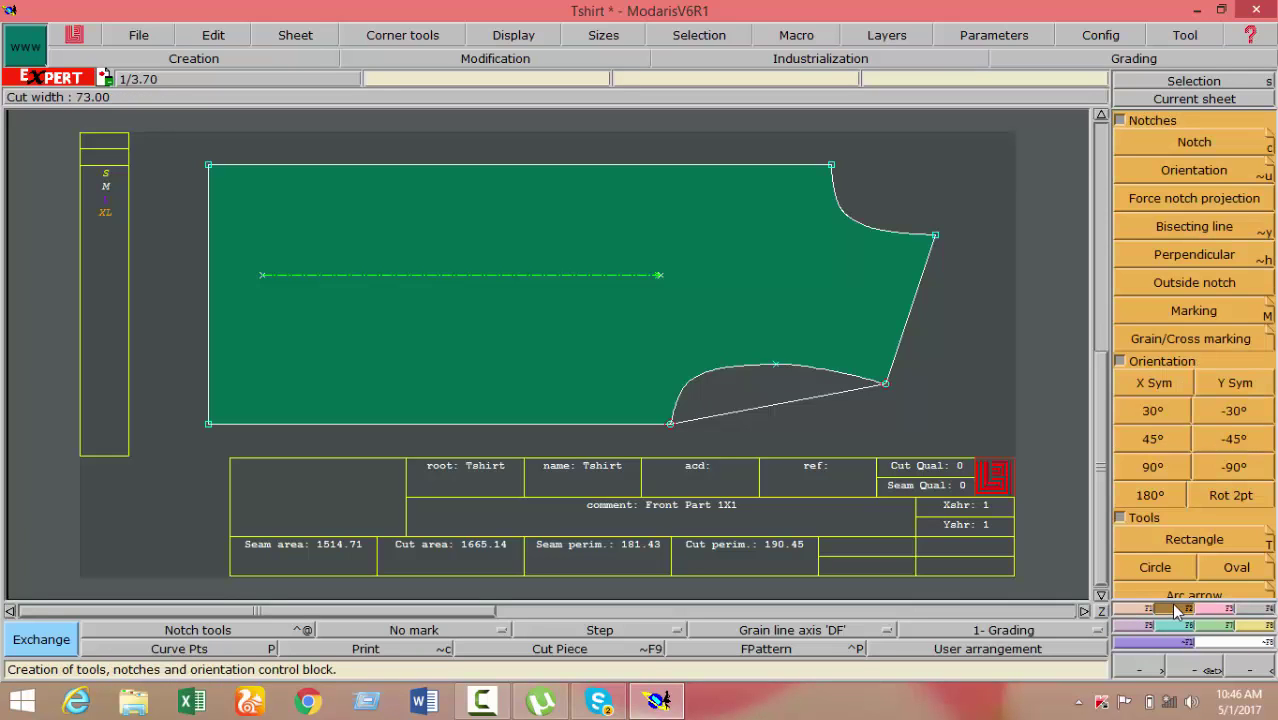
# Start a relative point on the front part's armhole curve, then cancel it so no point is added
pyautogui.click(1148, 620)
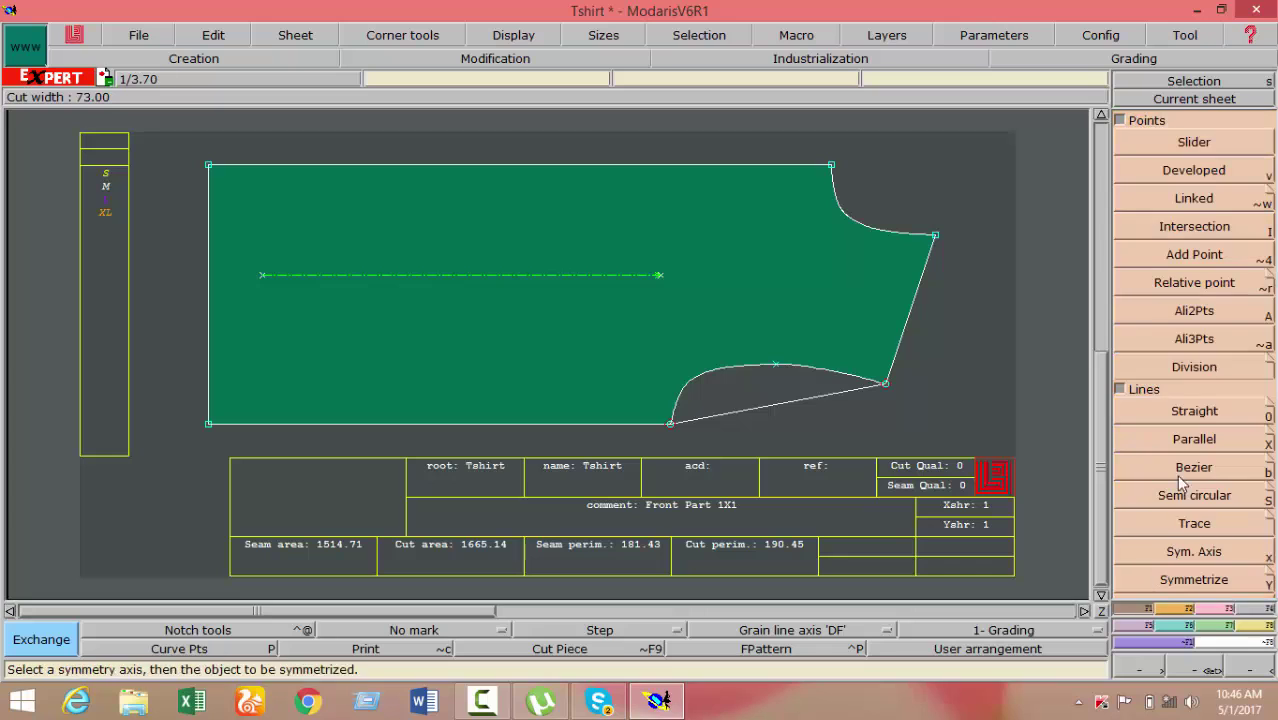
pyautogui.click(1200, 289)
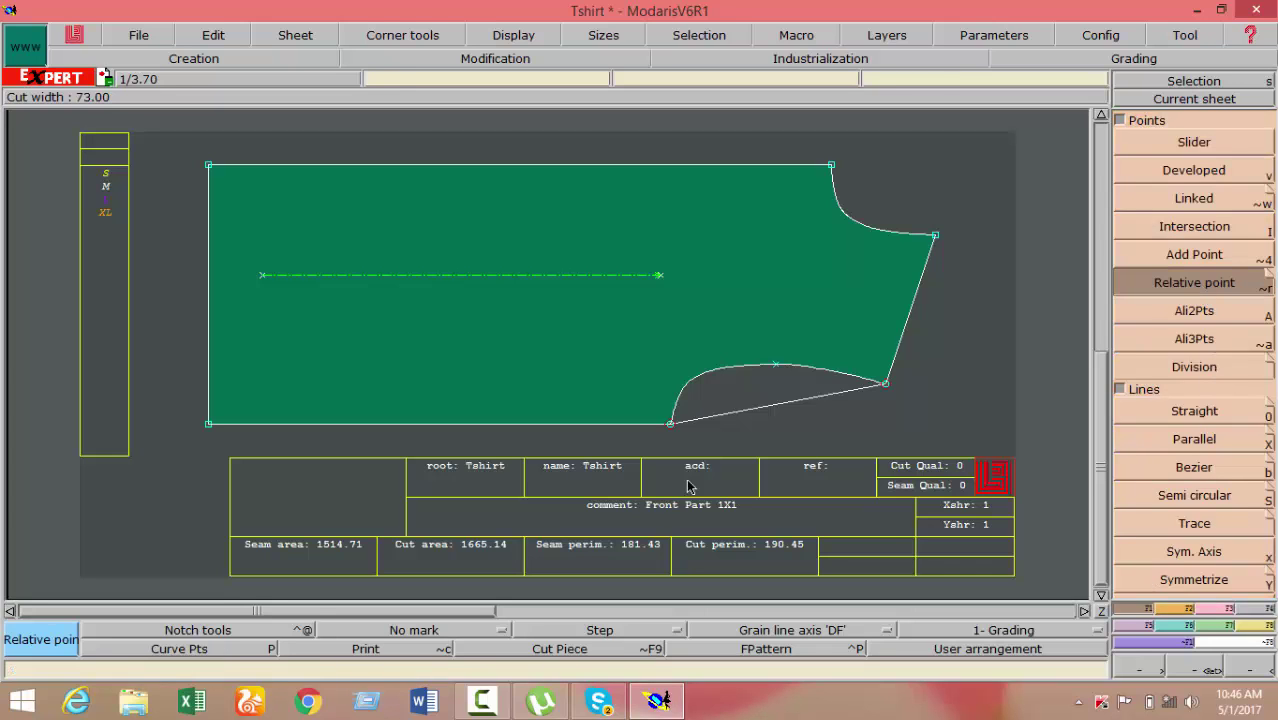
pyautogui.click(720, 412)
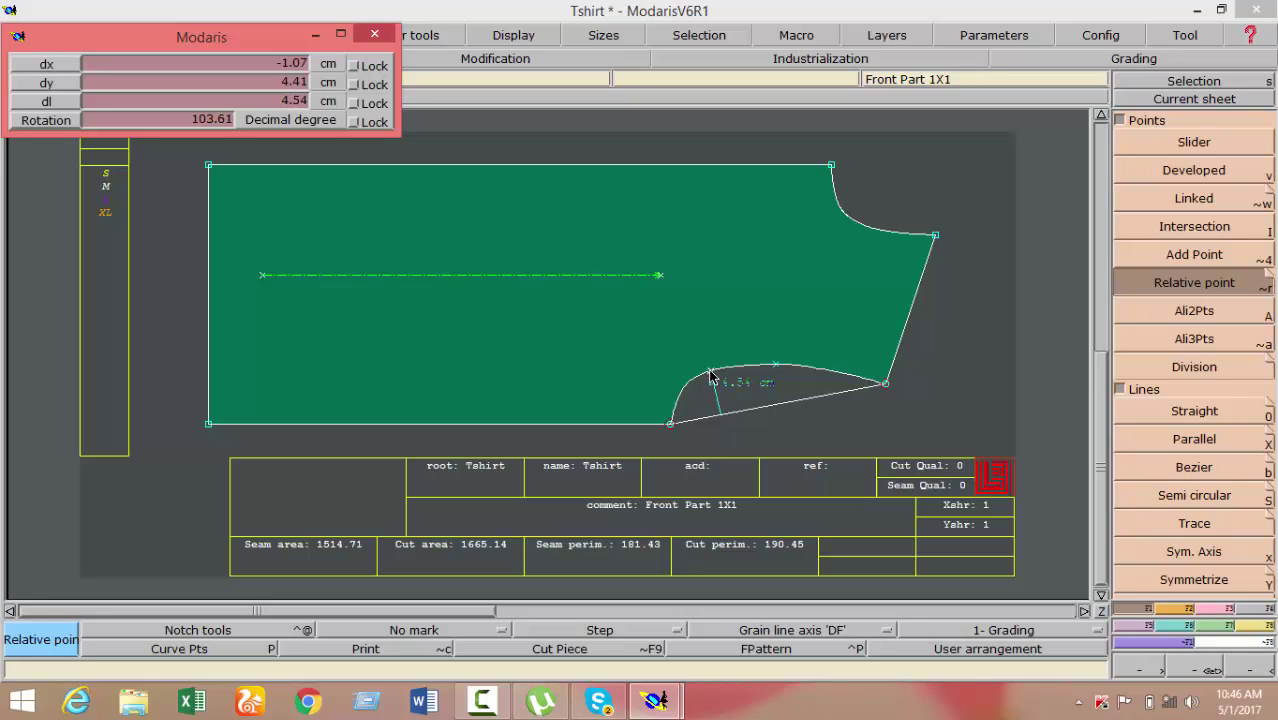
pyautogui.click(710, 376)
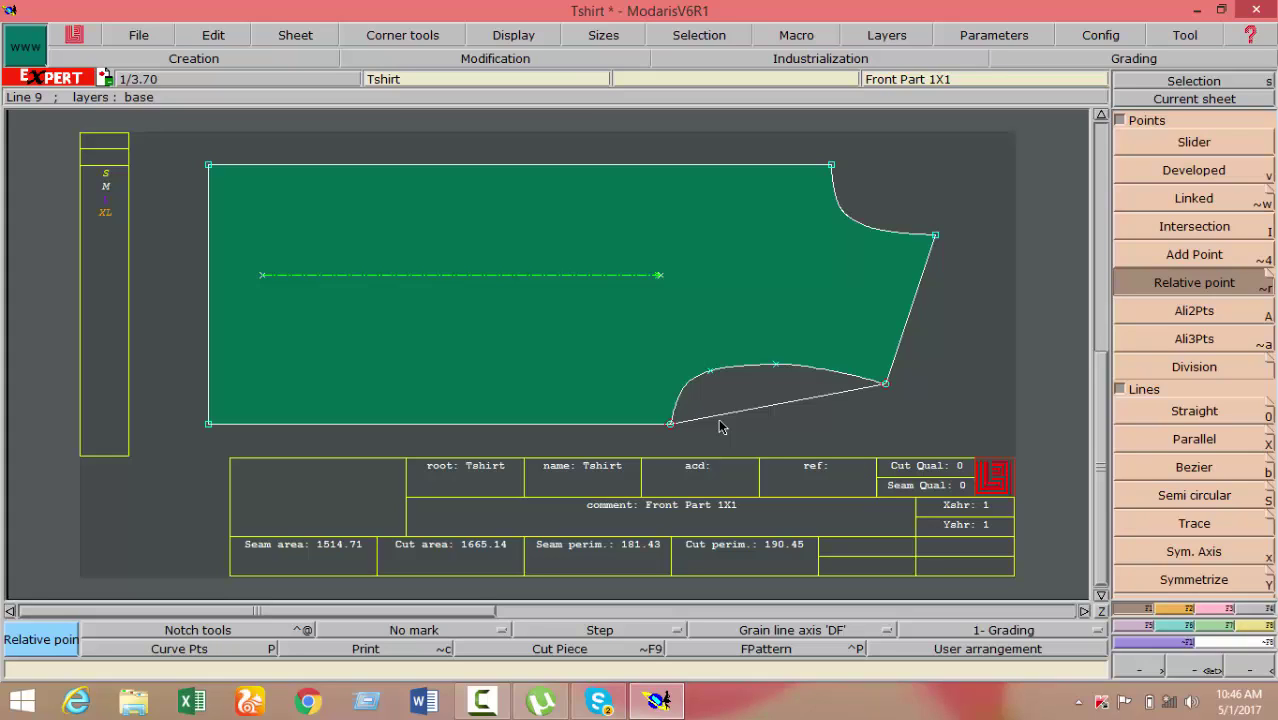
pyautogui.rightClick(718, 420)
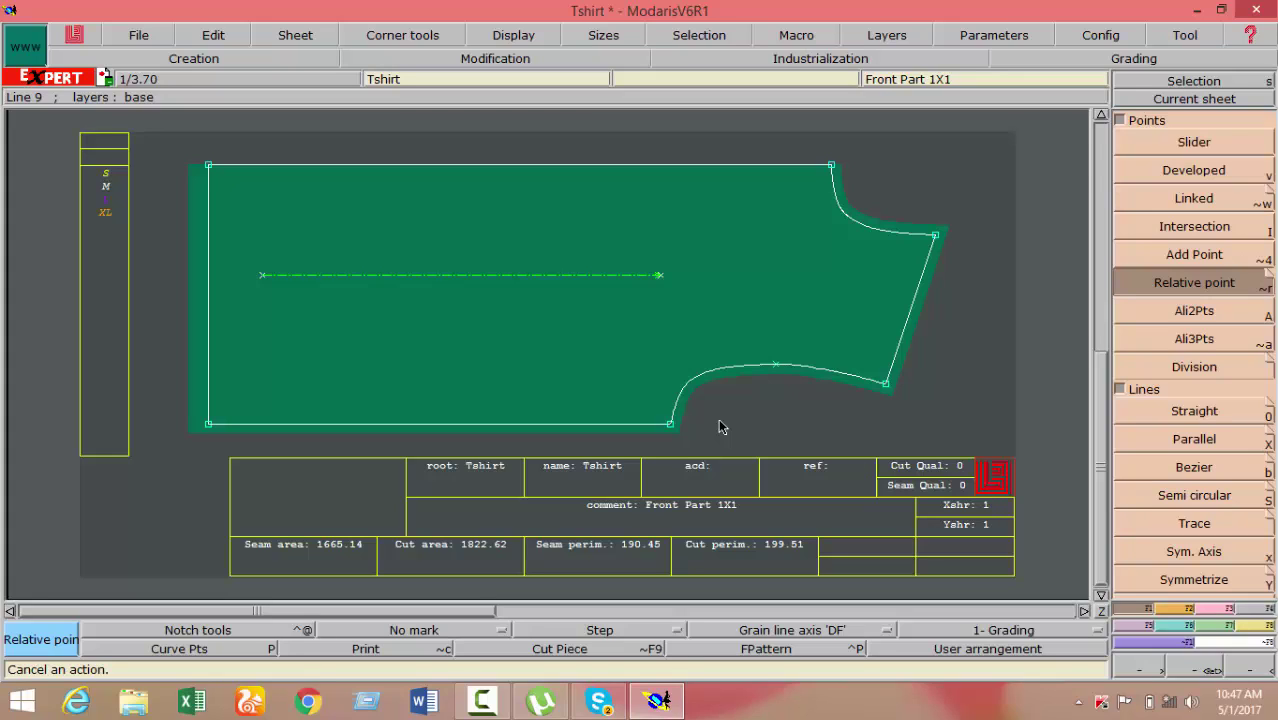
# Write 'Armhole Straight 22 + Scope 4.5 = 26.5 - 3 = 23.5+1=24.5' in a new Notepad note, then minimize it
pyautogui.click(22, 701)
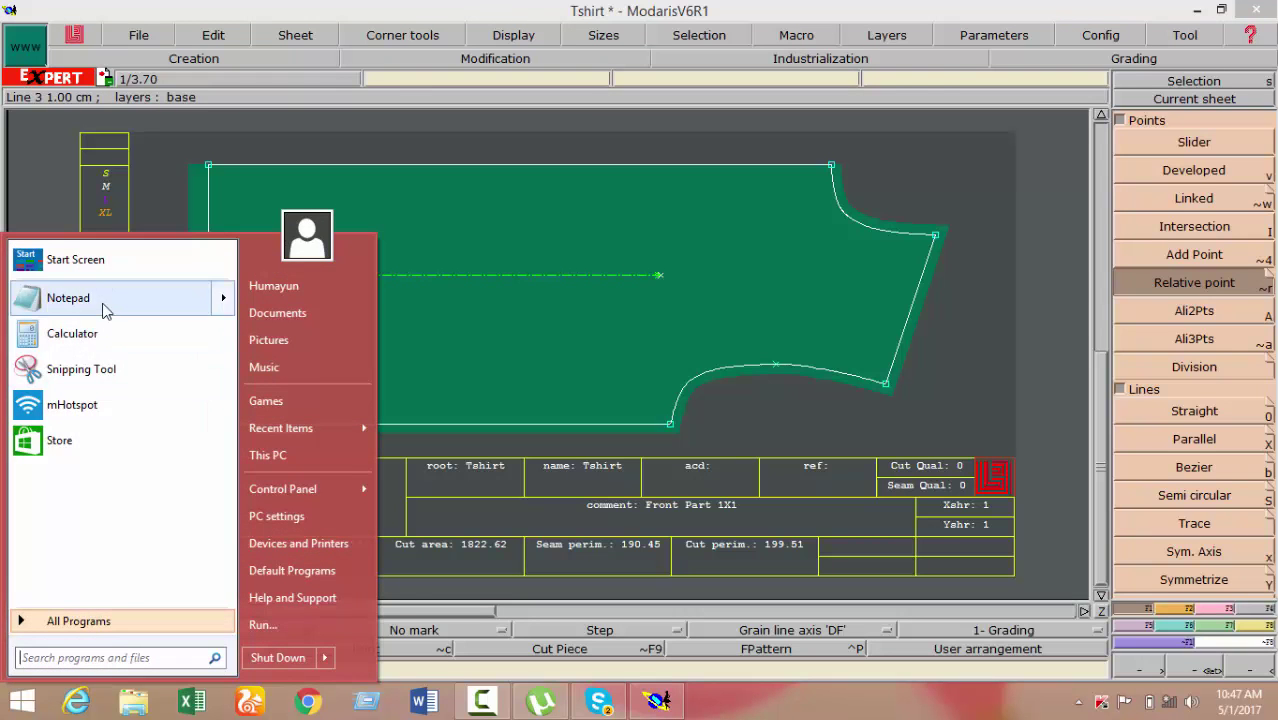
pyautogui.click(100, 299)
pyautogui.write('Ar')
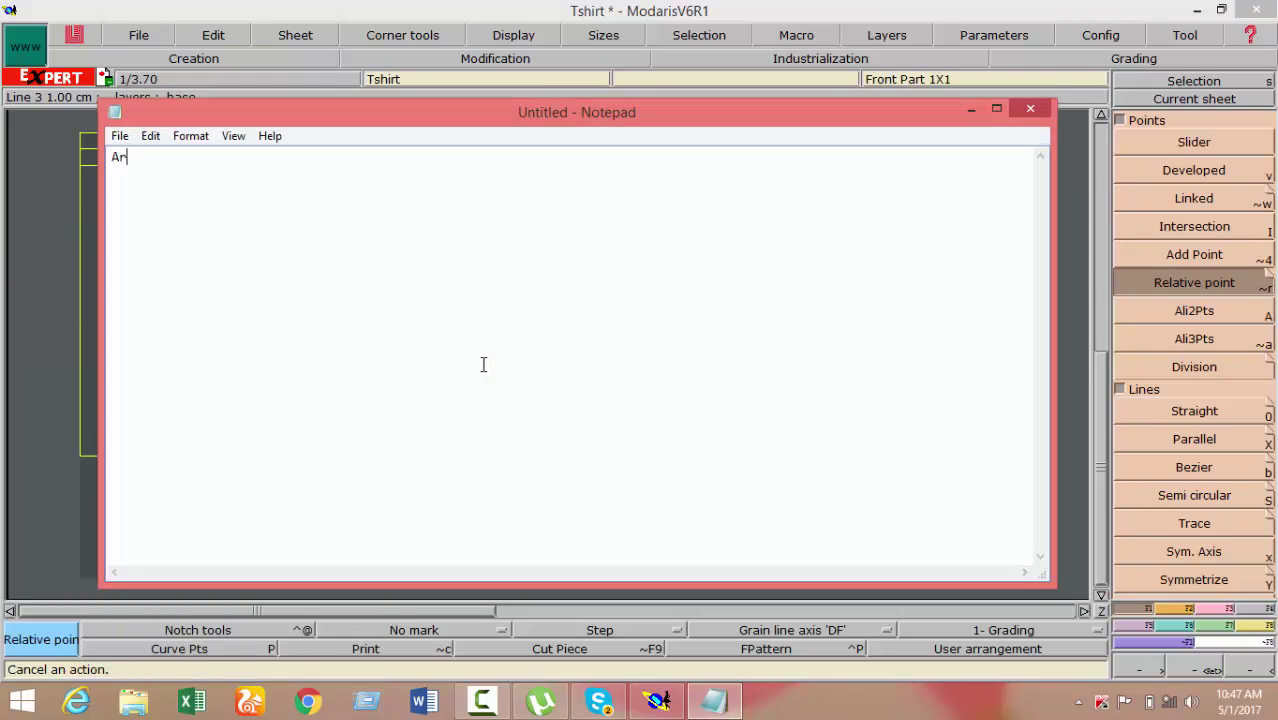
pyautogui.write('mhole ')
pyautogui.write('Strai')
pyautogui.write('ght ')
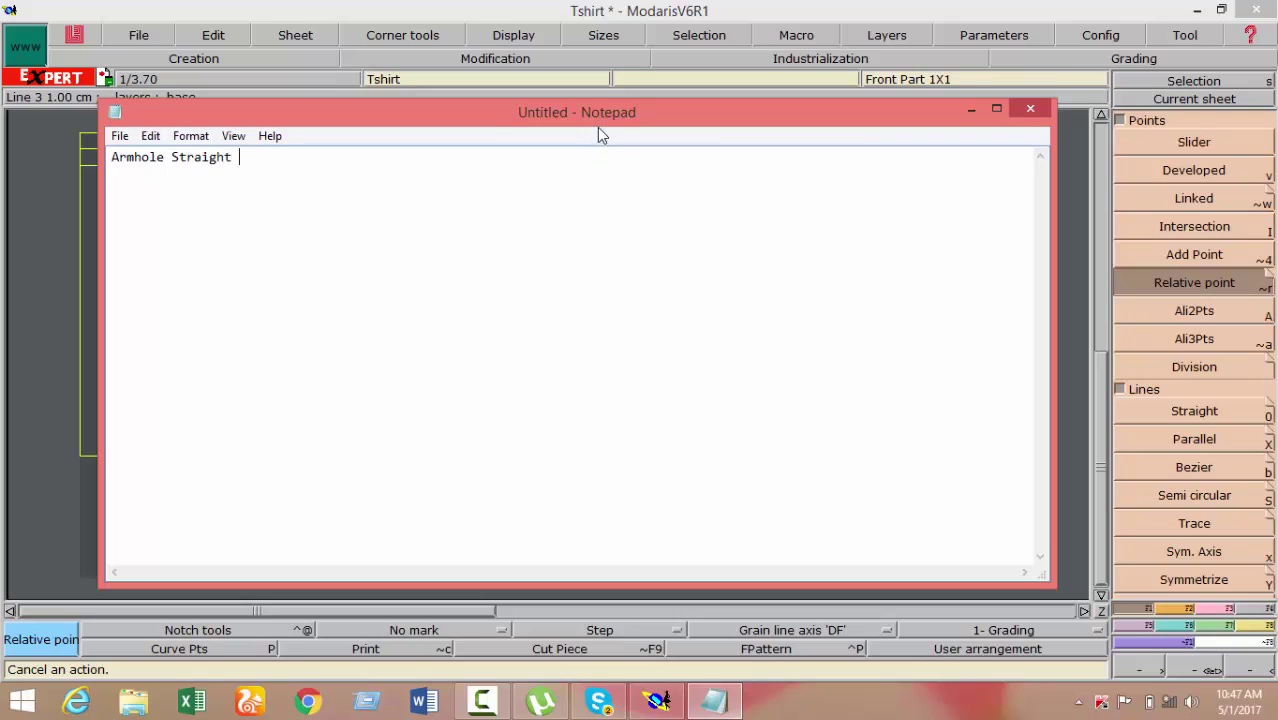
pyautogui.write('22 + ')
pyautogui.write('Scope')
pyautogui.write(' 4.5 = ')
pyautogui.write('26')
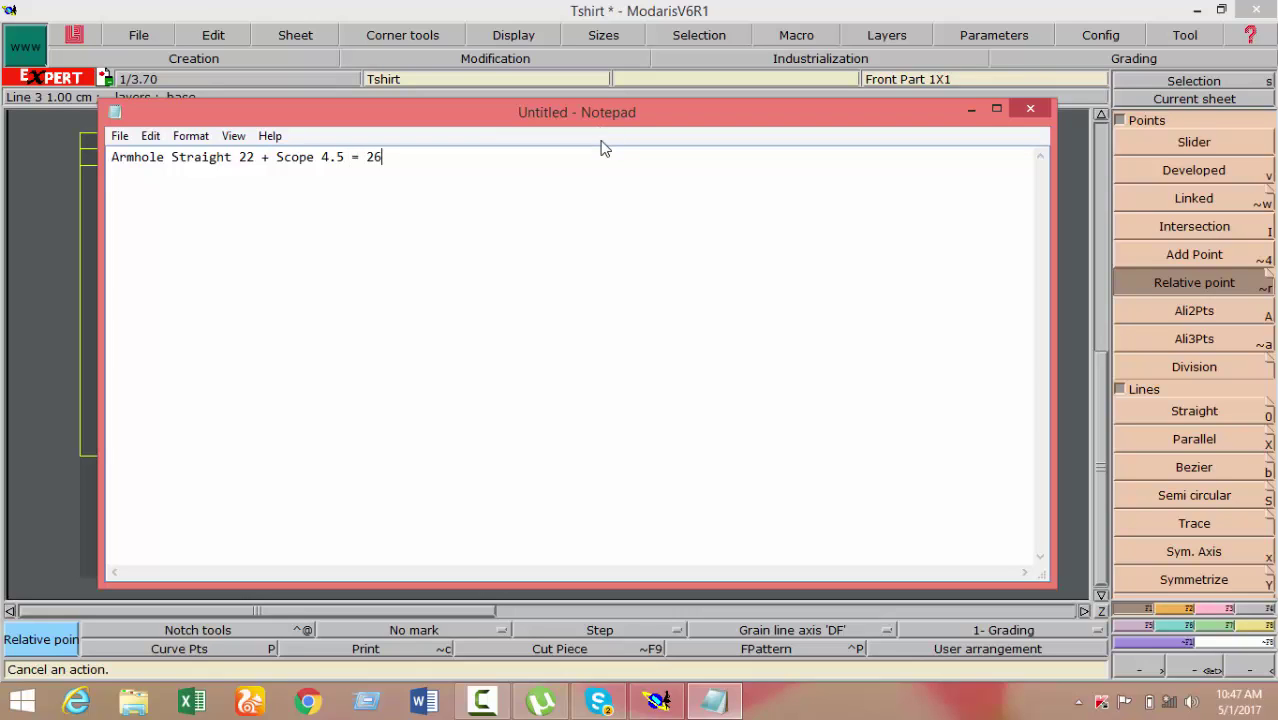
pyautogui.write('.4')
pyautogui.press('BackSpace')
pyautogui.write('5')
pyautogui.write(' - ')
pyautogui.write('3')
pyautogui.write('= 23')
pyautogui.write('.5')
pyautogui.press('BackSpace')
pyautogui.write('+')
pyautogui.write('1')
pyautogui.write('=24')
pyautogui.write('.5')
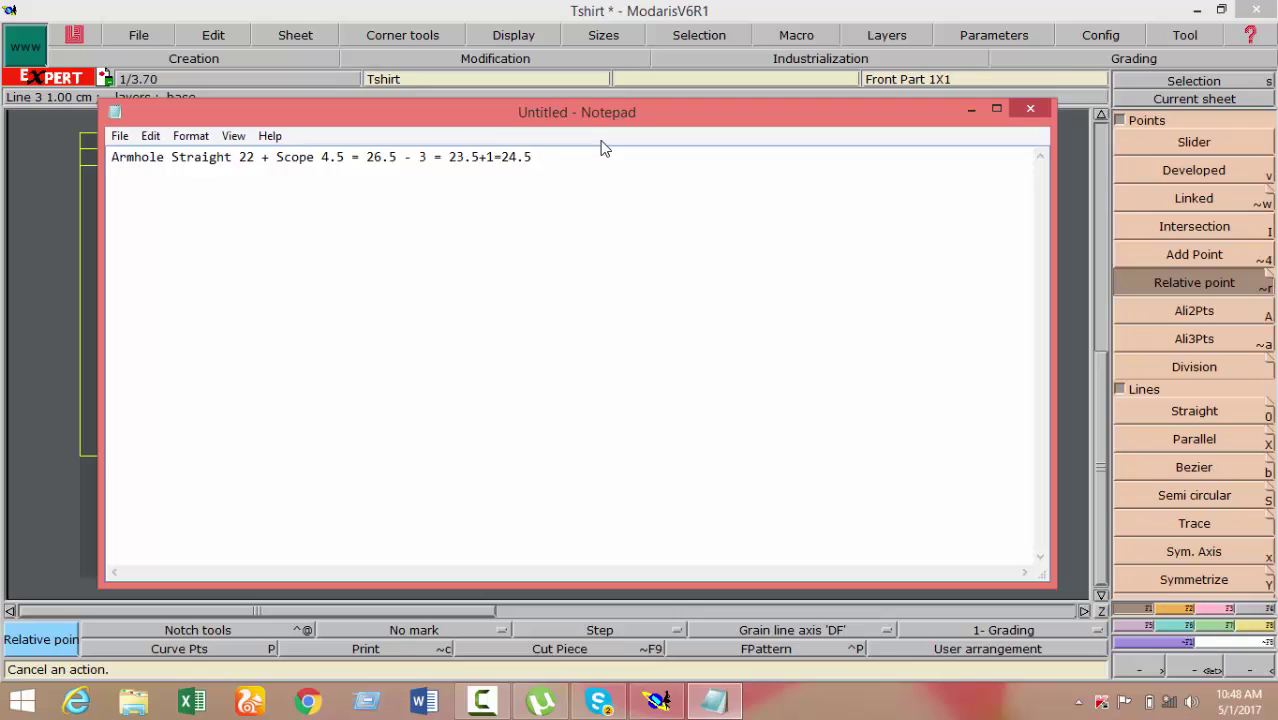
pyautogui.moveTo(559, 157)
pyautogui.mouseDown()
pyautogui.moveTo(129, 155)
pyautogui.moveTo(112, 177)
pyautogui.mouseUp()
pyautogui.click(491, 290)
pyautogui.click(971, 110)
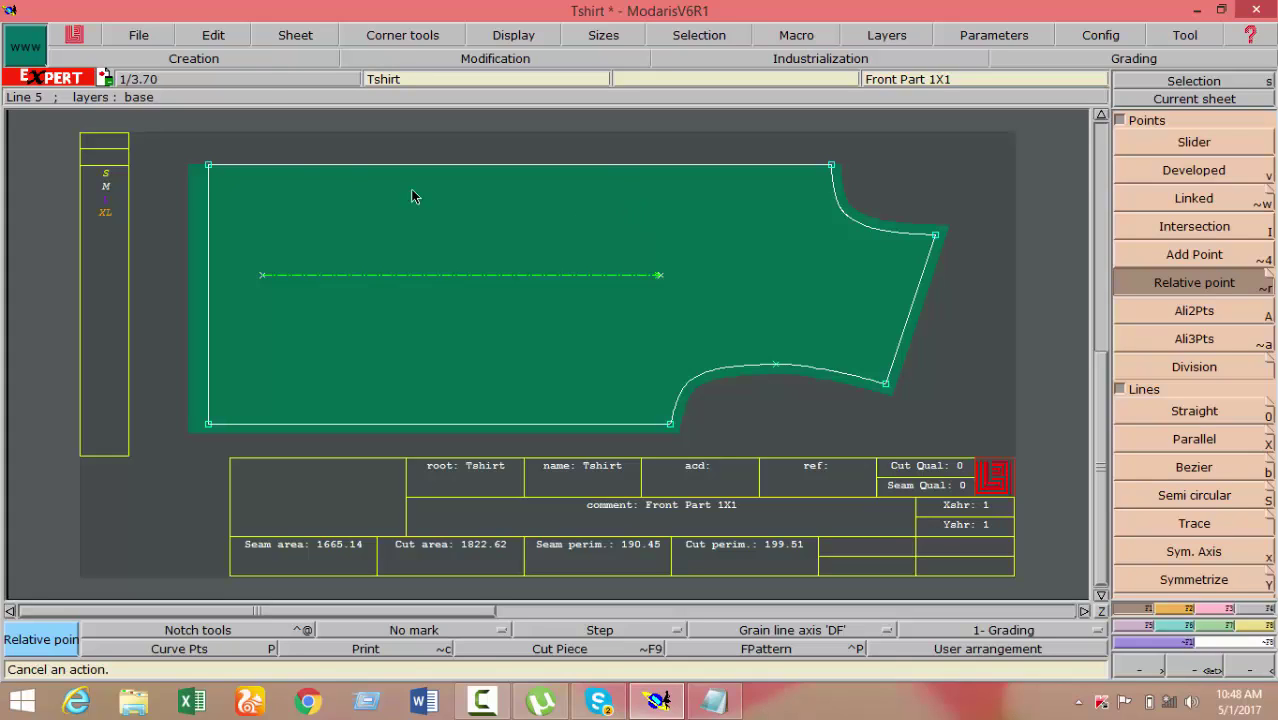
# Create the new blank sheet Tshirt4 and cancel the stray point placement on it
pyautogui.click(290, 35)
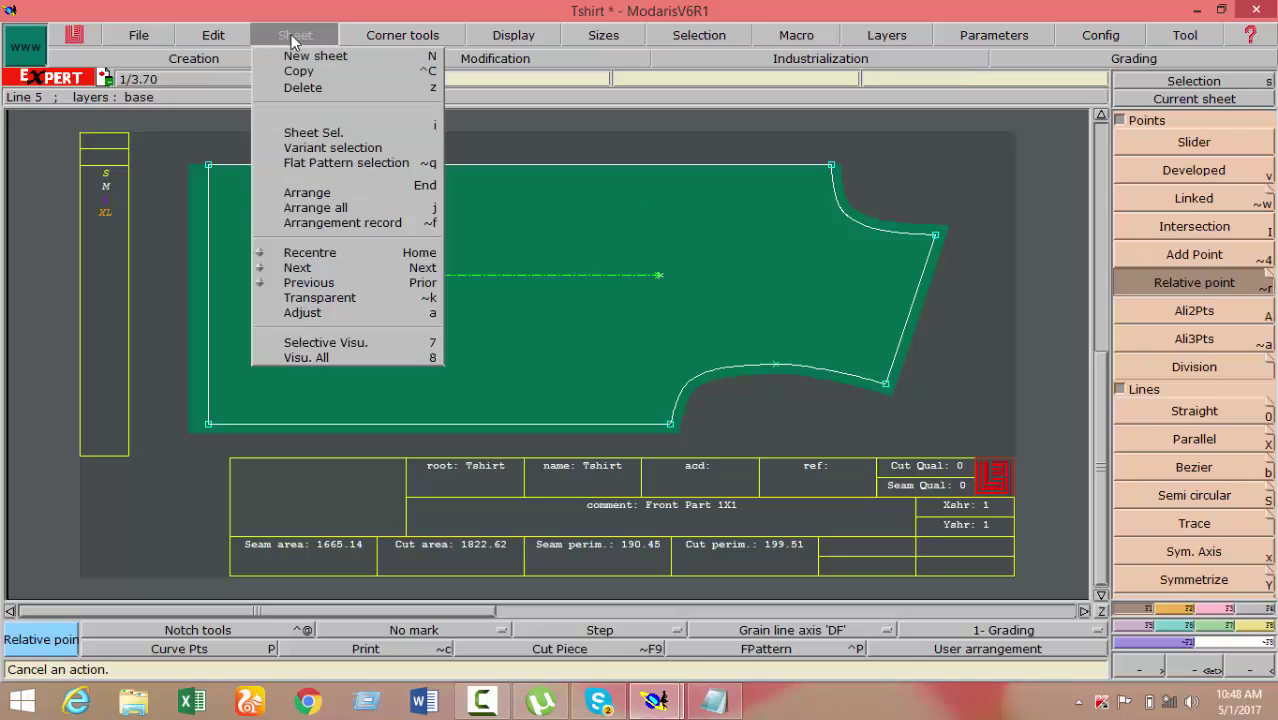
pyautogui.click(300, 56)
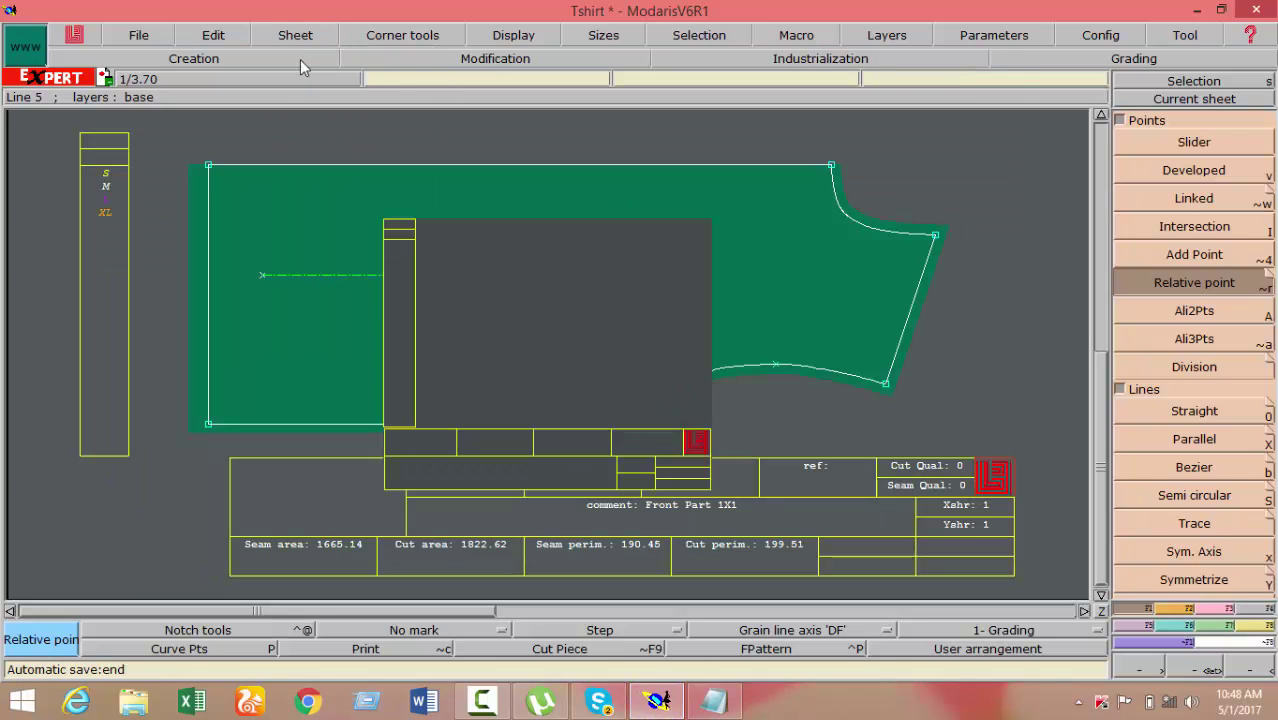
pyautogui.click(492, 305)
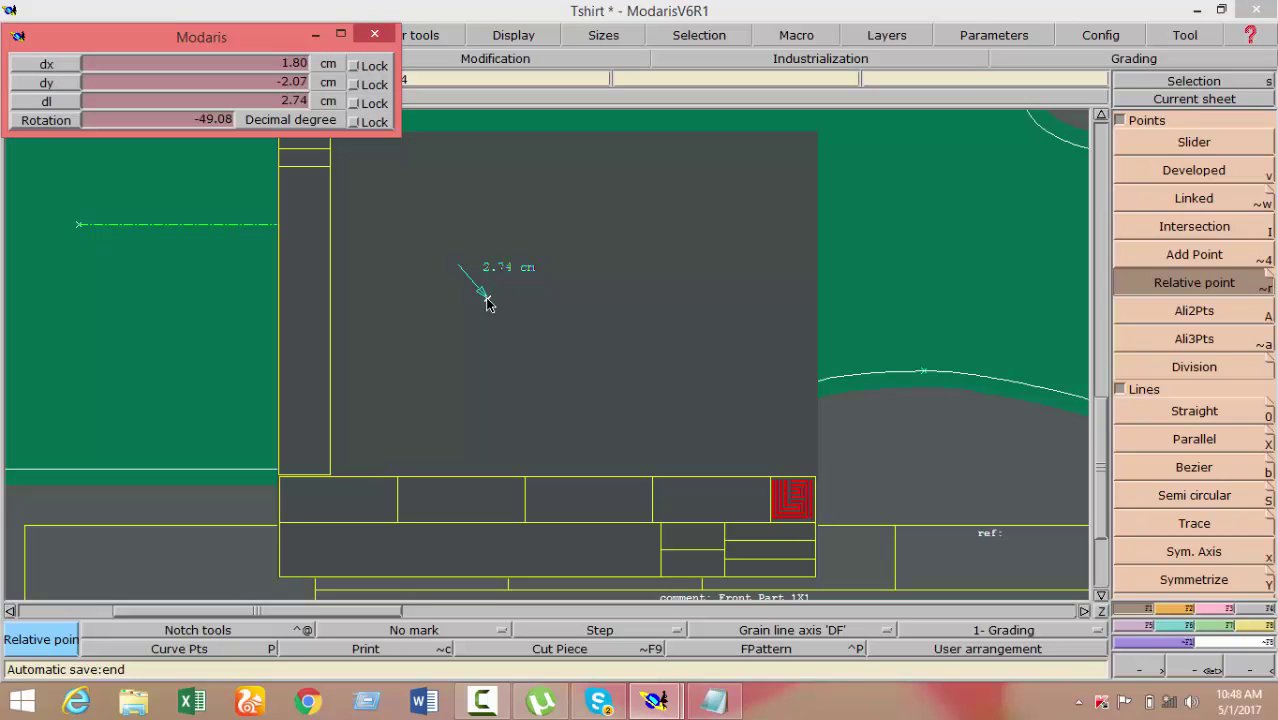
pyautogui.rightClick(487, 304)
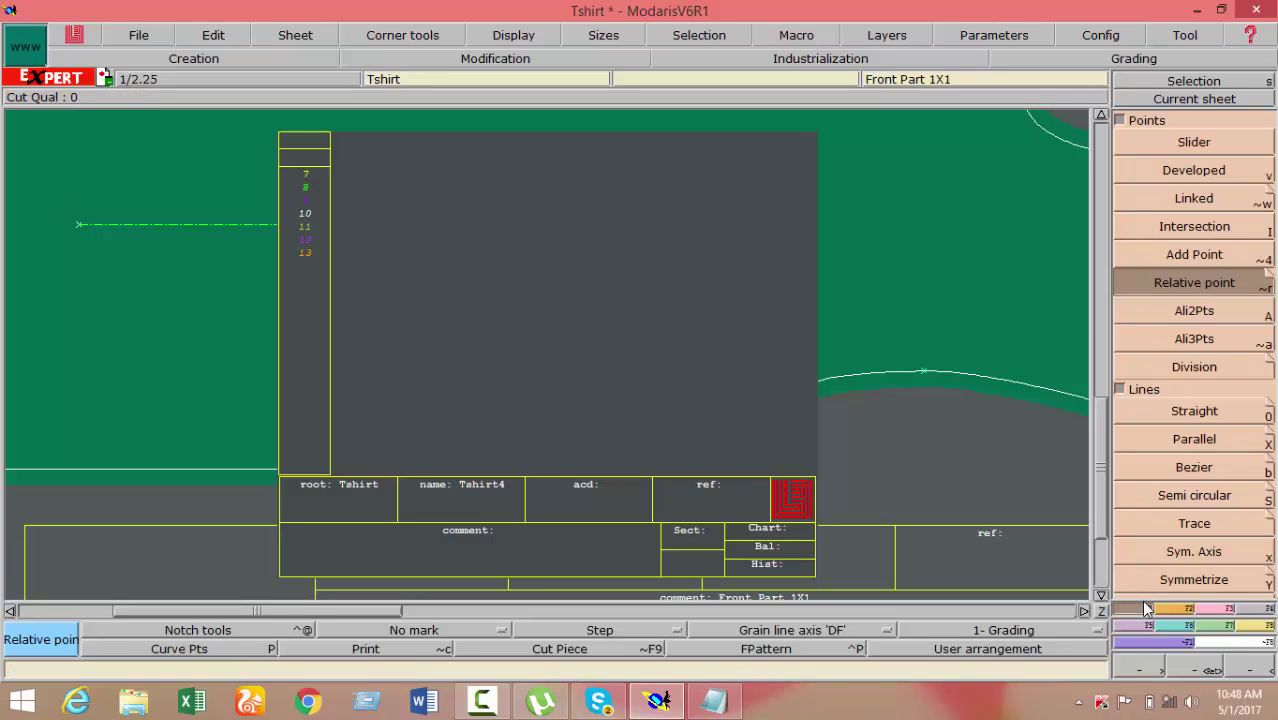
# Draw a 44 cm horizontal straight line on the new sheet
pyautogui.click(1196, 411)
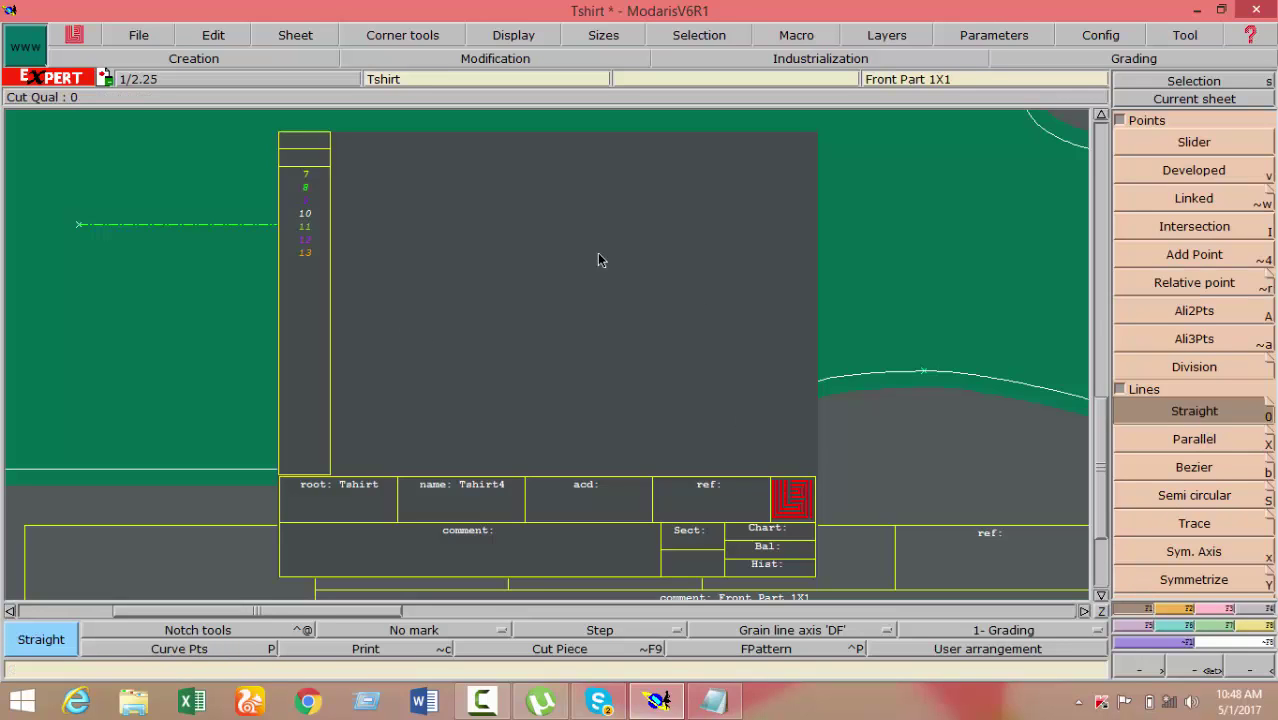
pyautogui.click(774, 230)
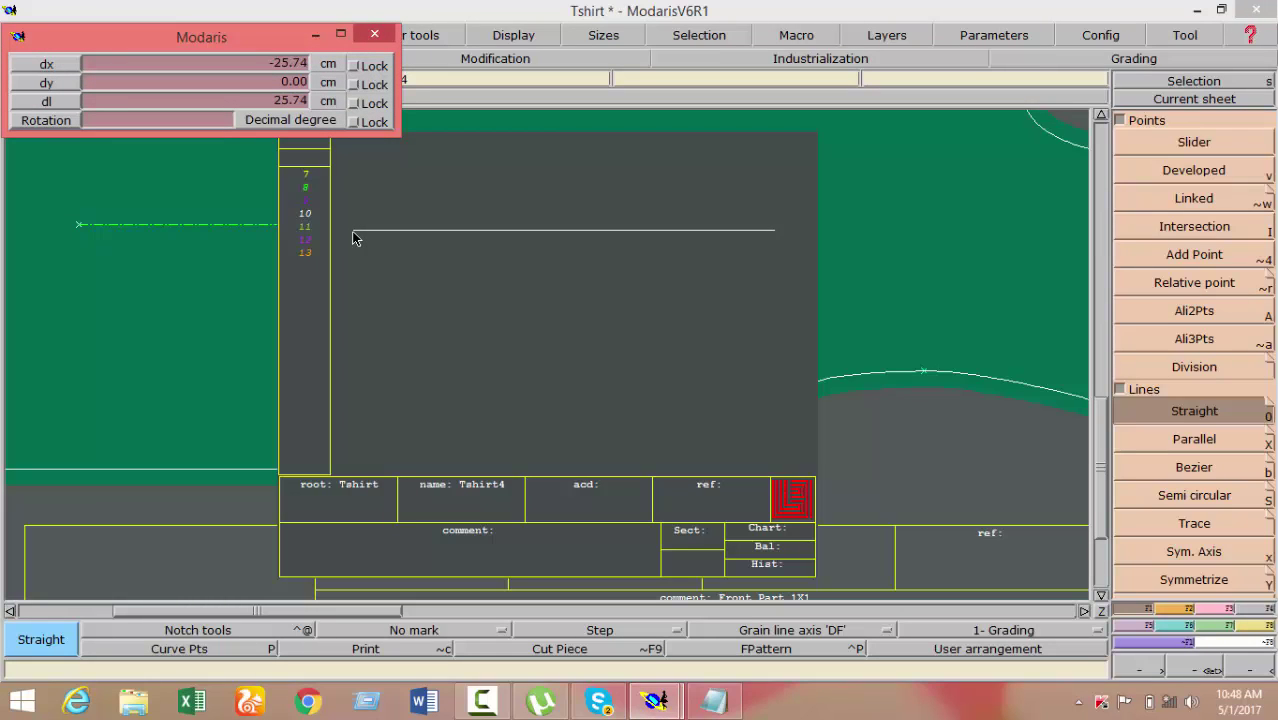
pyautogui.press('BackSpace')
pyautogui.write('44')
pyautogui.press('Return')
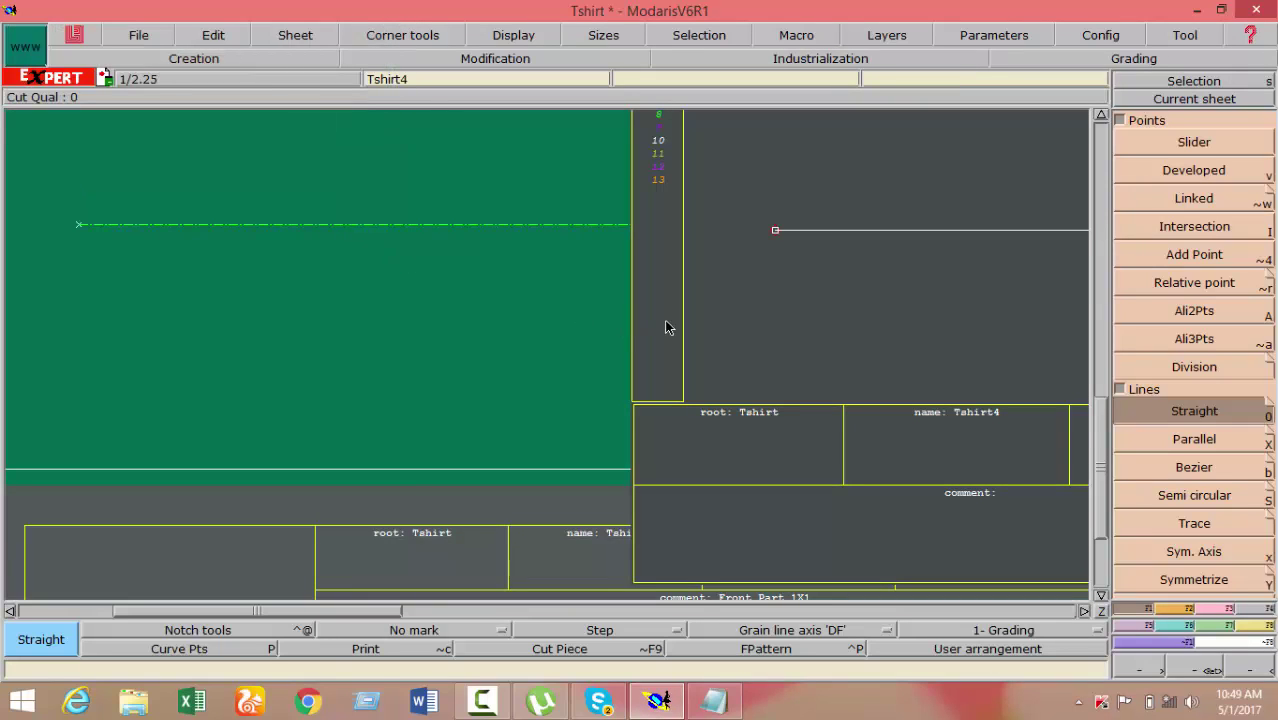
pyautogui.press('F10')
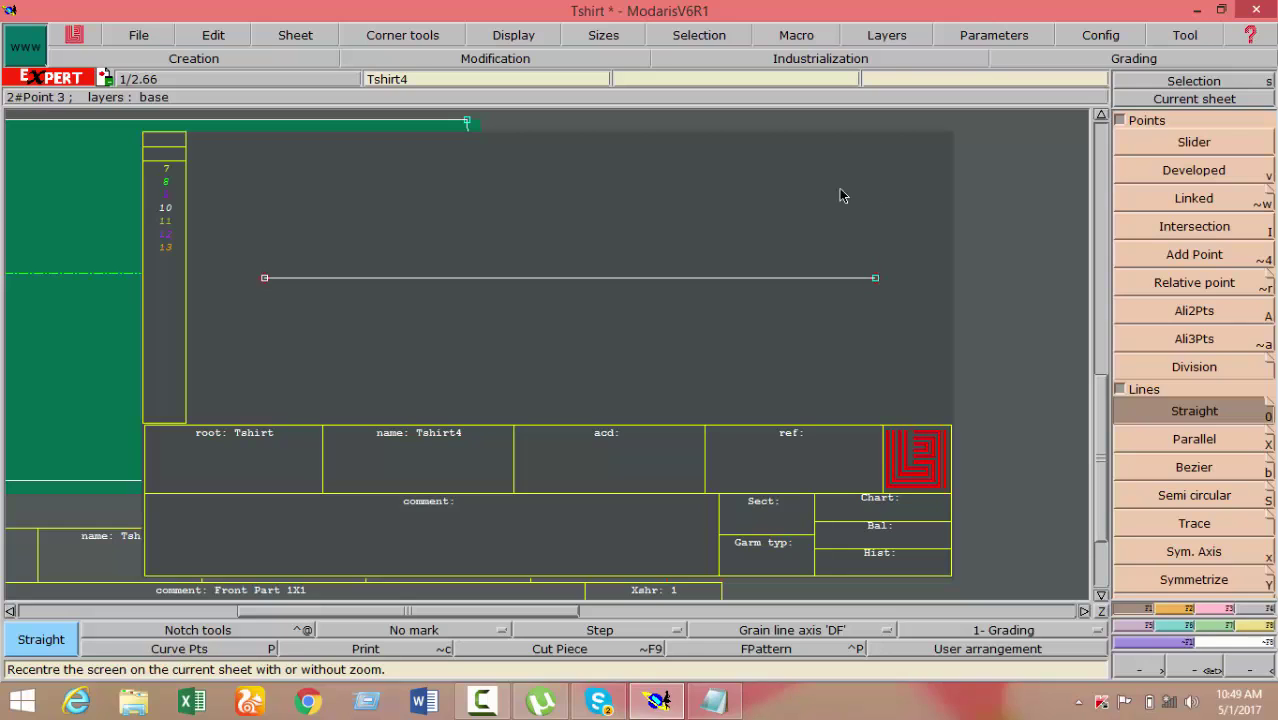
# Drop a 28.88 cm vertical line down from the horizontal line's right end
pyautogui.click(876, 228)
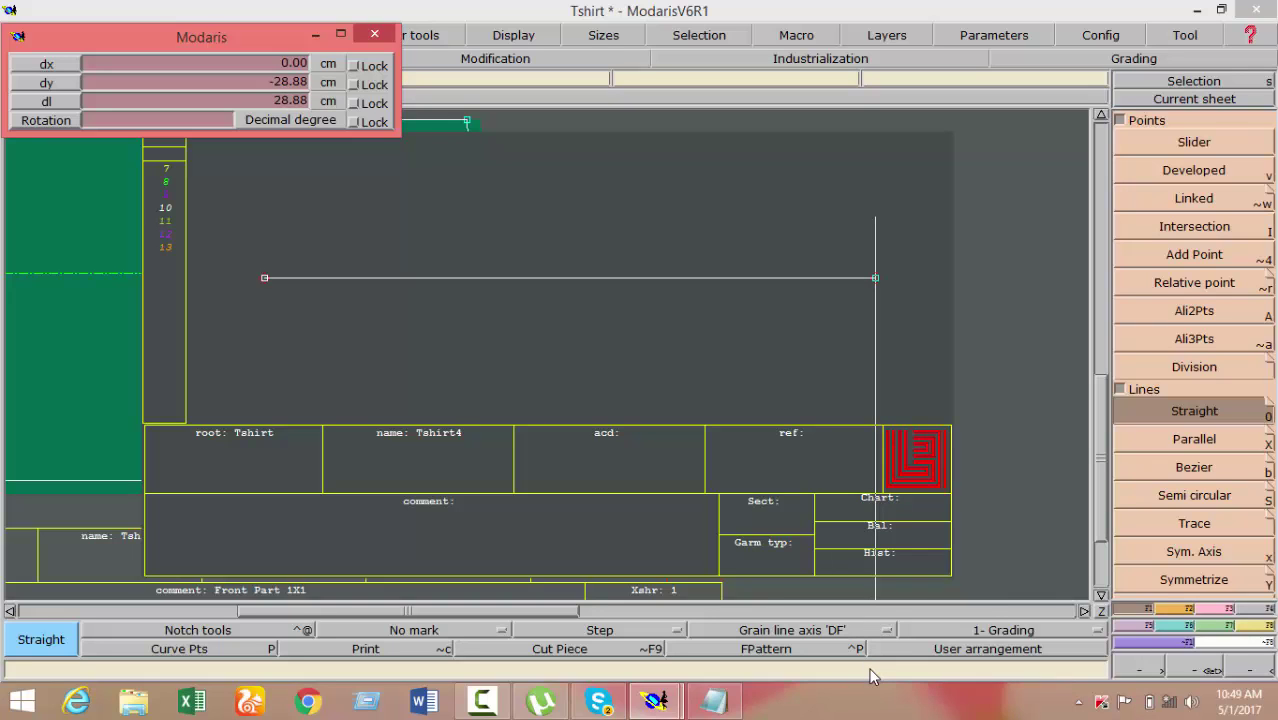
pyautogui.press('Return')
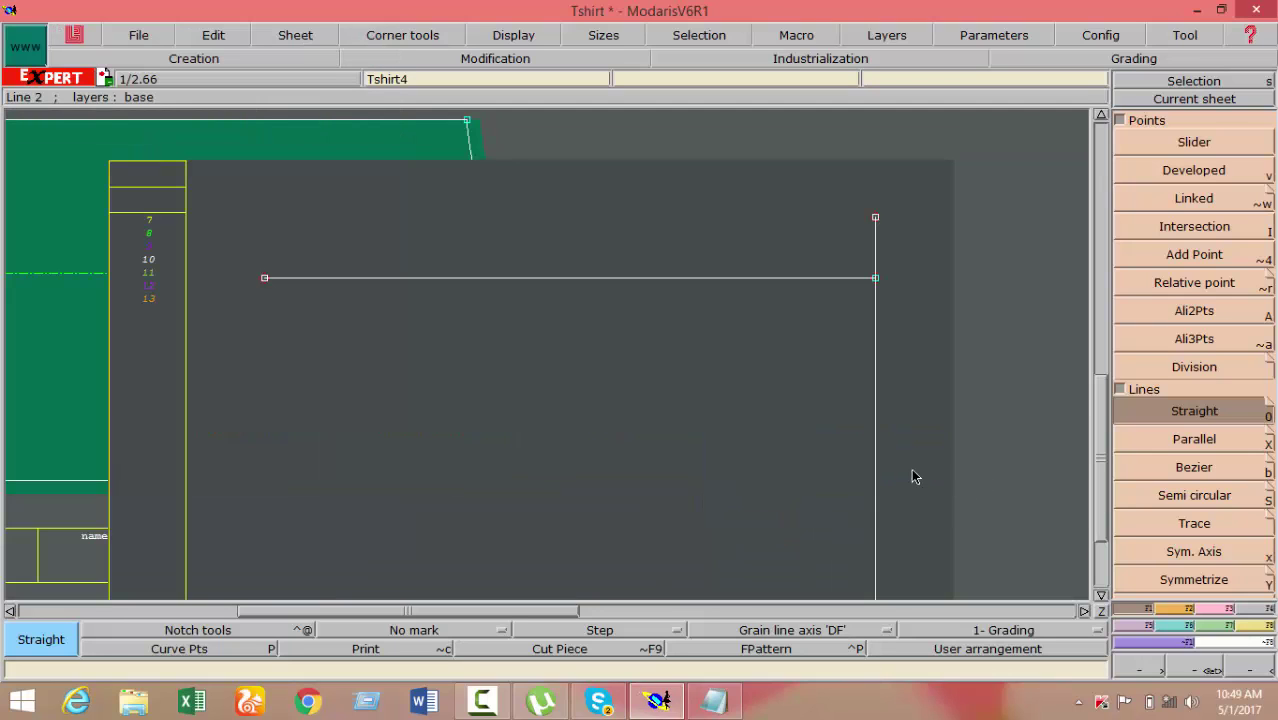
pyautogui.press('Home')
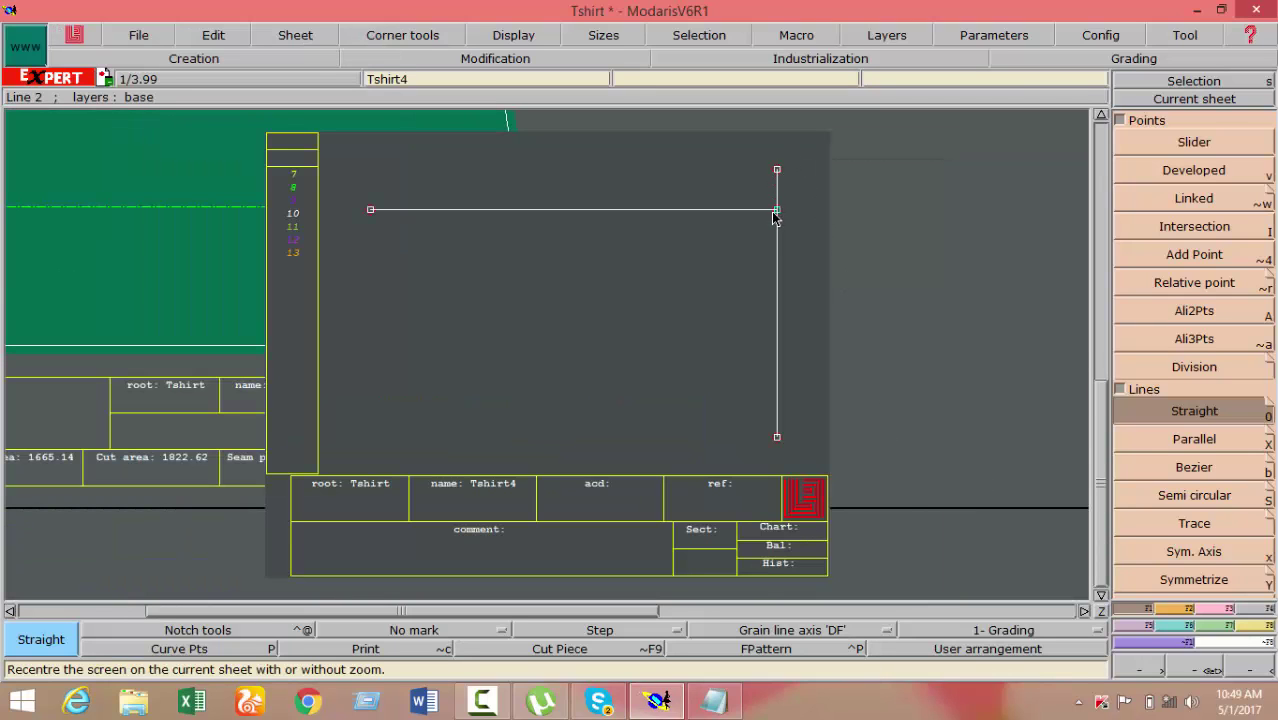
pyautogui.click(1248, 627)
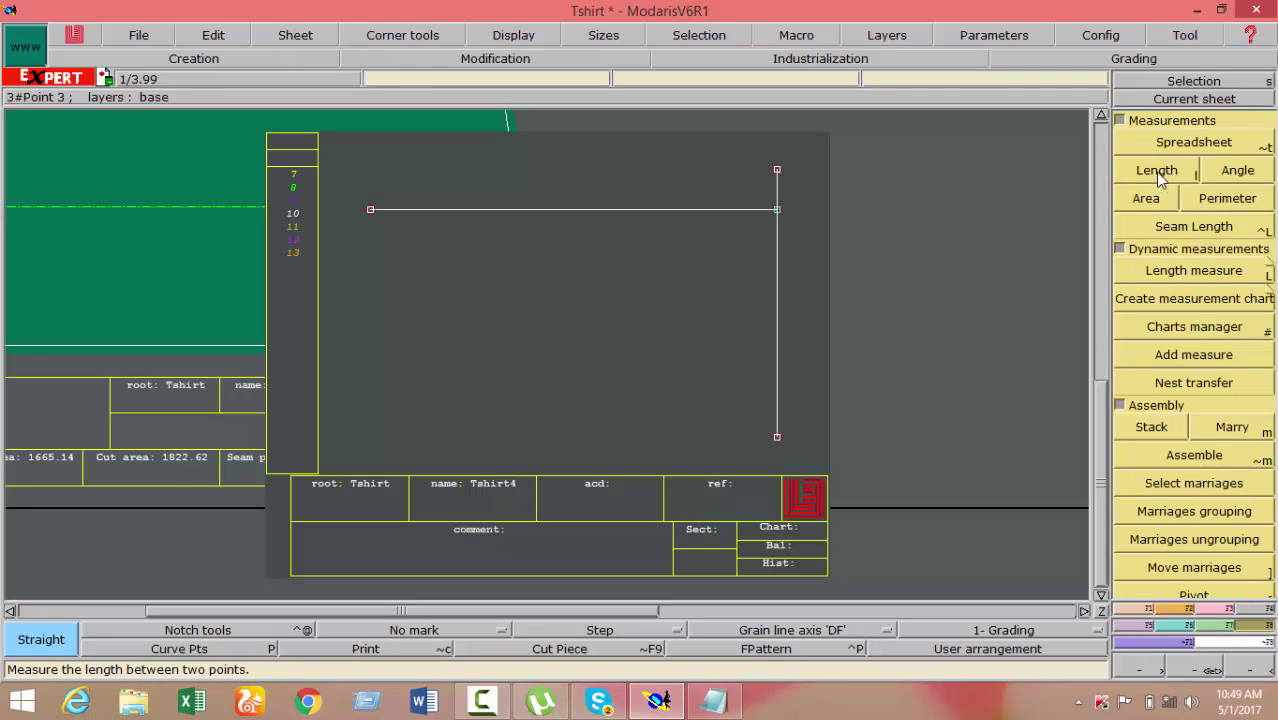
pyautogui.click(1156, 170)
pyautogui.click(777, 210)
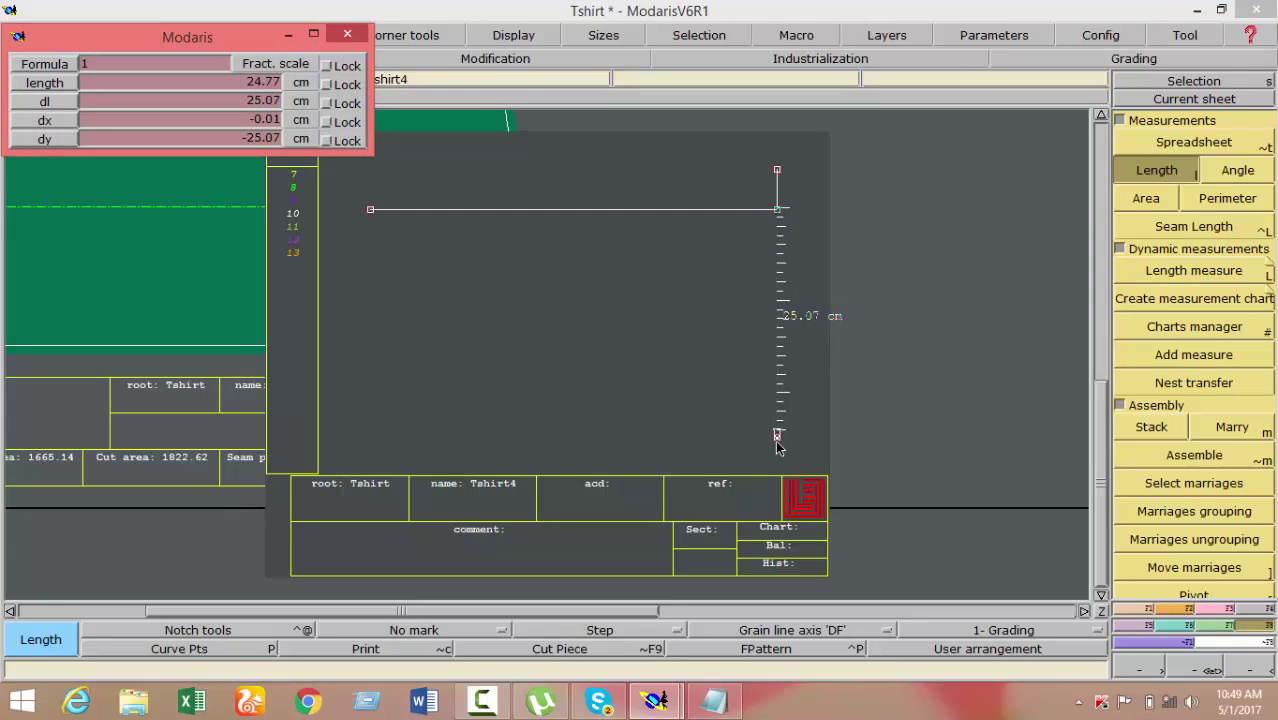
pyautogui.click(787, 316)
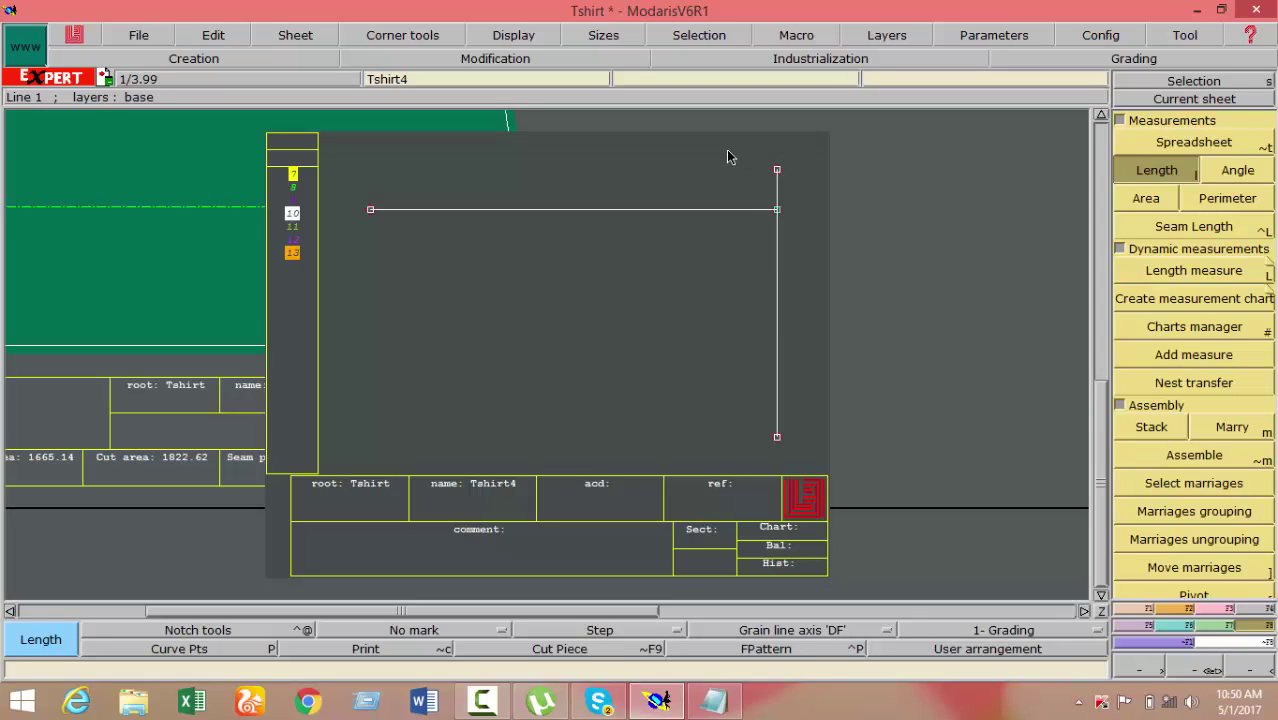
pyautogui.press('z')
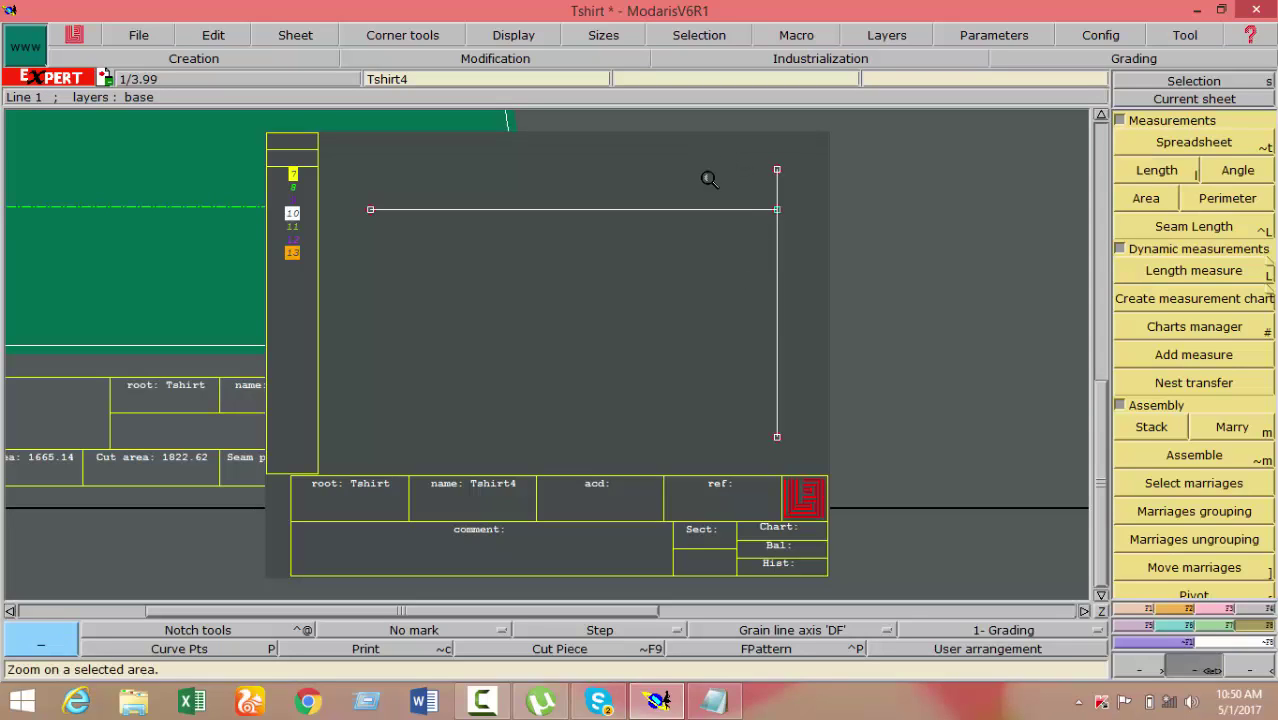
pyautogui.moveTo(702, 176); pyautogui.dragTo(808, 288)
pyautogui.moveTo(636, 245); pyautogui.dragTo(776, 371)
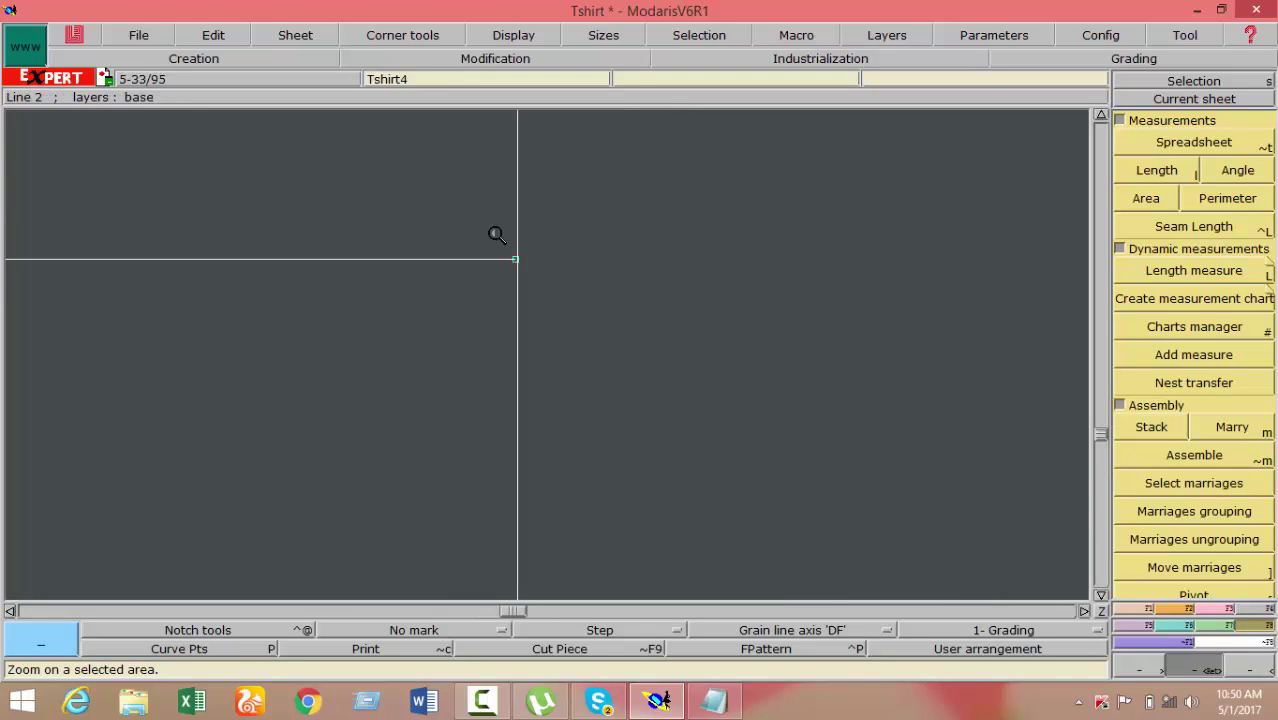
pyautogui.moveTo(468, 220); pyautogui.dragTo(652, 391)
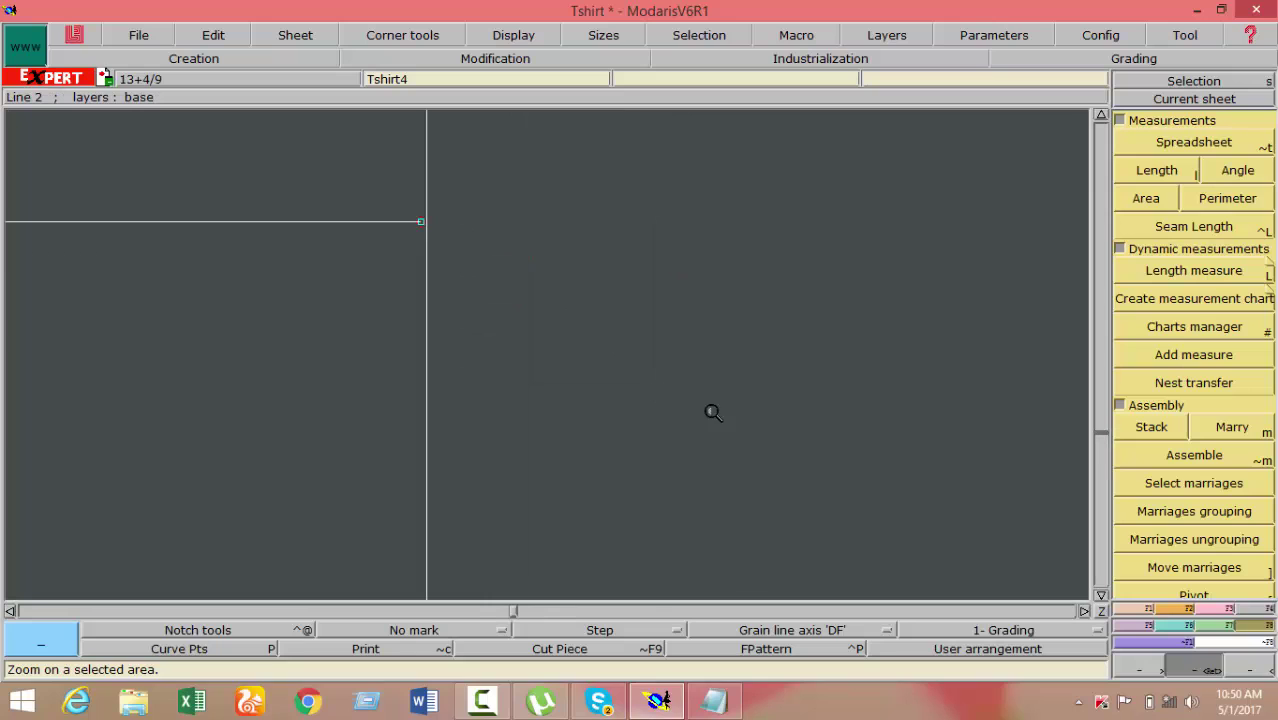
pyautogui.click(1210, 608)
pyautogui.click(1193, 170)
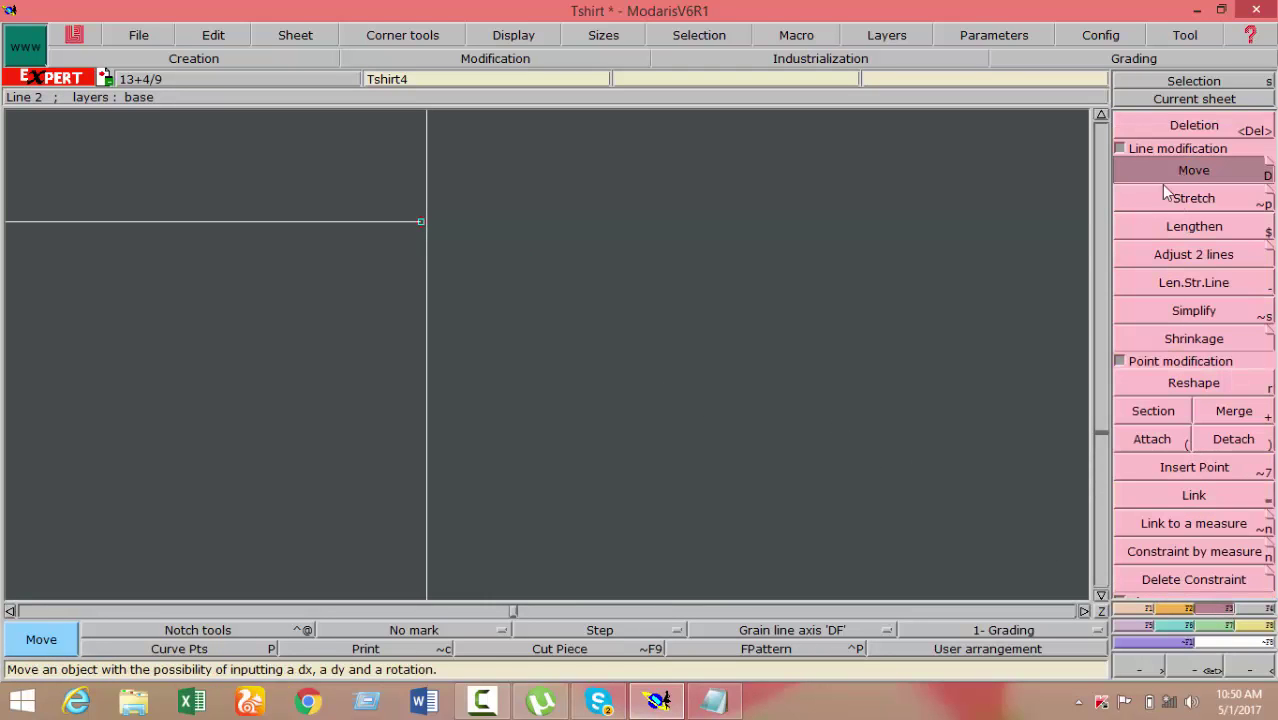
pyautogui.press('z')
pyautogui.moveTo(344, 165); pyautogui.dragTo(485, 273)
pyautogui.click(485, 273)
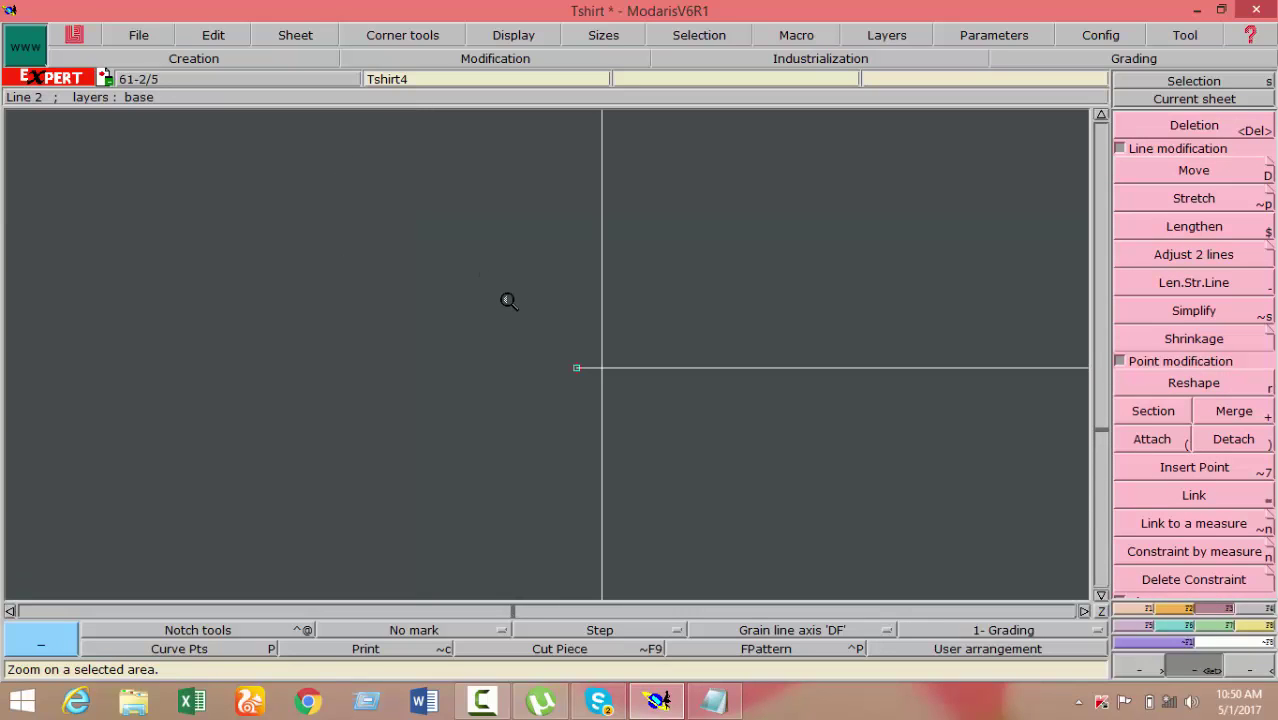
# Add a parallel vertical line 11 cm left of the first and bring back the Notepad calculation
pyautogui.press('Home')
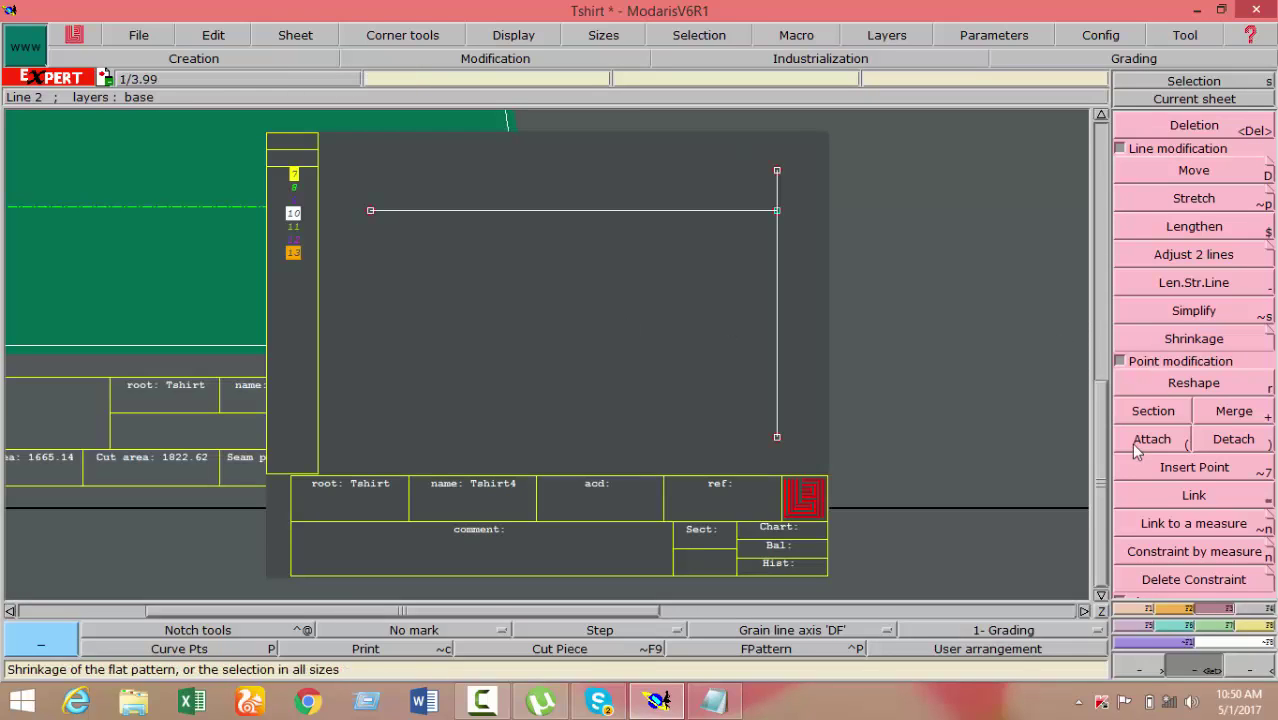
pyautogui.click(1137, 617)
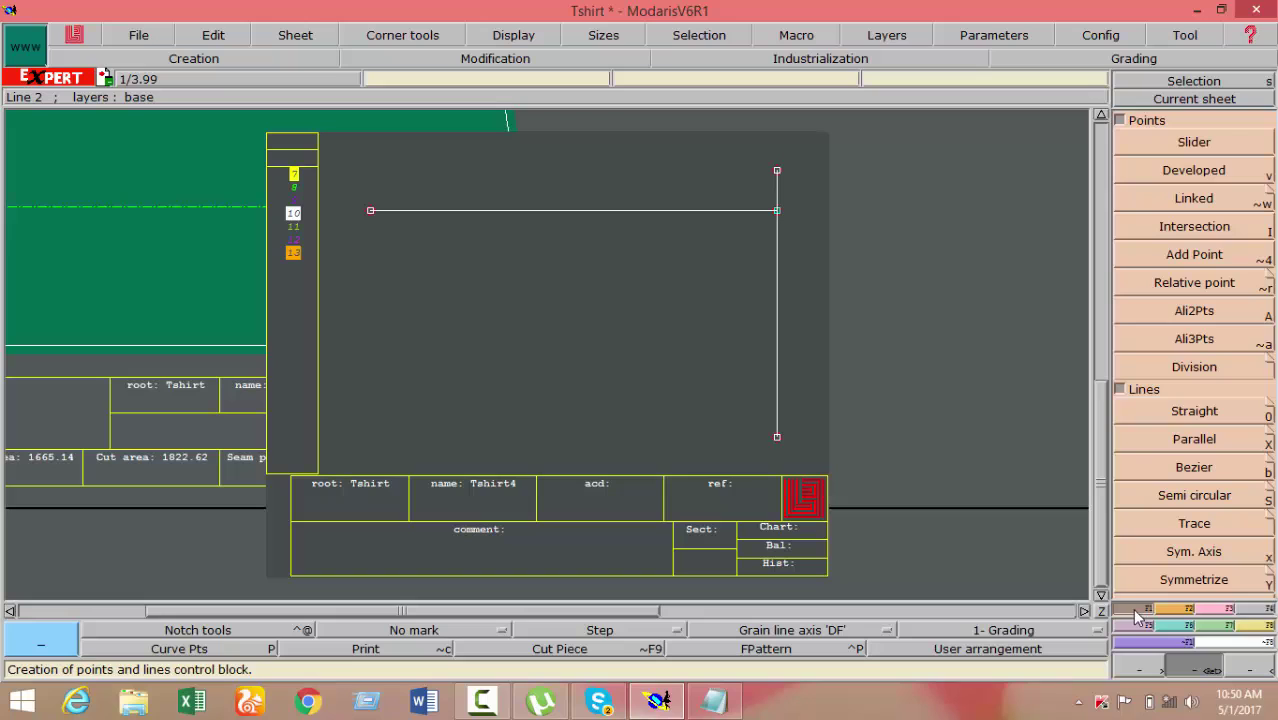
pyautogui.click(1156, 442)
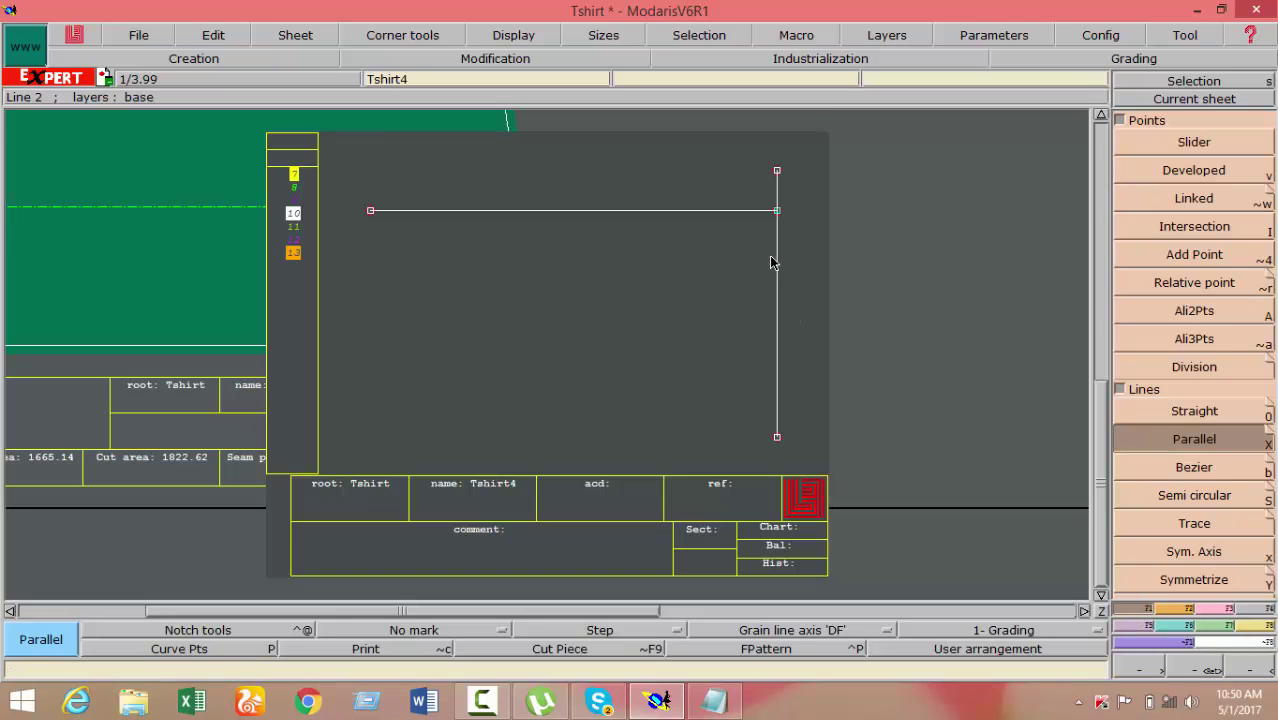
pyautogui.click(779, 270)
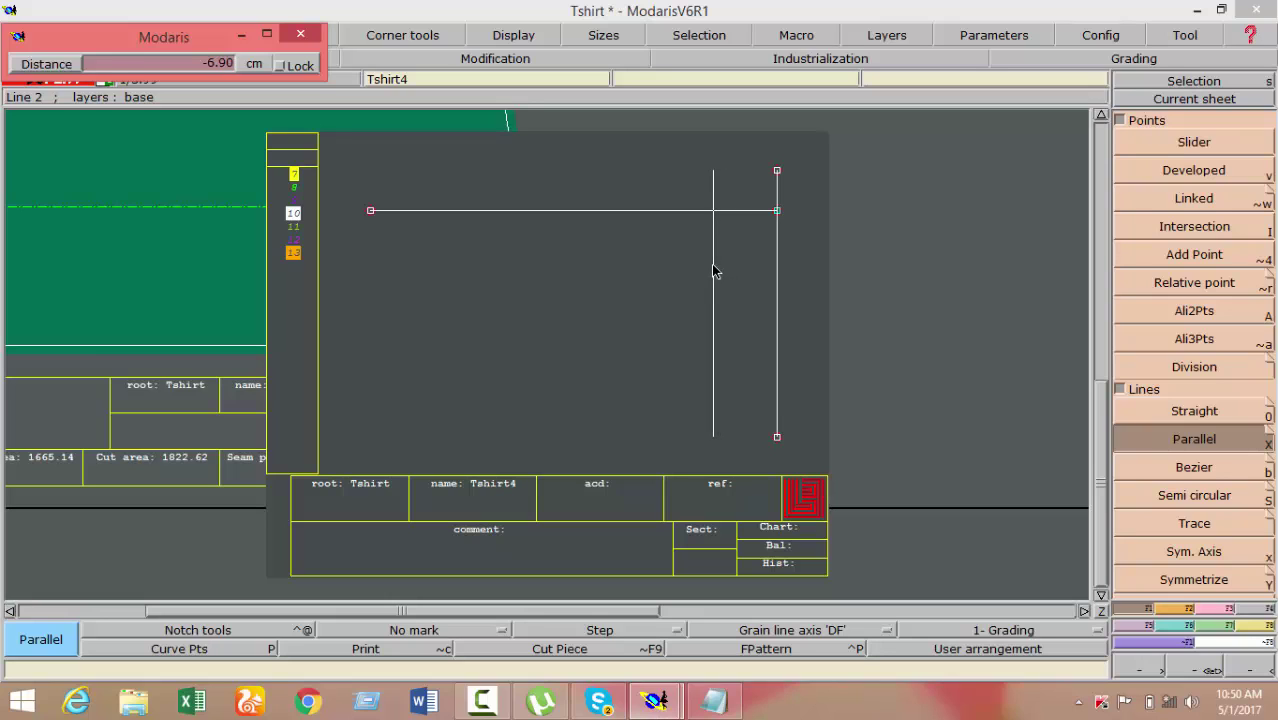
pyautogui.write('11')
pyautogui.write('-13')
pyautogui.press('Return')
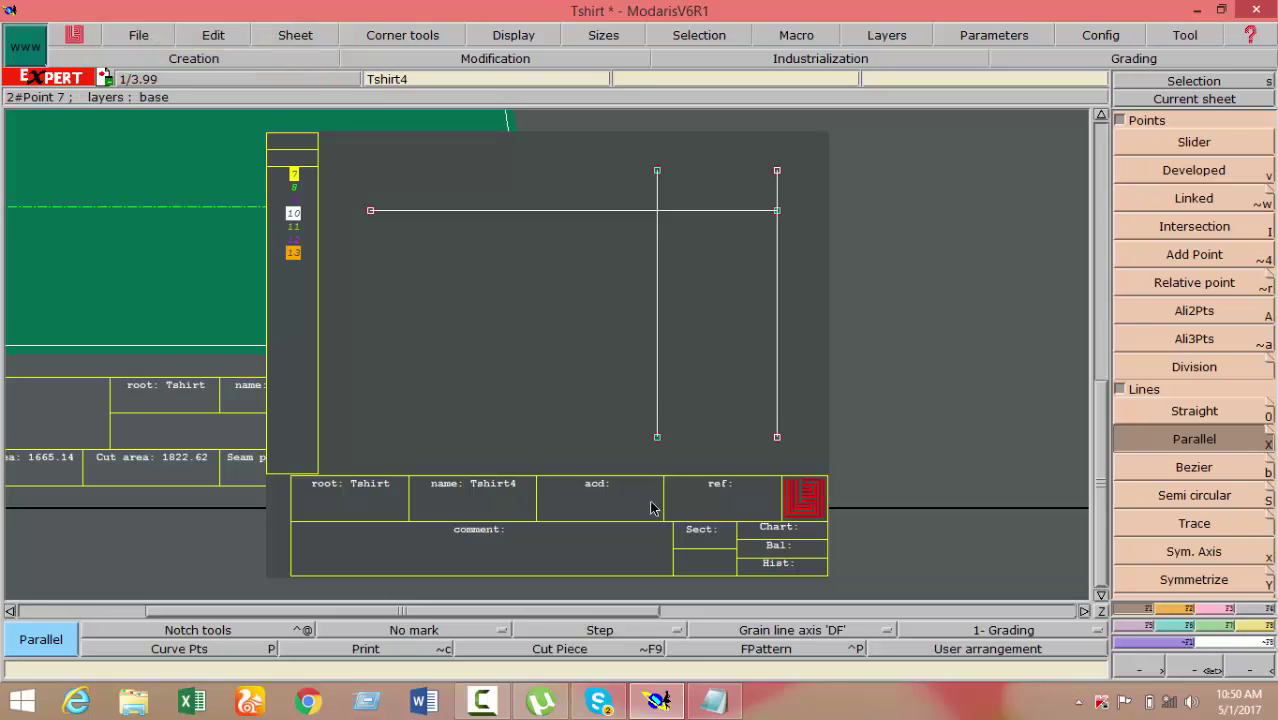
pyautogui.click(713, 701)
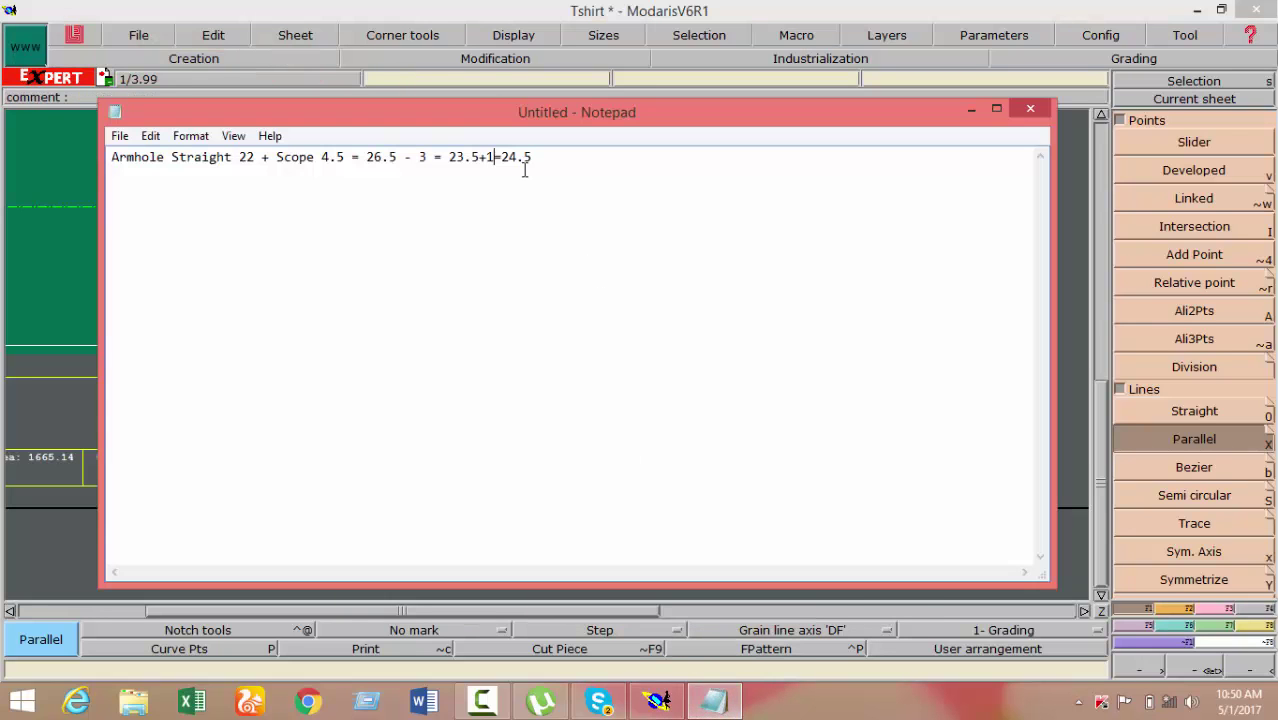
# Place a relative point on the inner vertical line, 24.58 cm from the top right corner
pyautogui.moveTo(532, 157); pyautogui.dragTo(500, 157)
pyautogui.click(559, 200)
pyautogui.click(970, 116)
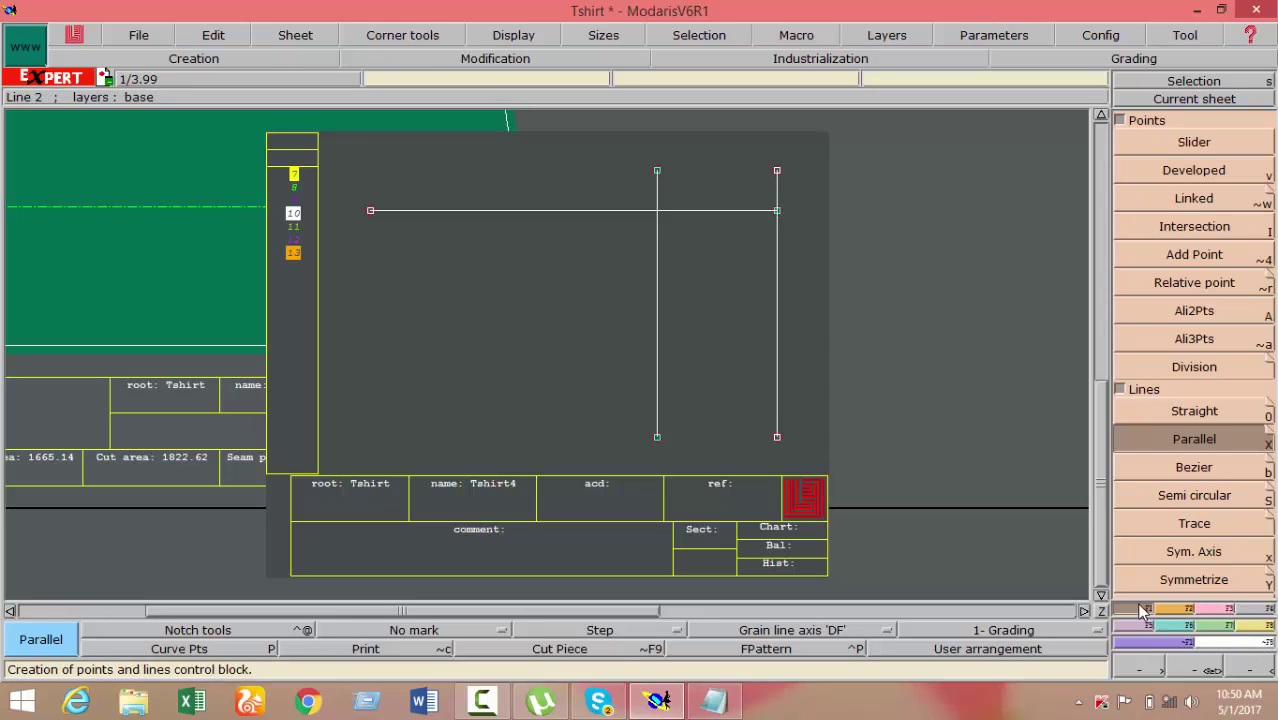
pyautogui.click(1214, 285)
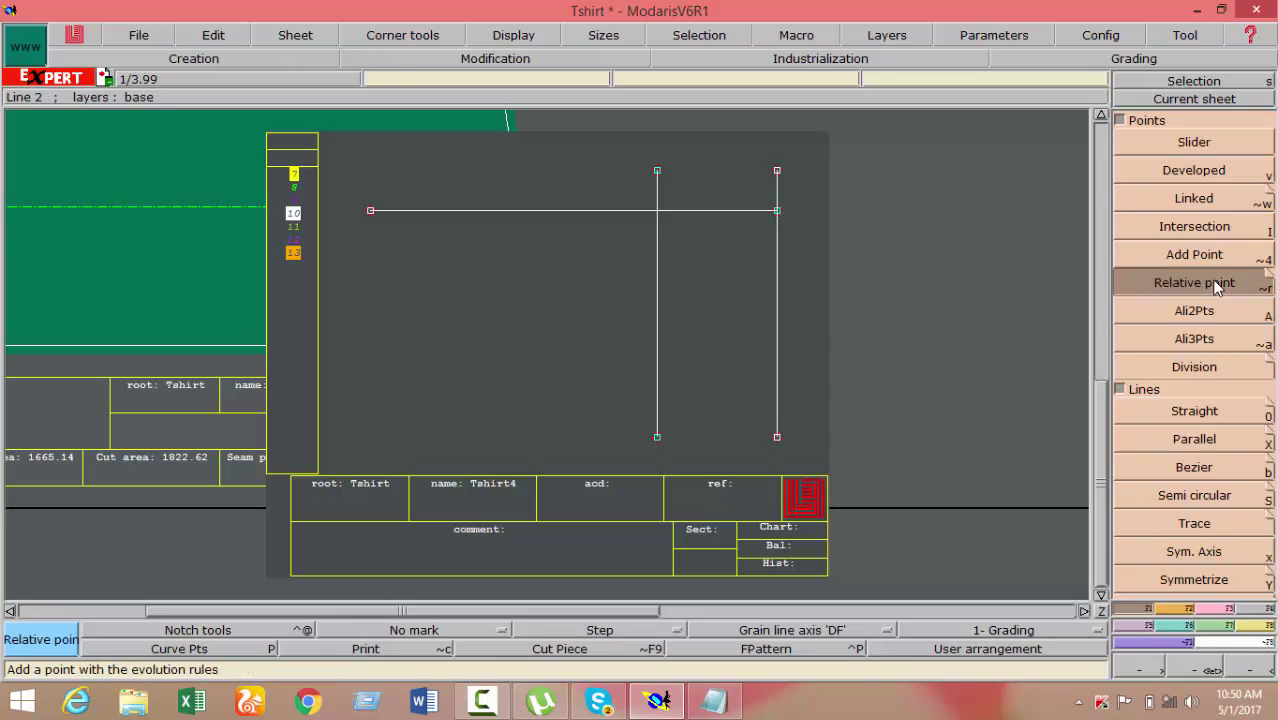
pyautogui.click(777, 211)
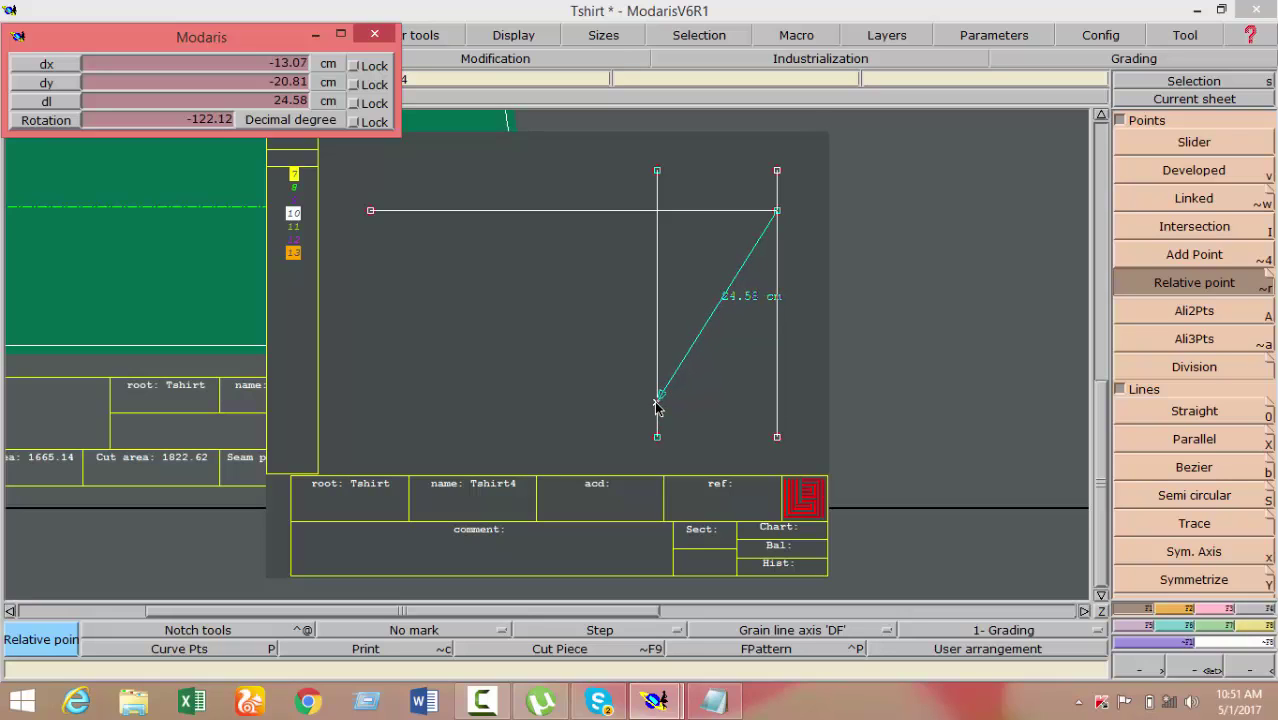
pyautogui.click(657, 406)
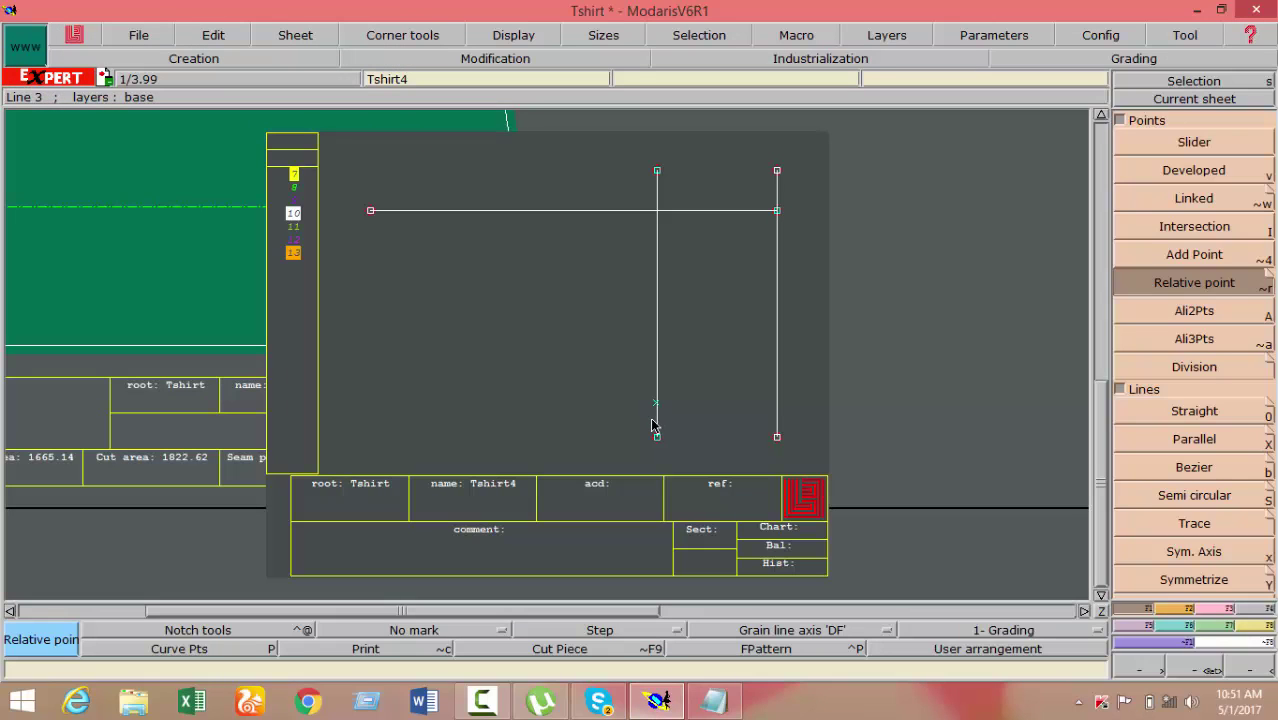
pyautogui.press('b')
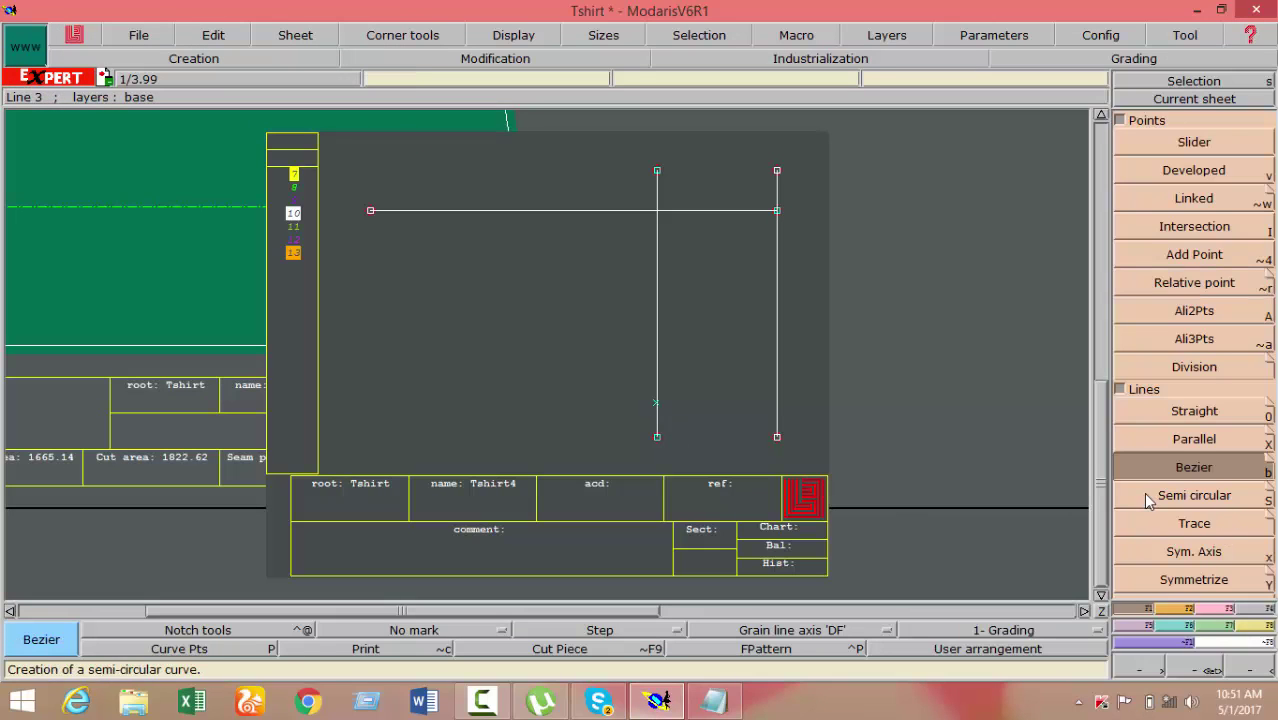
# Draw a Bezier armhole curve from 4.5 cm below the top right corner, through two bend points, to the new point
pyautogui.click(777, 211)
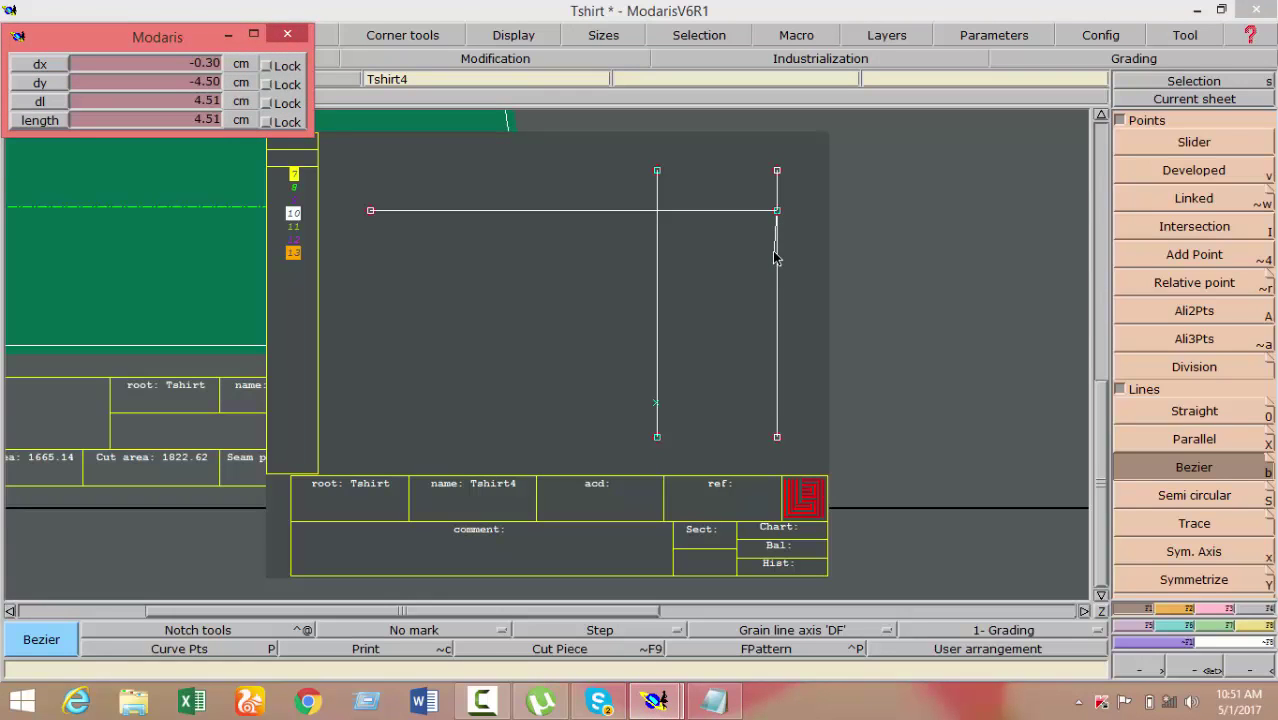
pyautogui.click(777, 256)
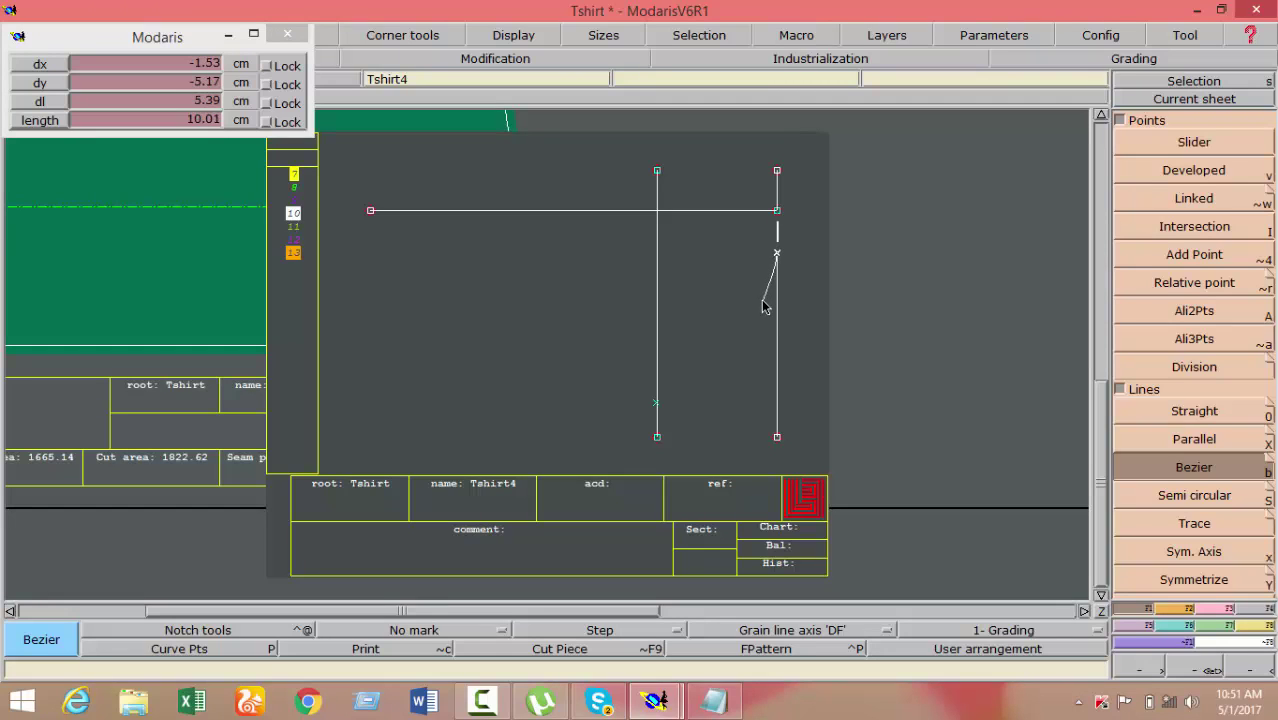
pyautogui.click(762, 301)
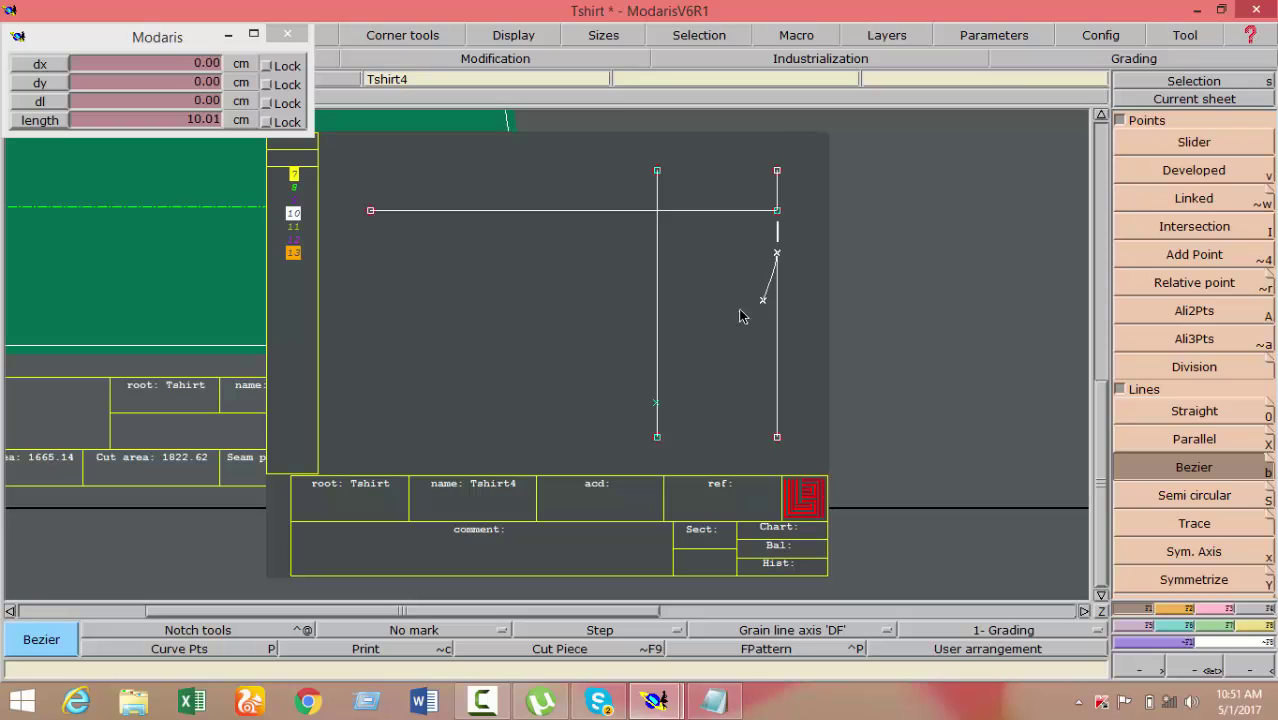
pyautogui.click(690, 353)
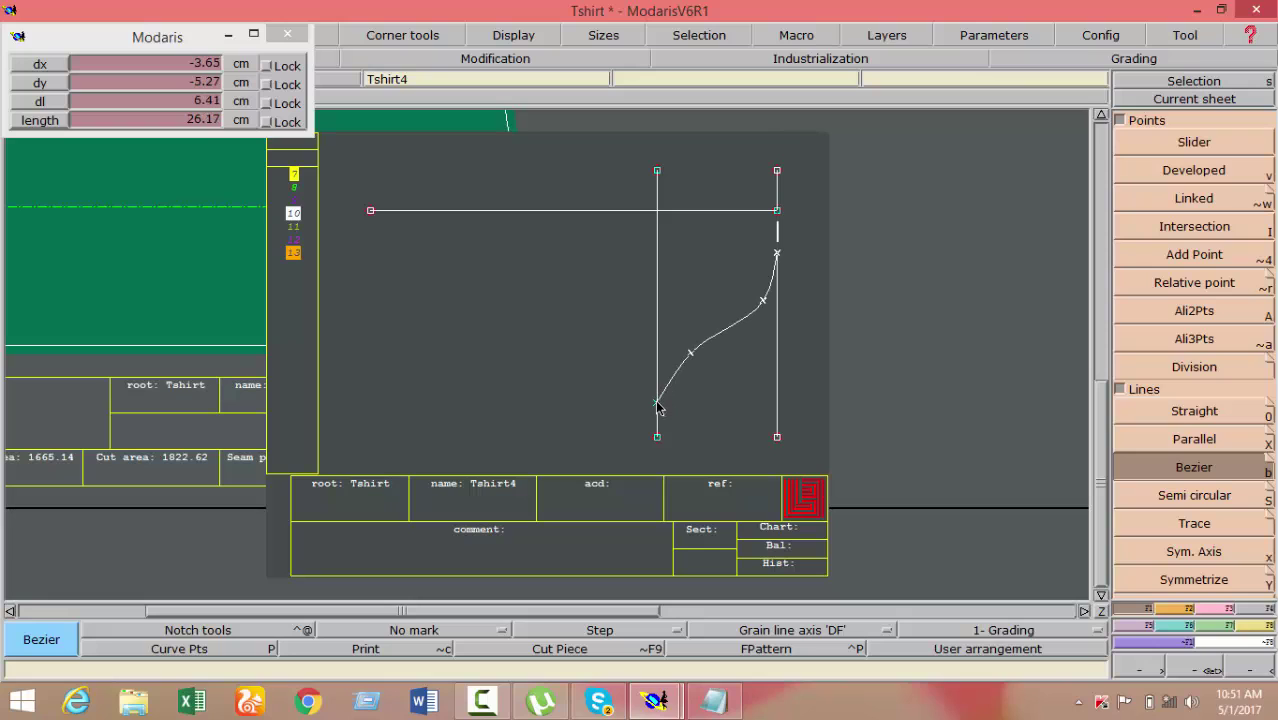
pyautogui.click(657, 403)
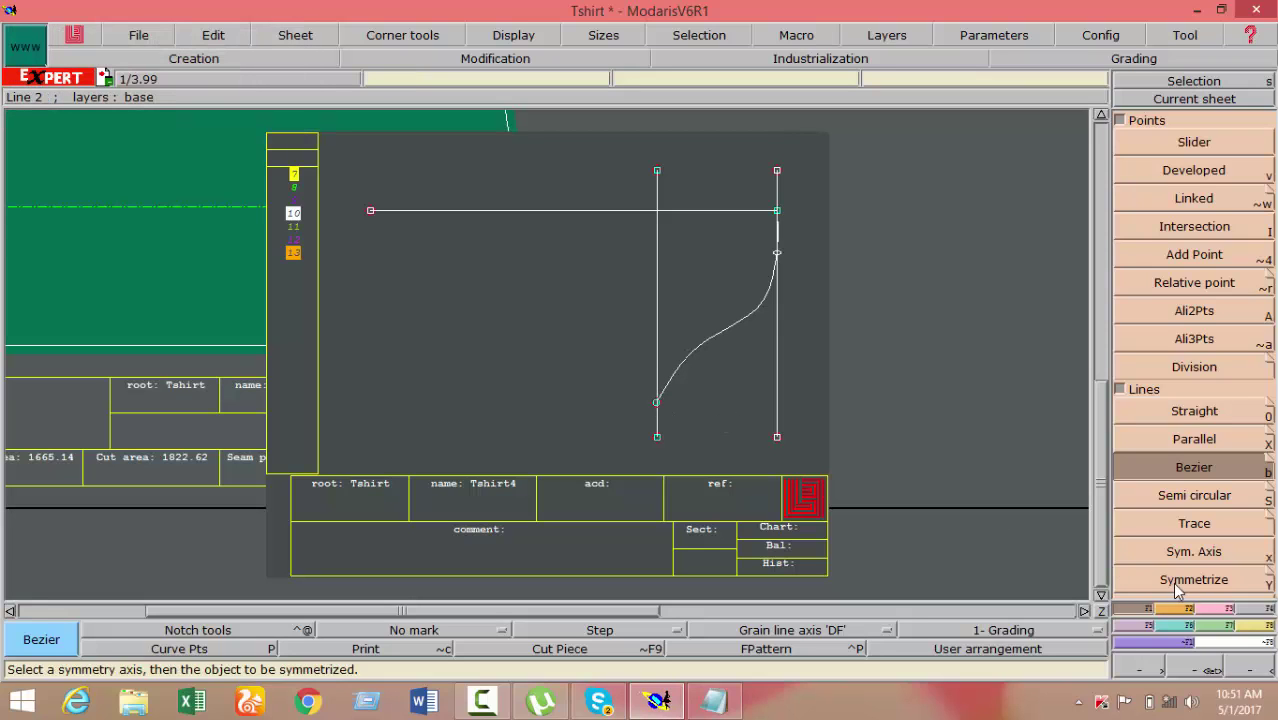
pyautogui.click(1210, 609)
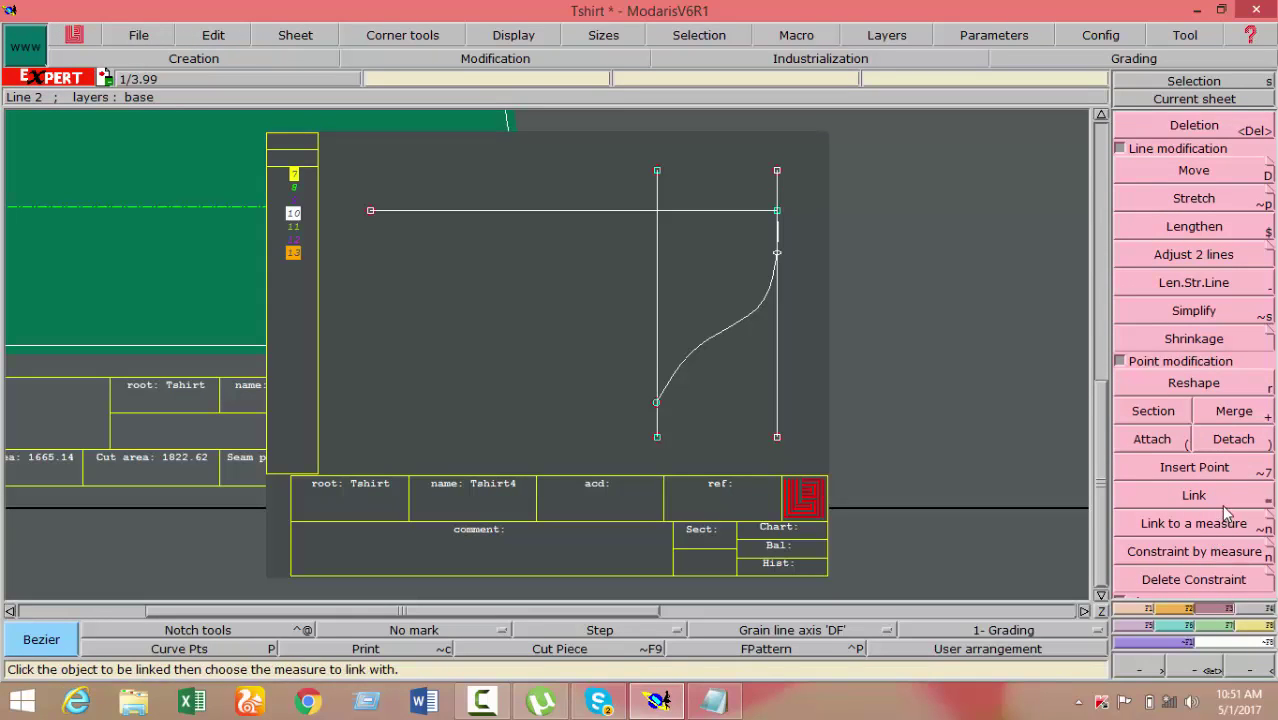
# Show the curve points with Reshape and drag the armhole curve's bend points into a smoother S shape
pyautogui.click(1193, 383)
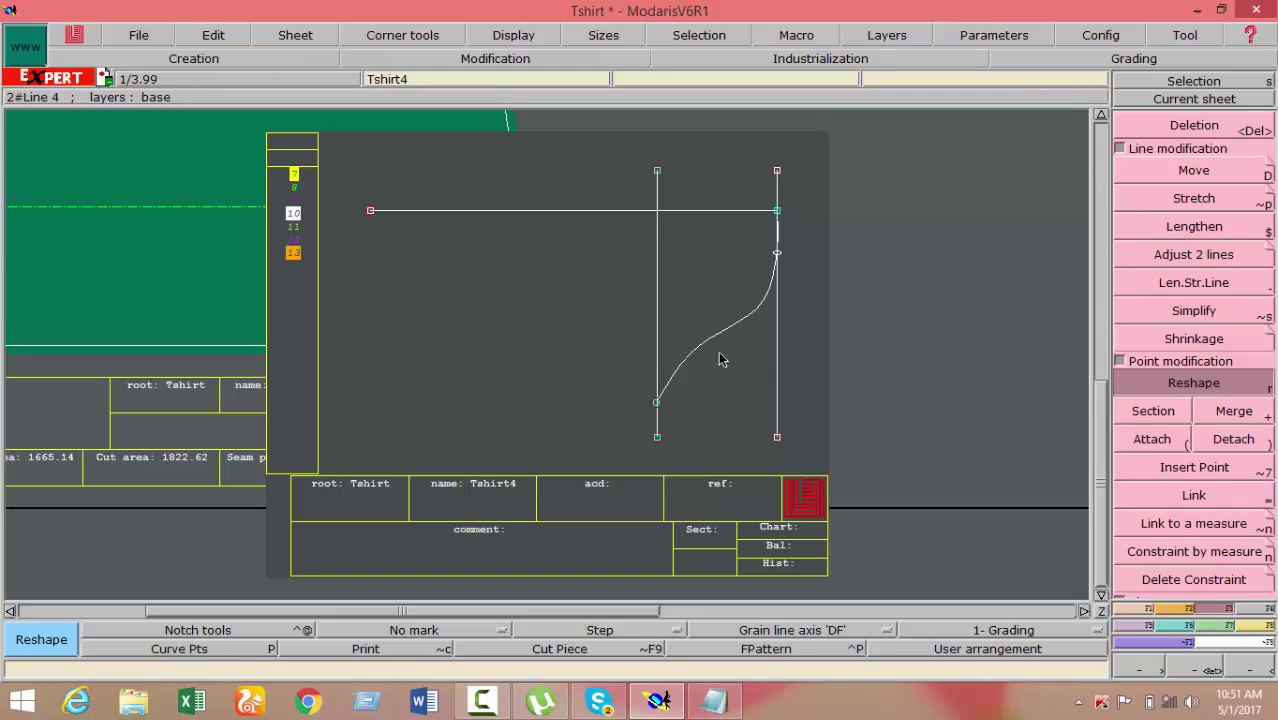
pyautogui.click(230, 652)
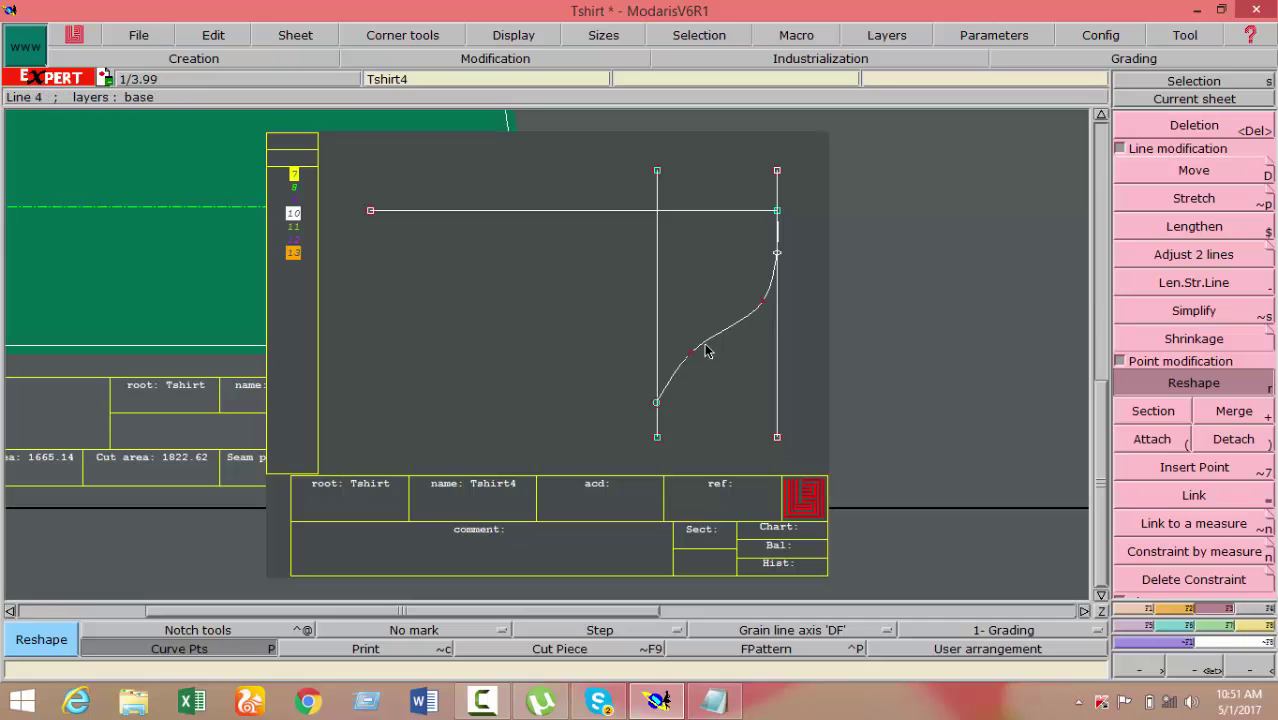
pyautogui.moveTo(763, 305); pyautogui.dragTo(758, 303)
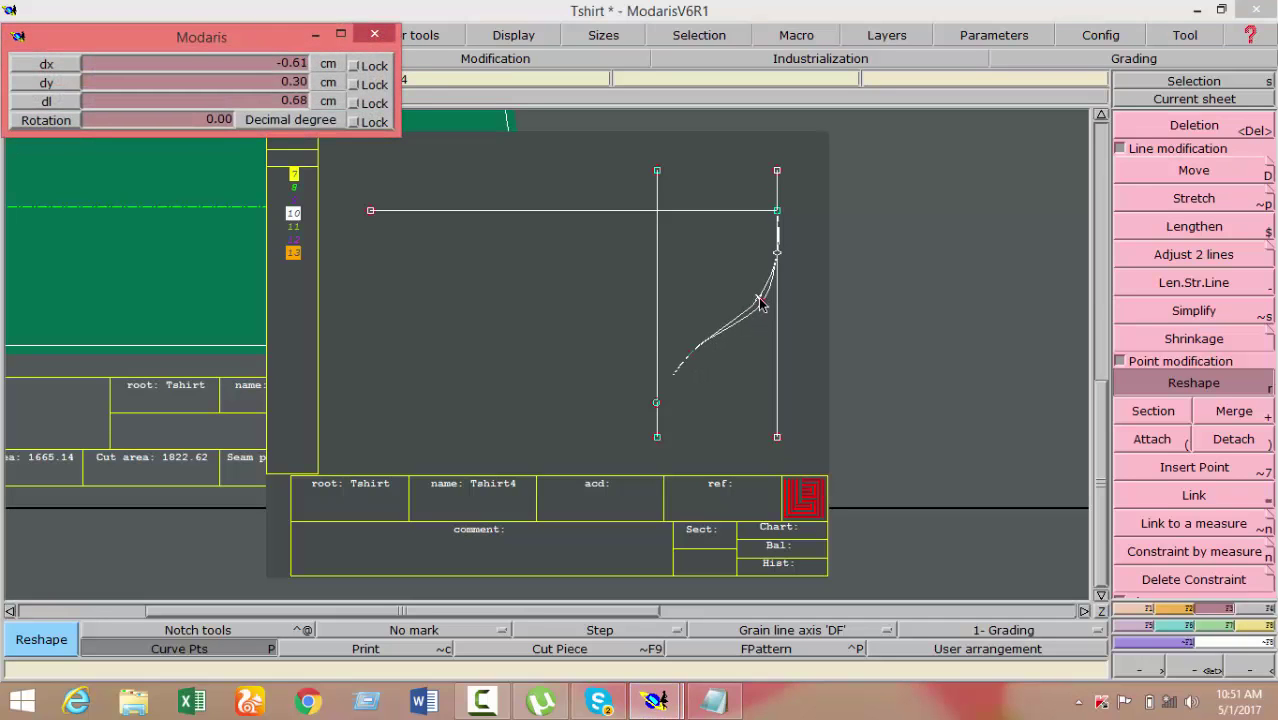
pyautogui.moveTo(758, 303); pyautogui.dragTo(757, 301)
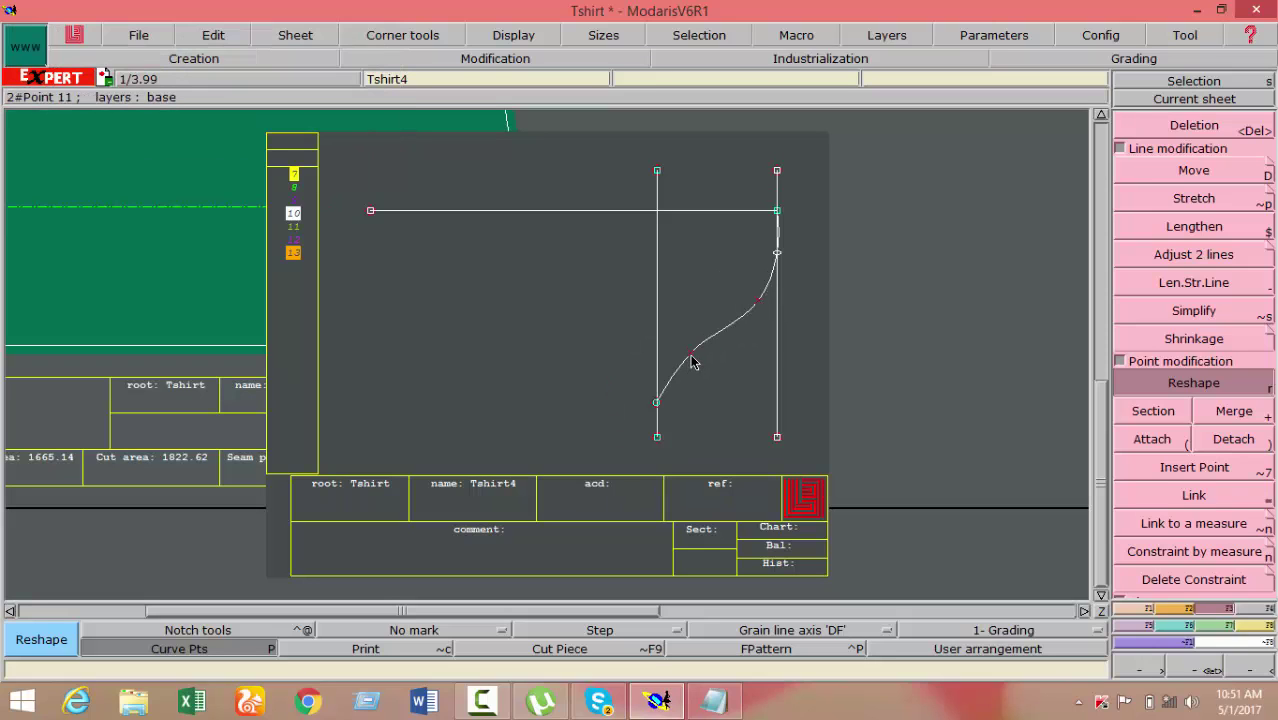
pyautogui.moveTo(690, 358); pyautogui.dragTo(684, 343)
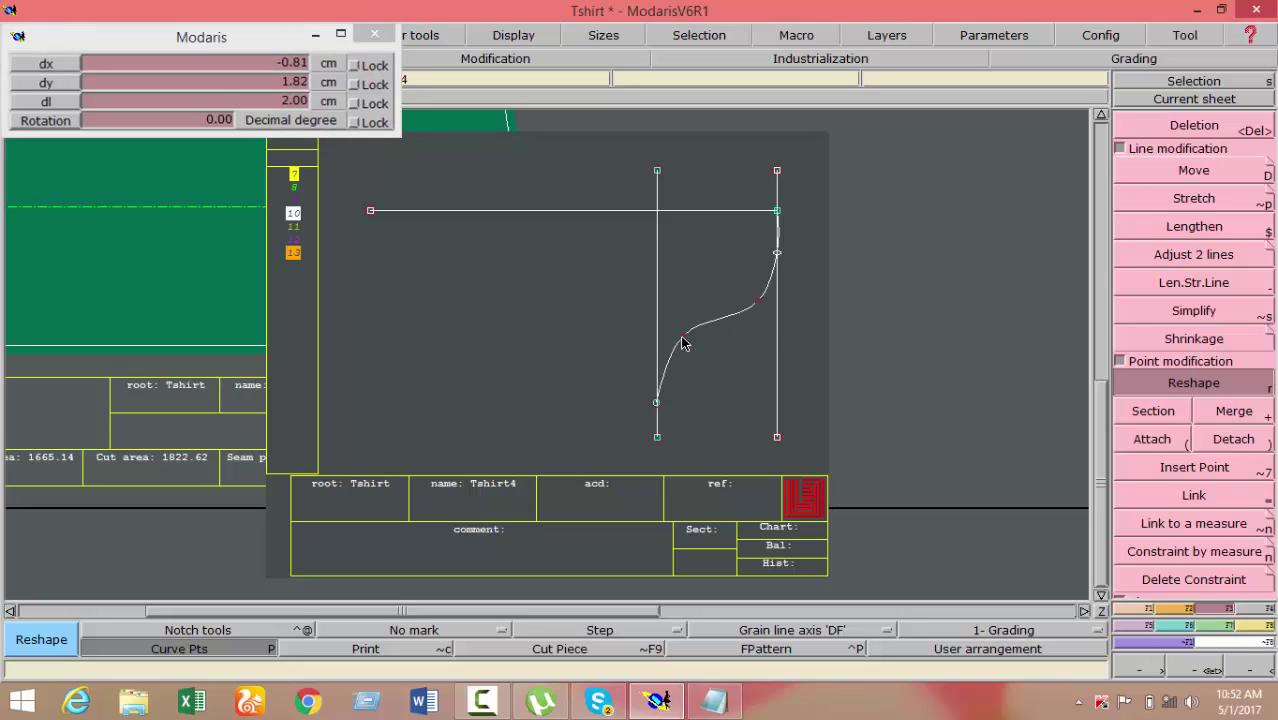
pyautogui.moveTo(759, 309); pyautogui.dragTo(765, 288)
pyautogui.moveTo(685, 340)
pyautogui.mouseDown()
pyautogui.moveTo(688, 330)
pyautogui.moveTo(680, 343)
pyautogui.mouseUp()
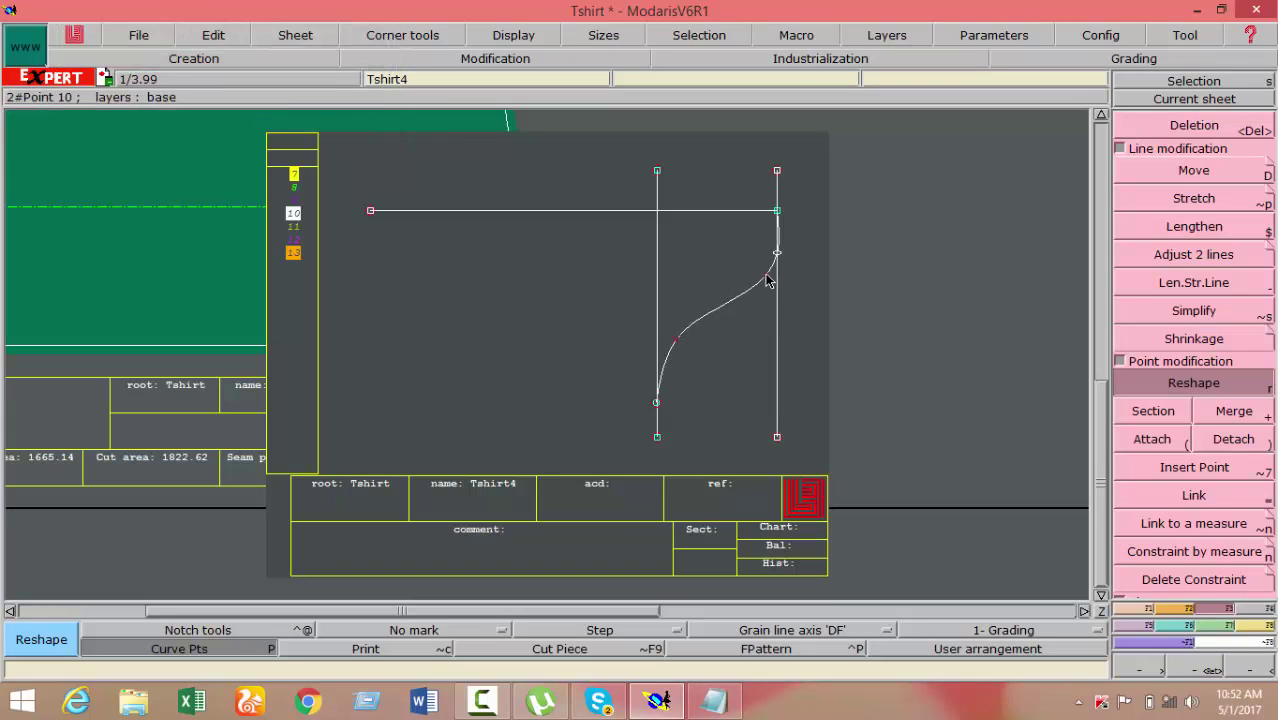
pyautogui.moveTo(768, 282)
pyautogui.mouseDown()
pyautogui.moveTo(736, 288)
pyautogui.moveTo(750, 314)
pyautogui.mouseUp()
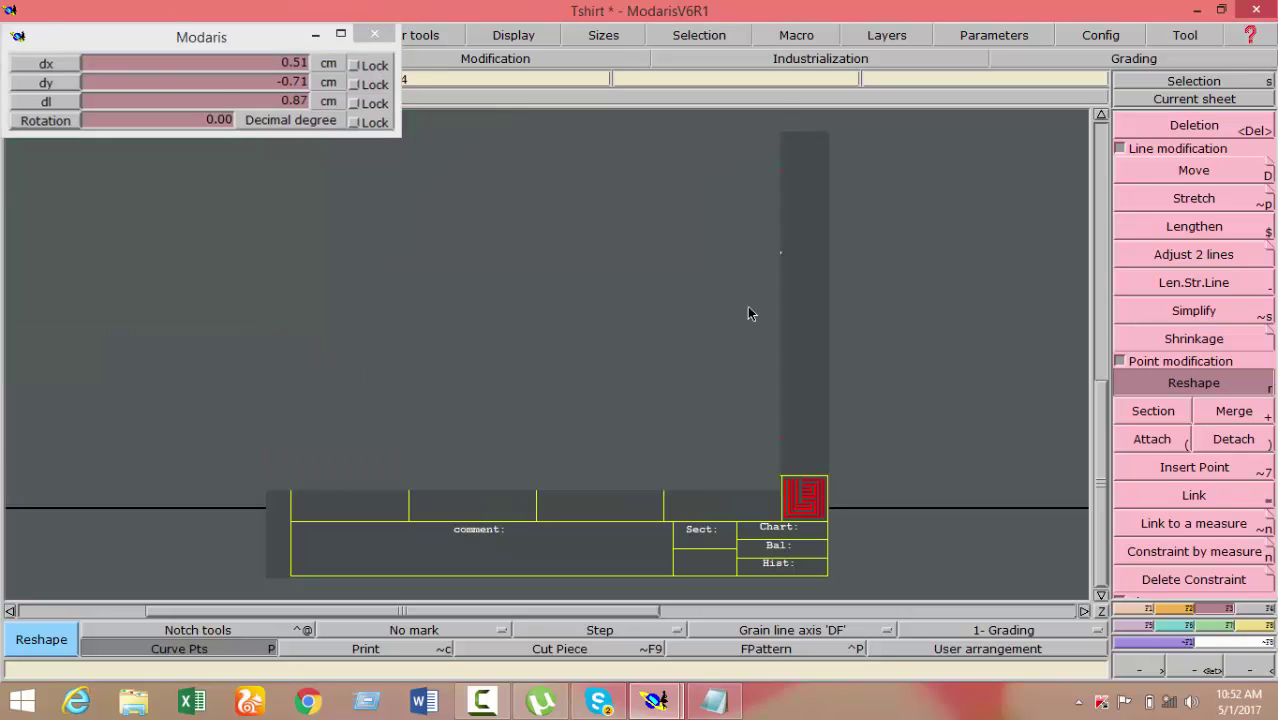
# Nudge the armhole curve's lower bend points until the S-curve is evenly balanced
pyautogui.moveTo(679, 341); pyautogui.dragTo(684, 356)
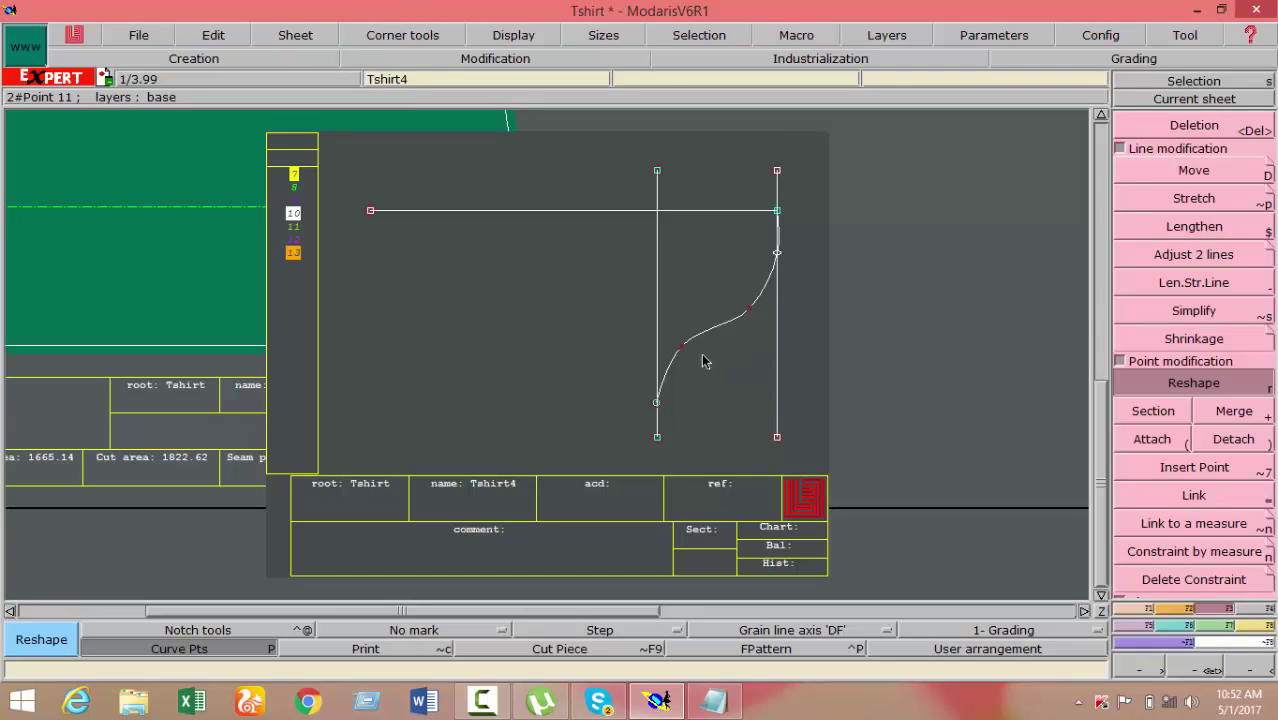
pyautogui.moveTo(680, 350); pyautogui.dragTo(681, 351)
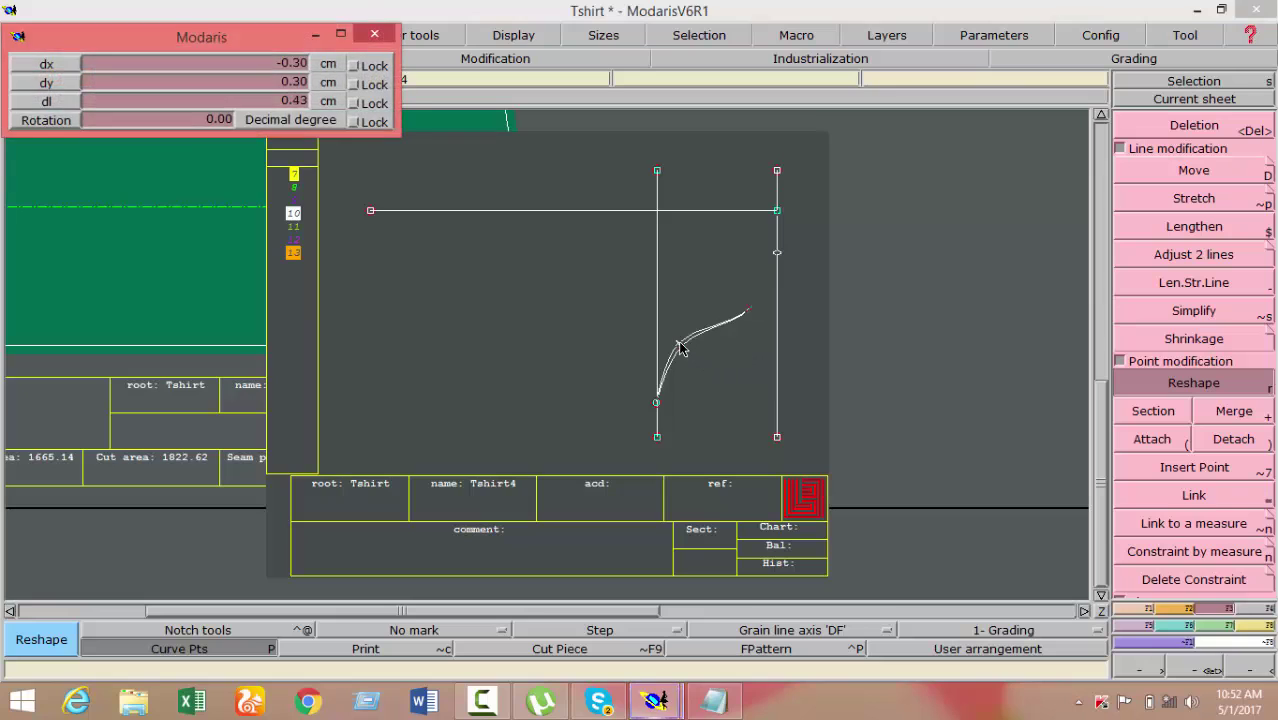
pyautogui.moveTo(752, 313); pyautogui.dragTo(760, 313)
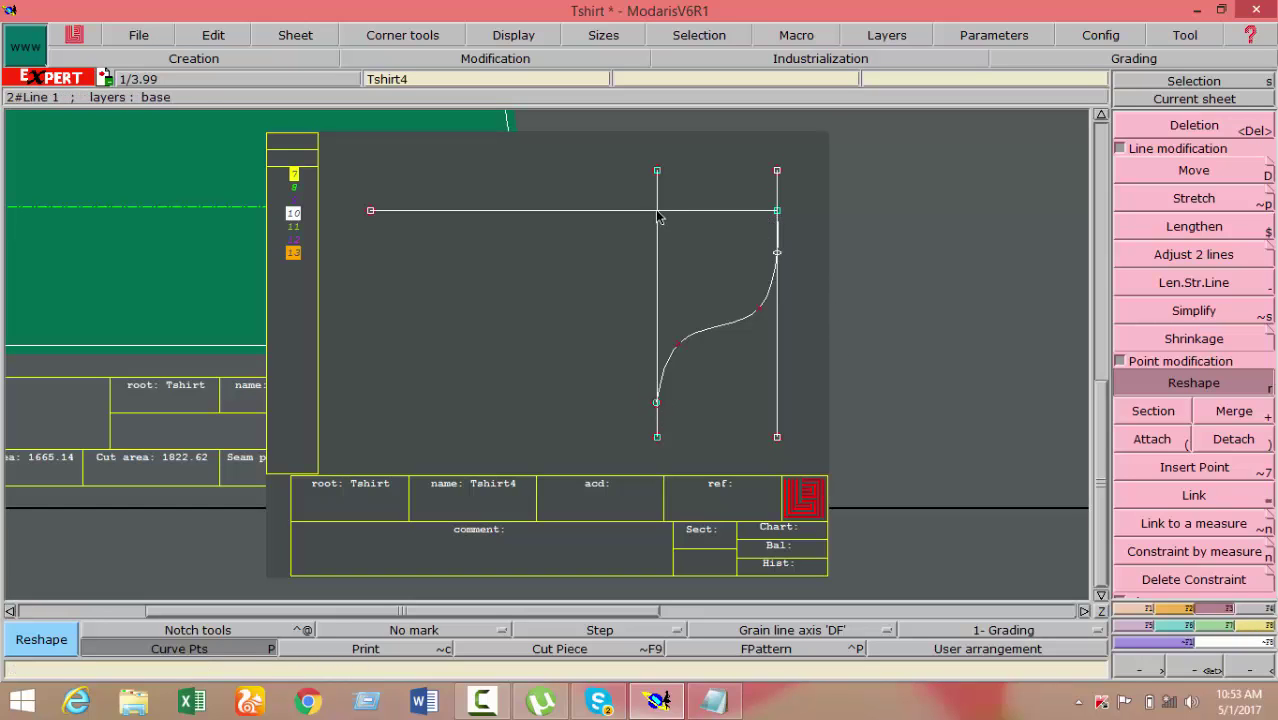
pyautogui.click(1255, 627)
# Measure the length of the middle vertical line
pyautogui.click(1154, 176)
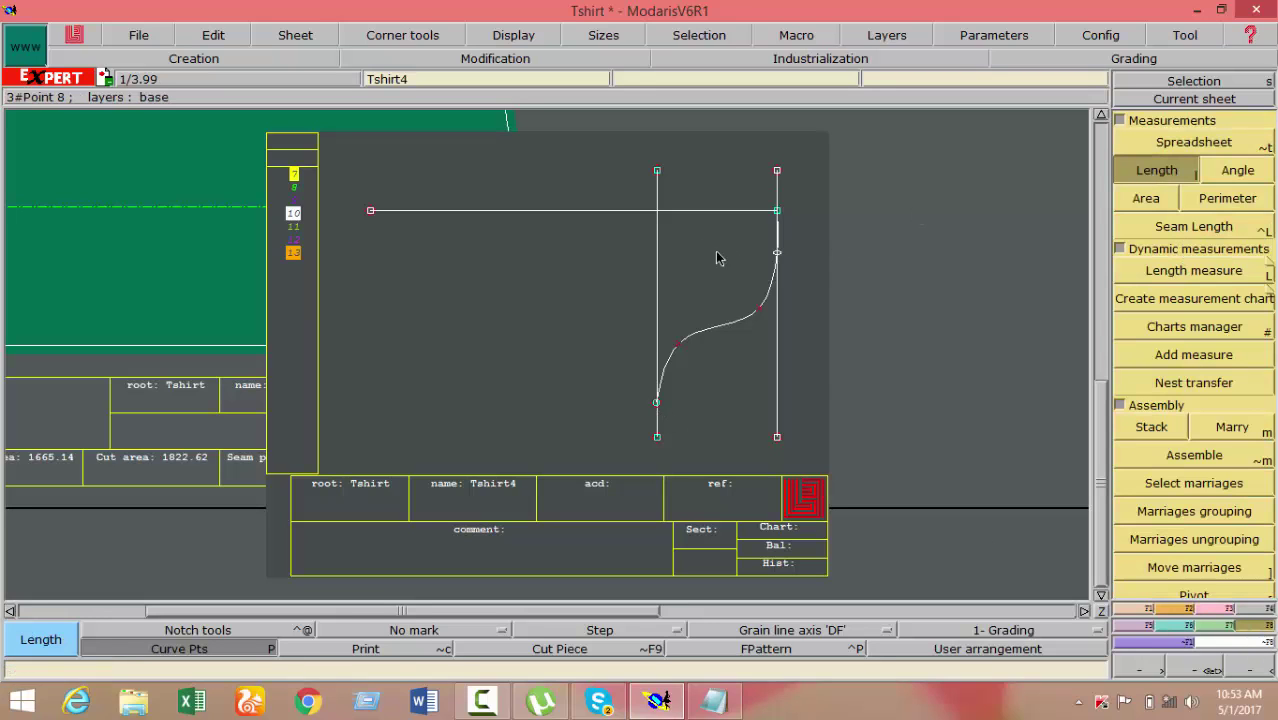
pyautogui.click(658, 212)
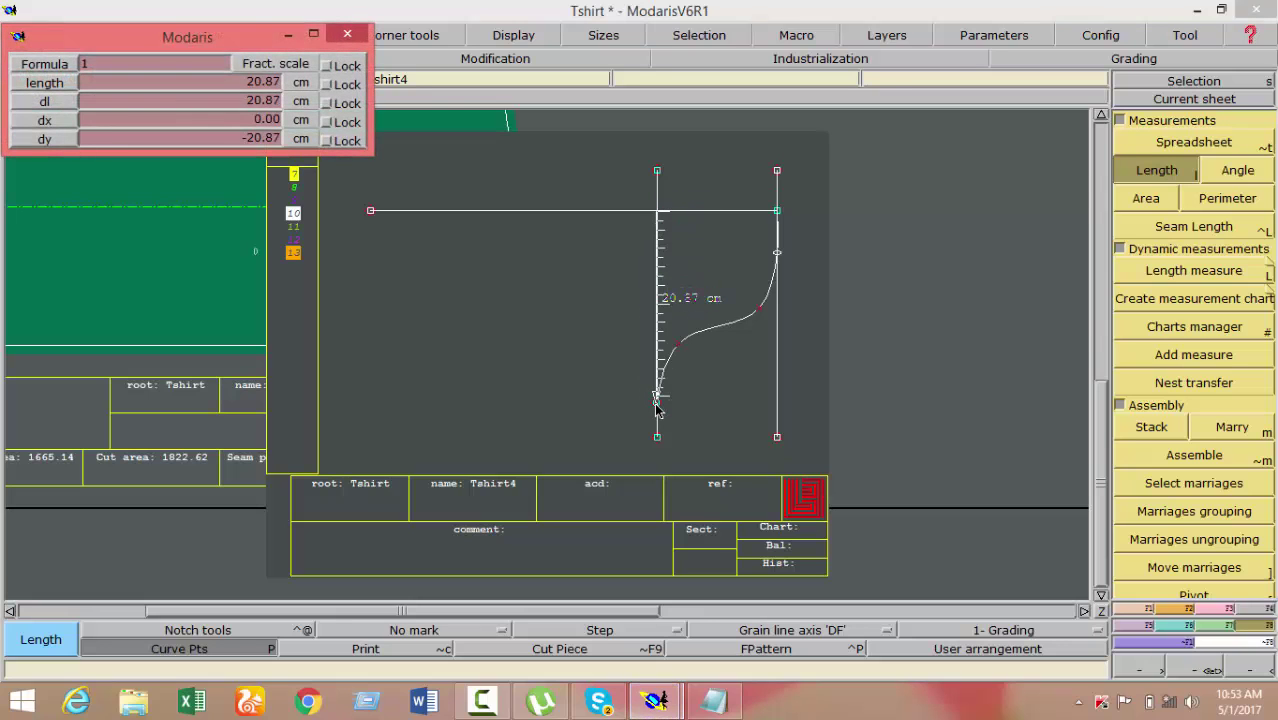
pyautogui.click(700, 258)
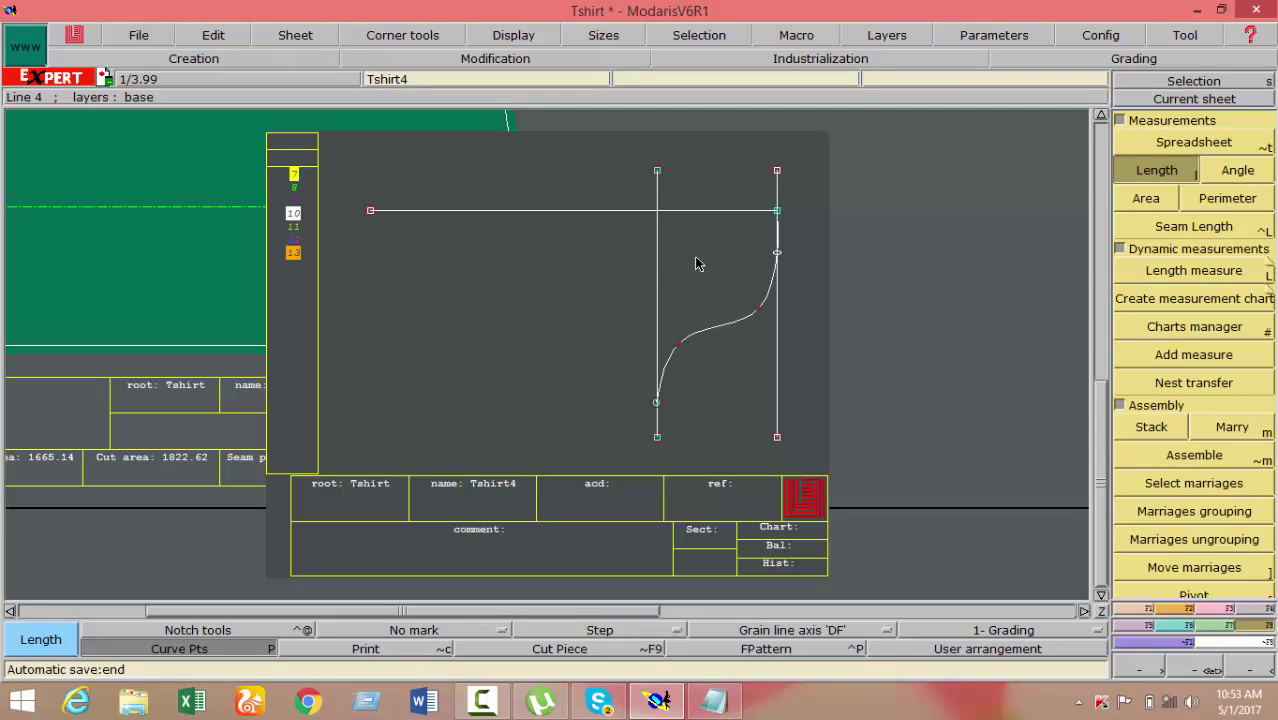
# Offset a line parallel to the middle vertical line through the horizontal line's left end, about 31 cm away
pyautogui.click(1130, 610)
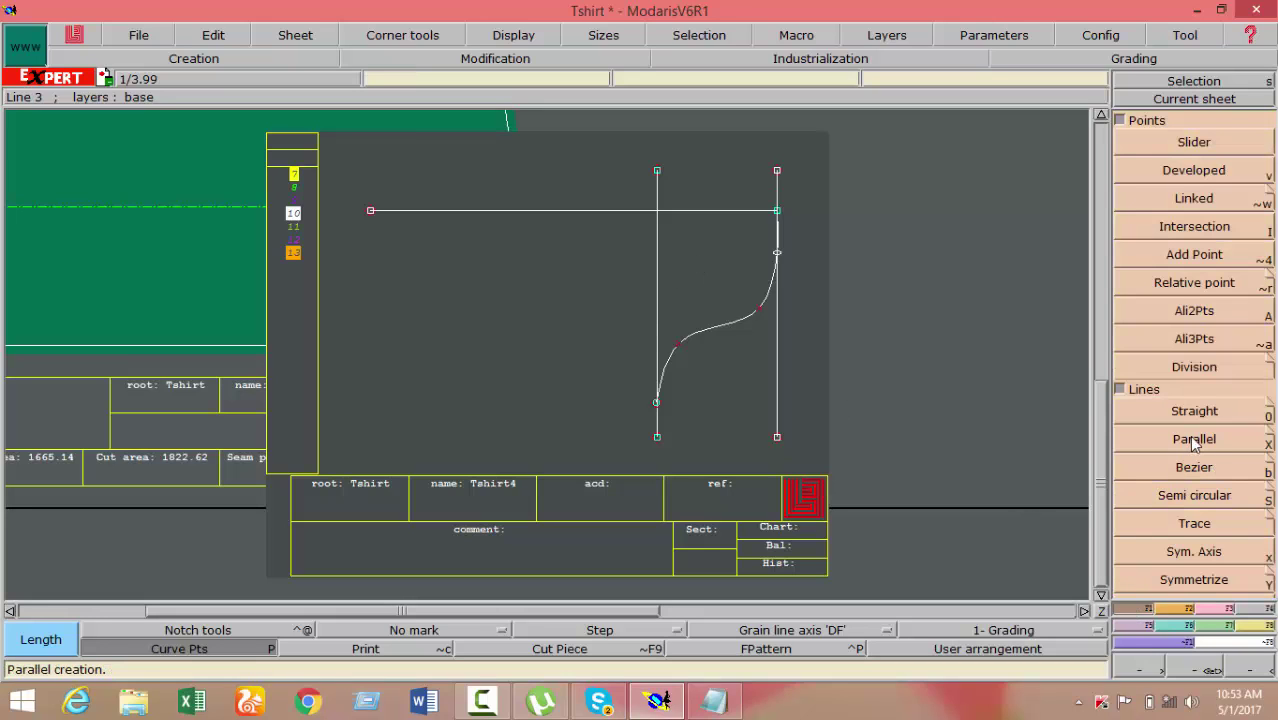
pyautogui.click(1194, 438)
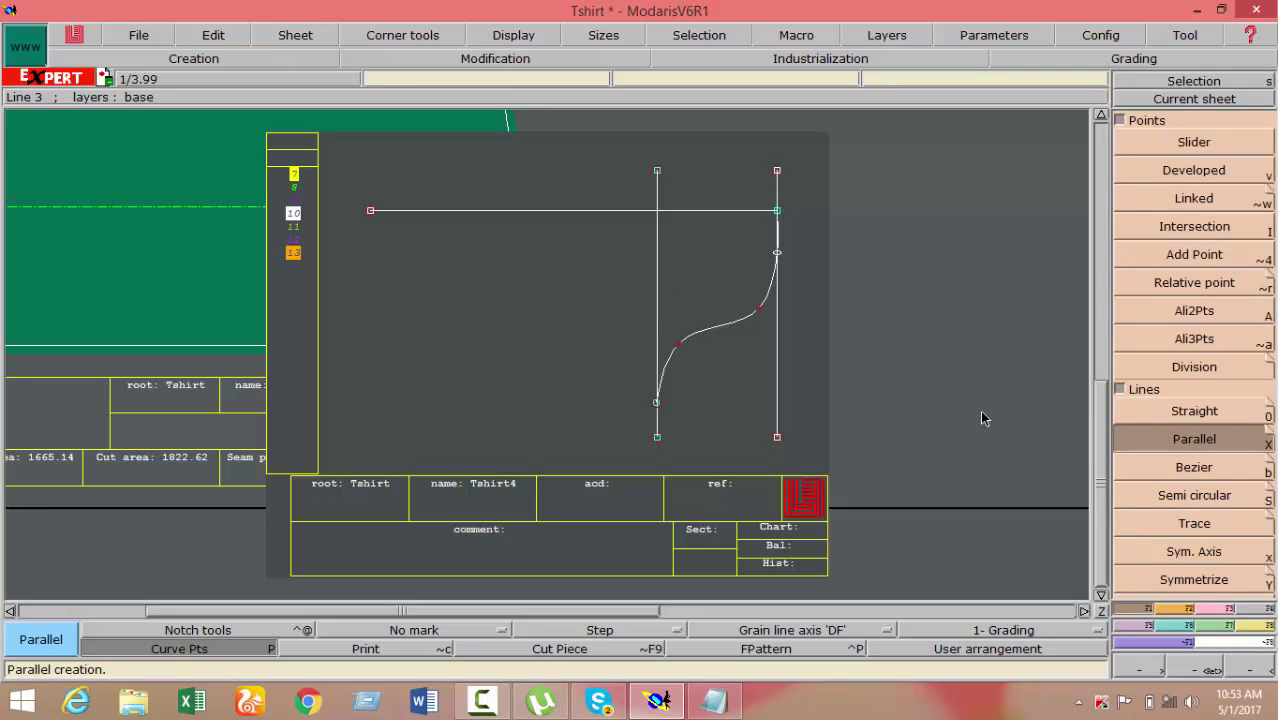
pyautogui.click(643, 296)
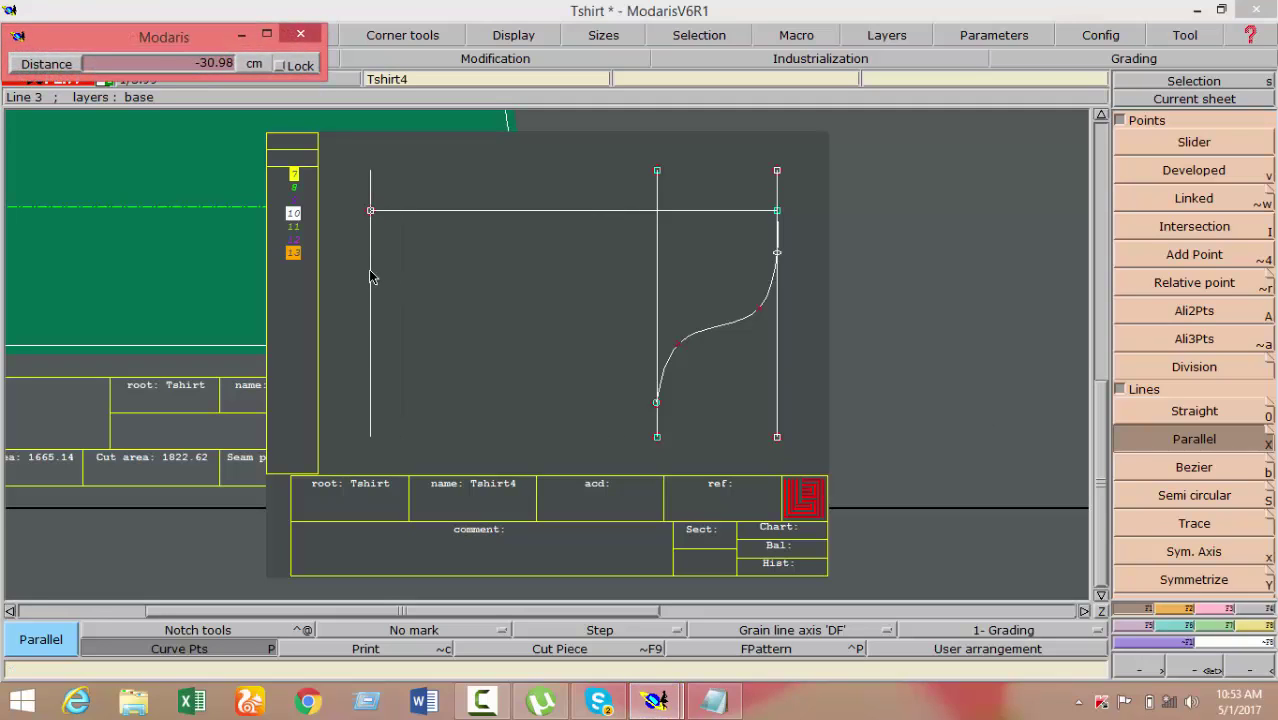
pyautogui.click(370, 277)
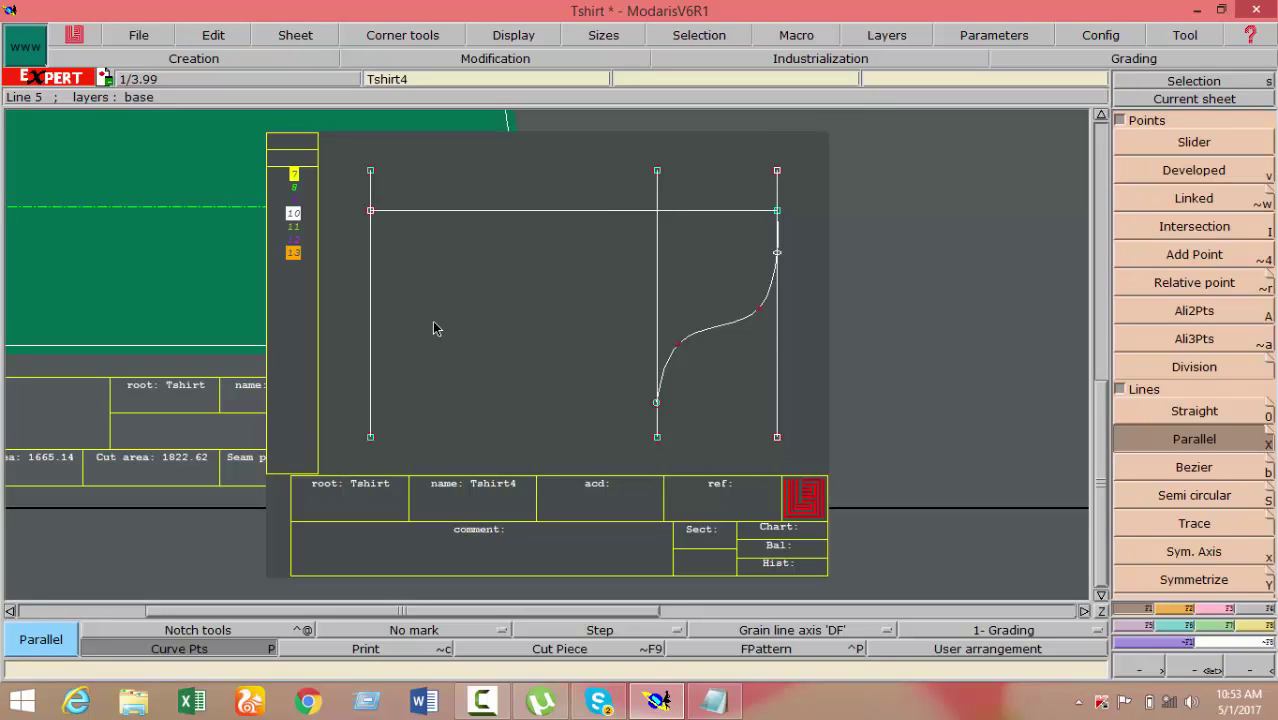
pyautogui.click(1130, 172)
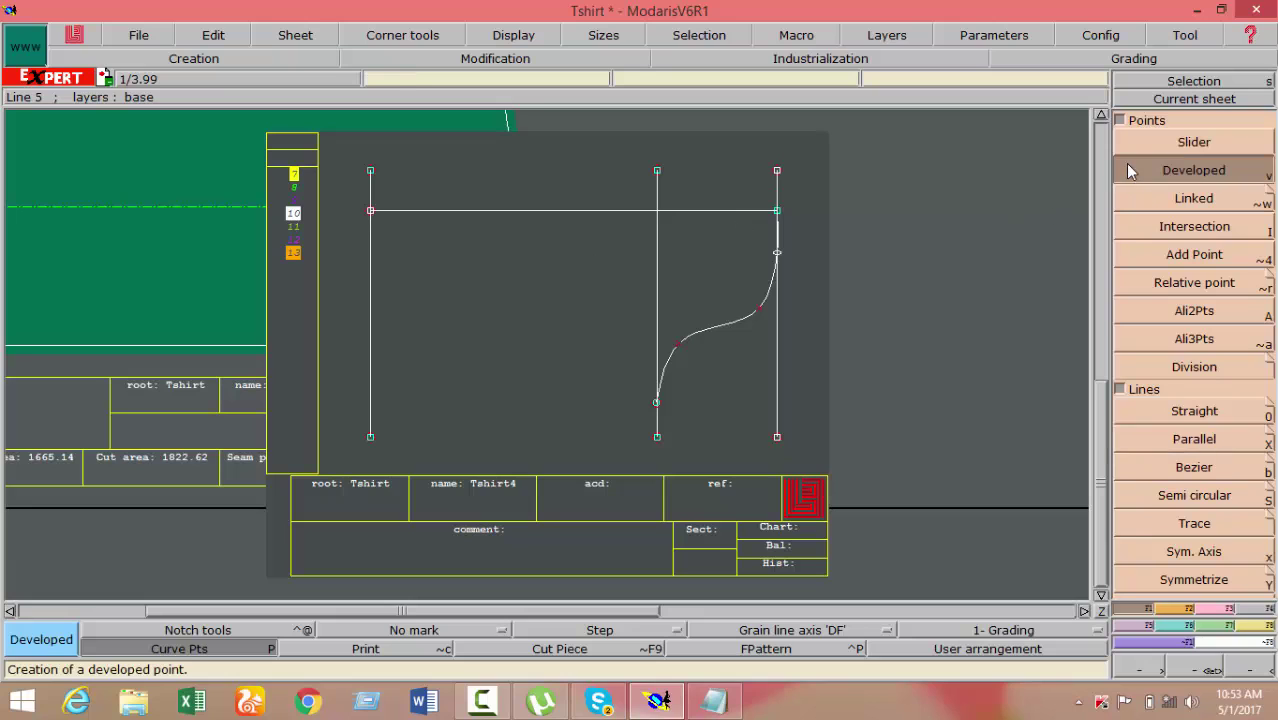
# Place a point on the left vertical line at curve length -15, 15 cm below the horizontal line's left end
pyautogui.click(370, 211)
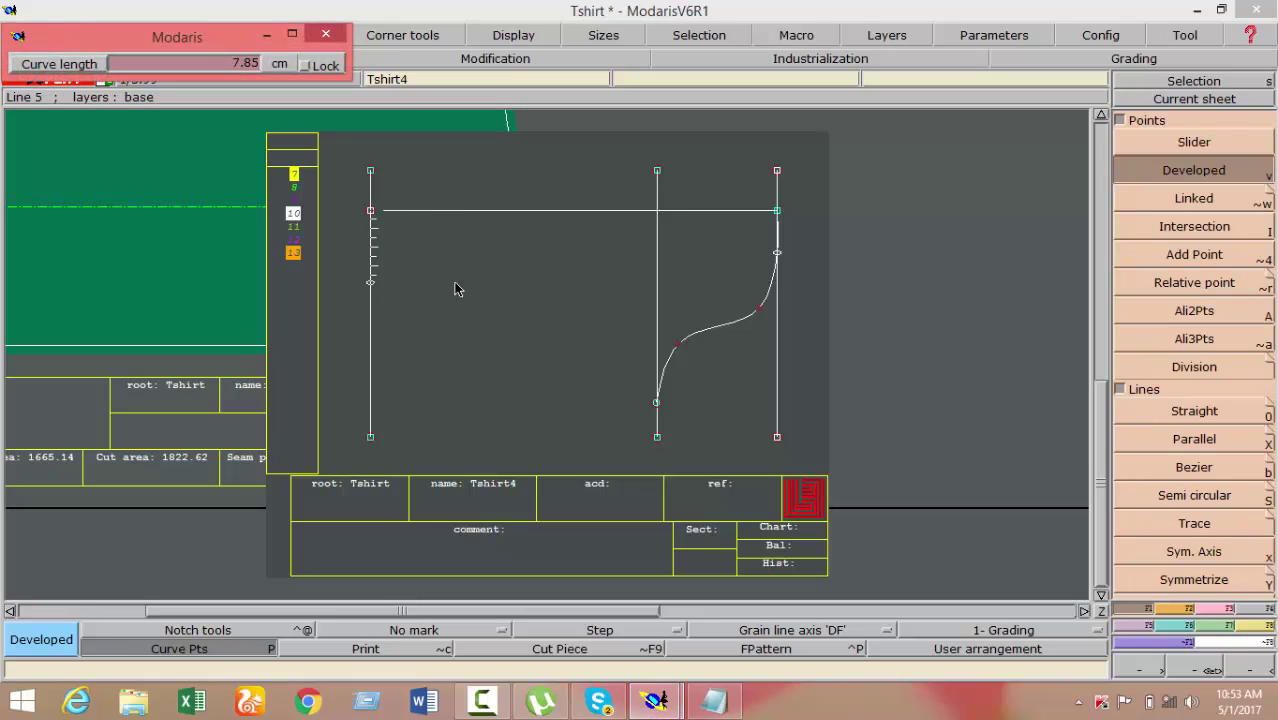
pyautogui.write('-21')
pyautogui.press('BackSpace')
pyautogui.press('Return')
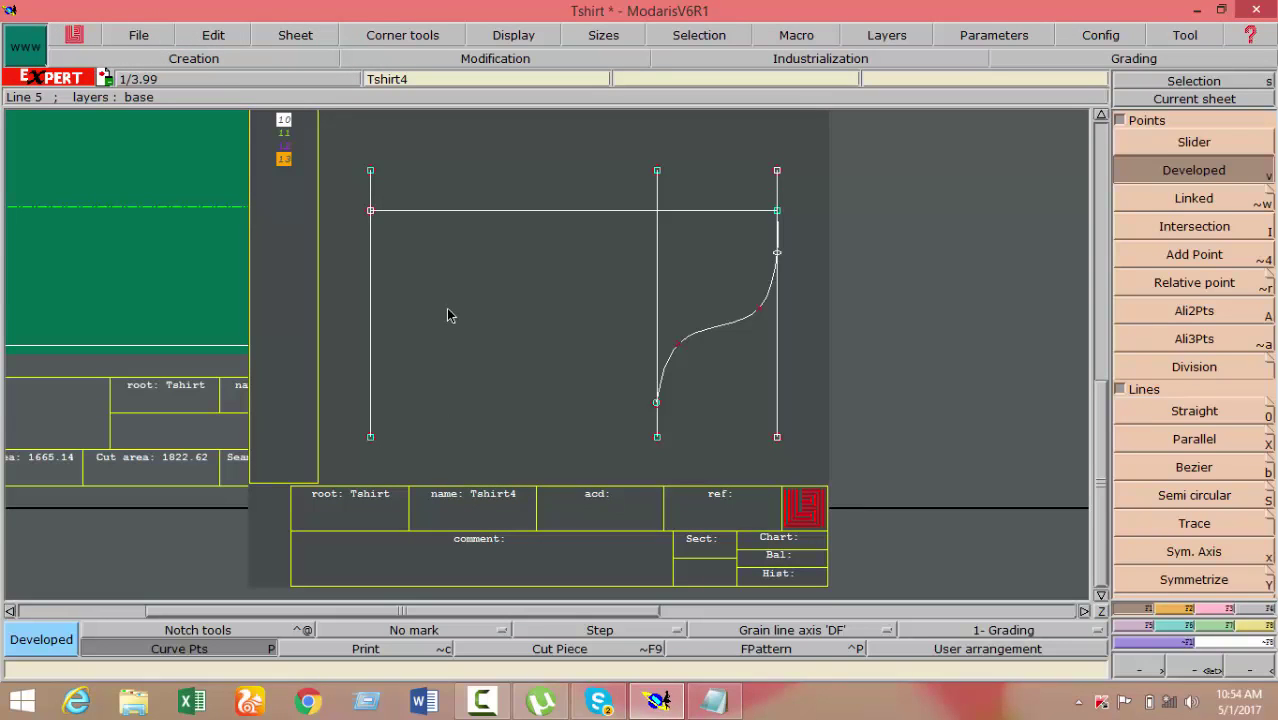
pyautogui.hotkey('ctrl', 'z')
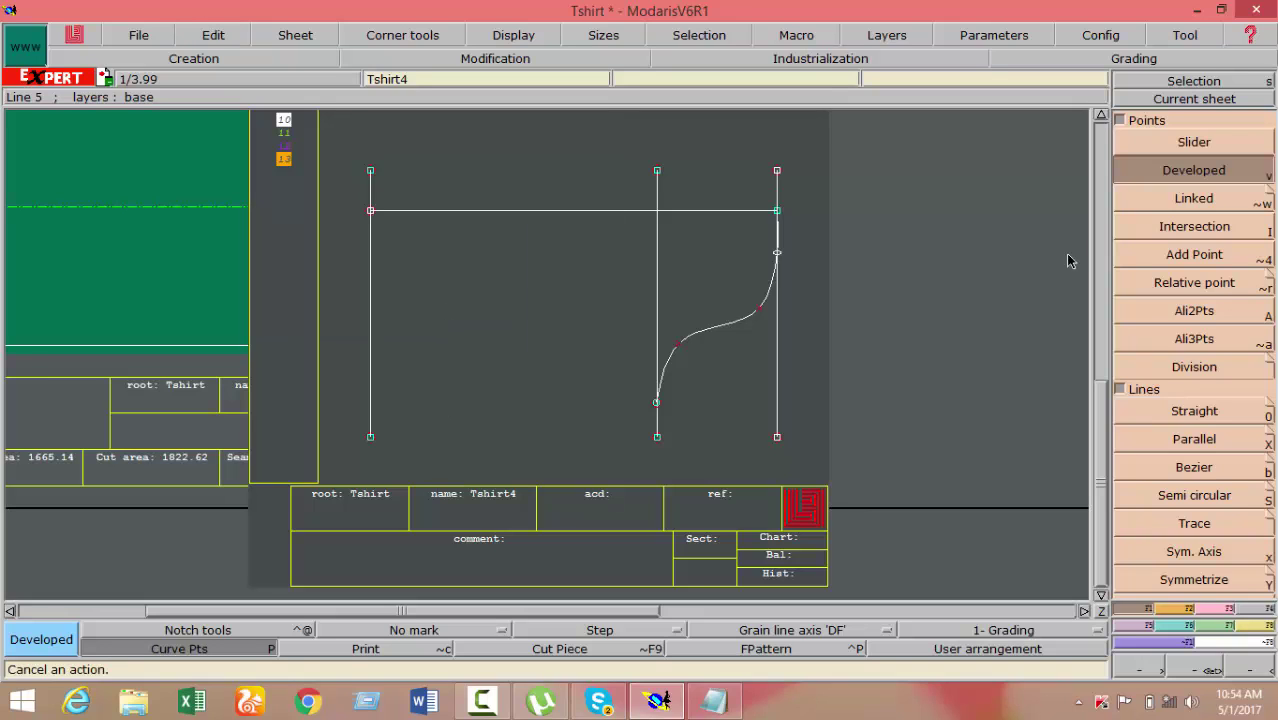
pyautogui.click(371, 212)
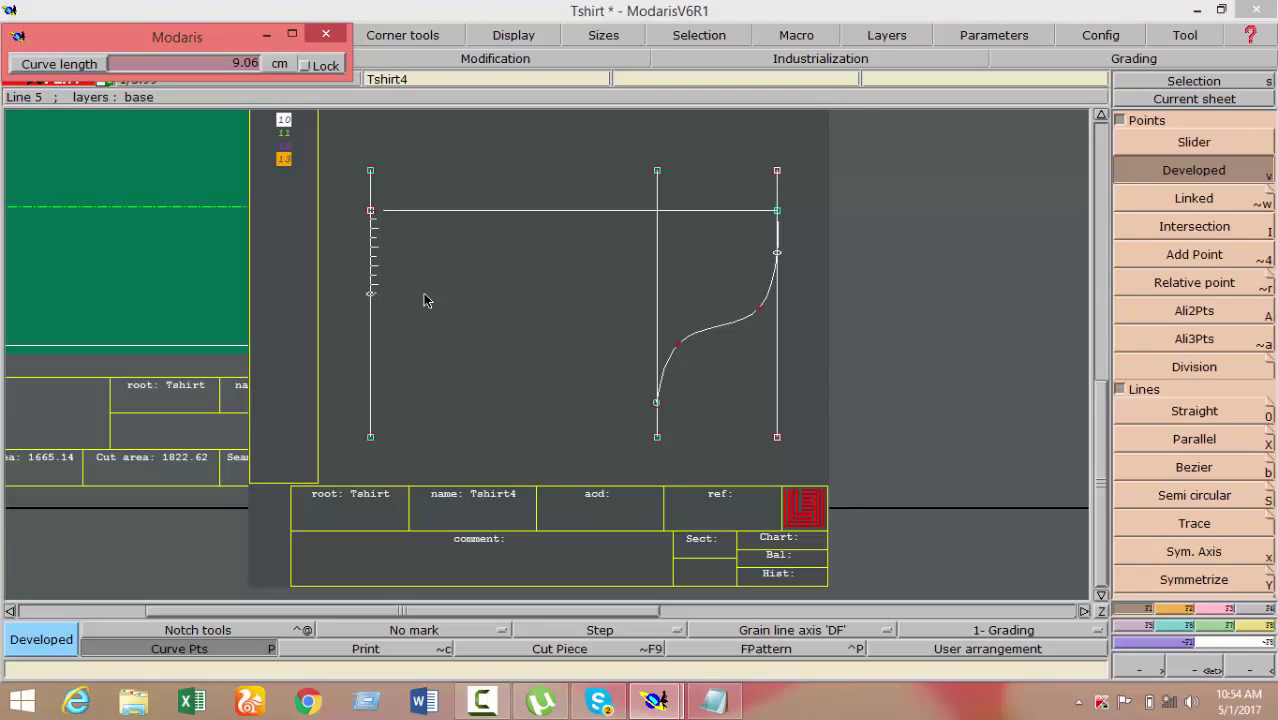
pyautogui.write('-15.00')
pyautogui.write('15')
pyautogui.press('Return')
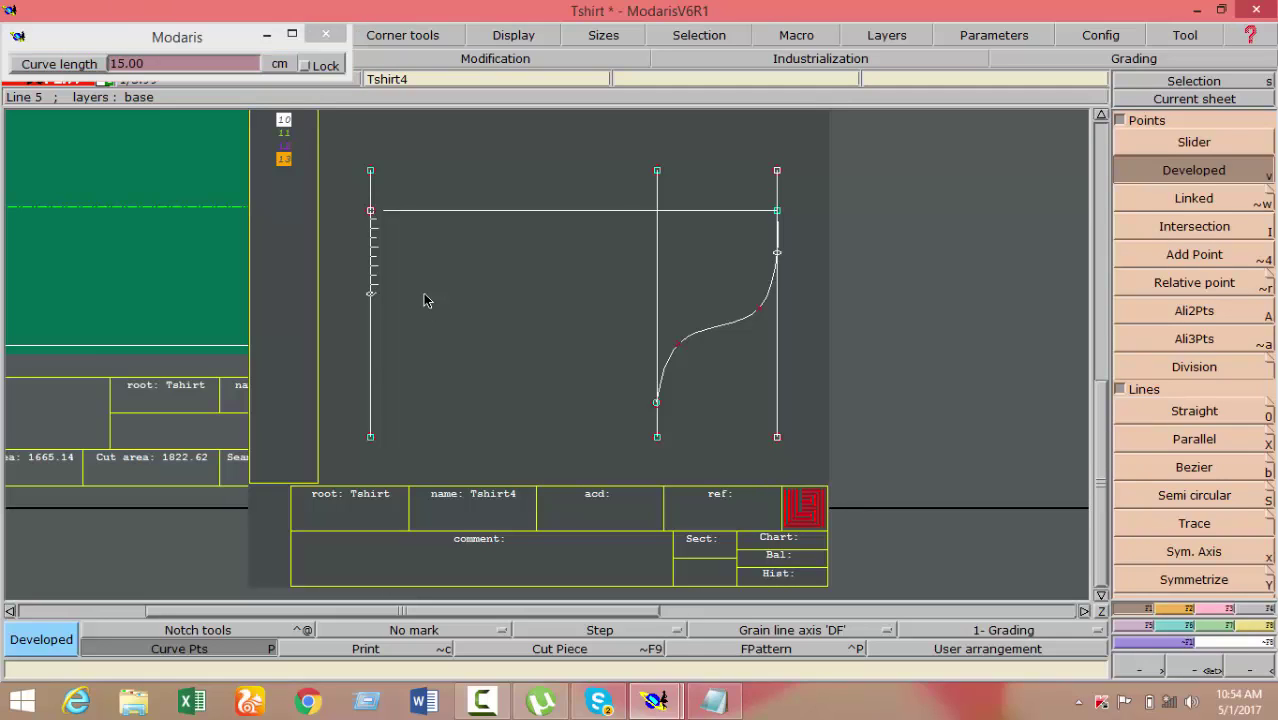
pyautogui.press('Return')
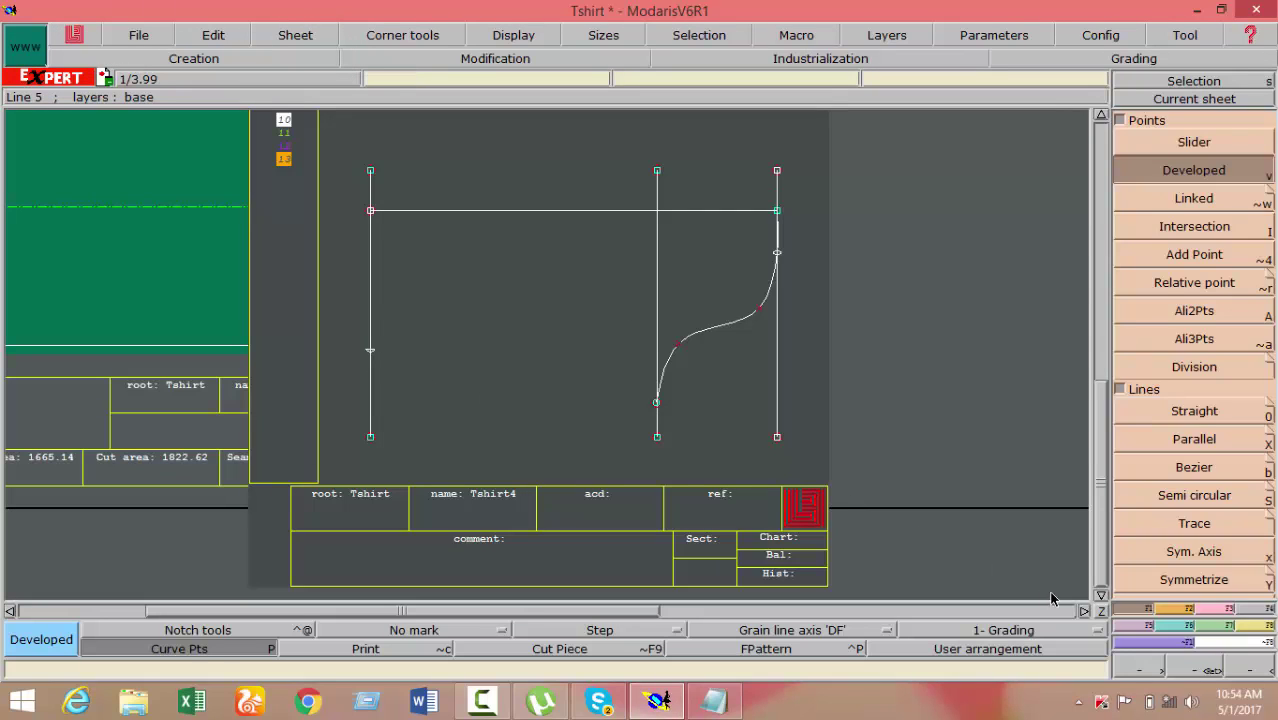
# Draw a straight line from the curve's lower end to the new point on the left line
pyautogui.click(1197, 417)
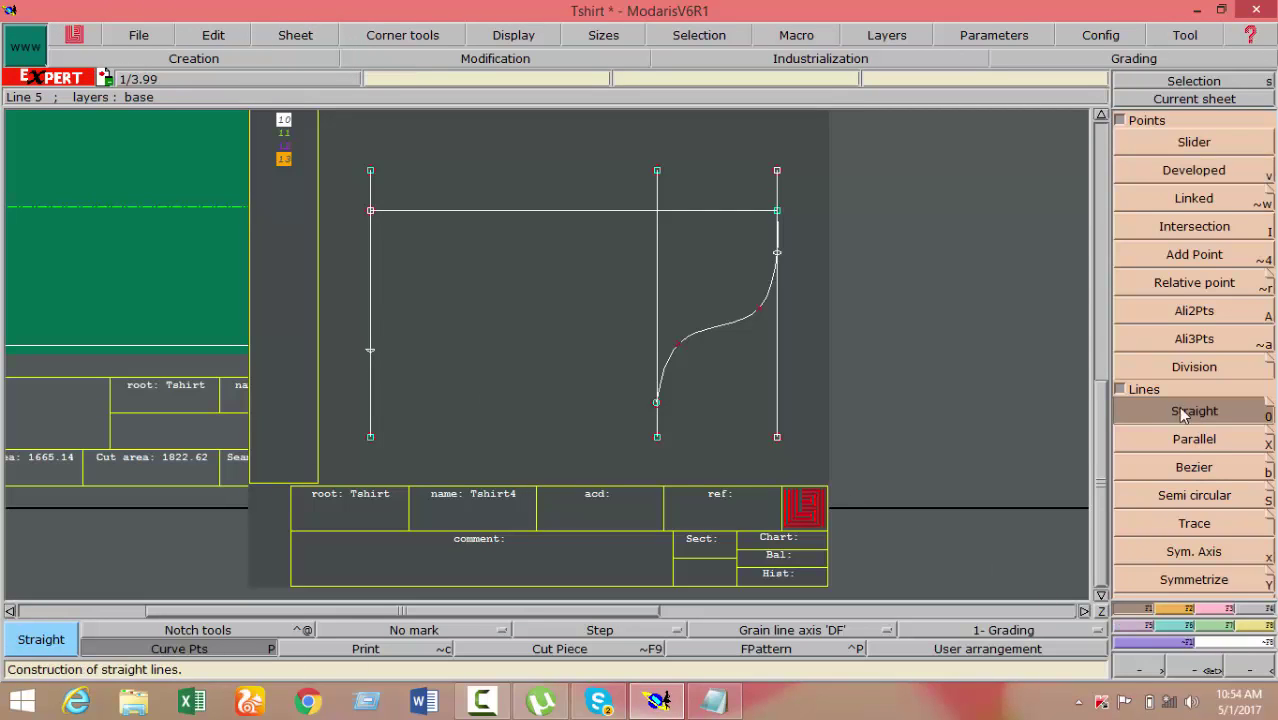
pyautogui.click(657, 404)
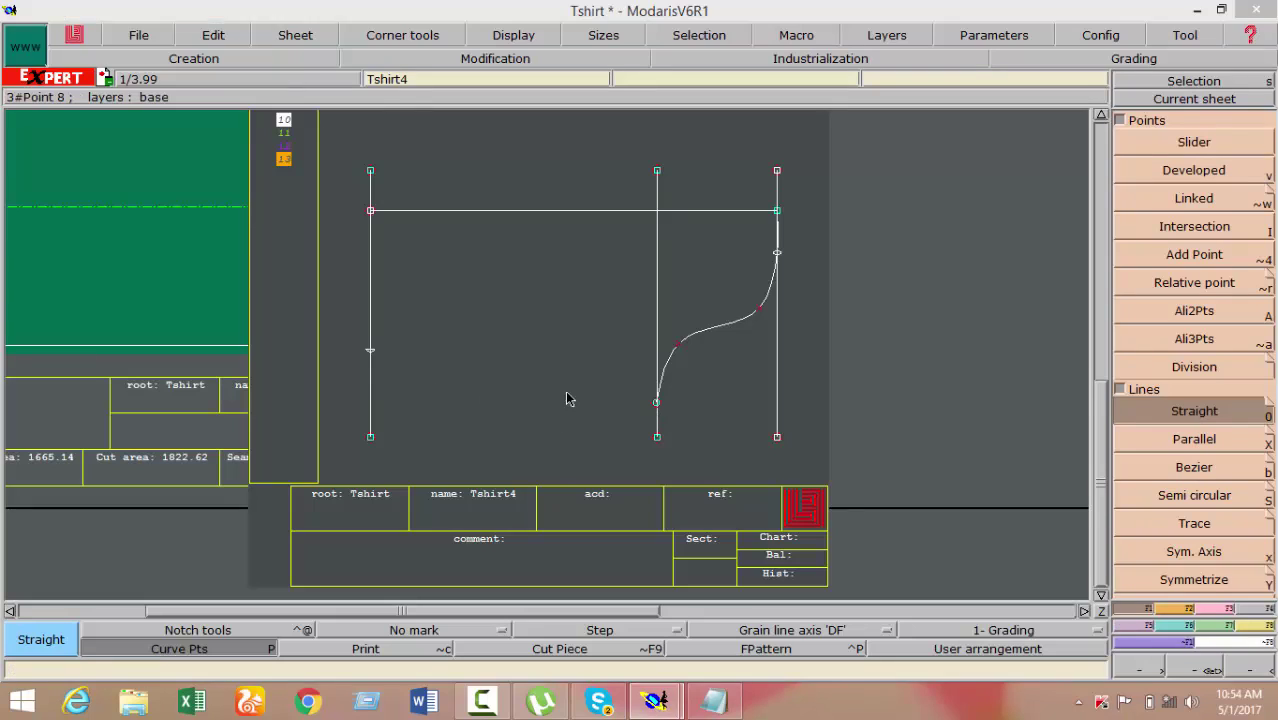
pyautogui.click(369, 352)
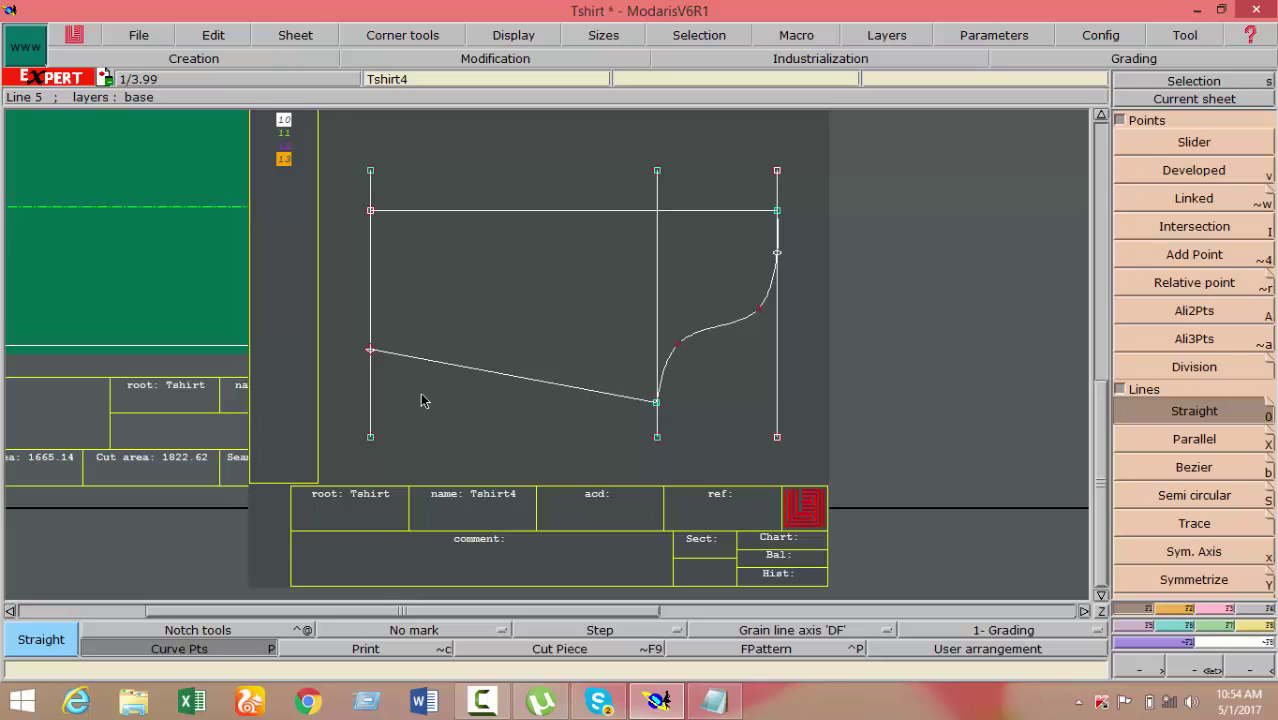
# Use the piece and seam tools on the closed shape to form the Tshirt3 piece
pyautogui.click(1263, 612)
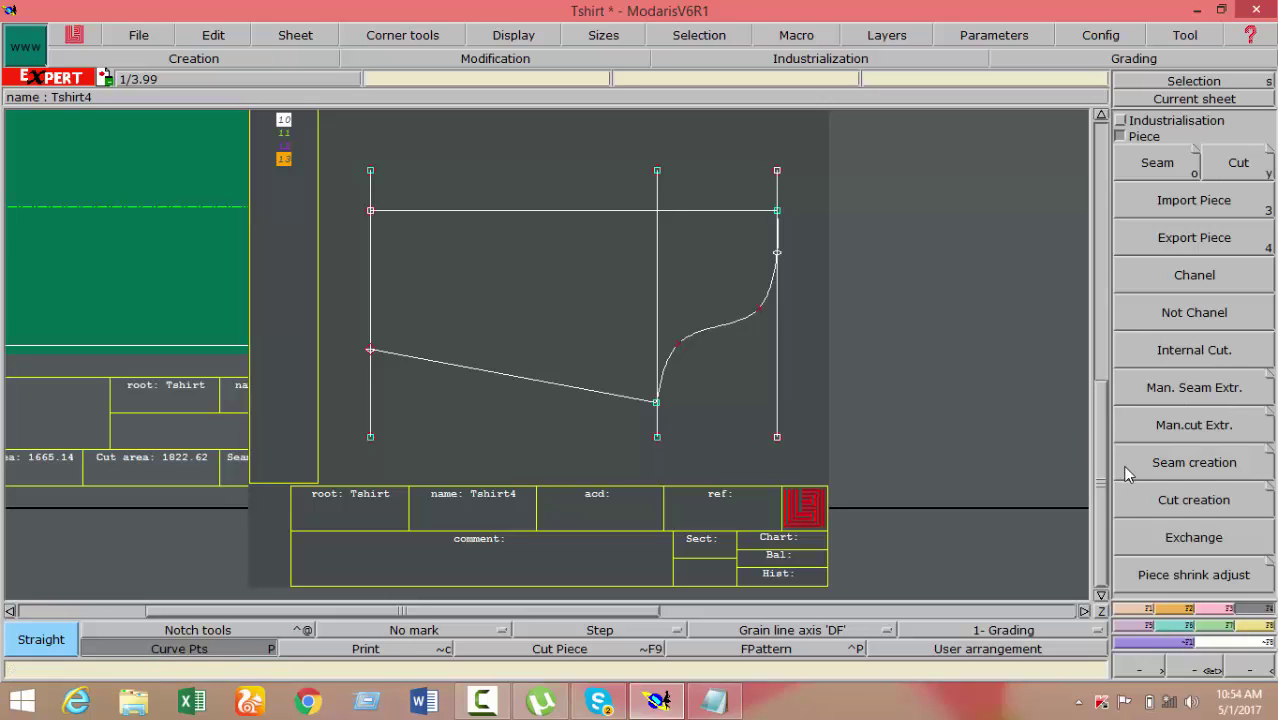
pyautogui.click(1157, 163)
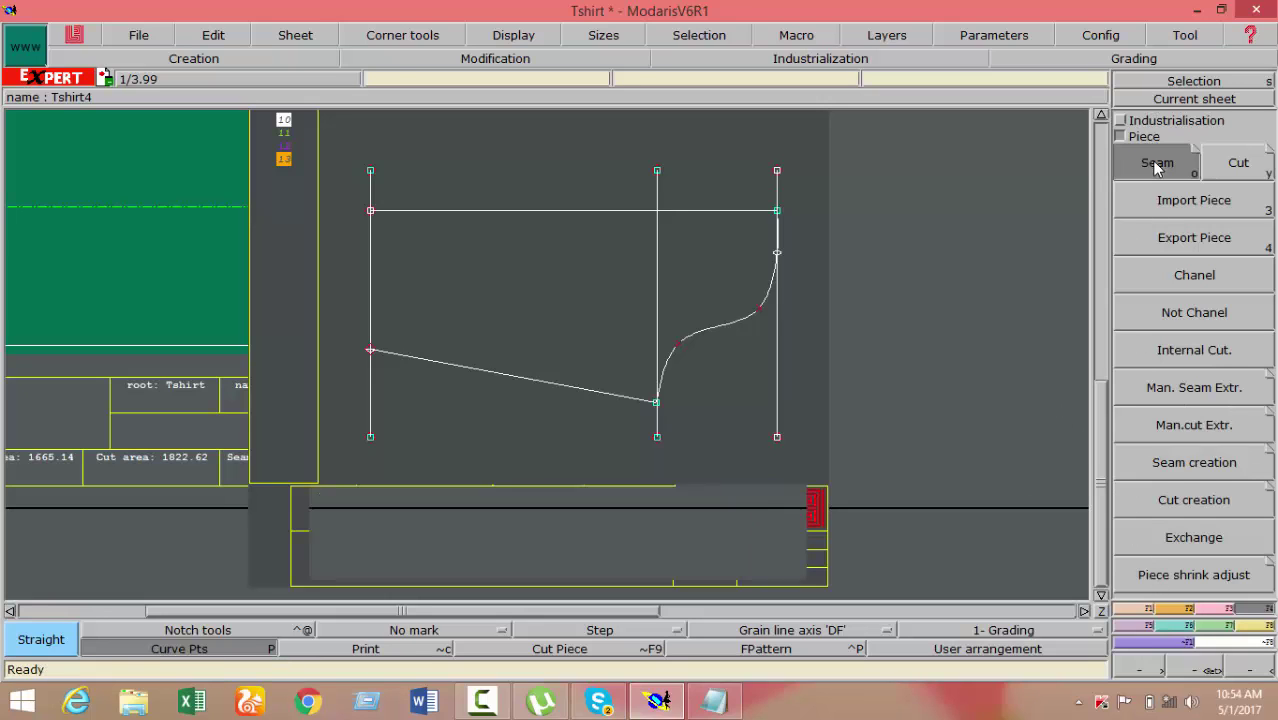
pyautogui.click(665, 286)
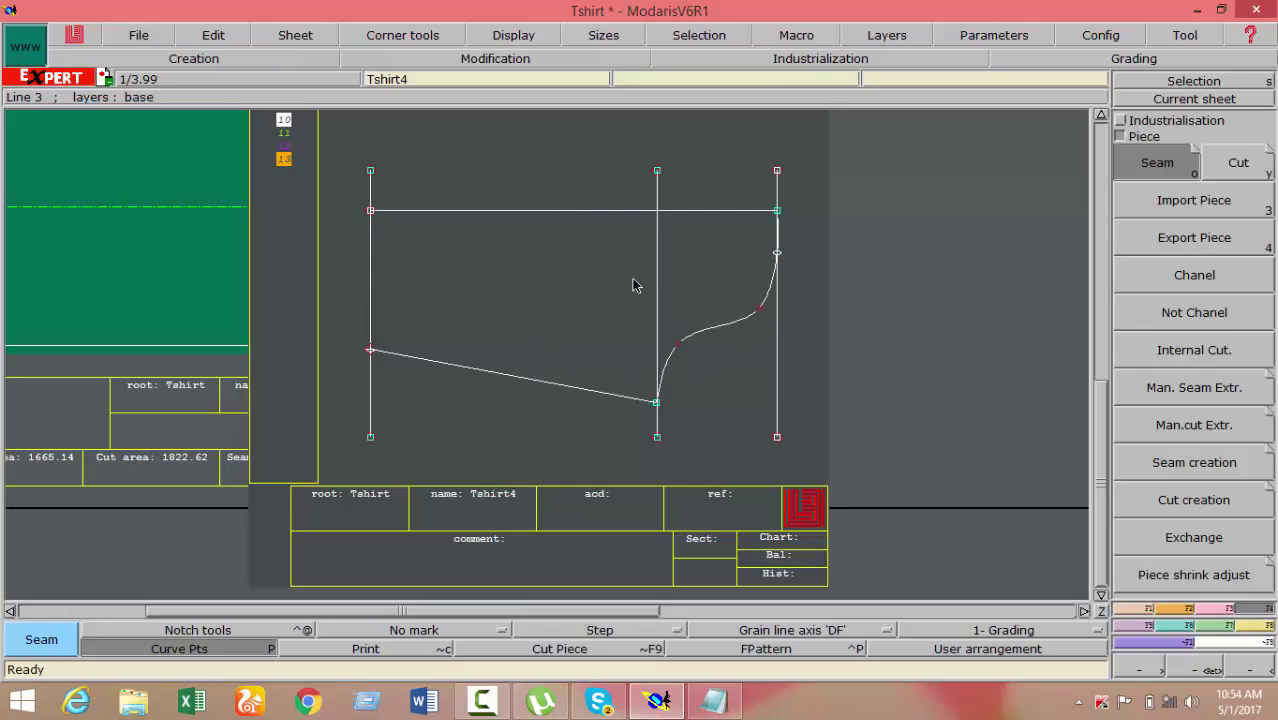
# Arrange all sheets, centre on the Tshirt3 sheet, and restore the Notepad armhole calculation
pyautogui.click(1185, 89)
pyautogui.press('F8')
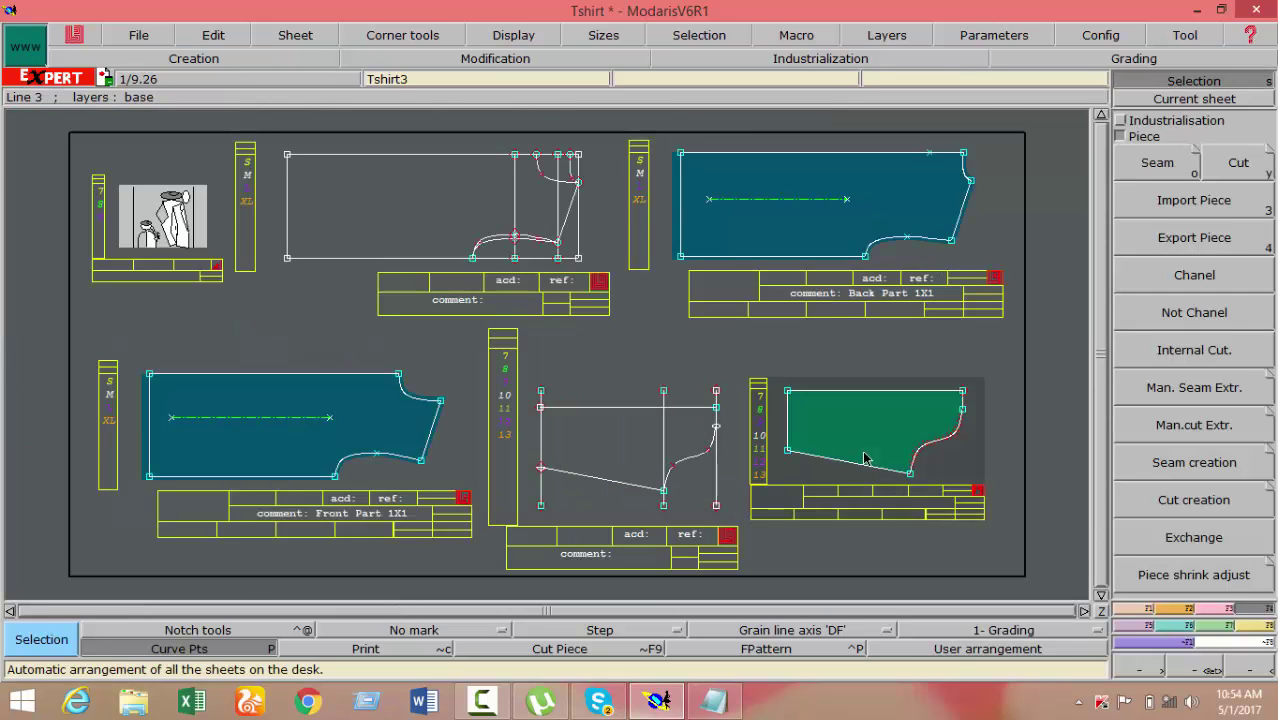
pyautogui.press('F7')
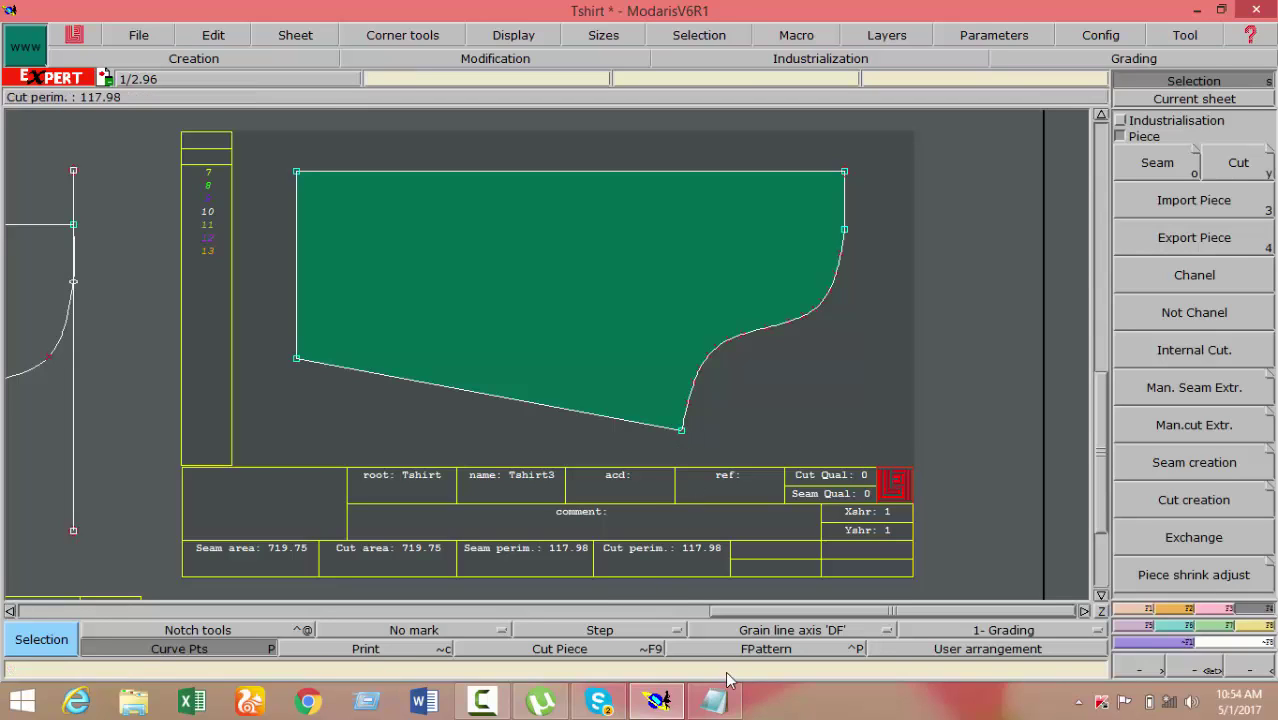
pyautogui.click(713, 700)
# Highlight the 24.5 armhole result in Notepad, then minimize Notepad
pyautogui.moveTo(532, 157); pyautogui.dragTo(501, 157)
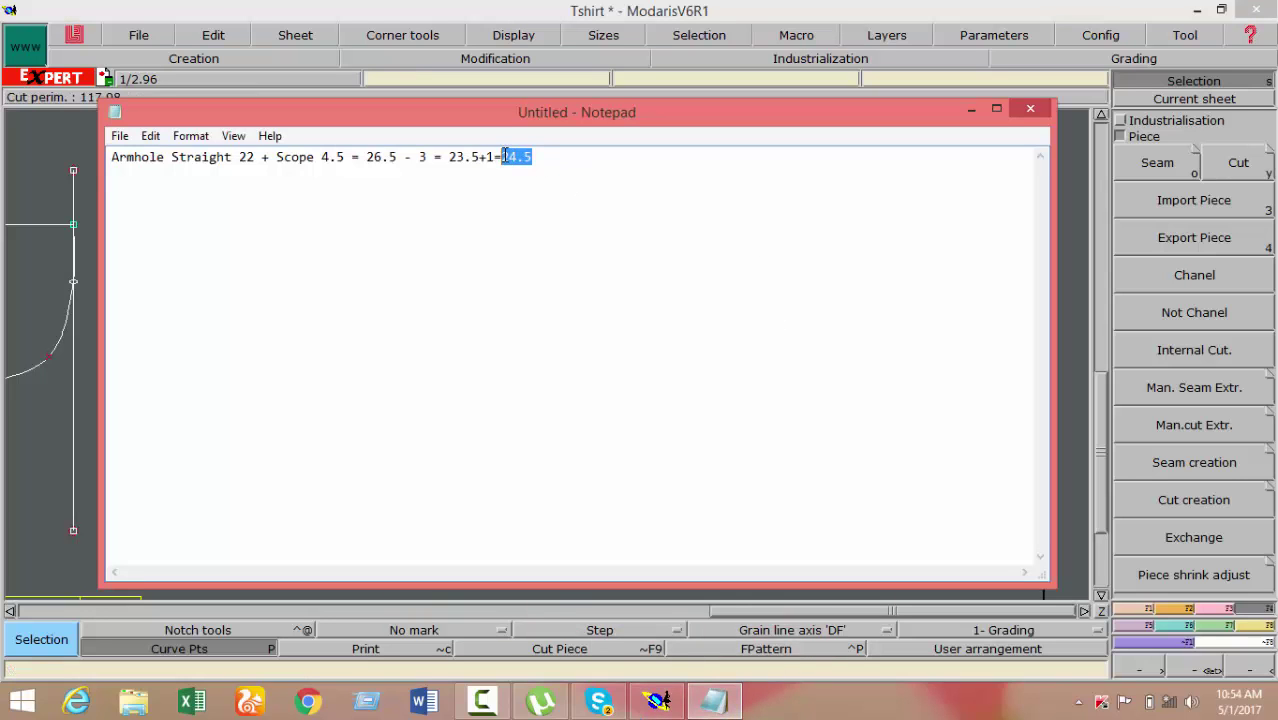
pyautogui.click(971, 109)
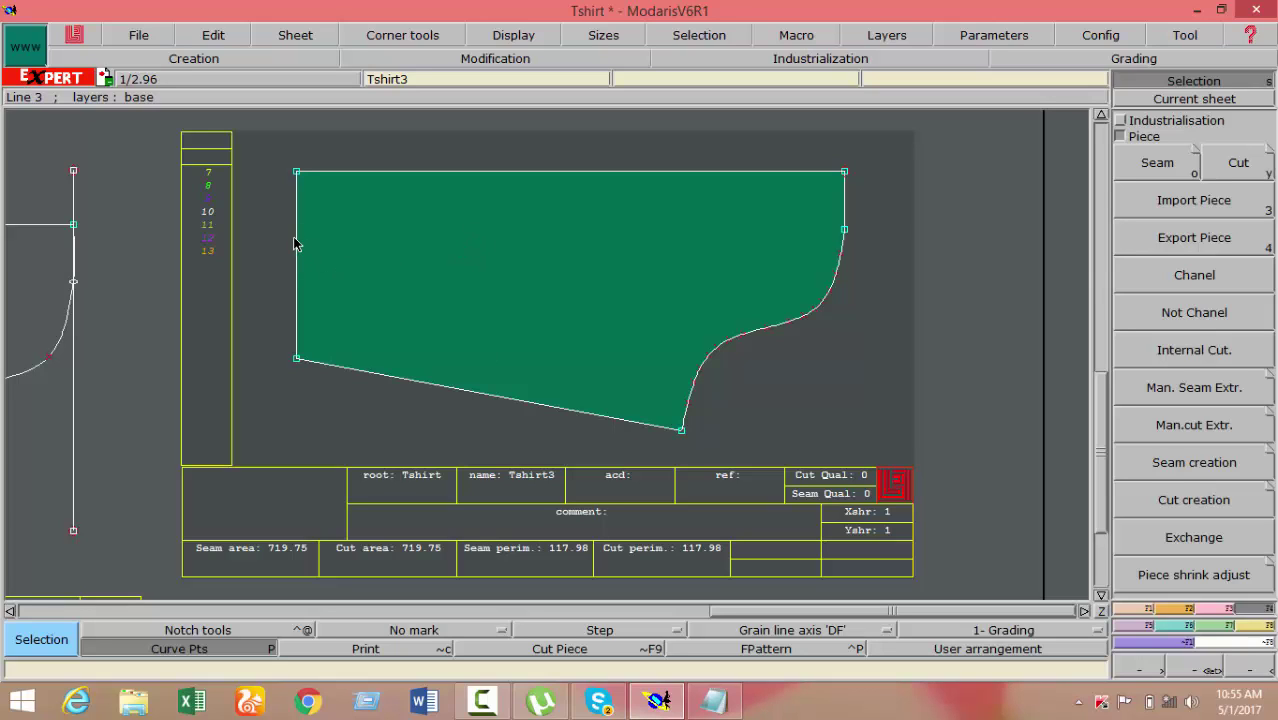
# Give Tshirt3 a 2 cm line seam on its left edge and 1 cm on its bottom edge
pyautogui.click(1147, 126)
pyautogui.click(1148, 147)
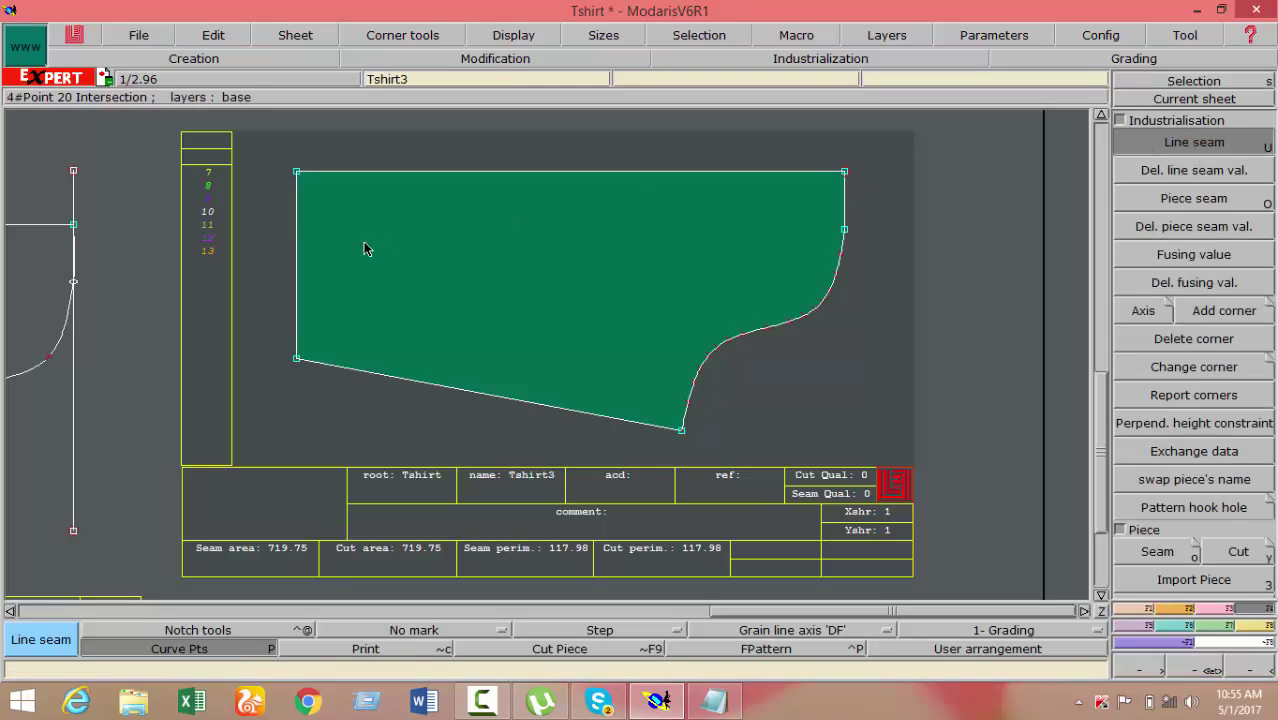
pyautogui.click(297, 250)
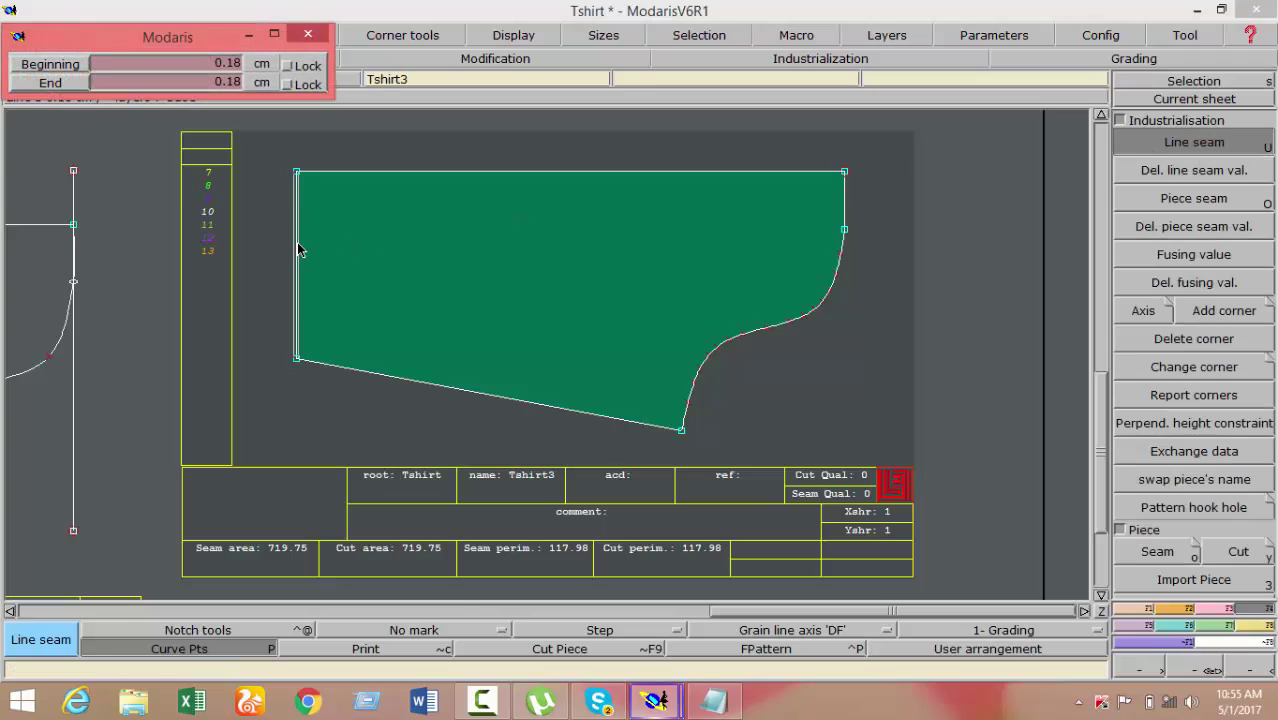
pyautogui.write('1.00')
pyautogui.write('2')
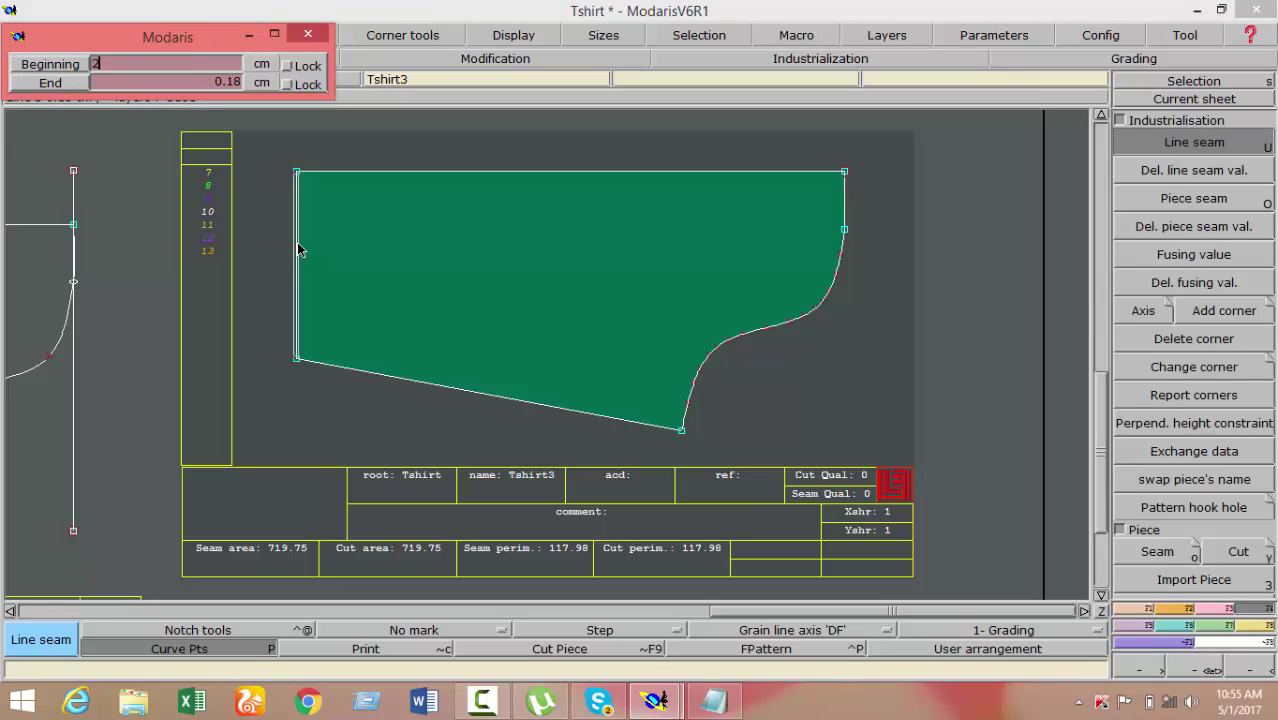
pyautogui.press('Return')
pyautogui.press('Return')
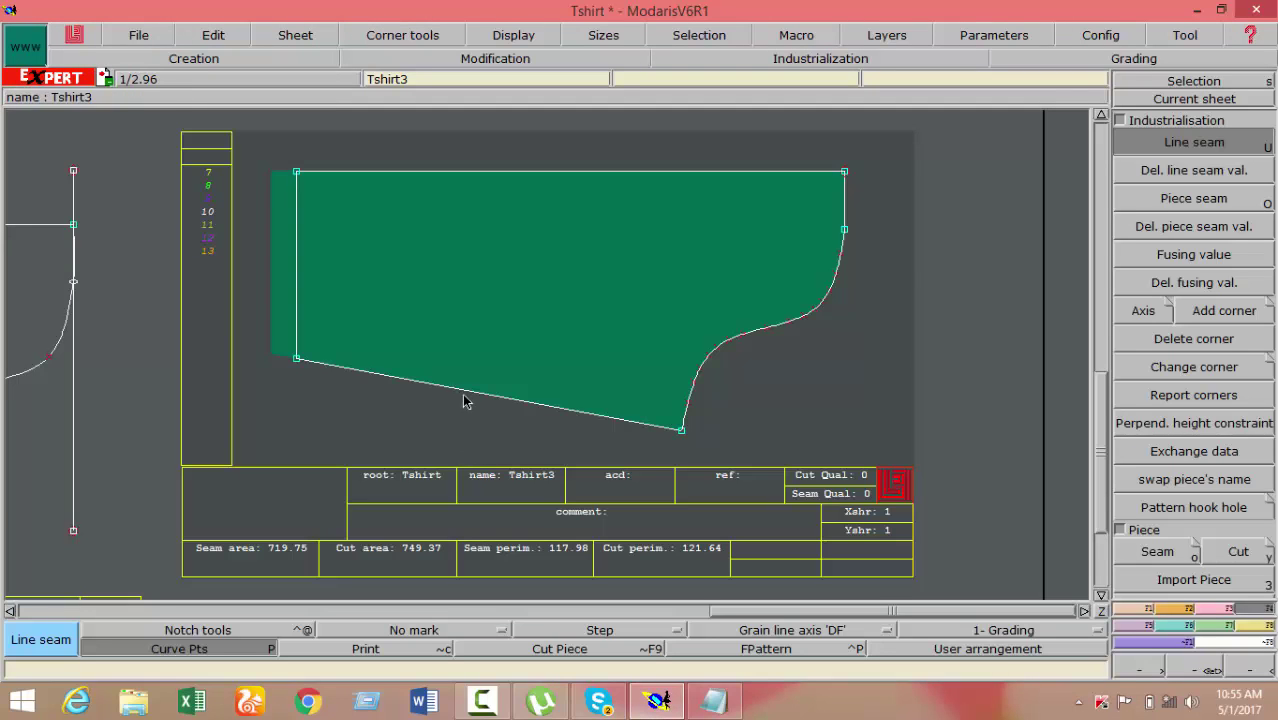
pyautogui.click(465, 397)
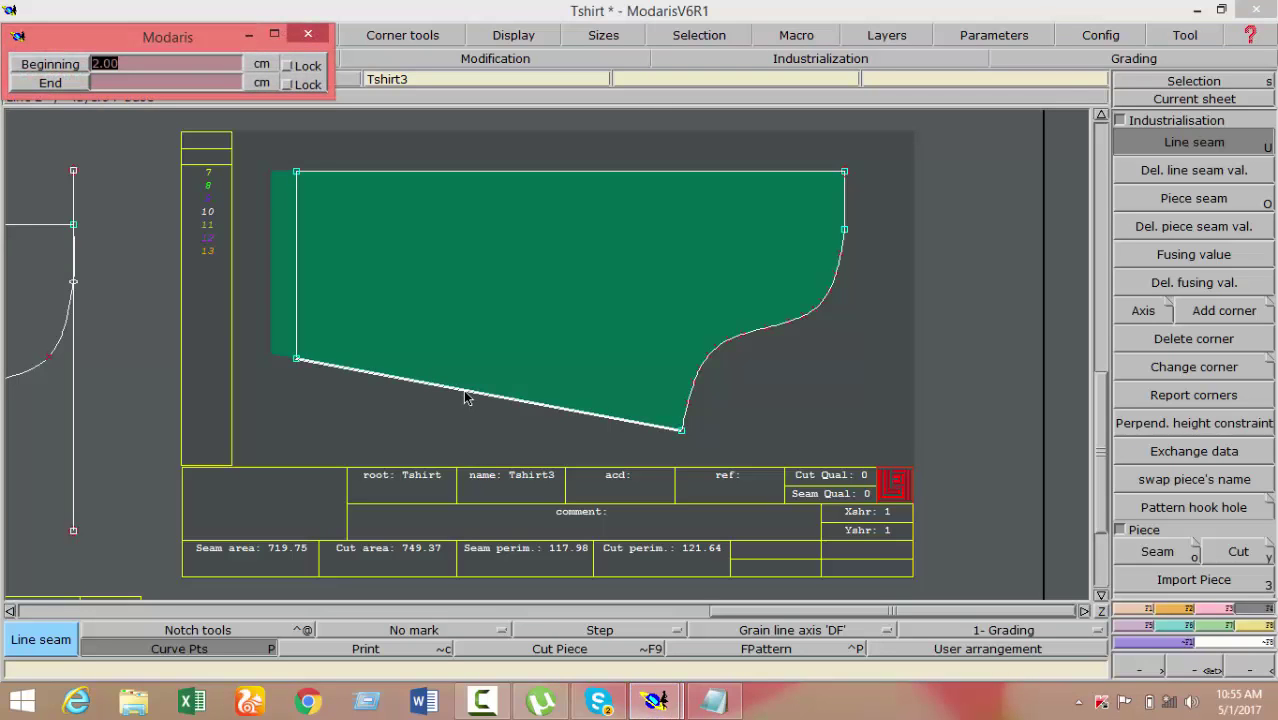
pyautogui.write('1')
pyautogui.press('Return')
pyautogui.press('Return')
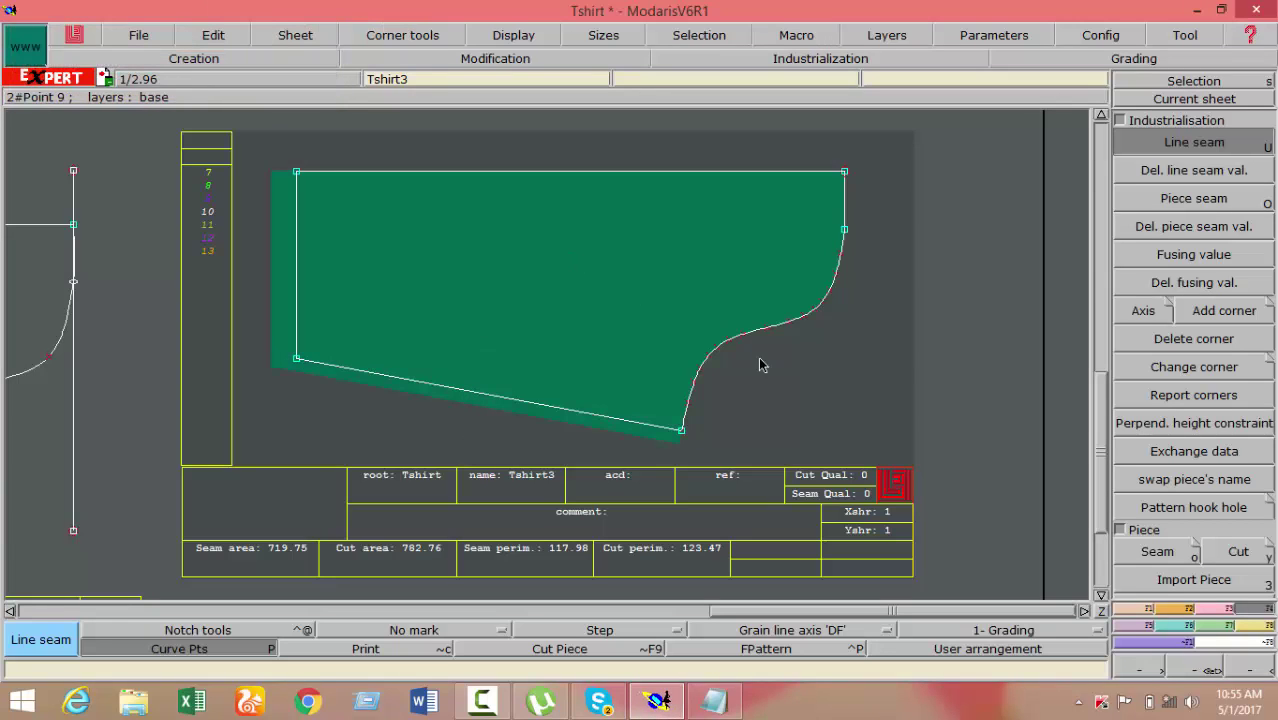
pyautogui.click(252, 655)
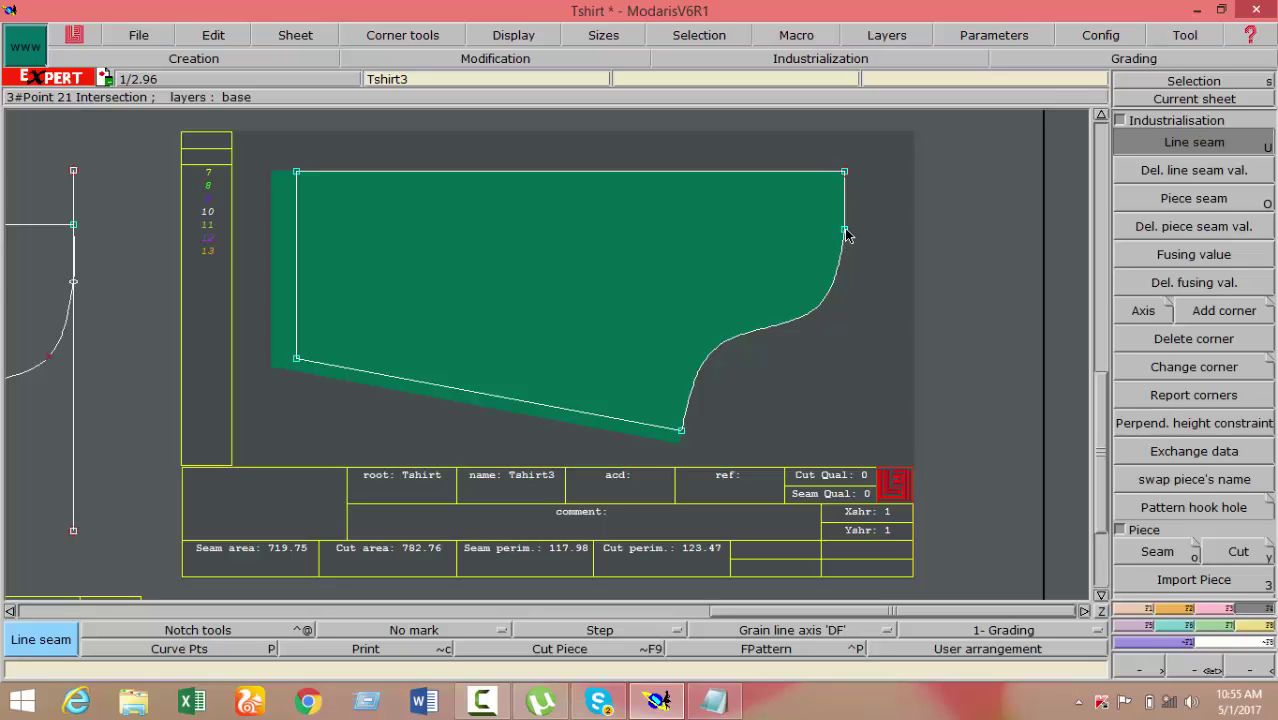
# Remove the extra point 21 from Tshirt3's curved edge by merging the curves and deleting it
pyautogui.click(834, 297)
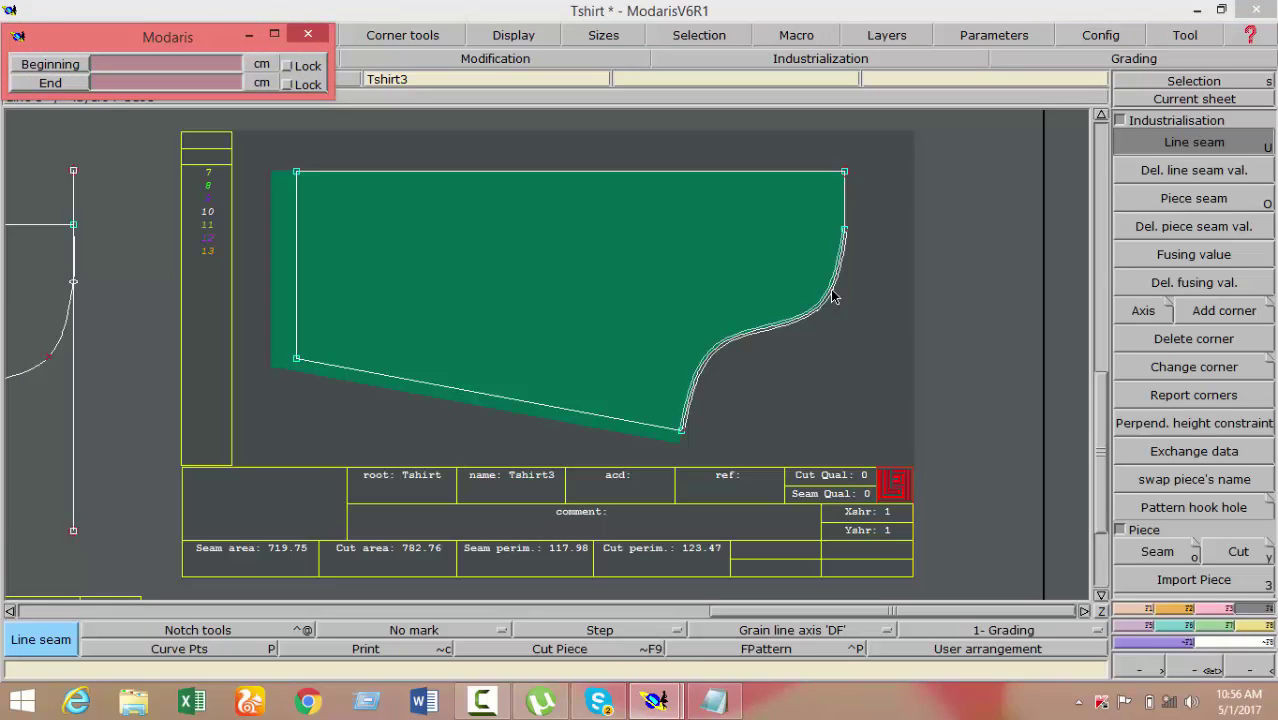
pyautogui.press('Return')
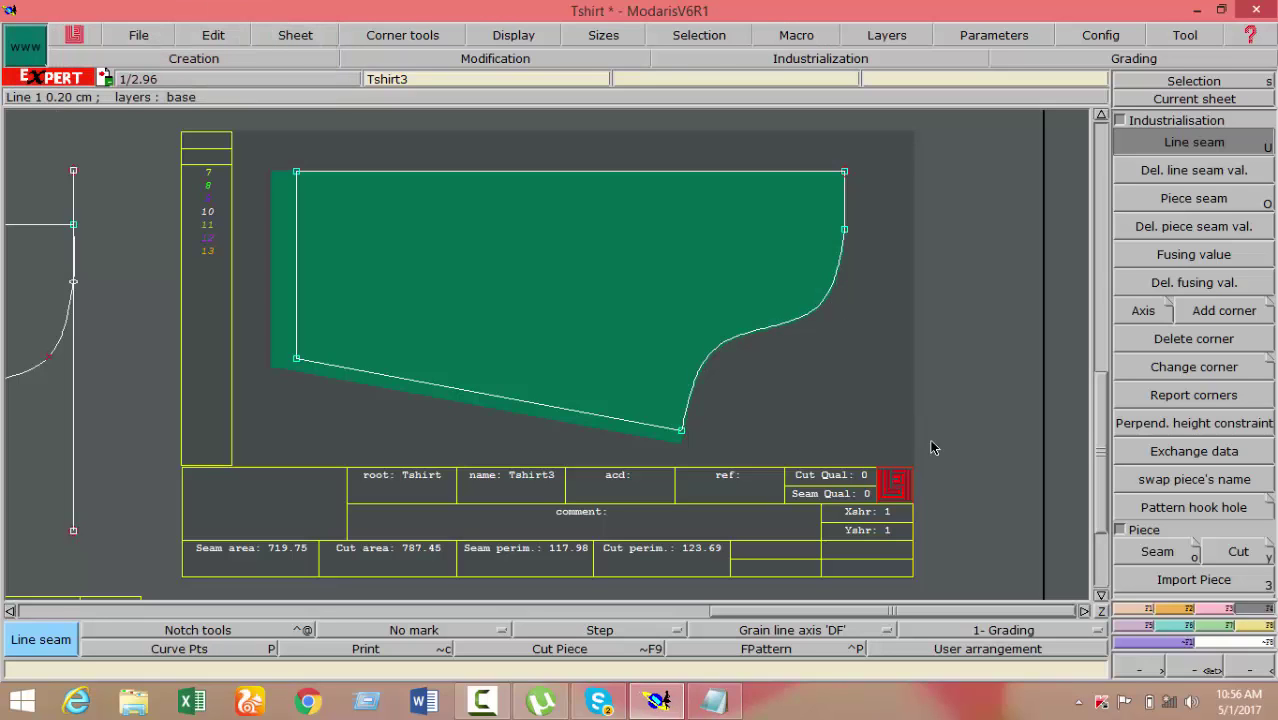
pyautogui.click(1225, 609)
pyautogui.click(1205, 438)
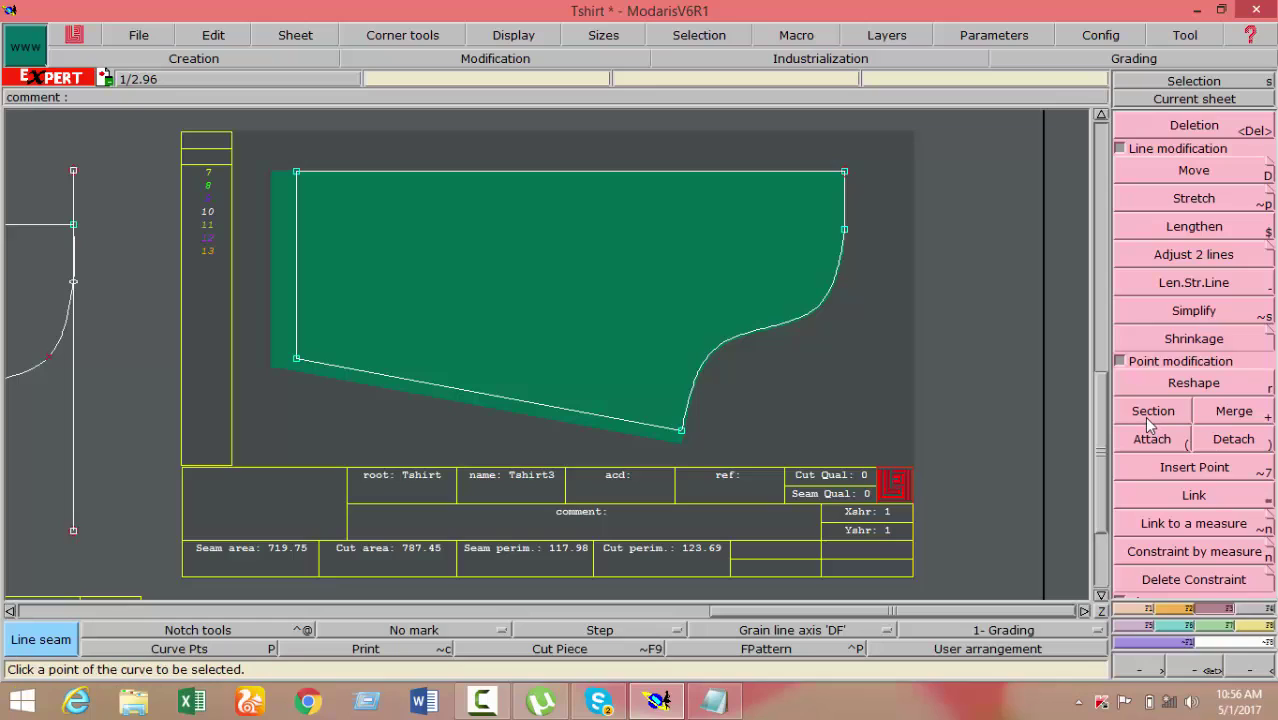
pyautogui.click(1233, 414)
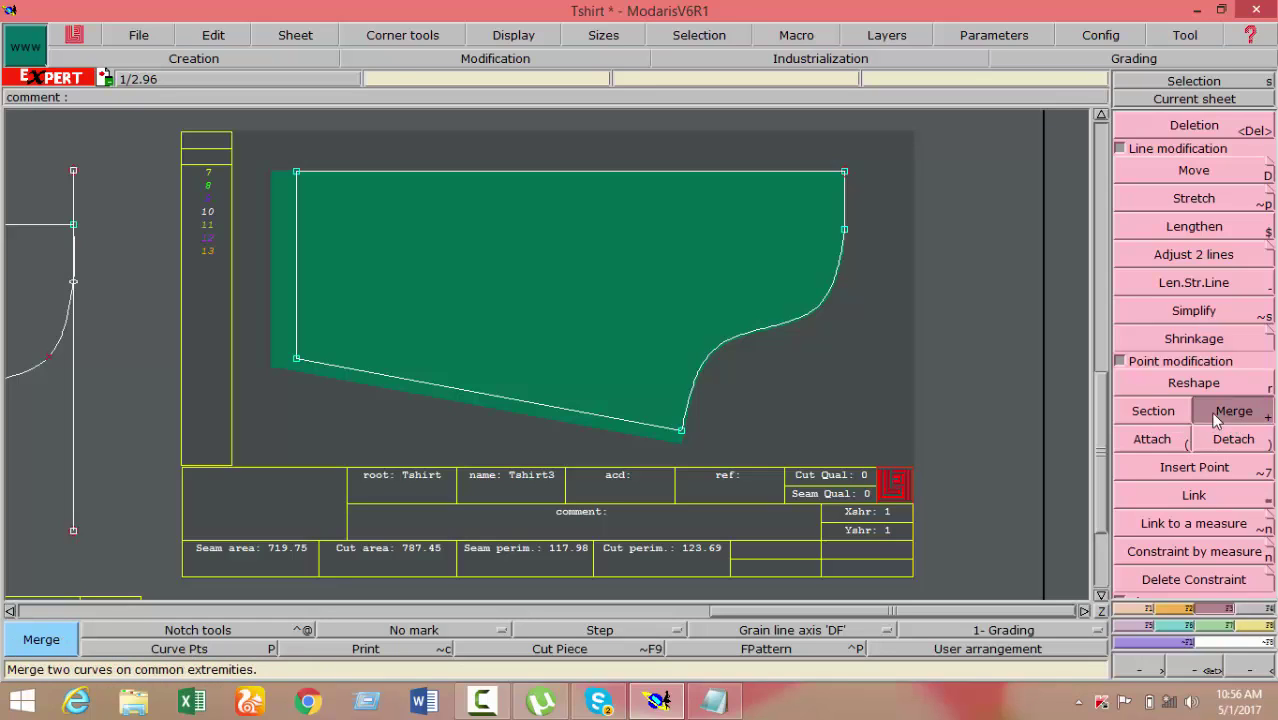
pyautogui.click(844, 232)
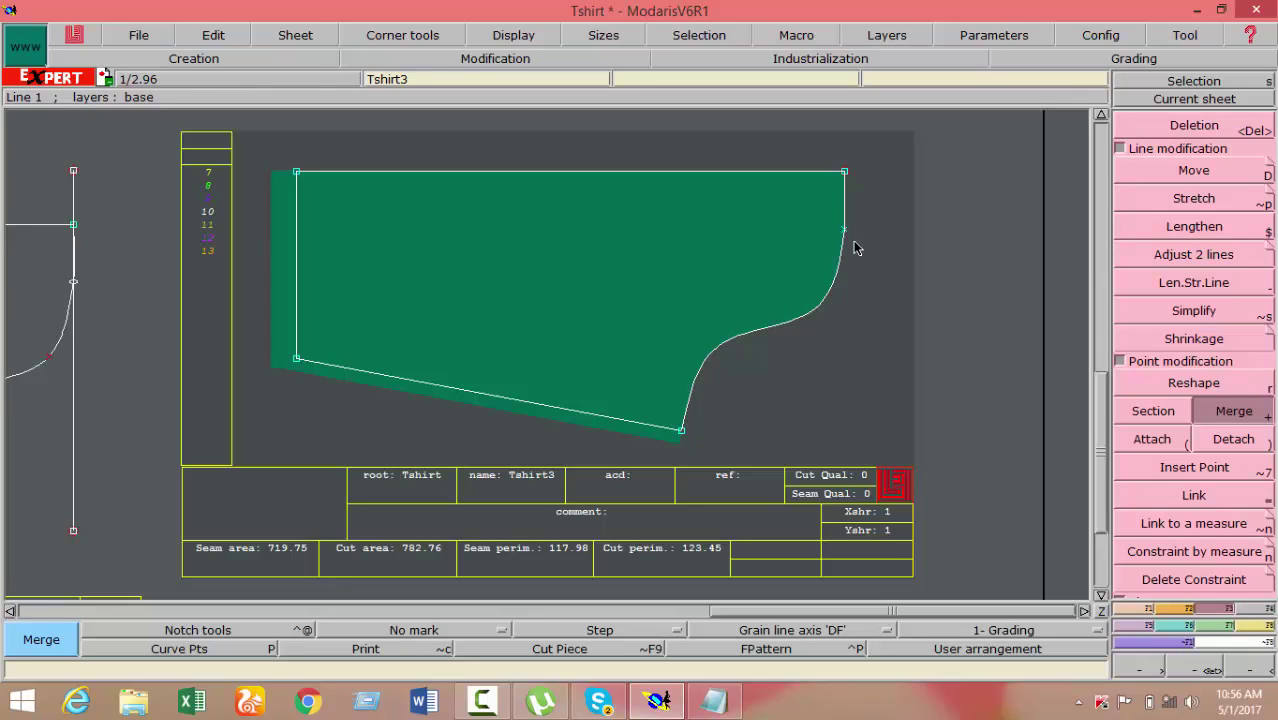
pyautogui.press('Delete')
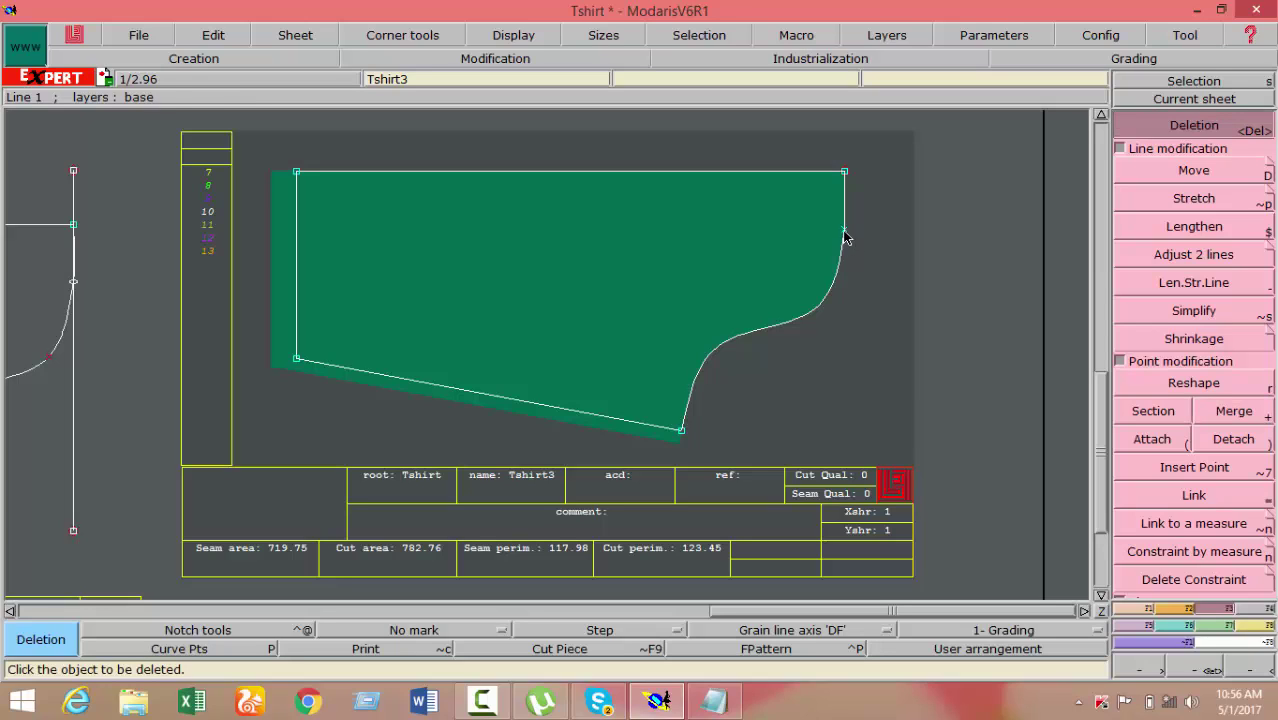
pyautogui.click(844, 236)
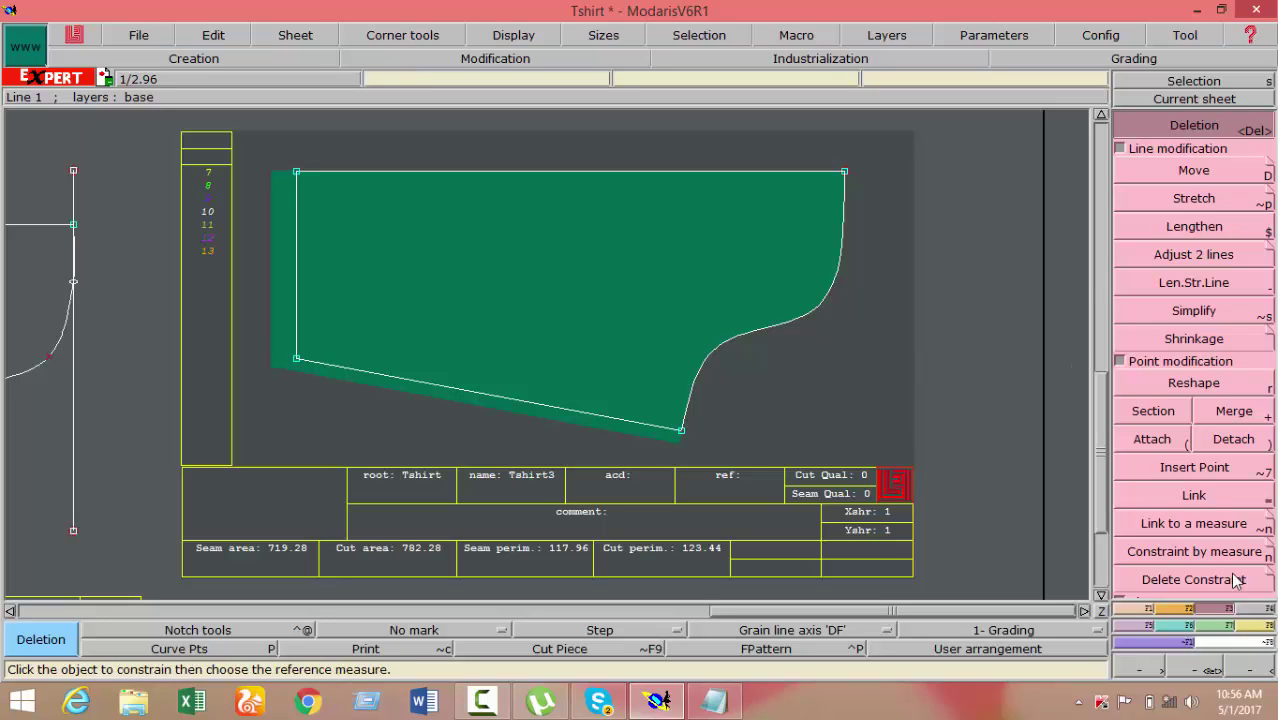
# Give the merged armhole curve a 1 cm seam allowance, beginning 1 and end 1
pyautogui.click(1268, 609)
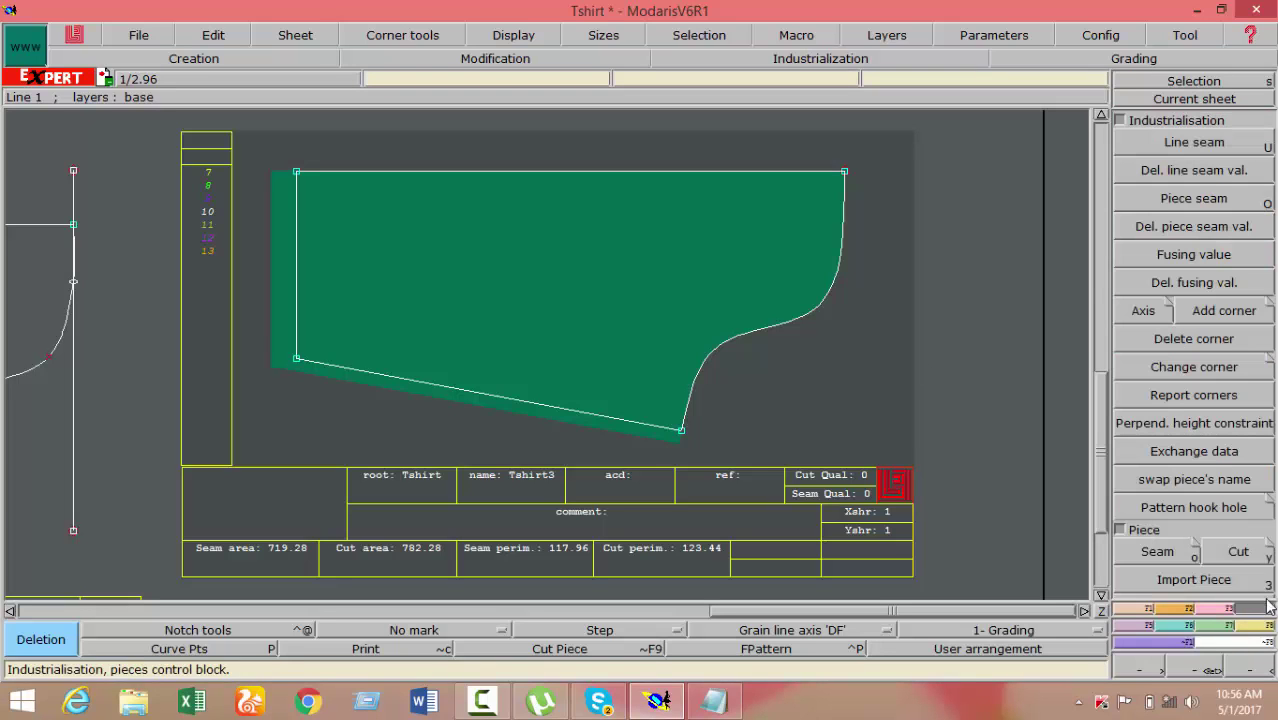
pyautogui.click(1205, 142)
pyautogui.click(840, 273)
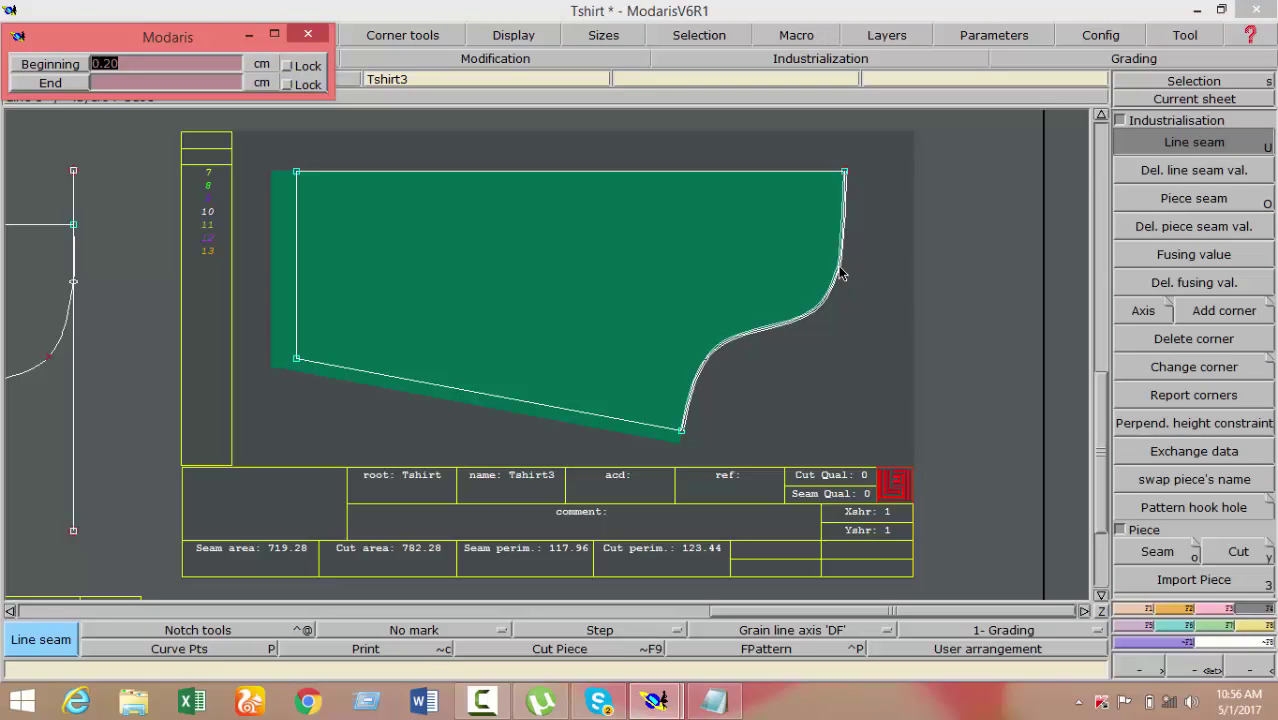
pyautogui.write('1')
pyautogui.press('Return')
pyautogui.write('1')
pyautogui.press('Return')
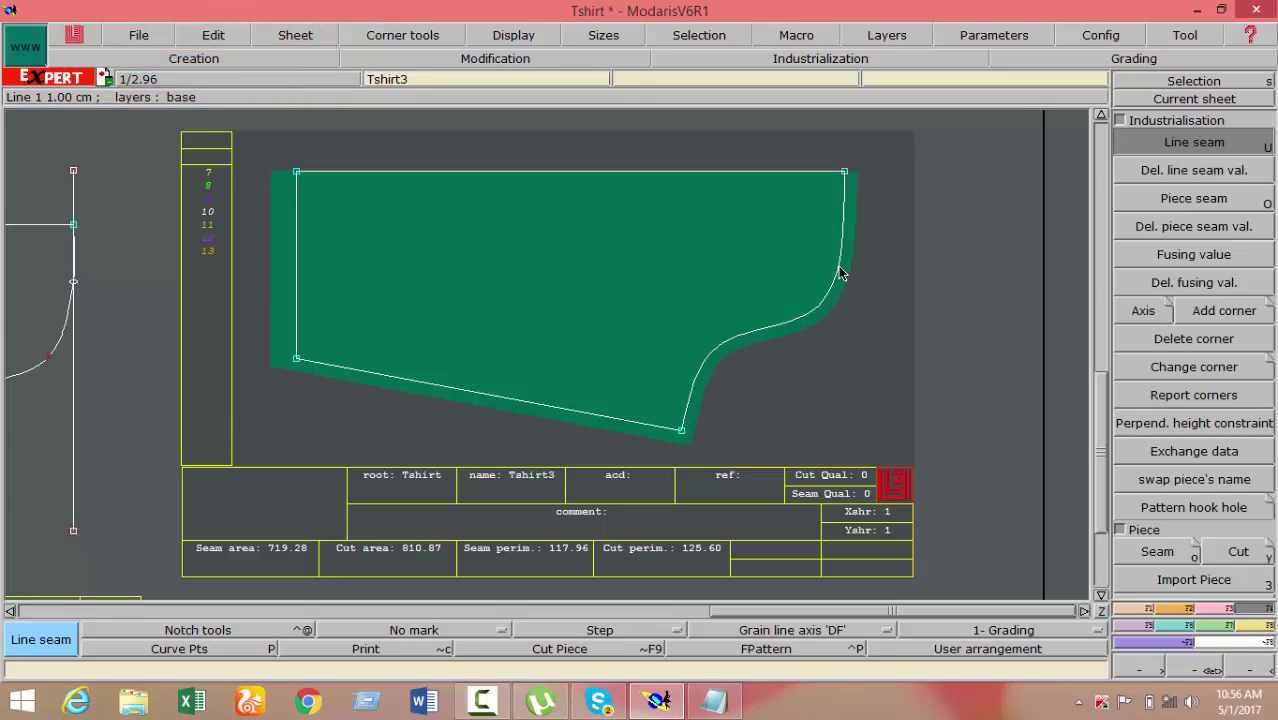
pyautogui.click(738, 636)
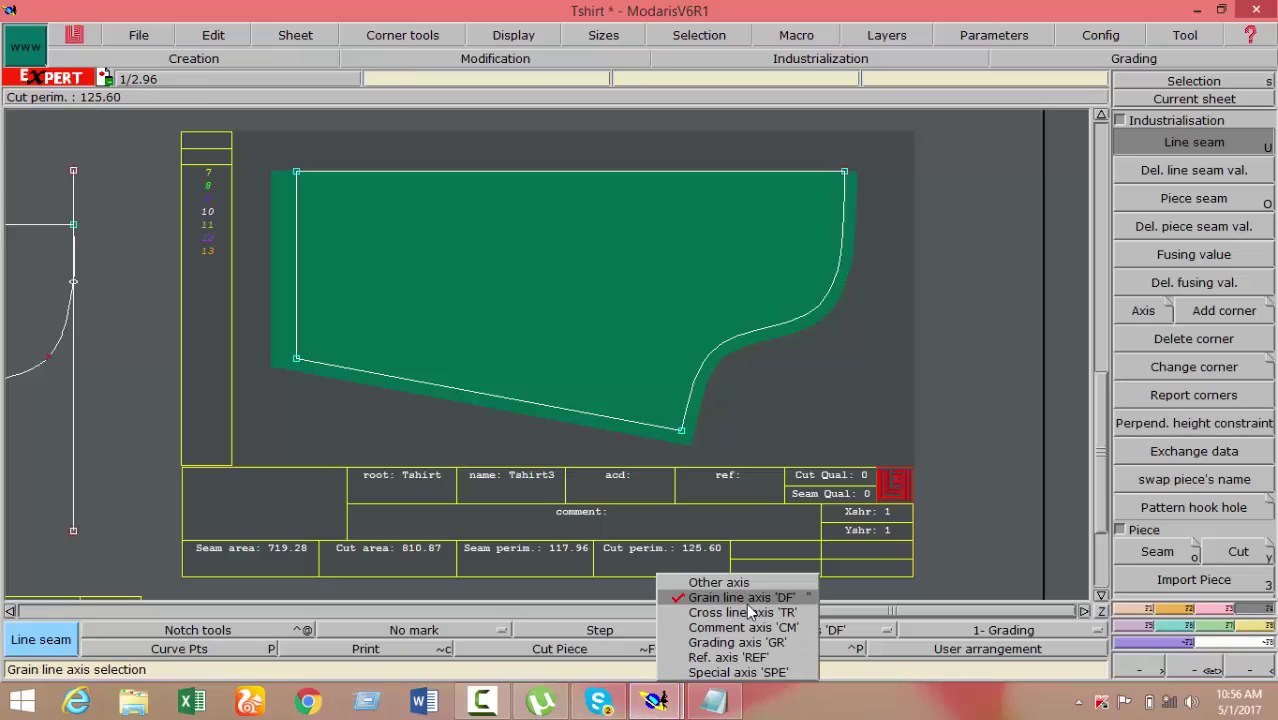
# Draw a grain line across the Tshirt3 piece
pyautogui.click(745, 591)
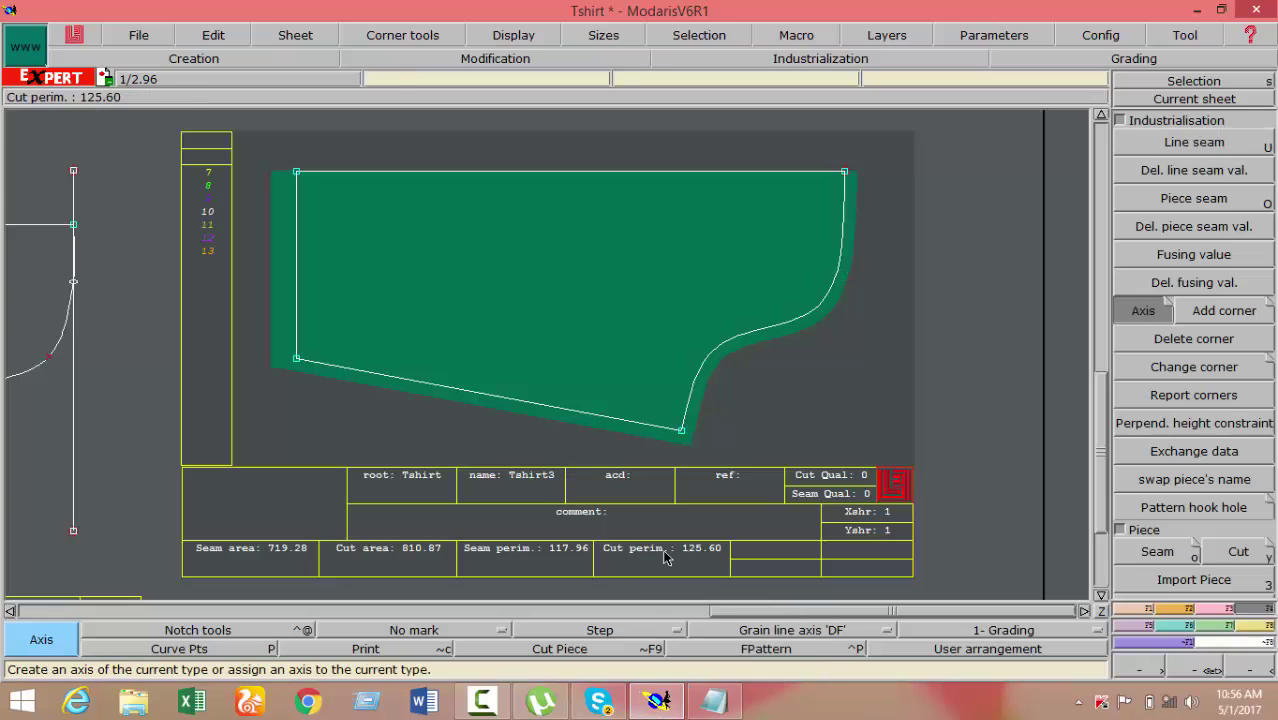
pyautogui.click(362, 281)
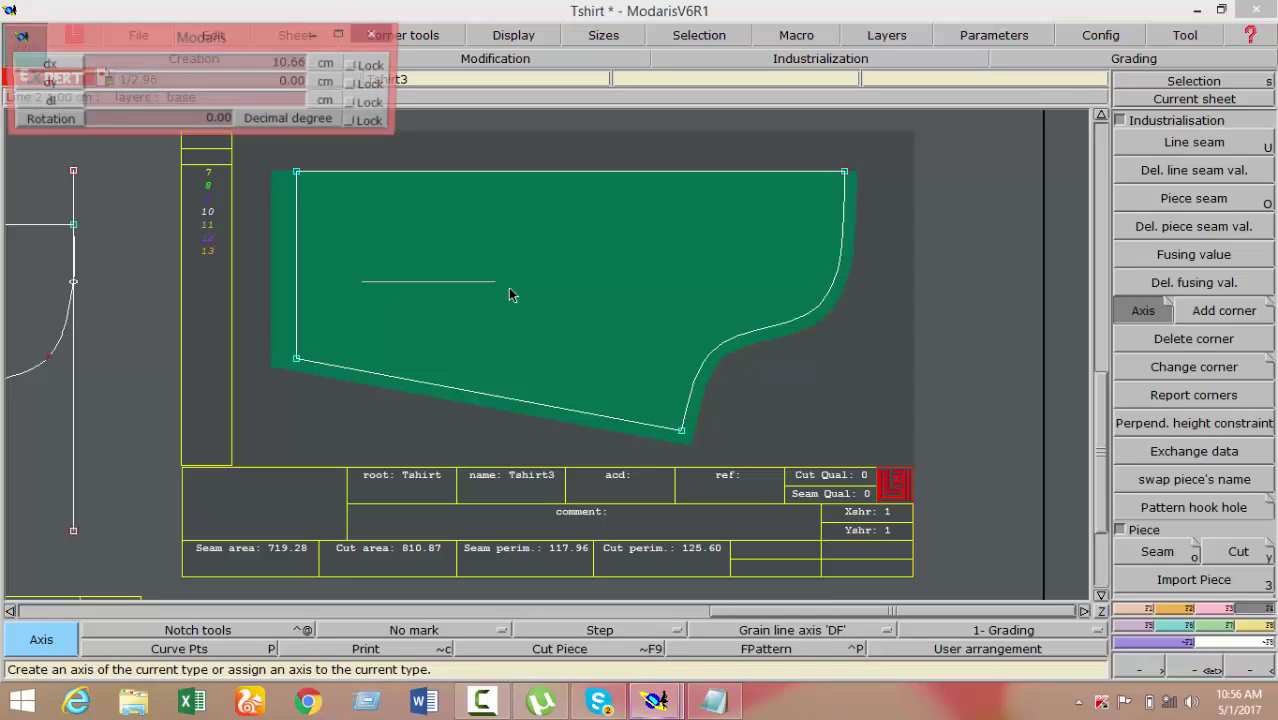
pyautogui.click(652, 301)
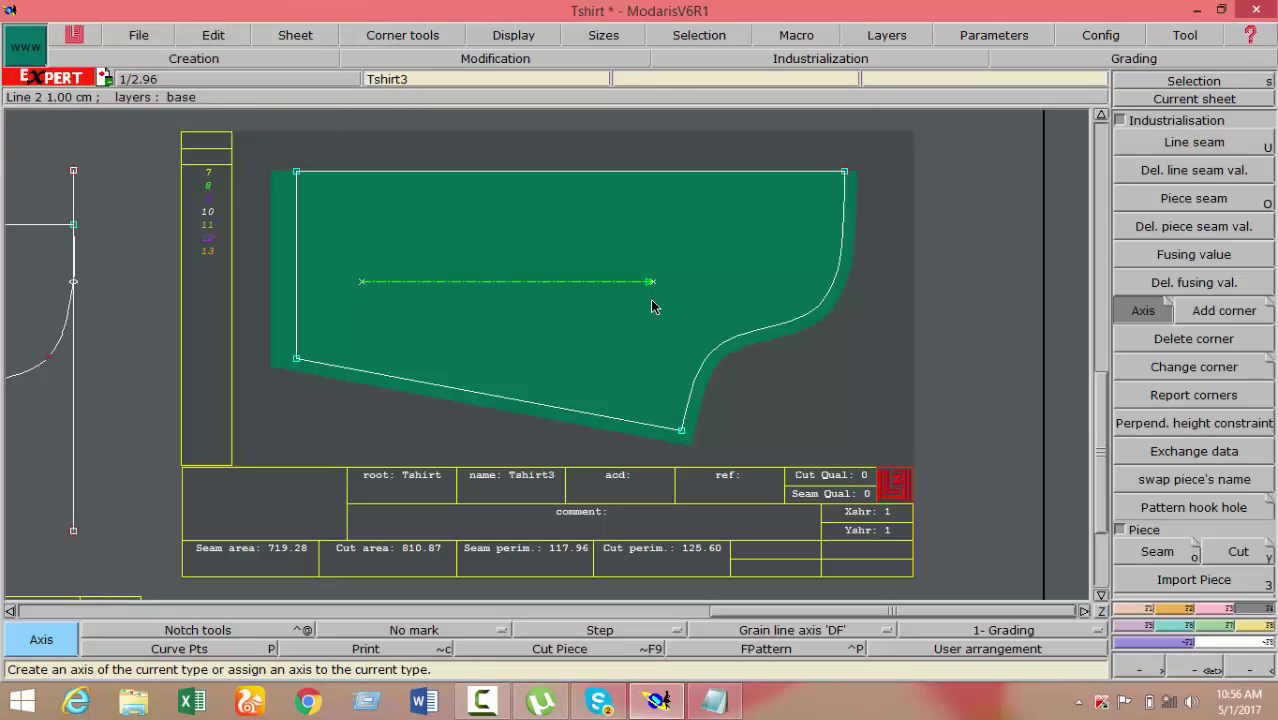
# Cancel the accidental short curve near the label and return to the Edit menu
pyautogui.click(213, 35)
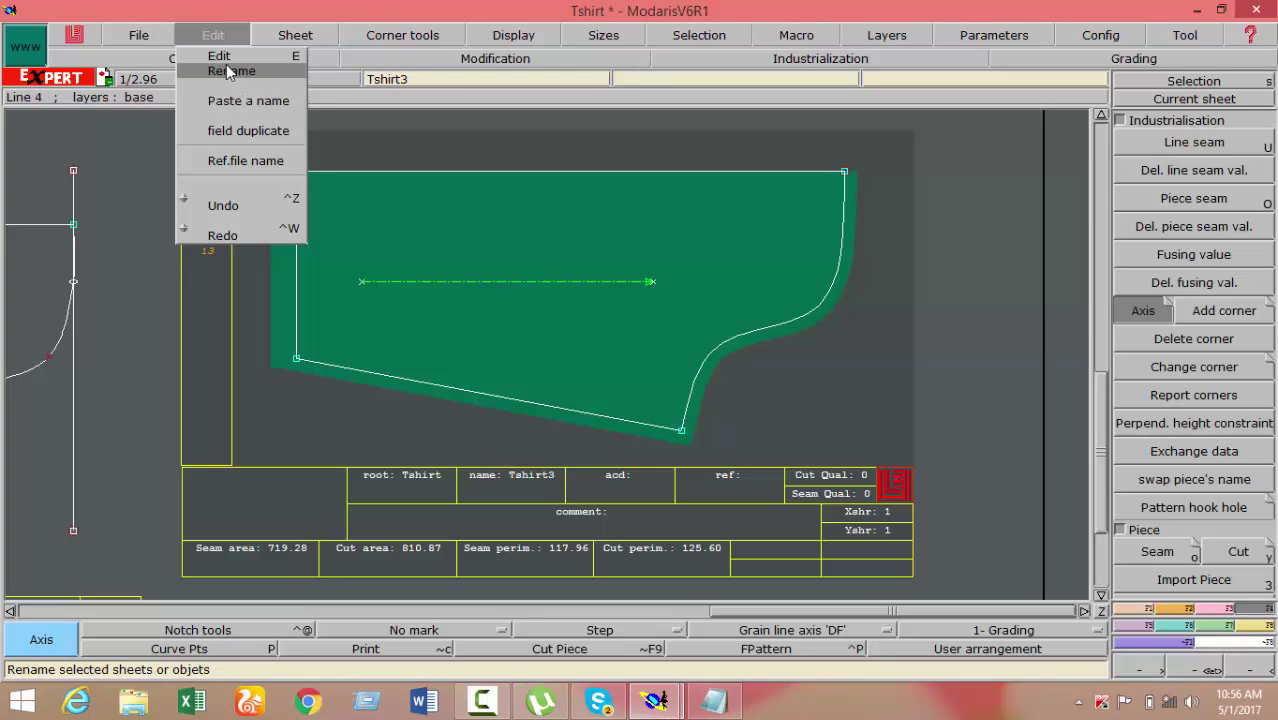
pyautogui.click(228, 66)
pyautogui.click(612, 520)
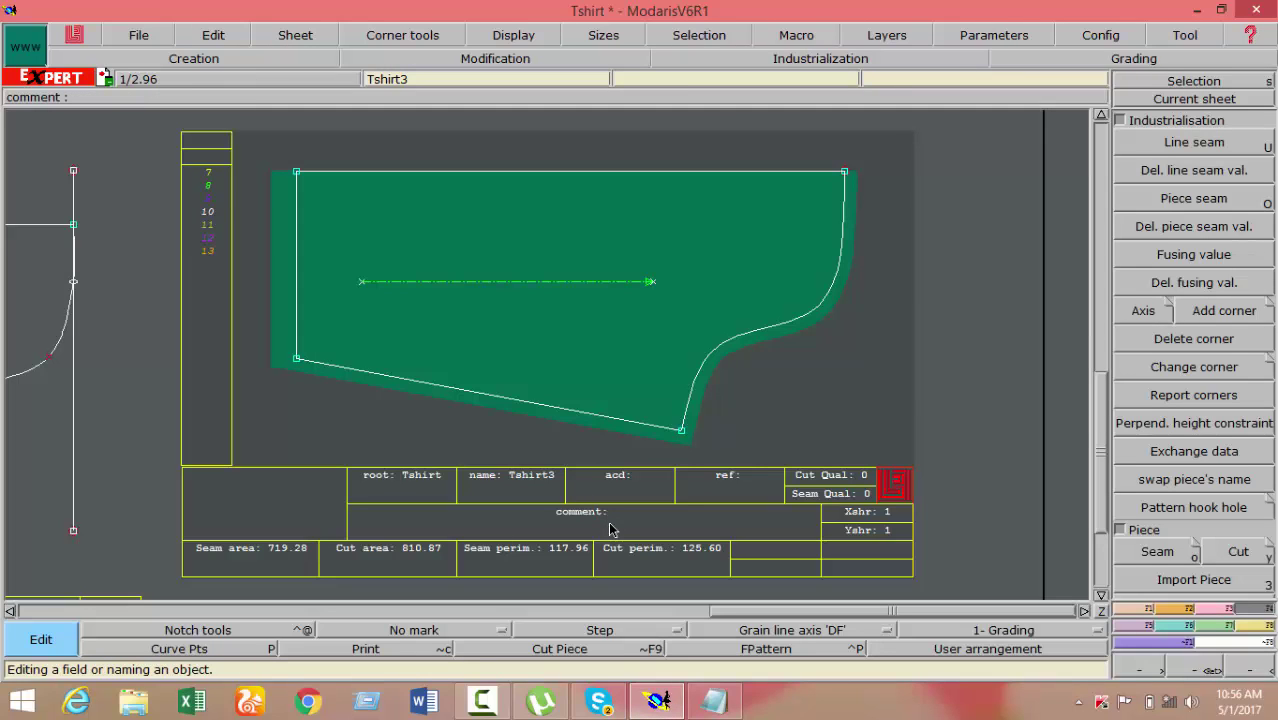
pyautogui.press('Escape')
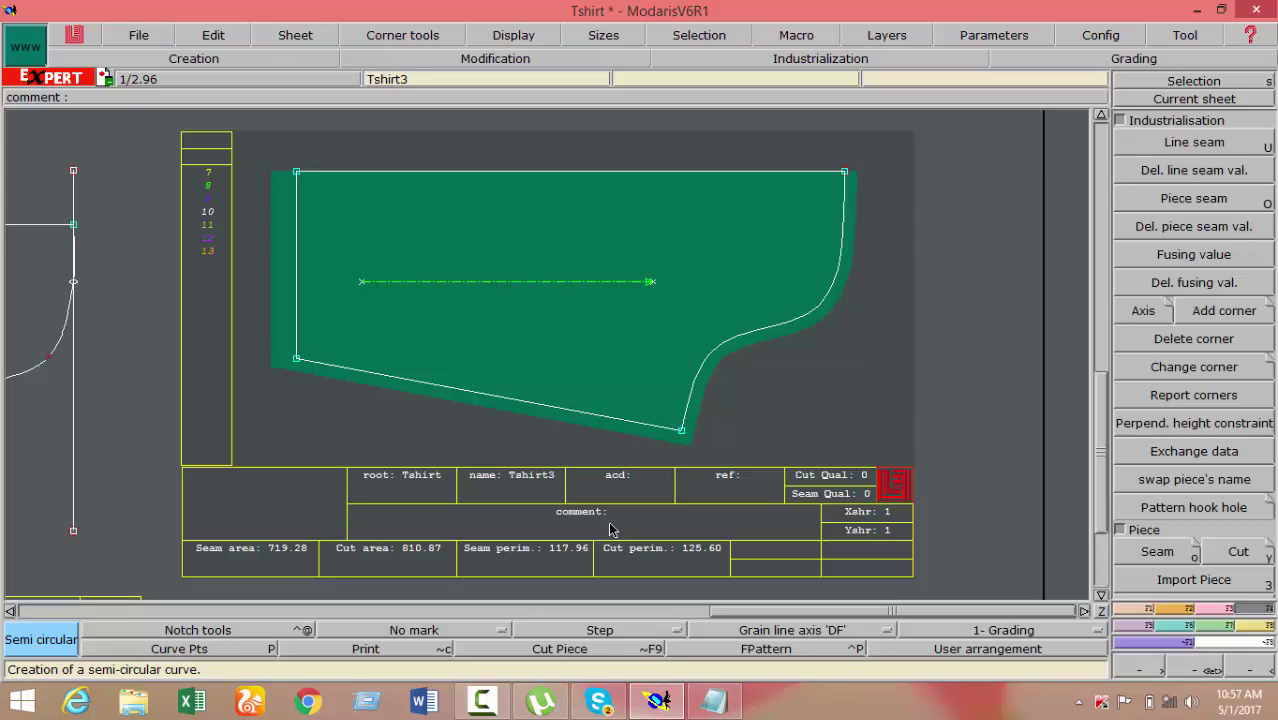
pyautogui.click(617, 514)
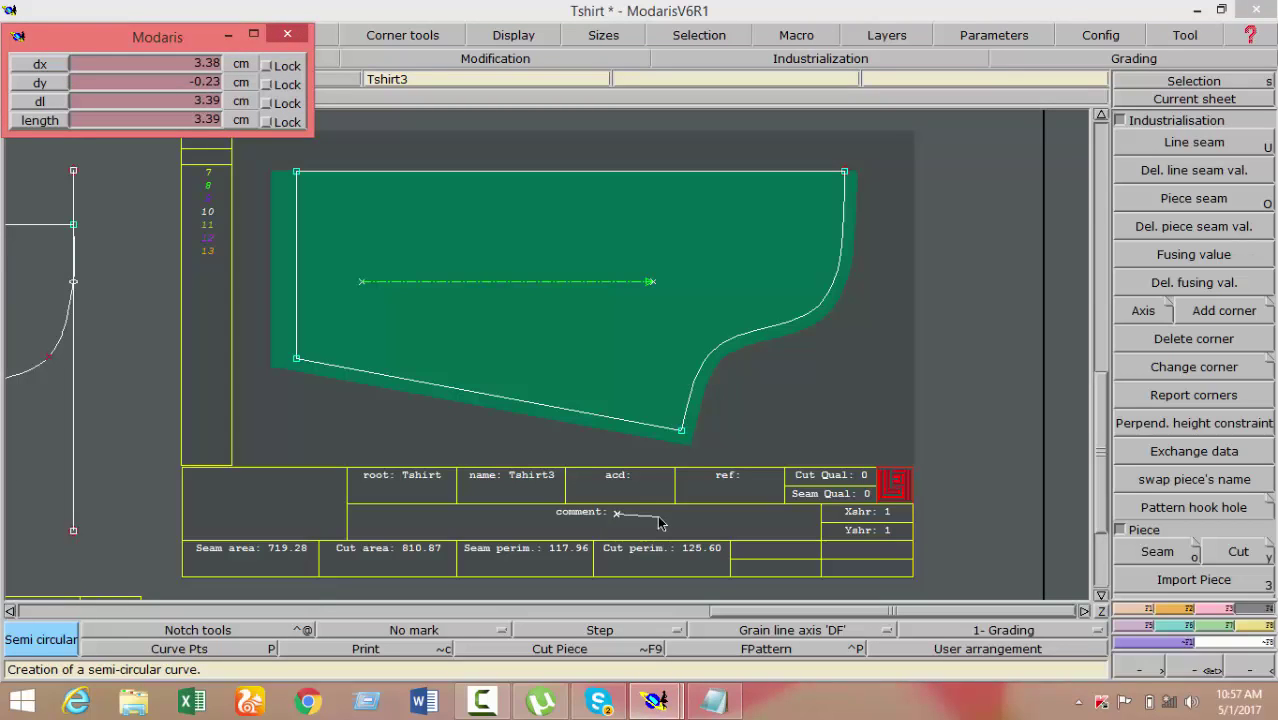
pyautogui.click(659, 521)
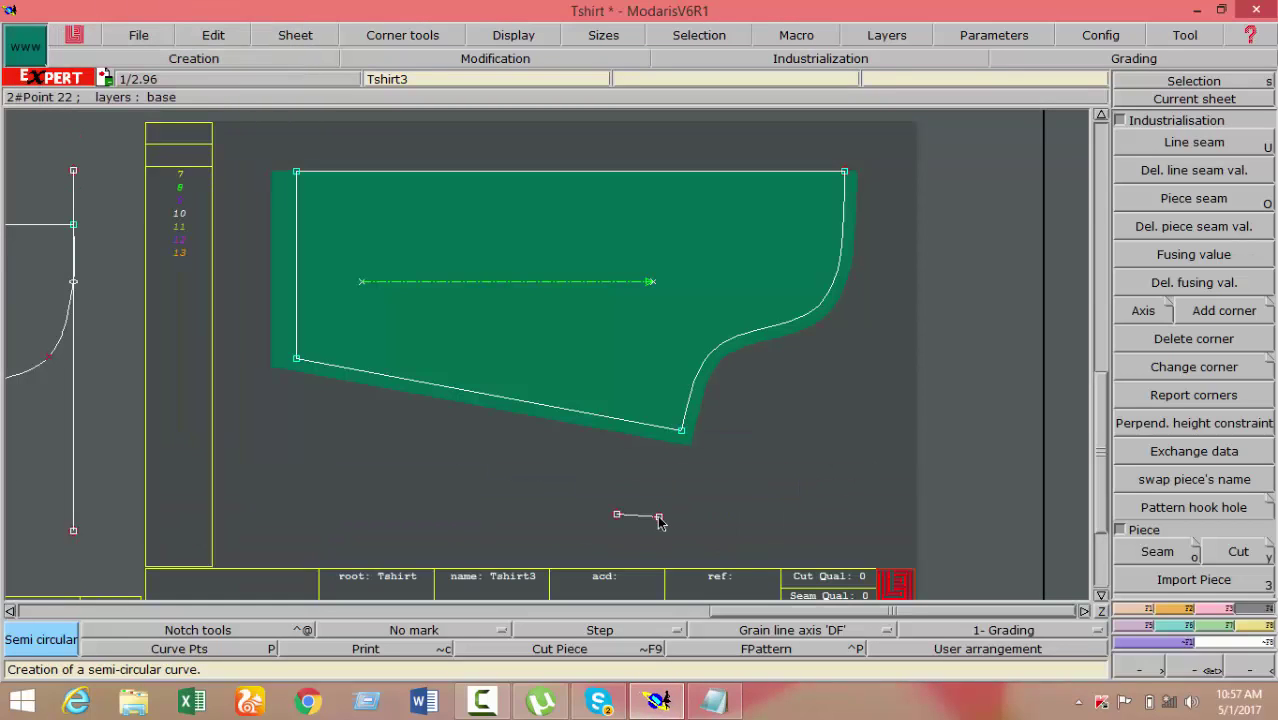
pyautogui.press('Escape')
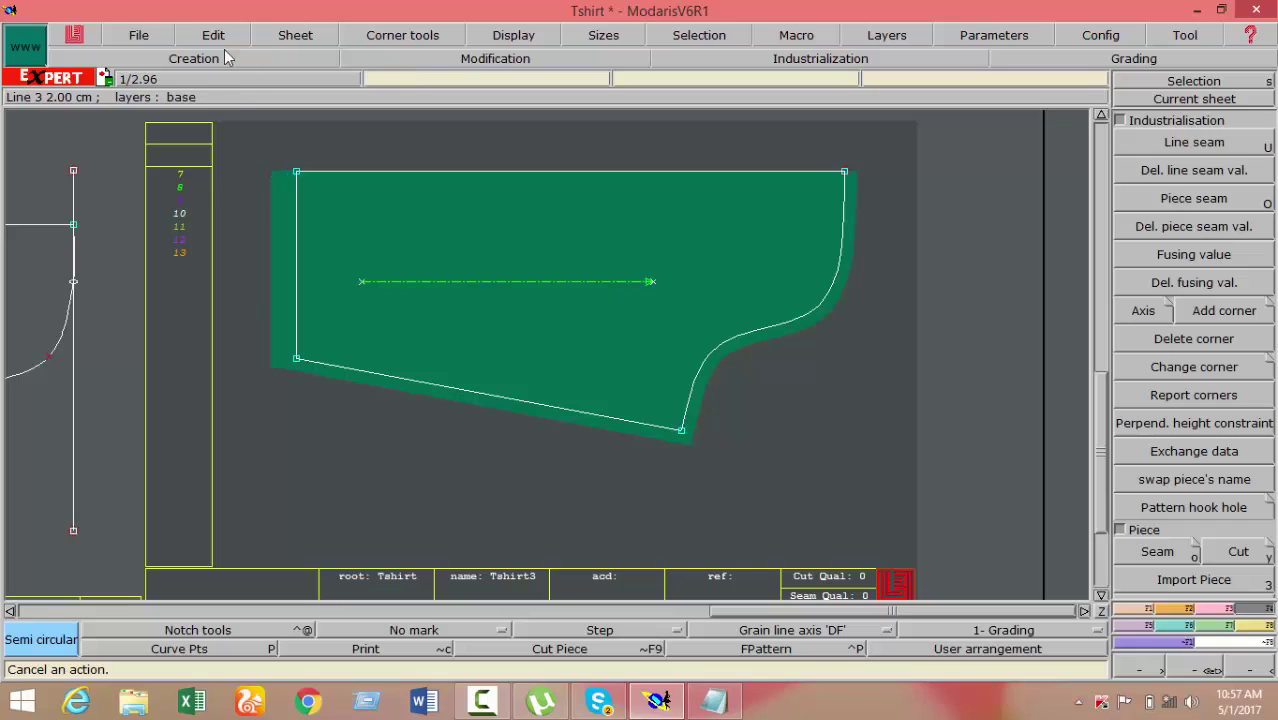
pyautogui.click(213, 37)
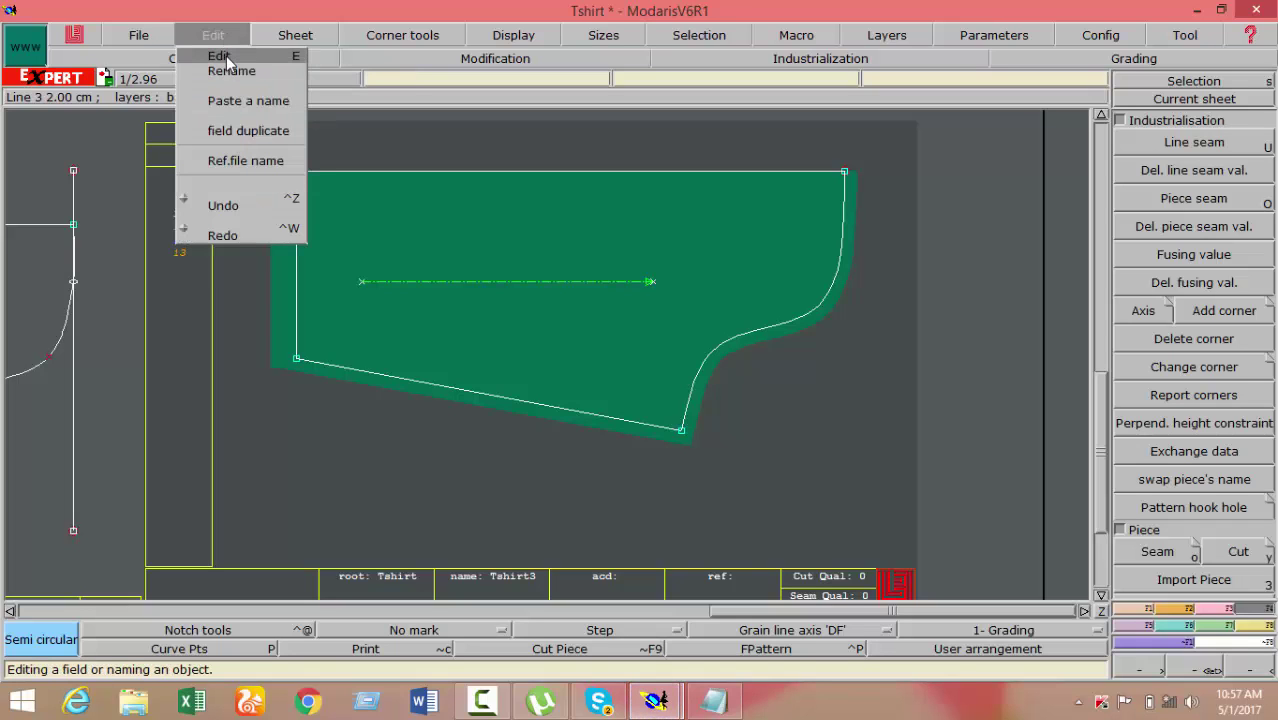
# Enter the comment 'Sleeve 1X2' in Tshirt3's info table, then arrange all sheets
pyautogui.click(228, 60)
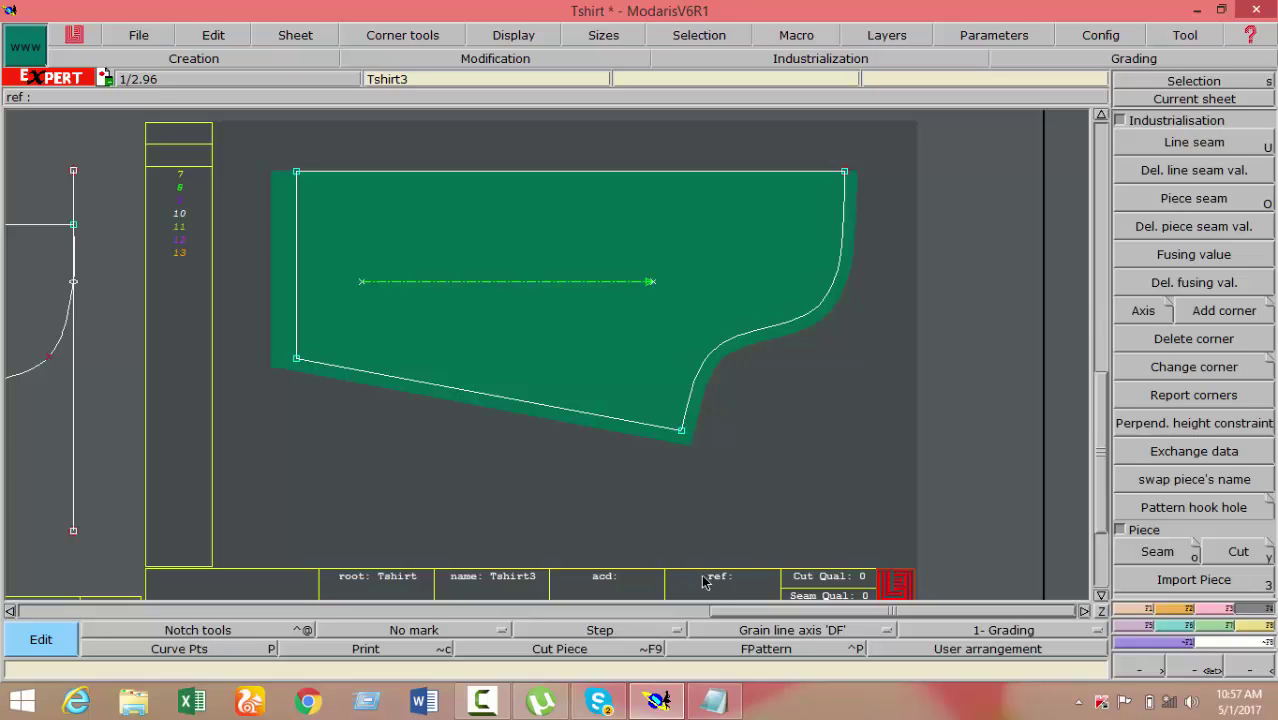
pyautogui.click(1107, 530)
pyautogui.click(593, 456)
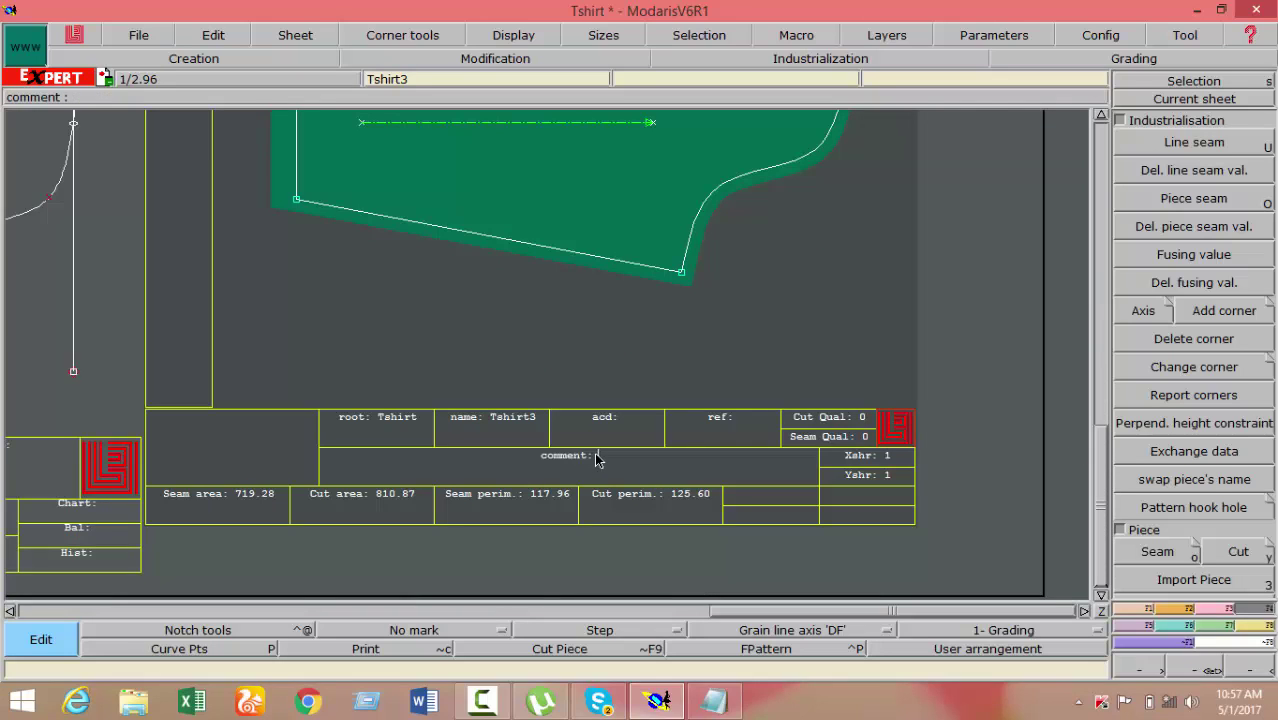
pyautogui.write('s')
pyautogui.write('leeve')
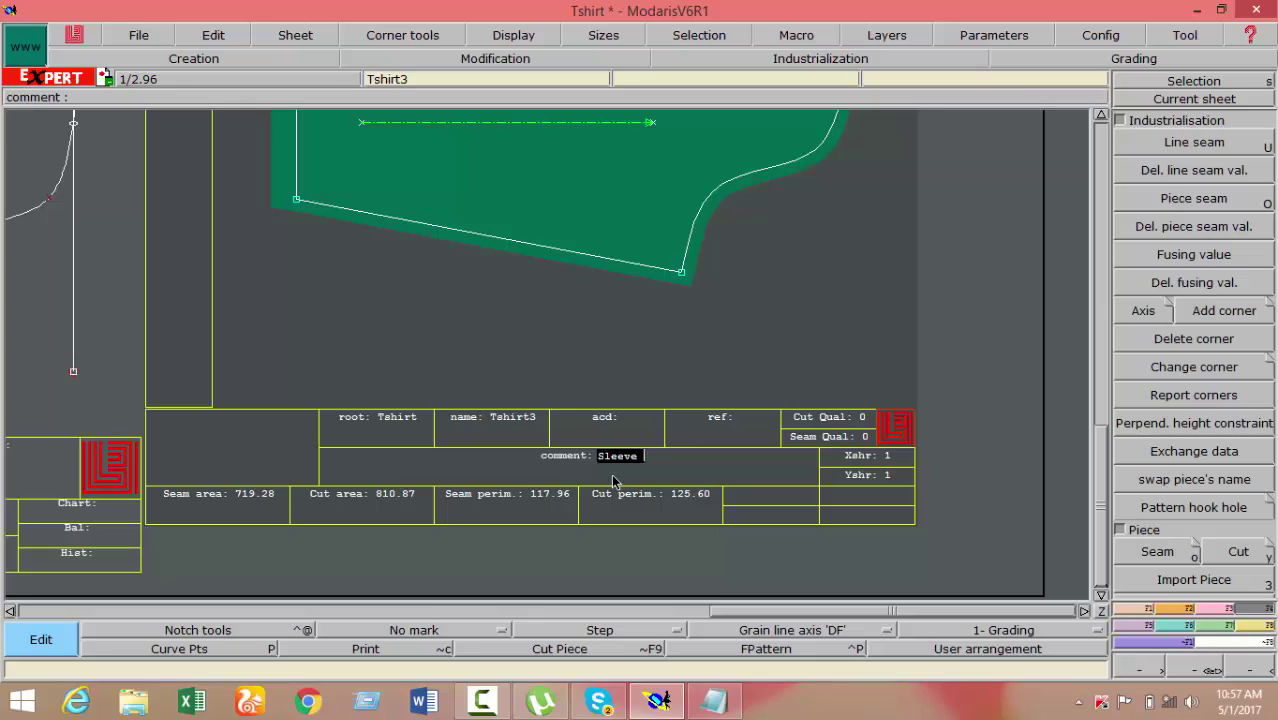
pyautogui.write('1')
pyautogui.write('X')
pyautogui.write('1')
pyautogui.press('BackSpace')
pyautogui.write('2')
pyautogui.press('Return')
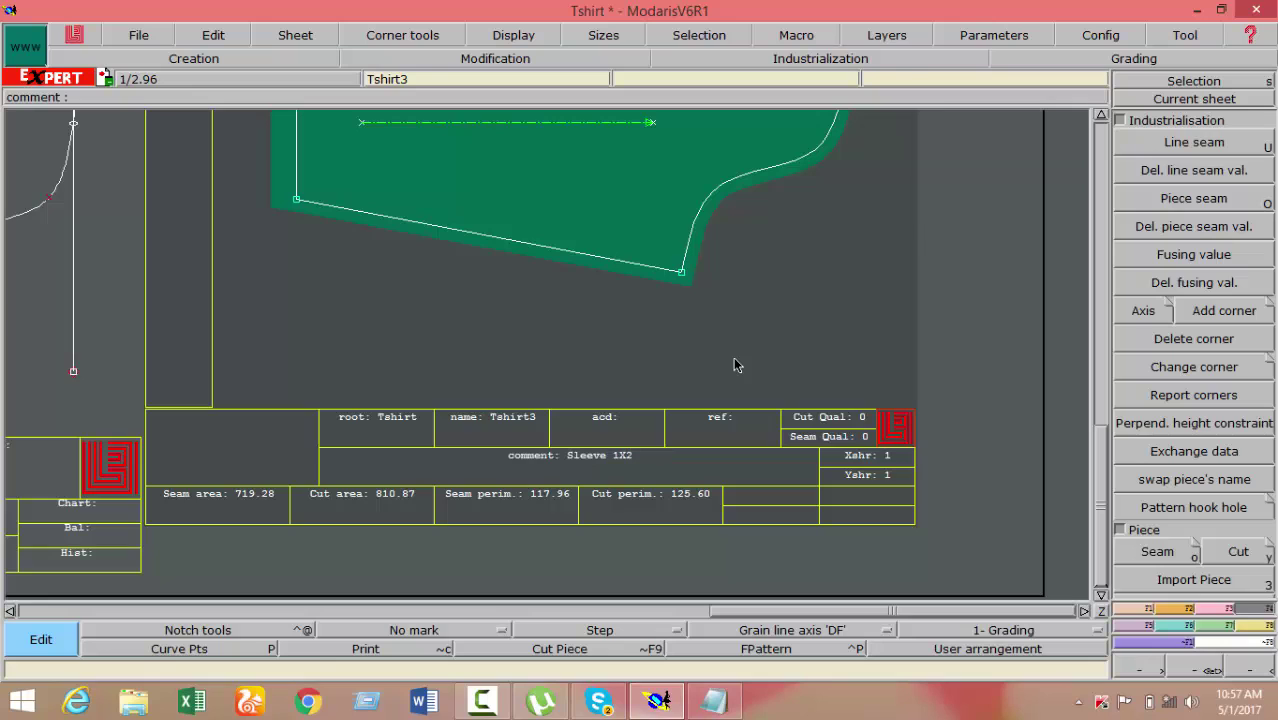
pyautogui.press('F8')
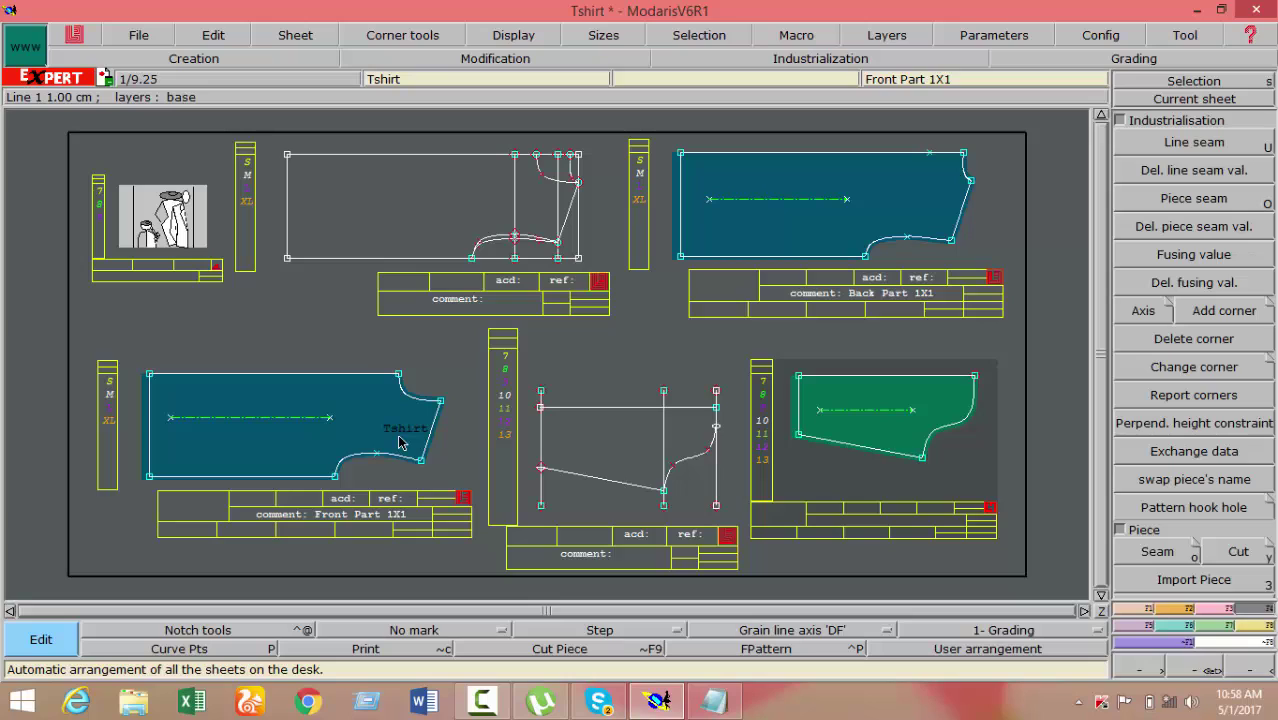
# Make Front Part 1X1 the current sheet and fill the window with it
pyautogui.click(398, 442)
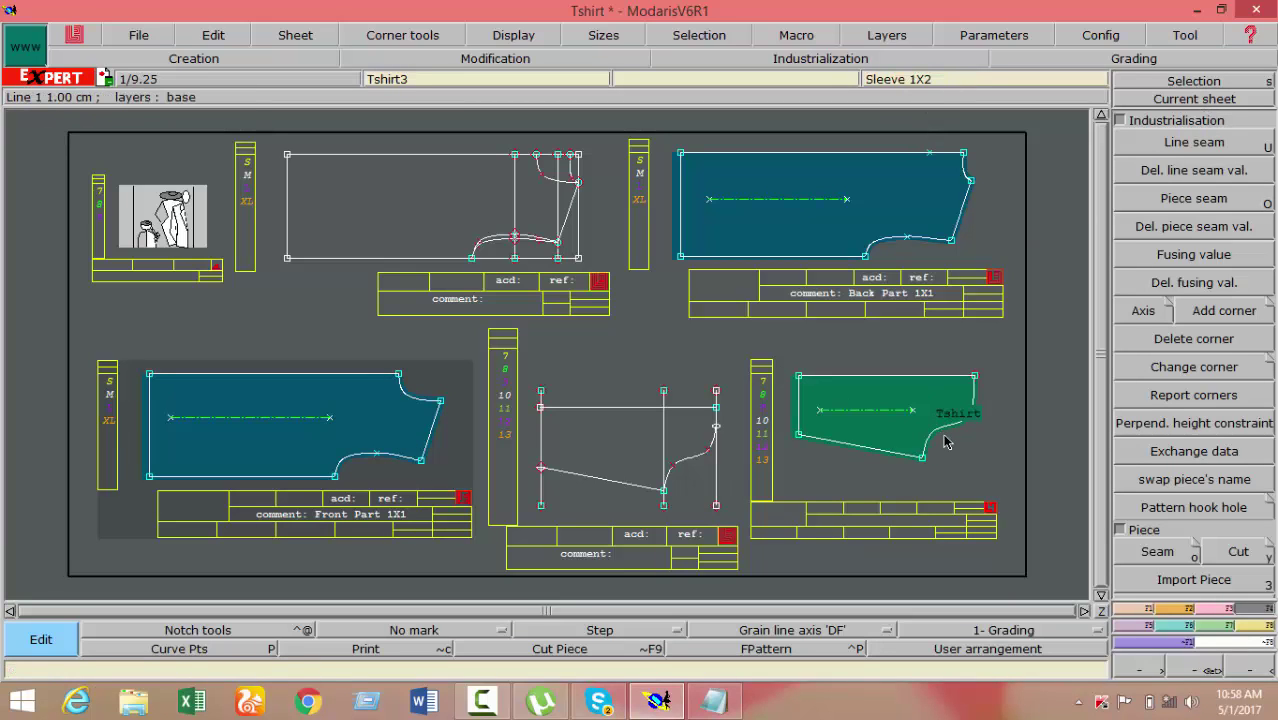
pyautogui.click(1212, 84)
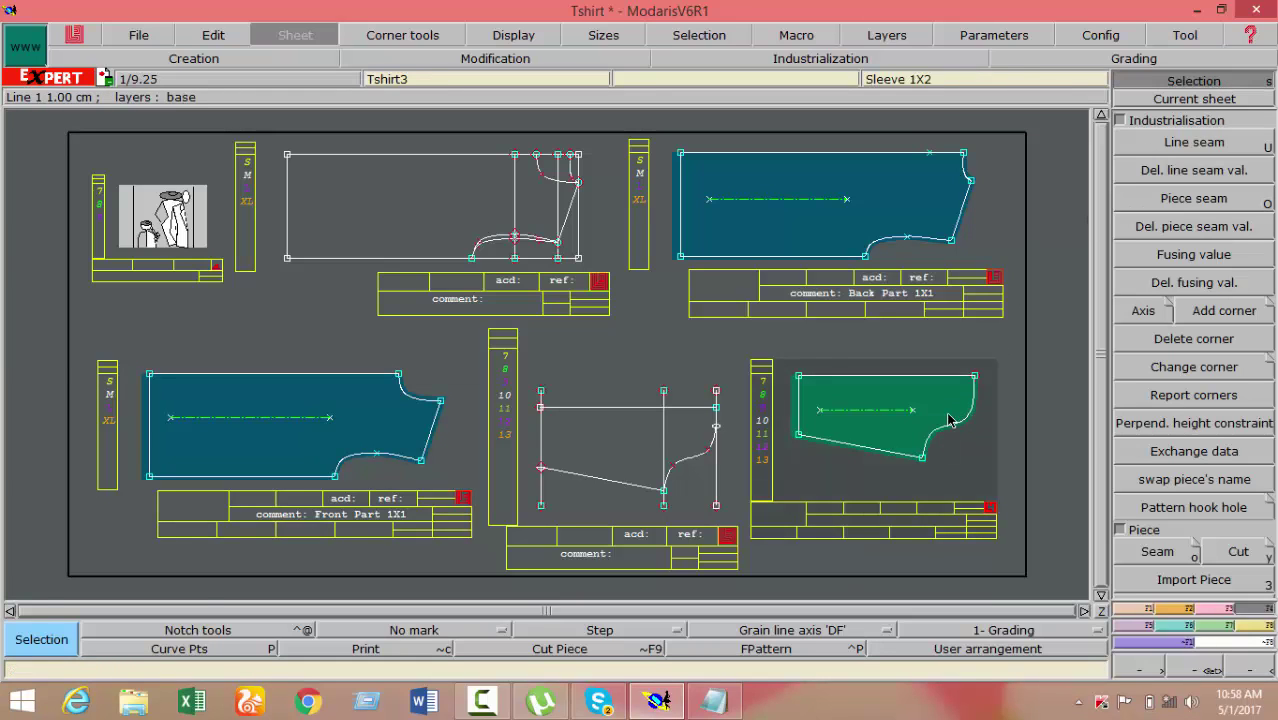
pyautogui.scroll(3, 950, 420)
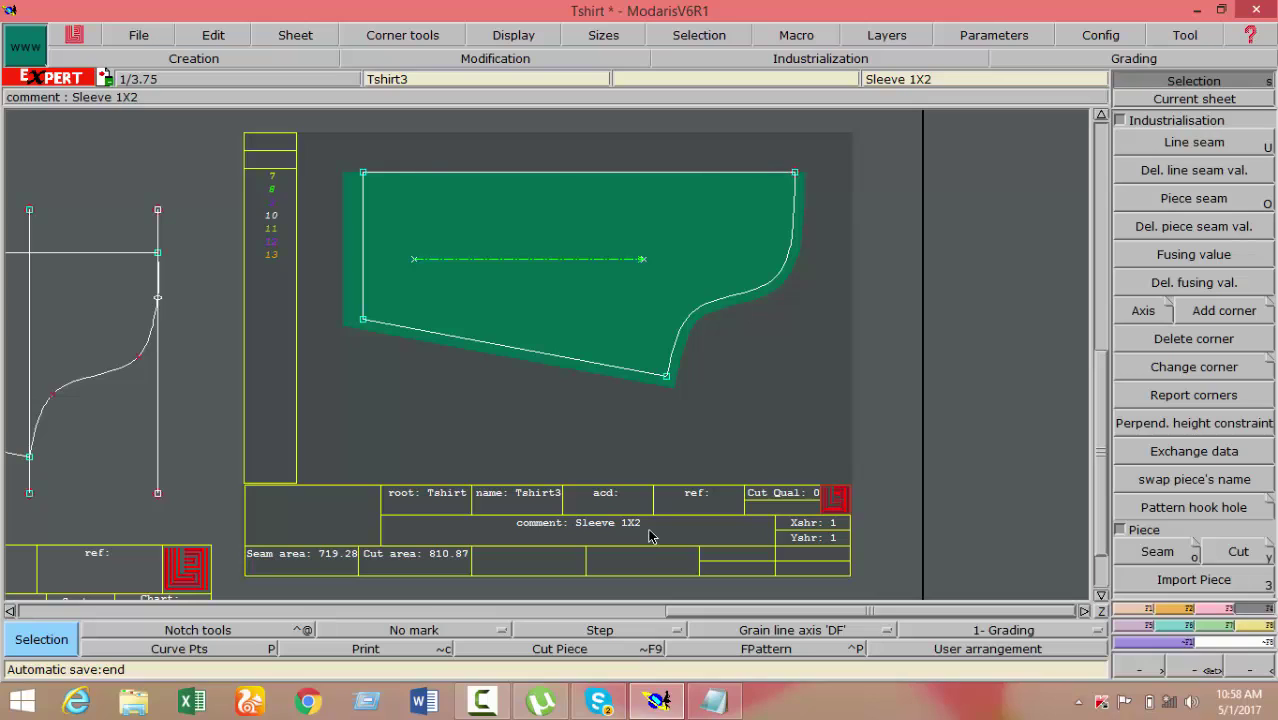
pyautogui.press('space')
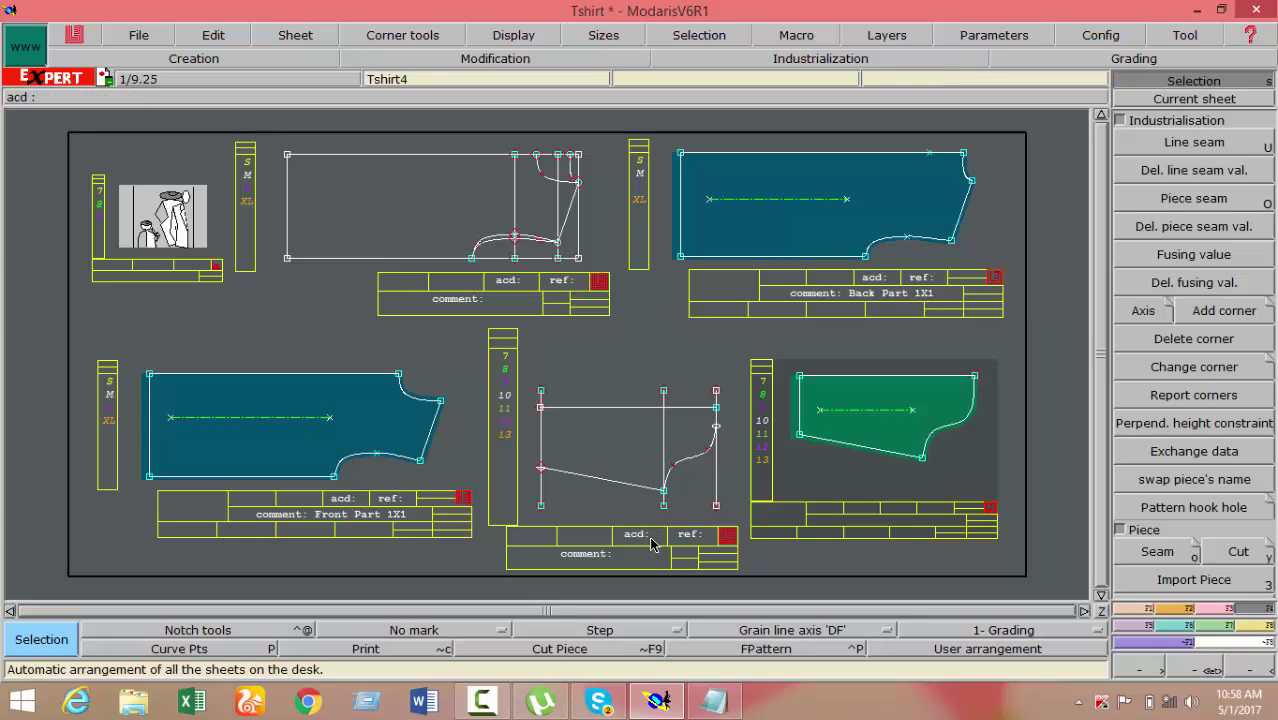
pyautogui.click(383, 422)
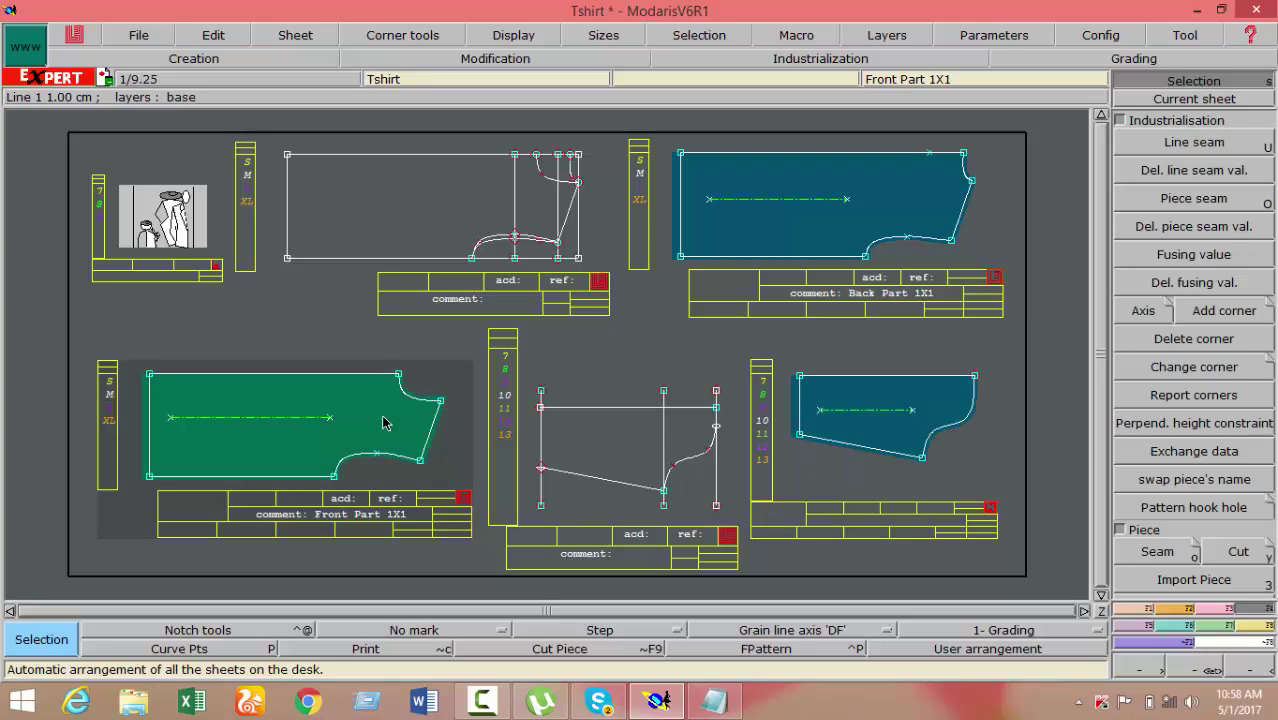
pyautogui.press('space')
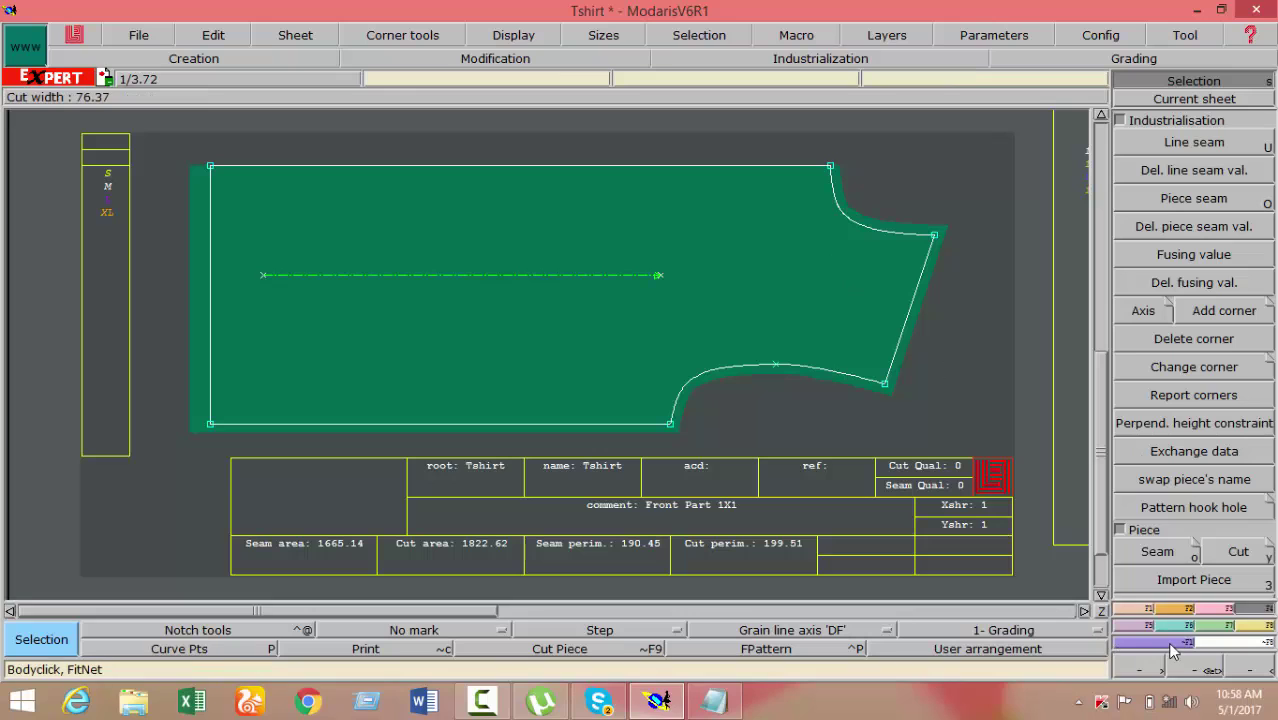
# Measure the front neck curve length: 6.53 cm
pyautogui.click(1237, 628)
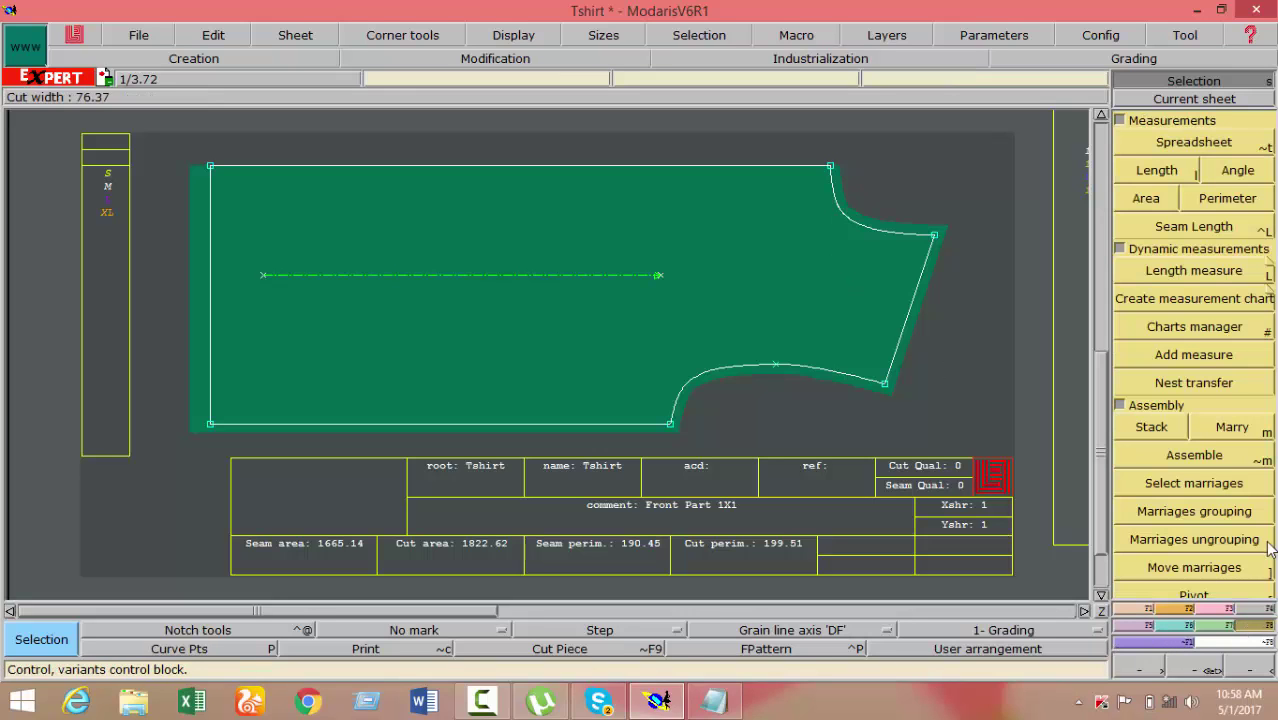
pyautogui.click(1162, 172)
pyautogui.click(934, 236)
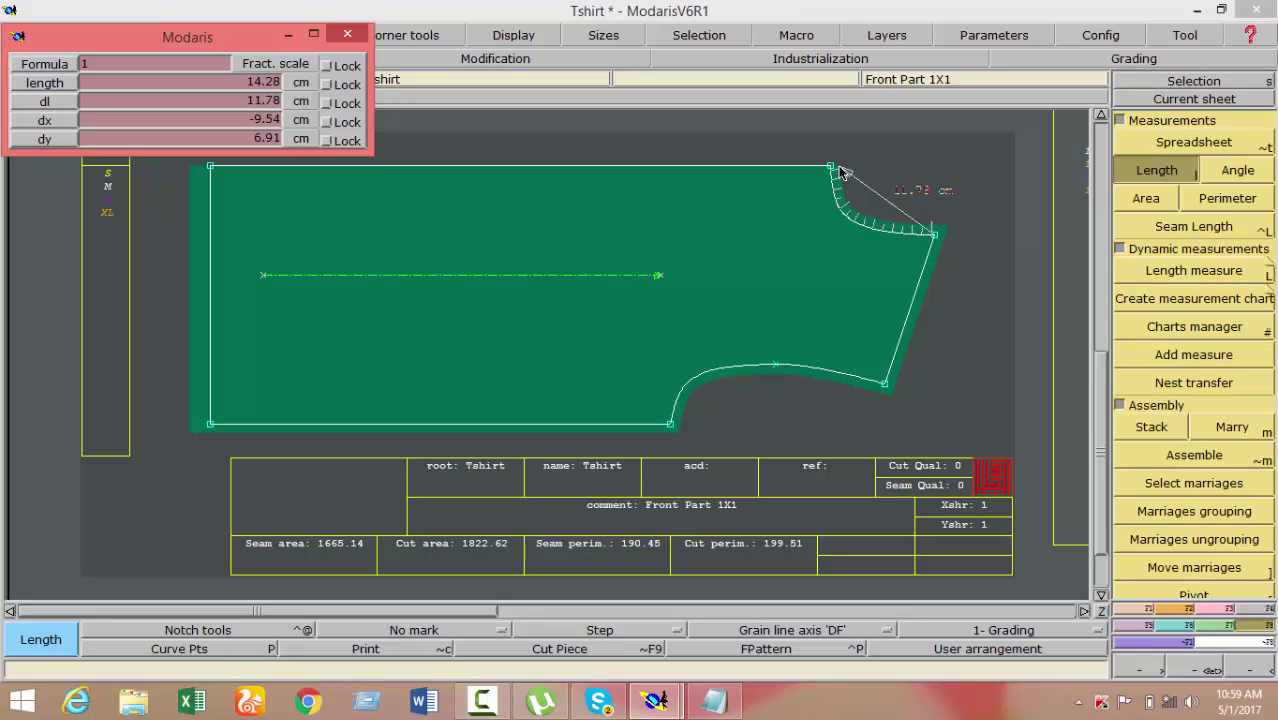
pyautogui.click(906, 183)
# Measure the Back Part 1X1 neck curve at 7.69 cm, then show all sheets on the desk
pyautogui.press('F5')
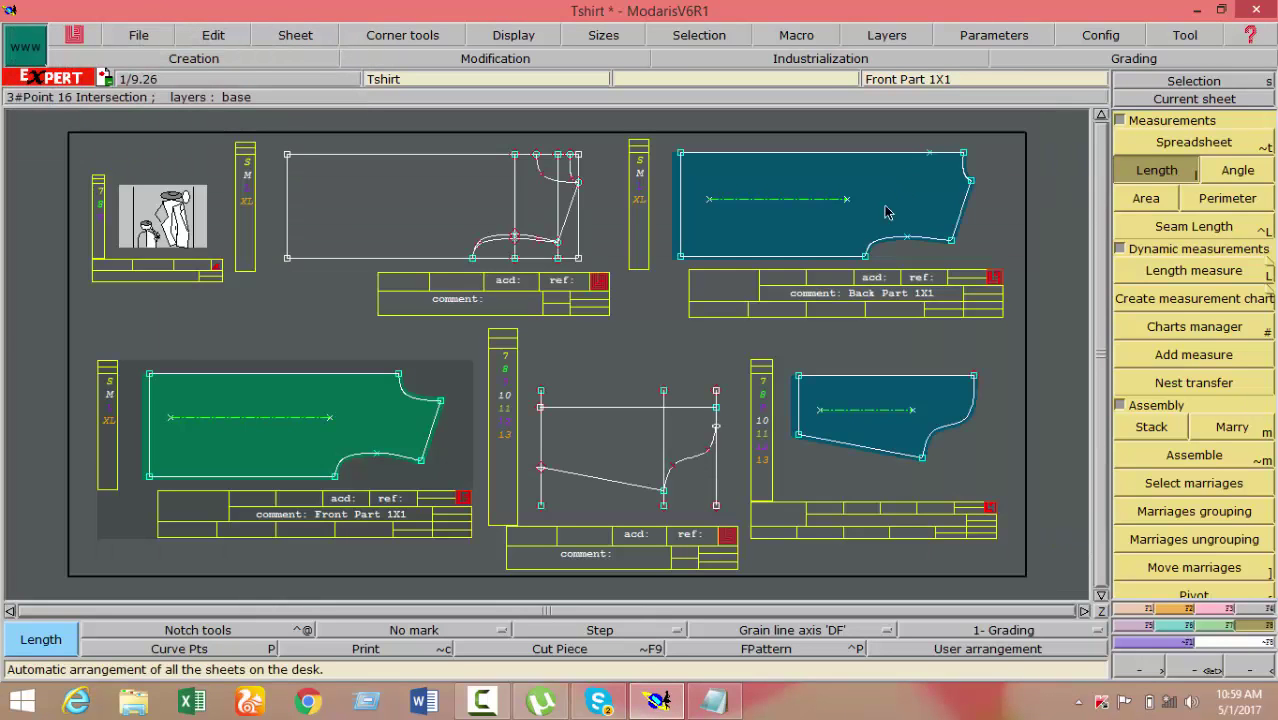
pyautogui.click(948, 195)
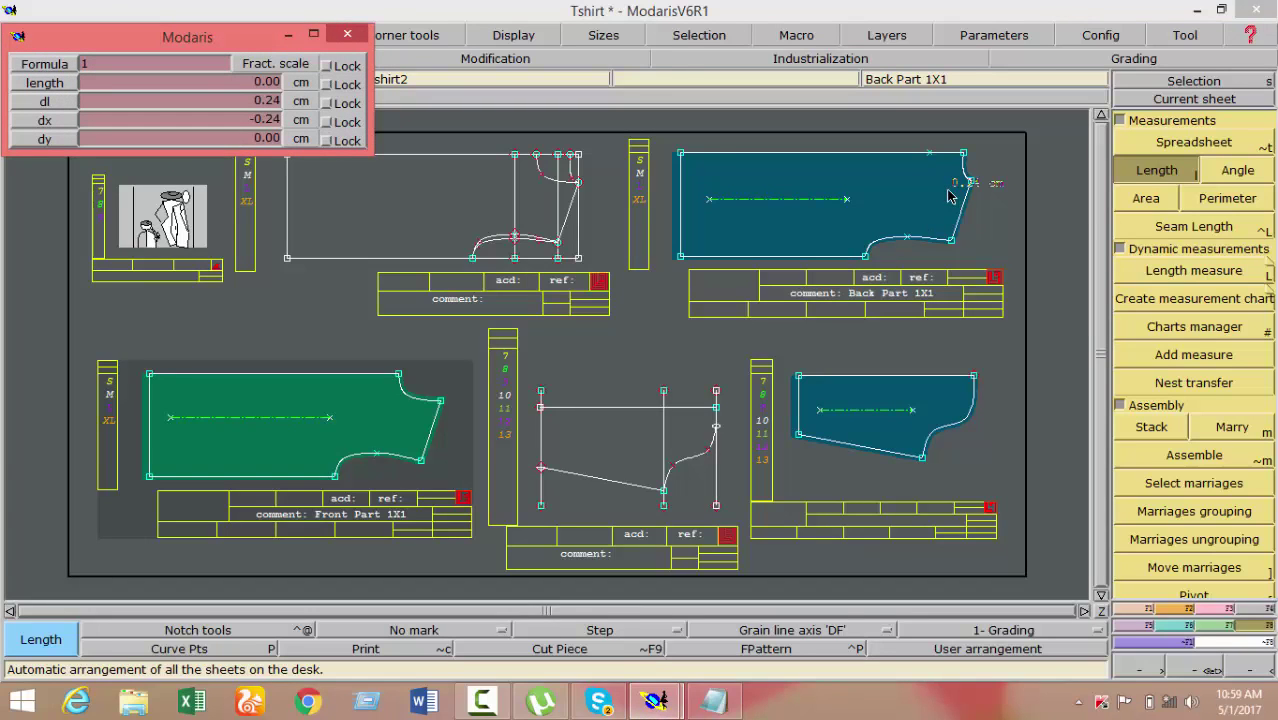
pyautogui.press('F6')
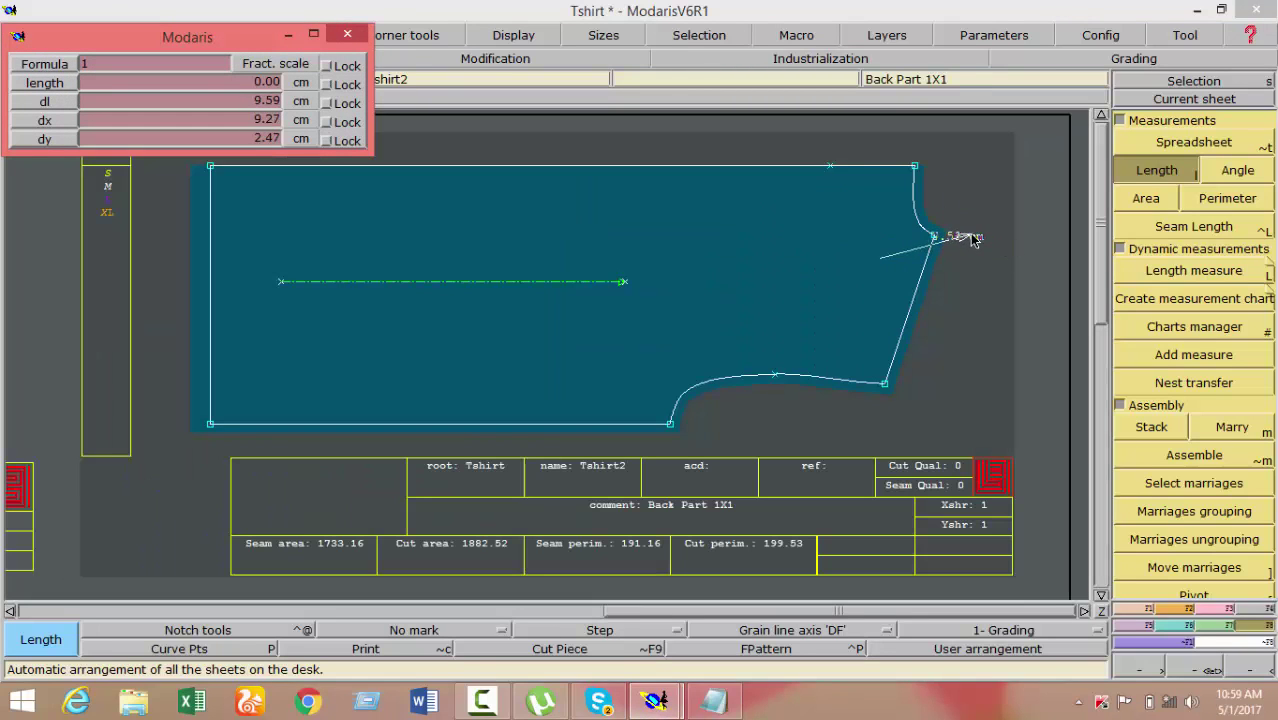
pyautogui.rightClick(970, 238)
pyautogui.click(934, 238)
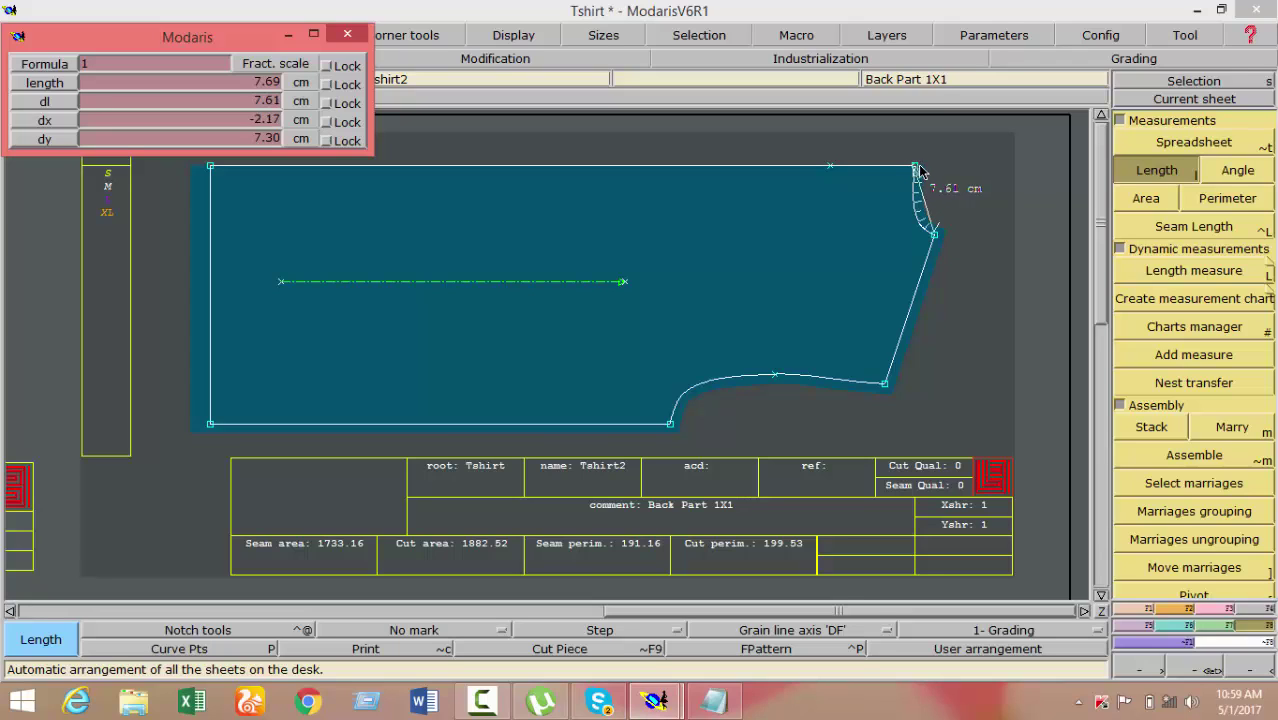
pyautogui.press('Escape')
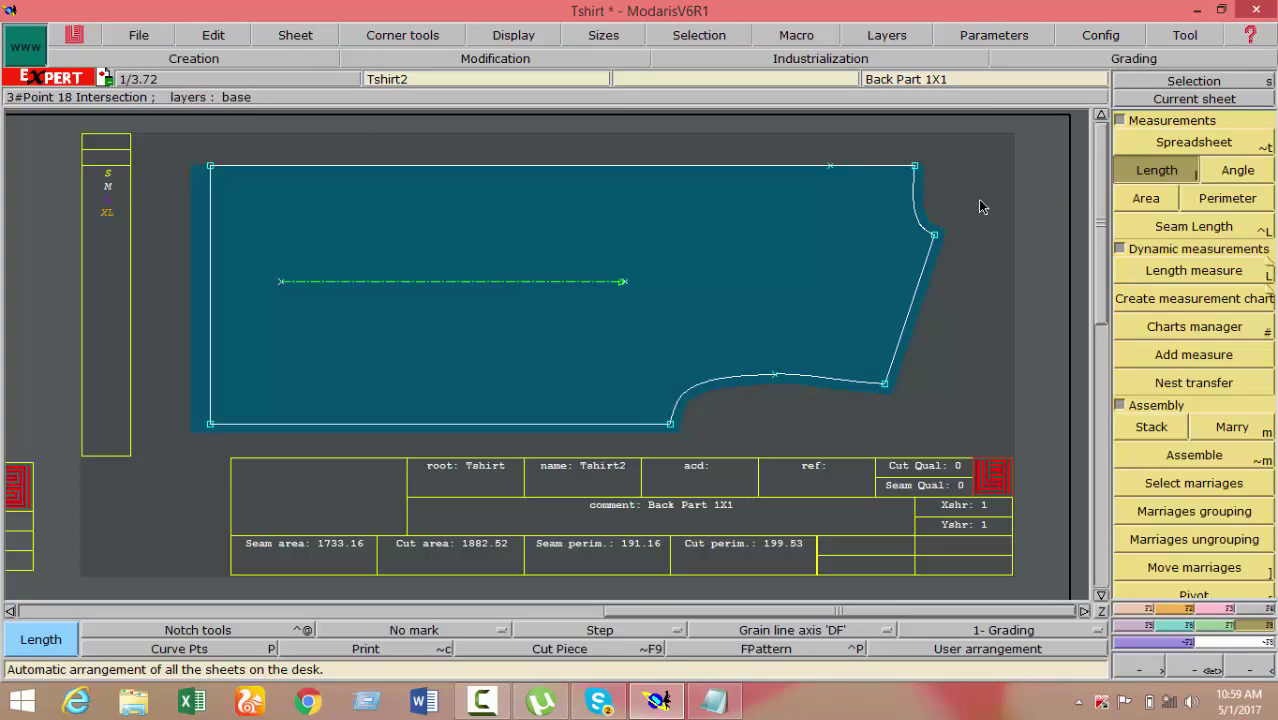
pyautogui.press('F1')
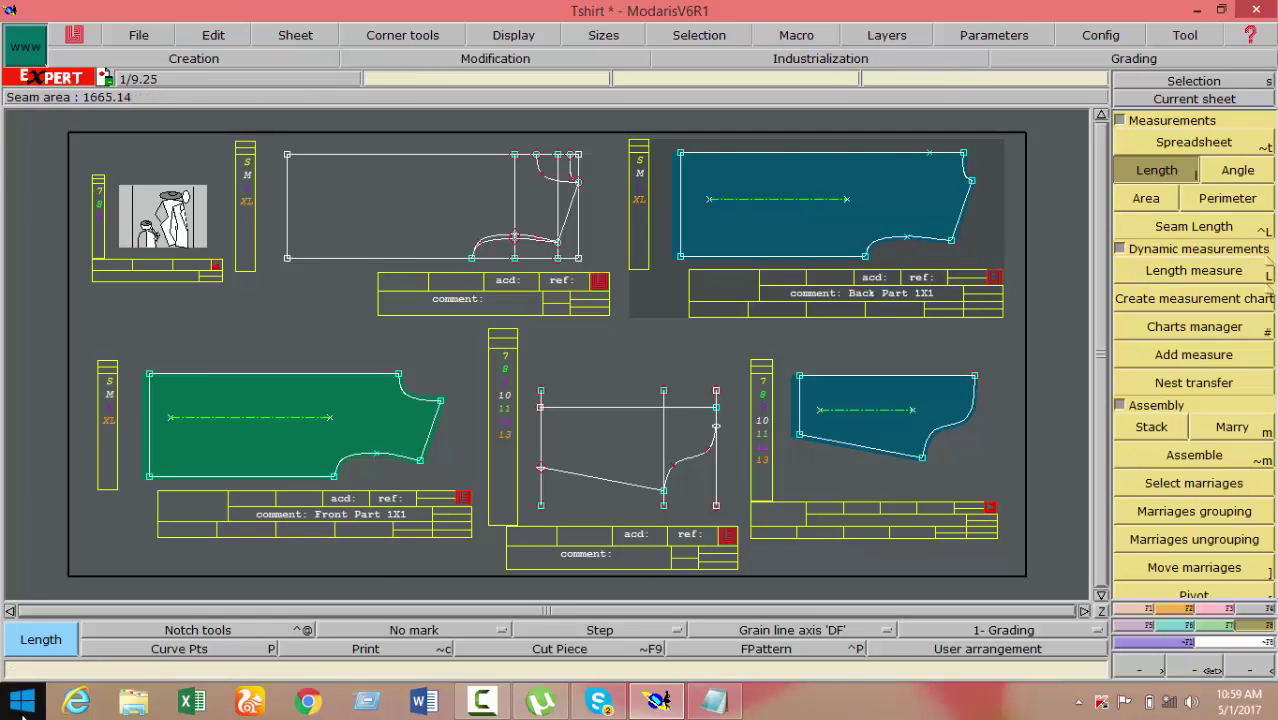
# Launch Calculator, make a first attempt at multiplying 44, then clear it
pyautogui.click(22, 701)
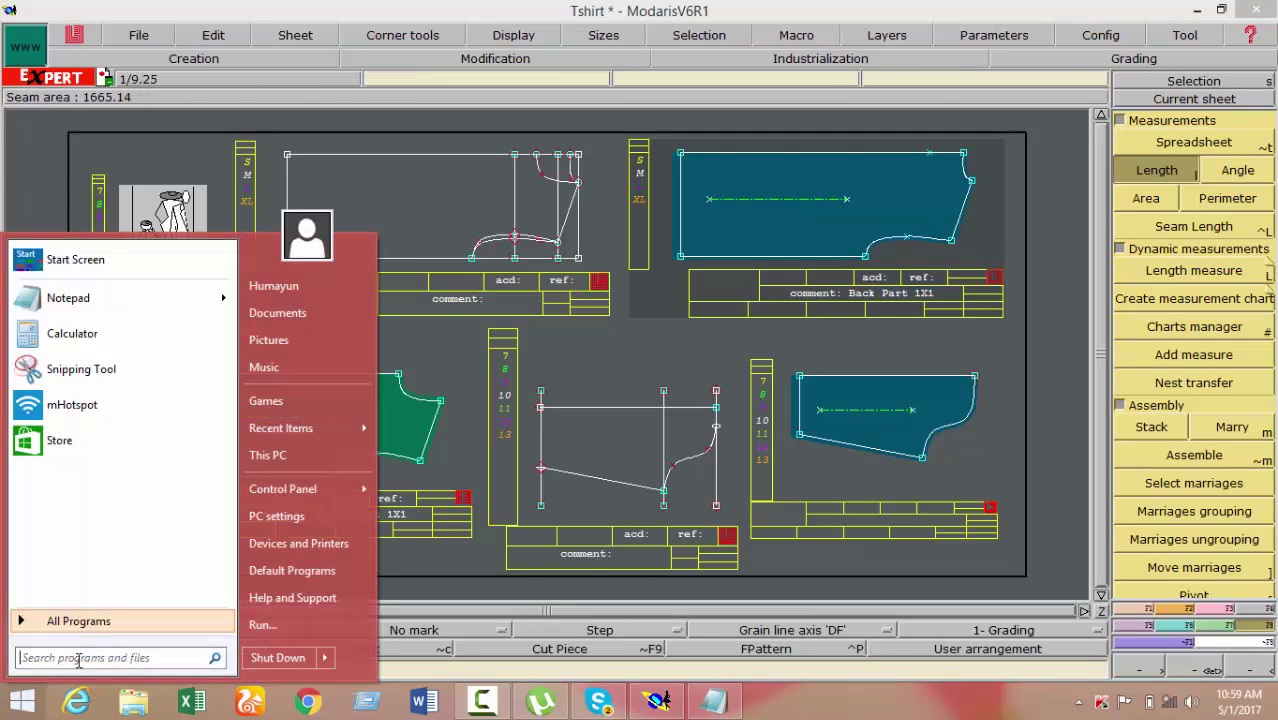
pyautogui.click(147, 354)
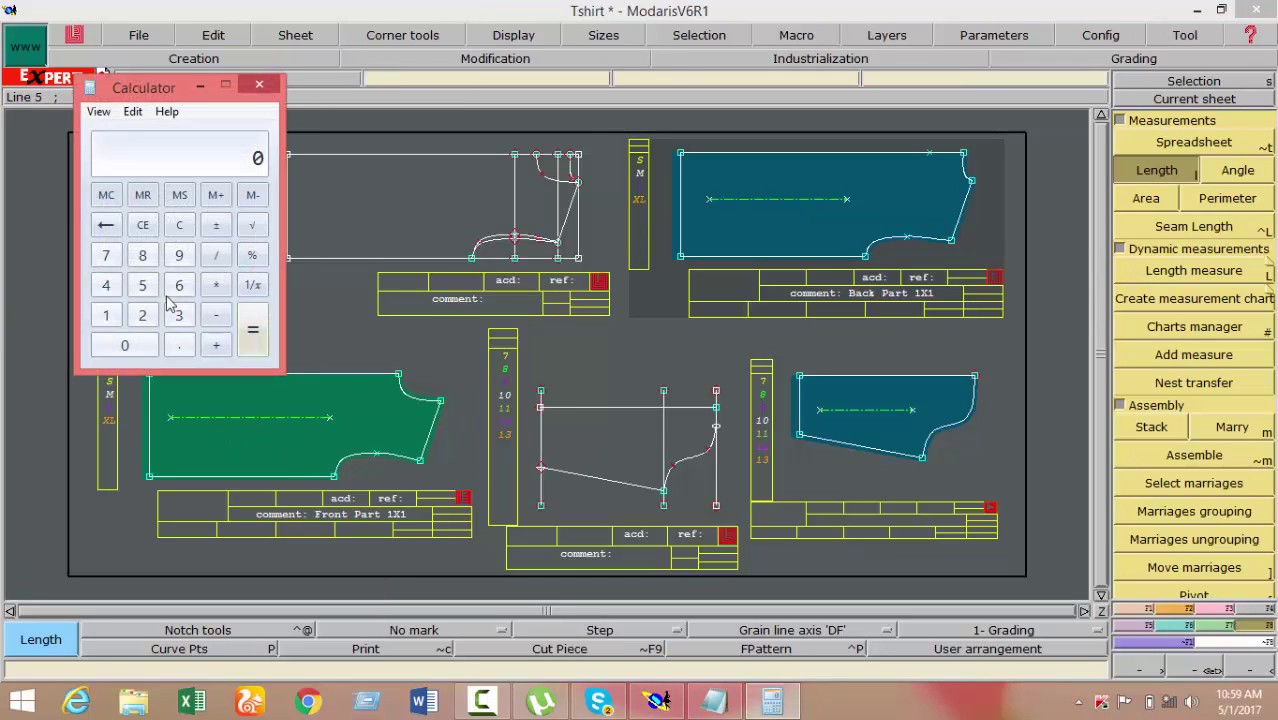
pyautogui.doubleClick(114, 290)
pyautogui.click(215, 285)
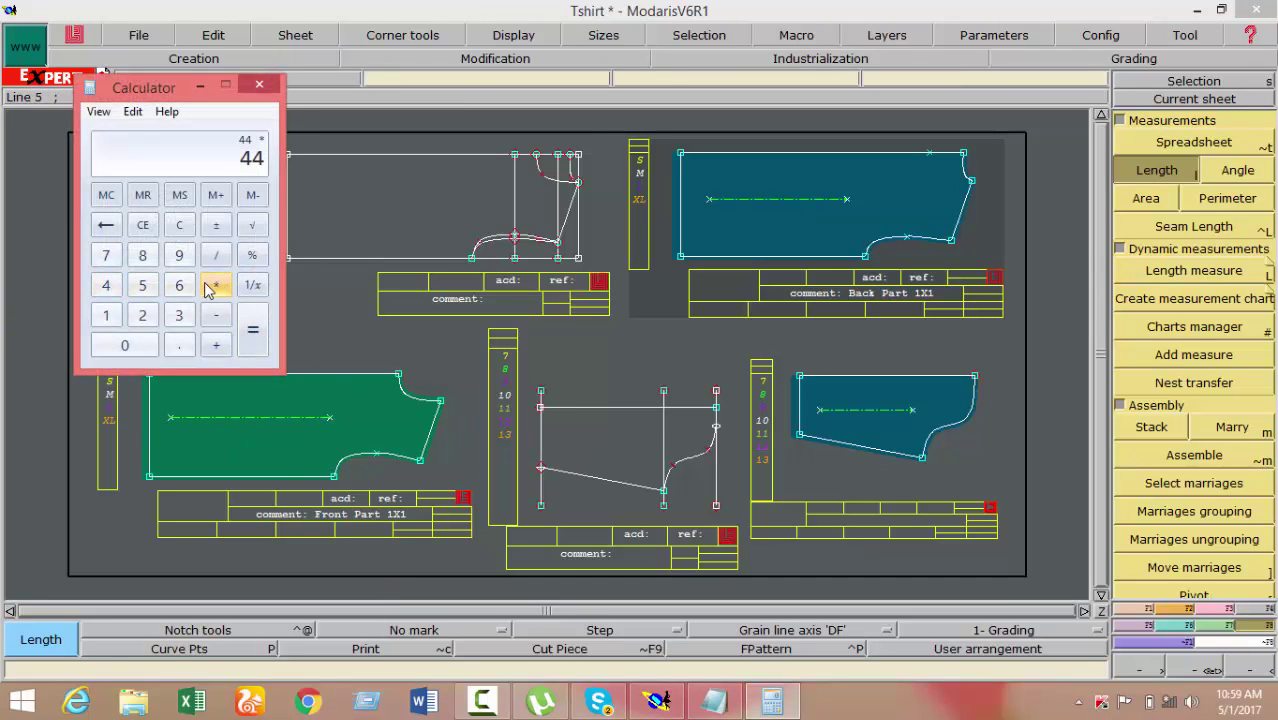
pyautogui.click(180, 287)
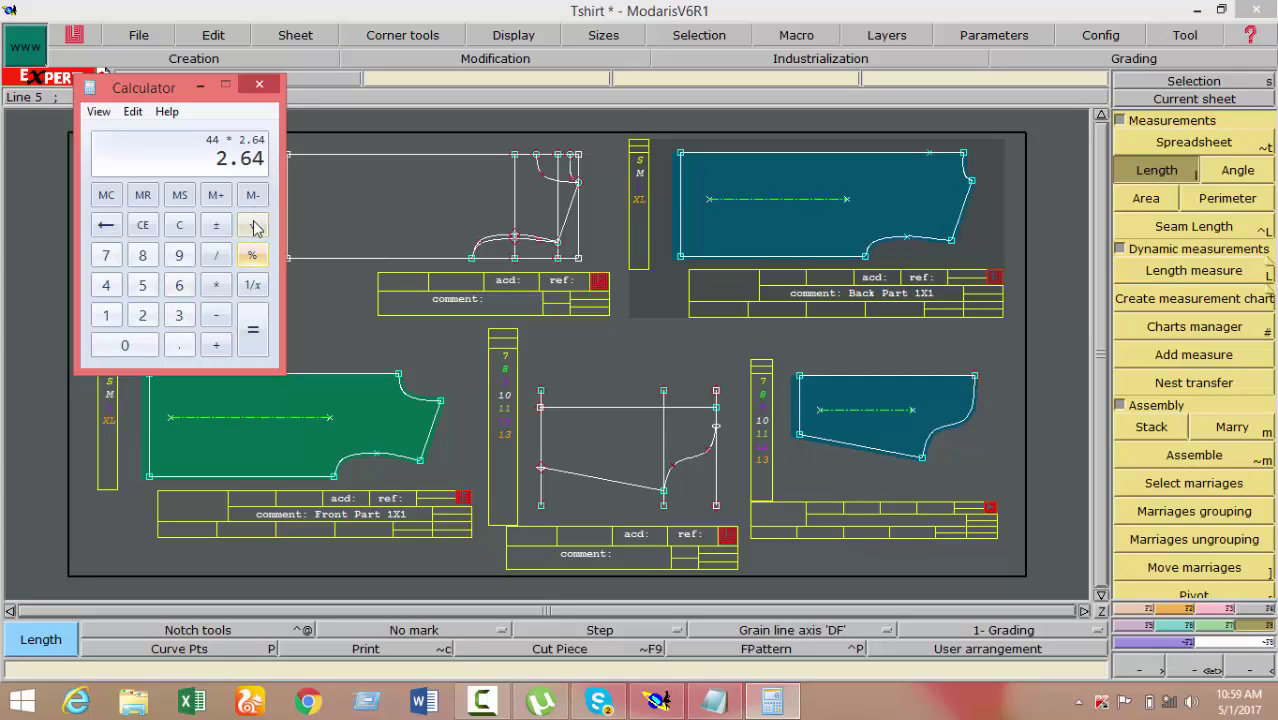
pyautogui.doubleClick(106, 285)
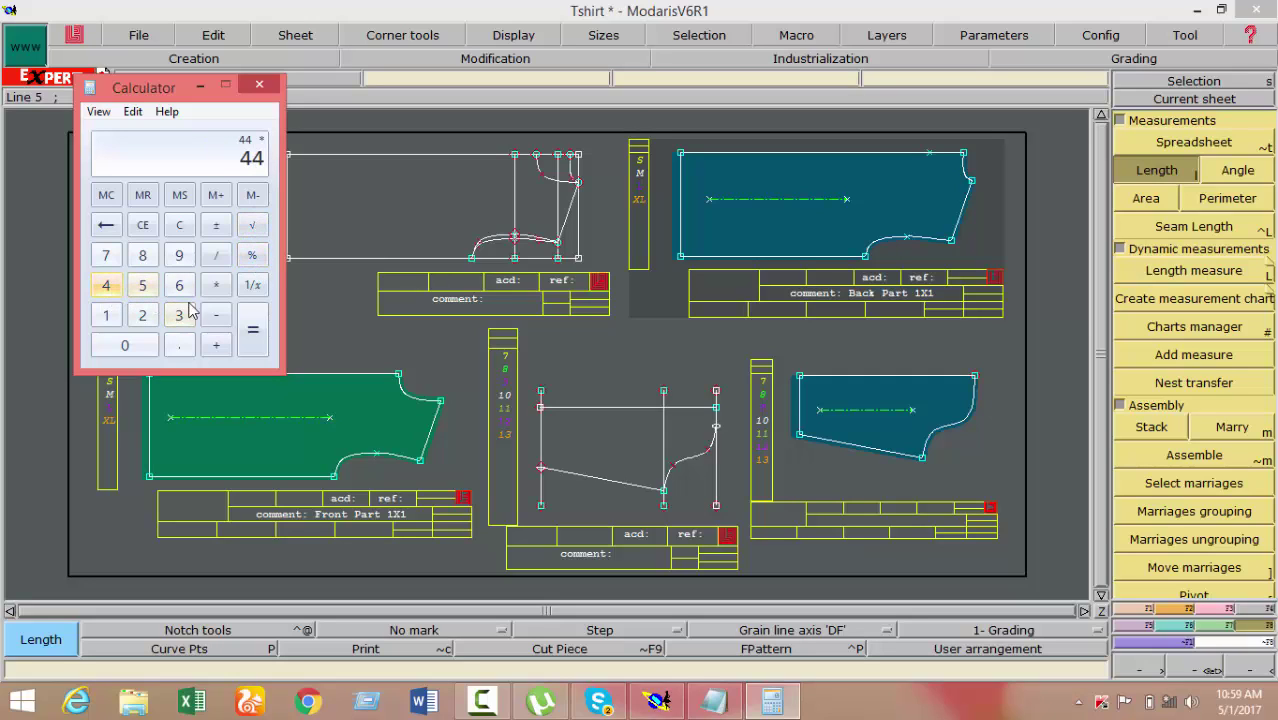
pyautogui.click(216, 285)
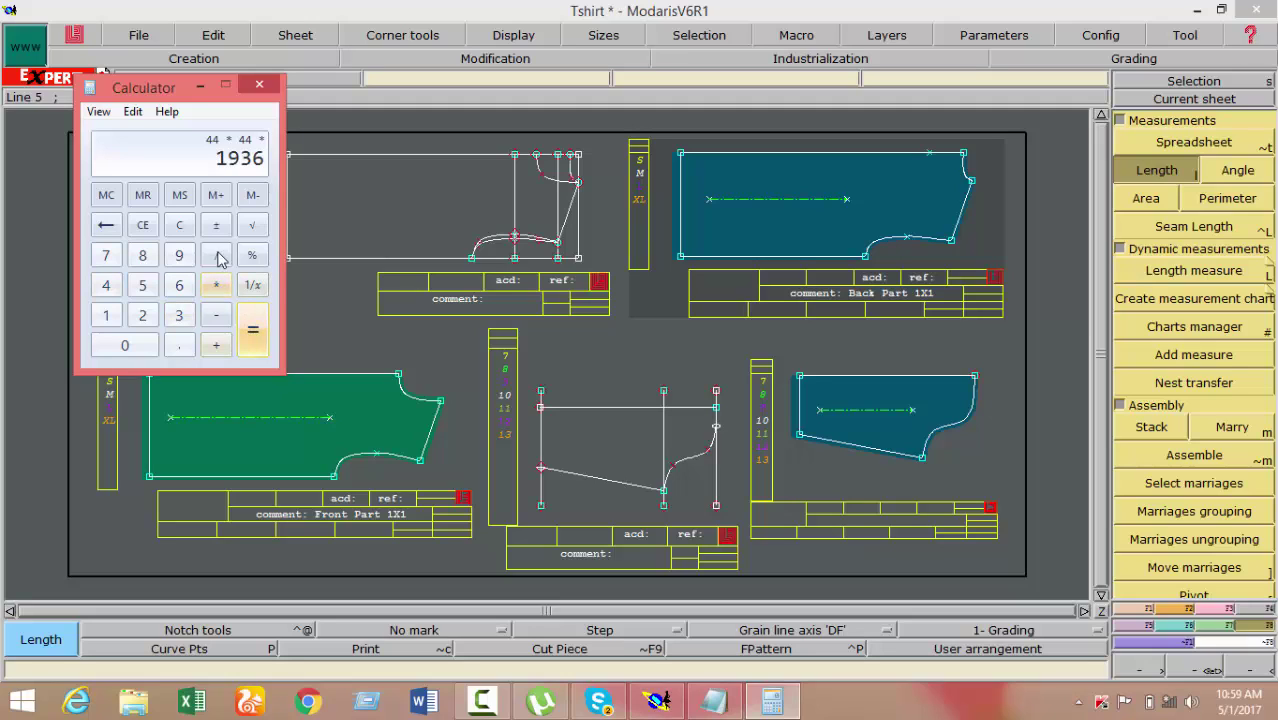
pyautogui.click(179, 228)
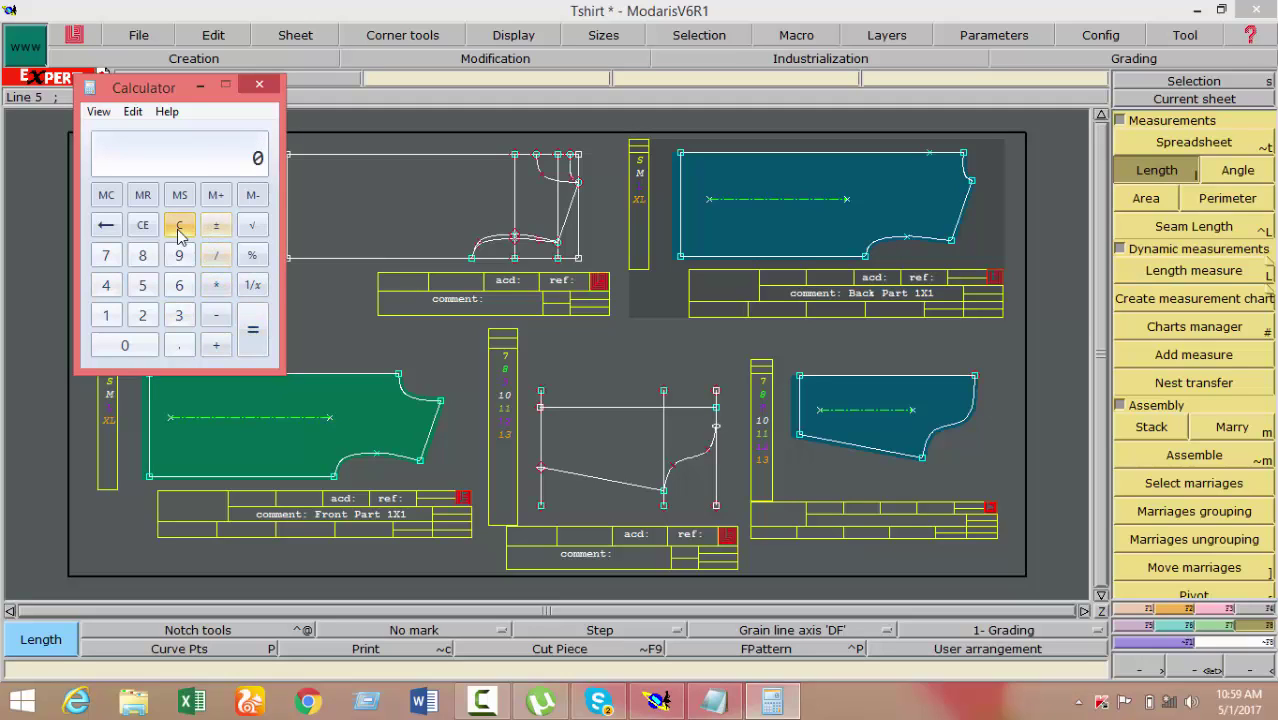
# Compute 44 × 0.15 = 6.6 in Calculator
pyautogui.doubleClick(106, 285)
pyautogui.click(212, 288)
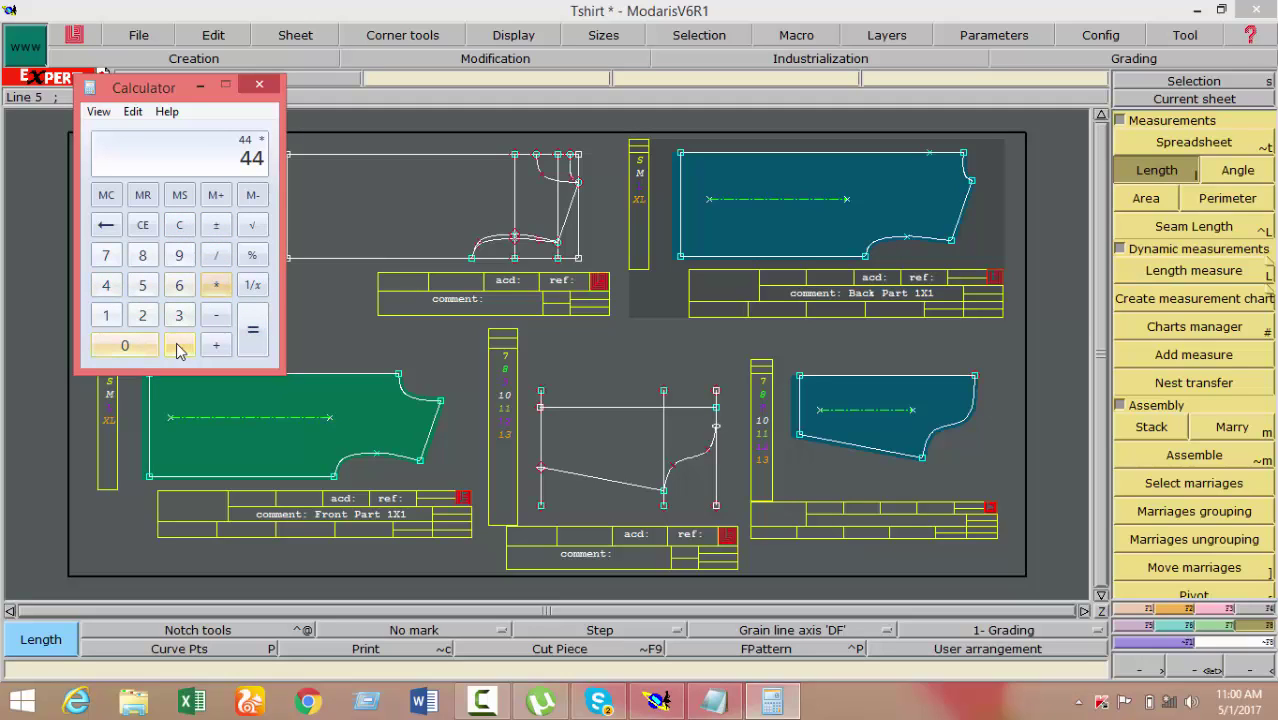
pyautogui.click(179, 345)
pyautogui.click(142, 285)
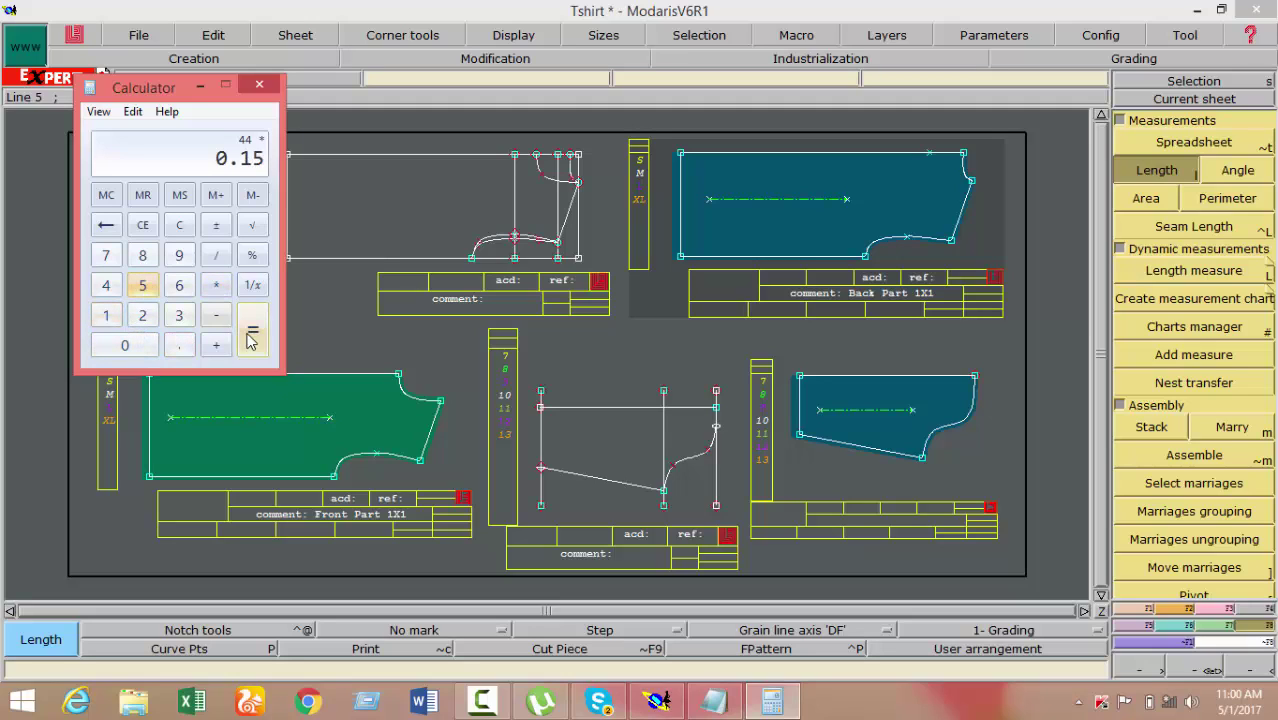
pyautogui.click(252, 330)
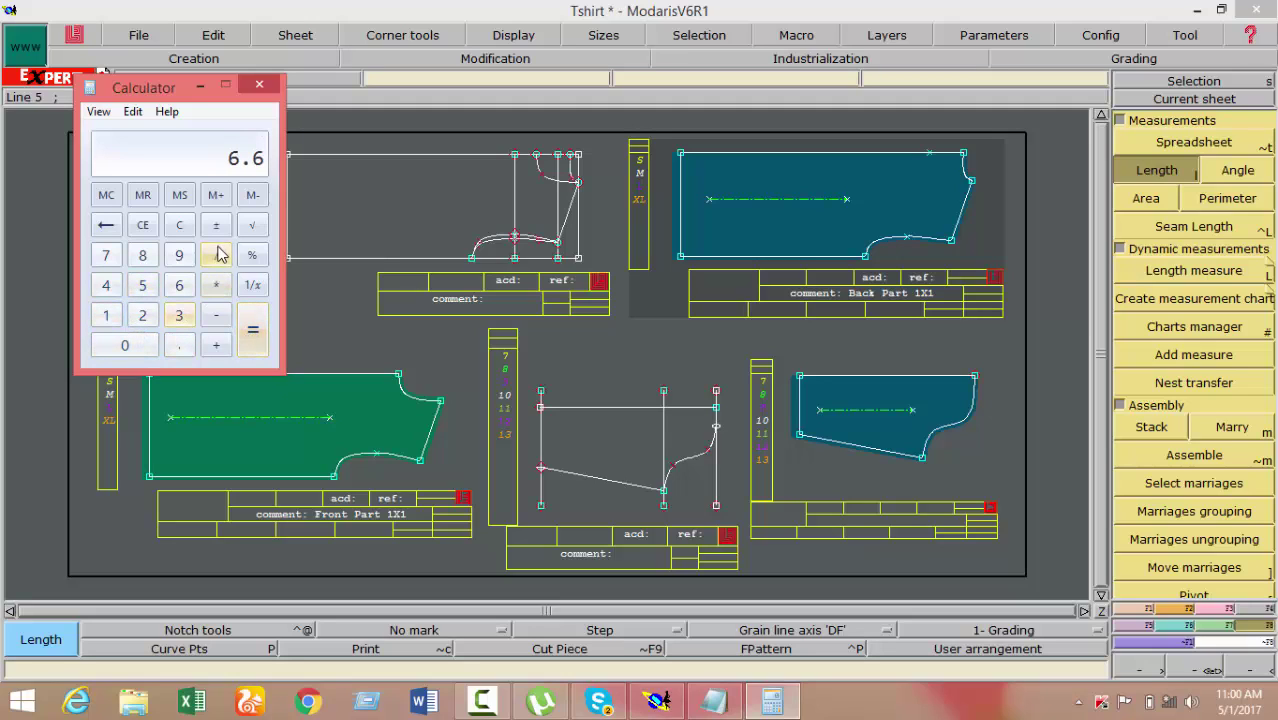
# Subtract 44 from 6.6 to get −37.4, then close Calculator
pyautogui.click(215, 318)
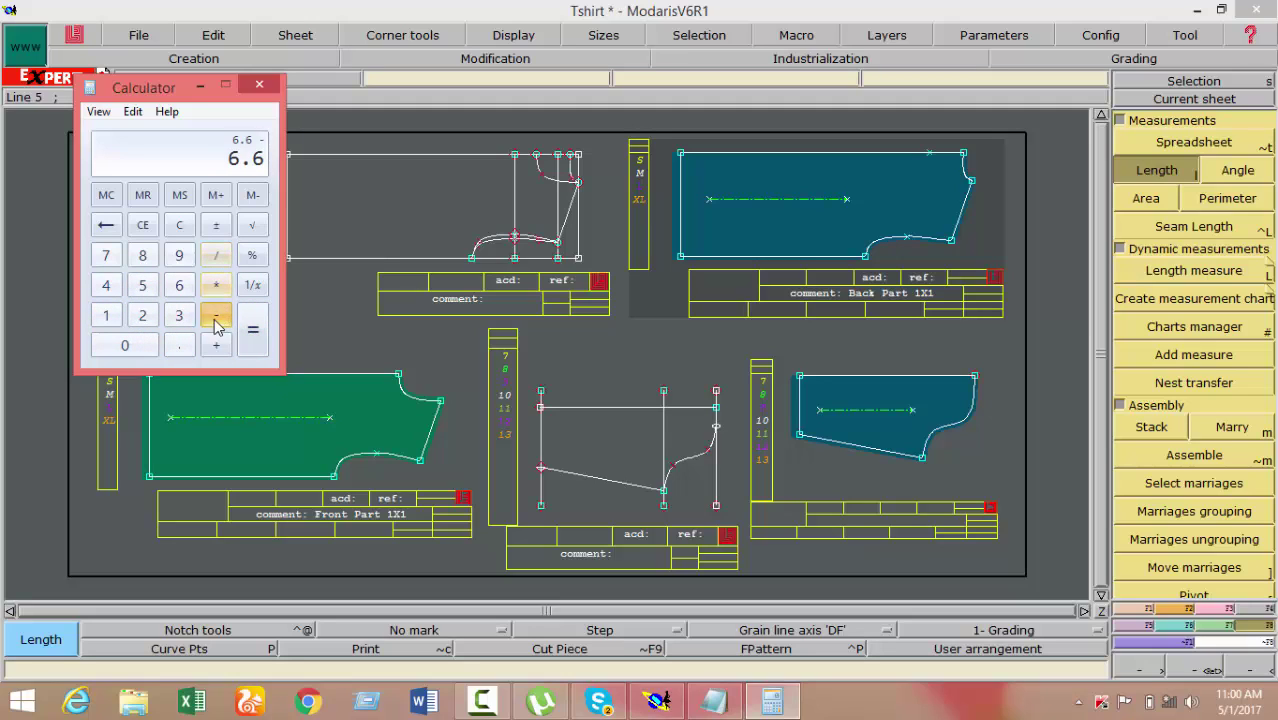
pyautogui.click(106, 287)
pyautogui.click(106, 287)
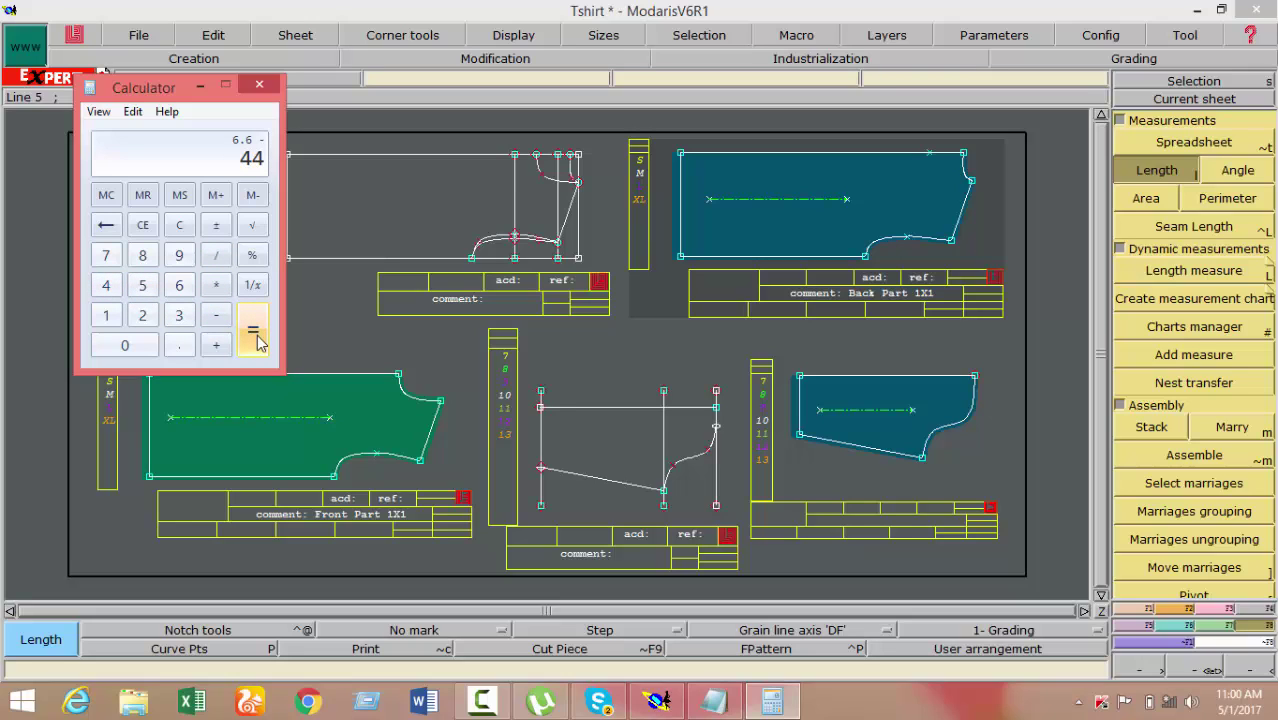
pyautogui.click(258, 343)
pyautogui.click(259, 84)
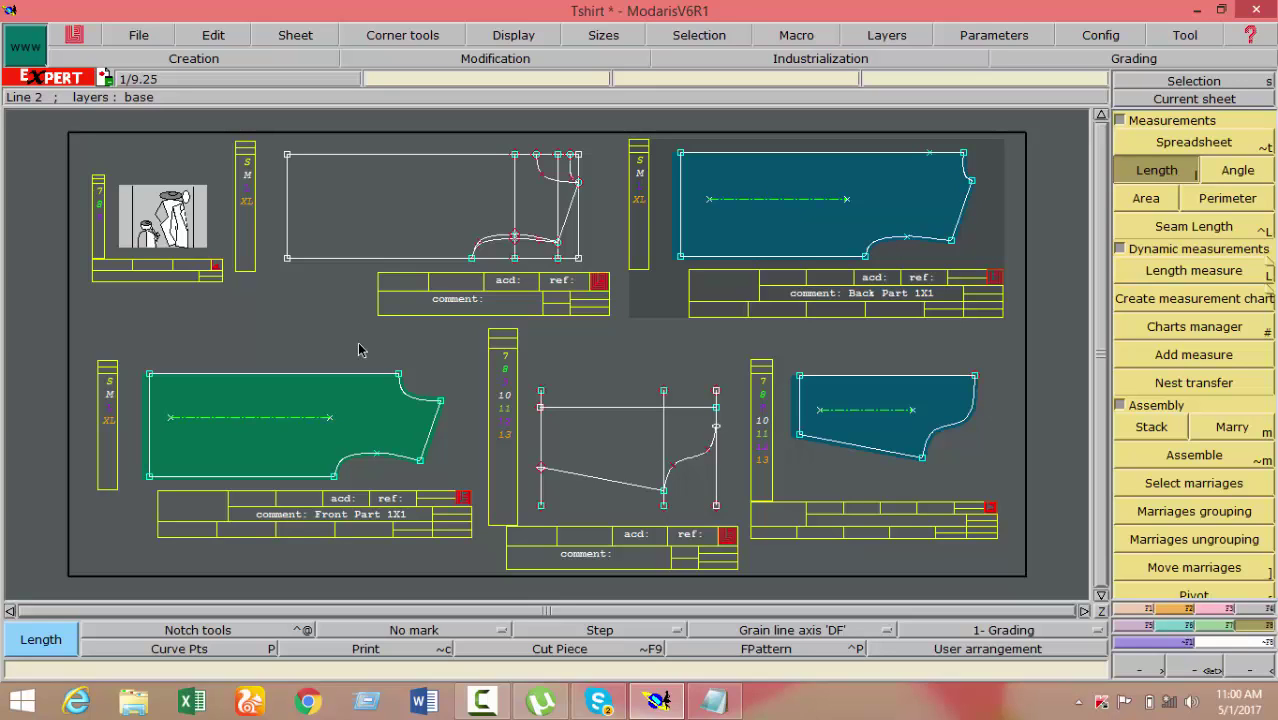
# Create the new blank sheet Tshirt6 in selection mode, with the notch, orientation and shape tools shown
pyautogui.click(303, 38)
pyautogui.click(315, 56)
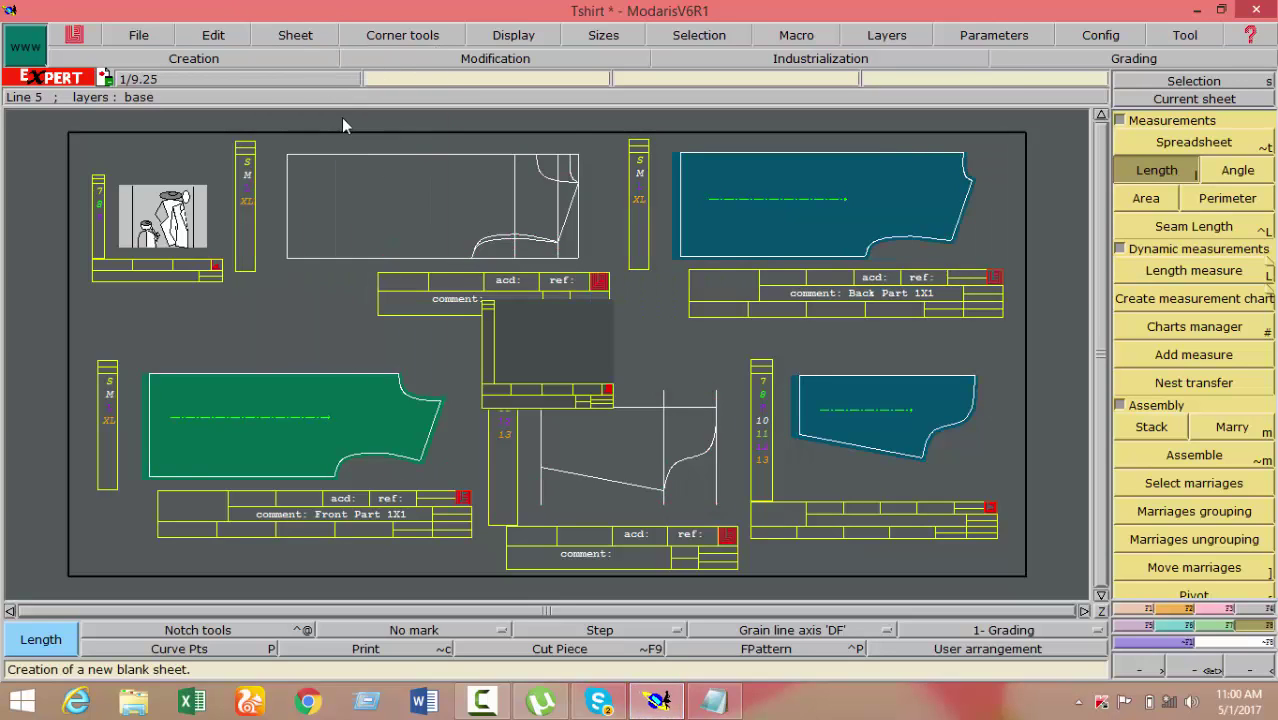
pyautogui.click(511, 361)
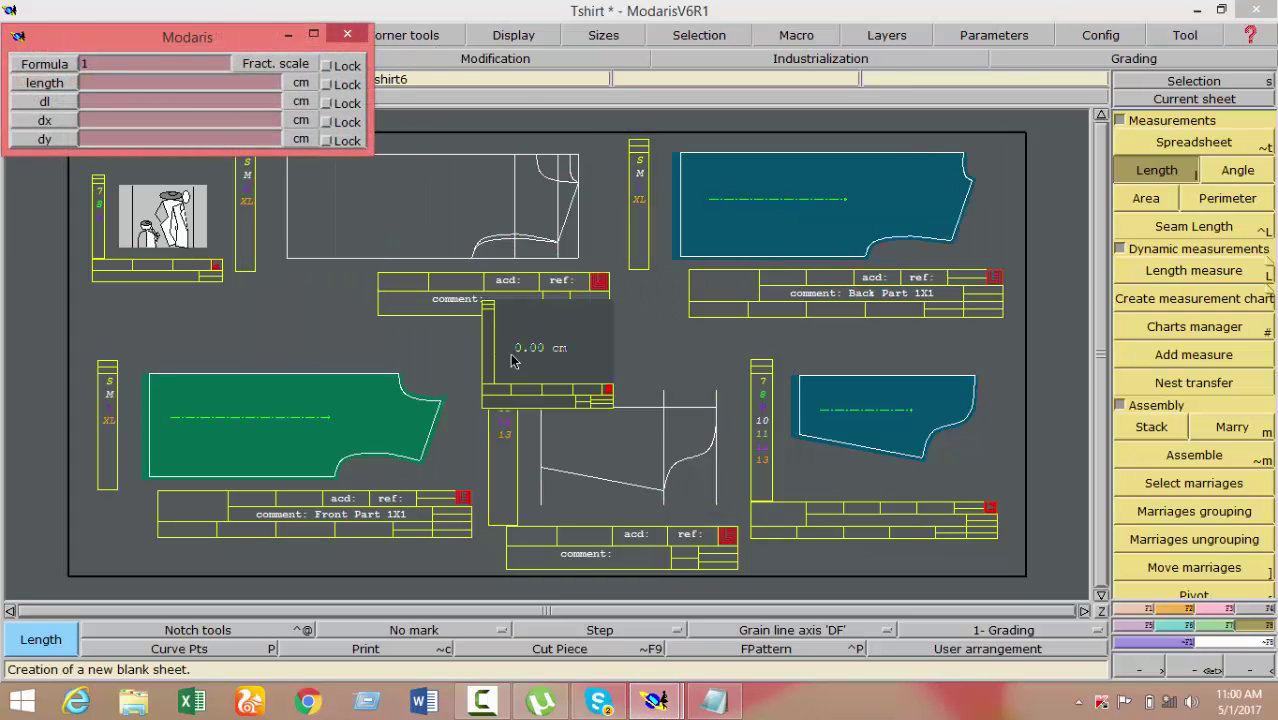
pyautogui.rightClick(578, 316)
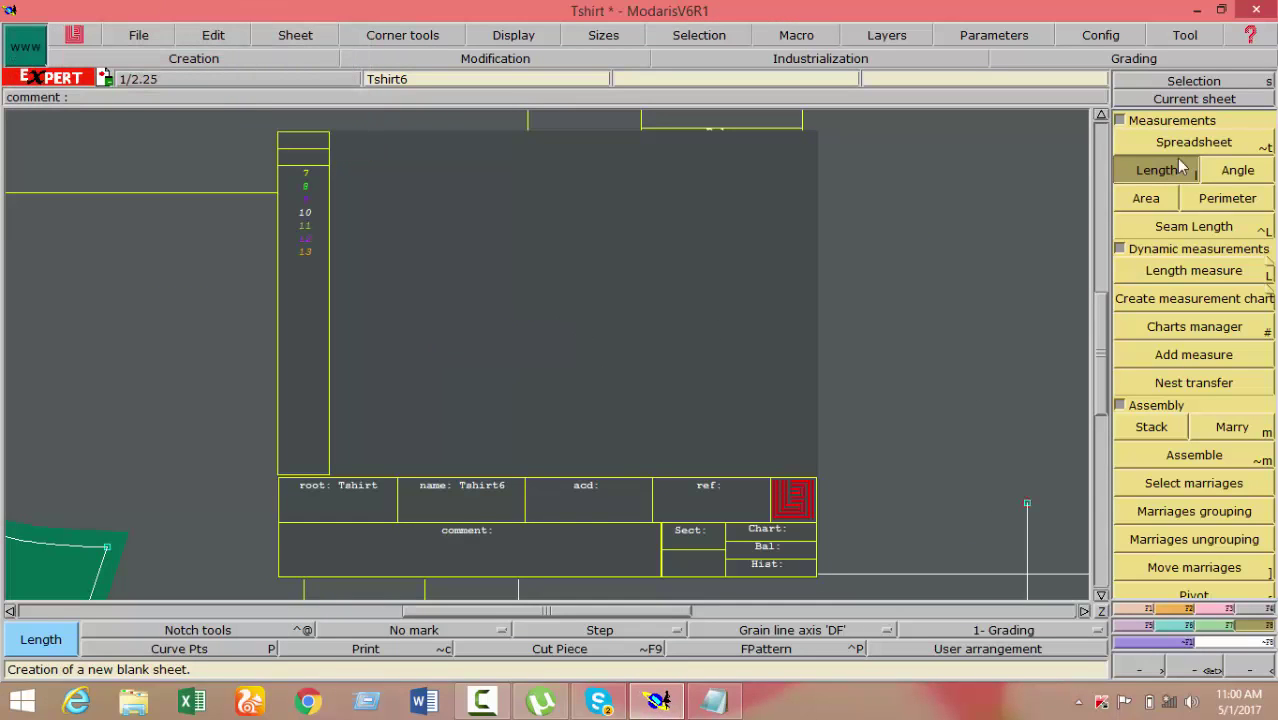
pyautogui.click(1210, 80)
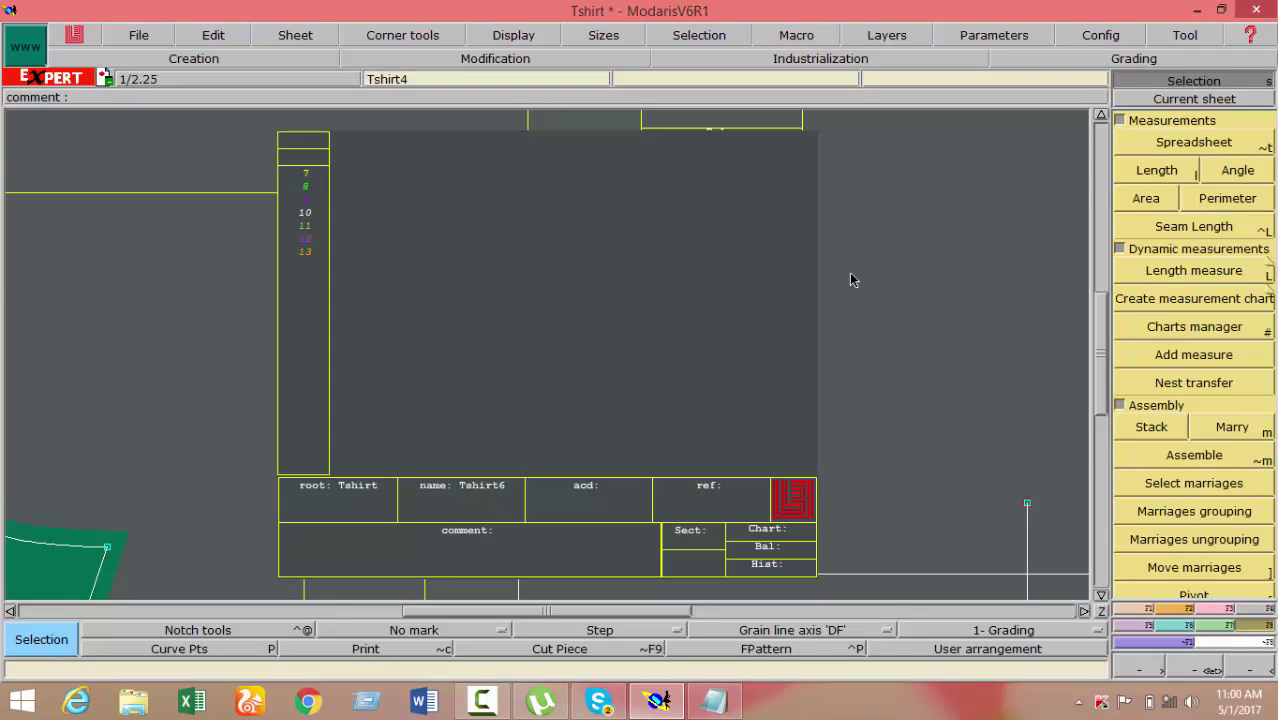
pyautogui.click(1140, 608)
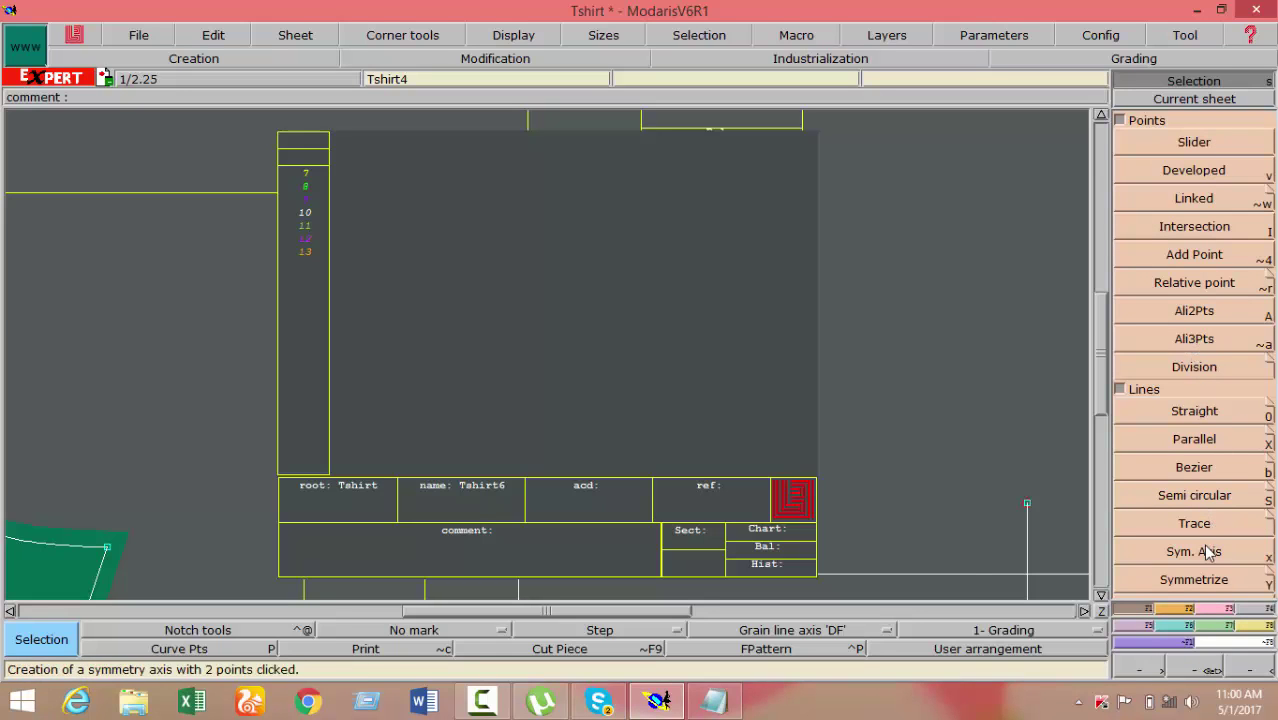
pyautogui.click(1188, 608)
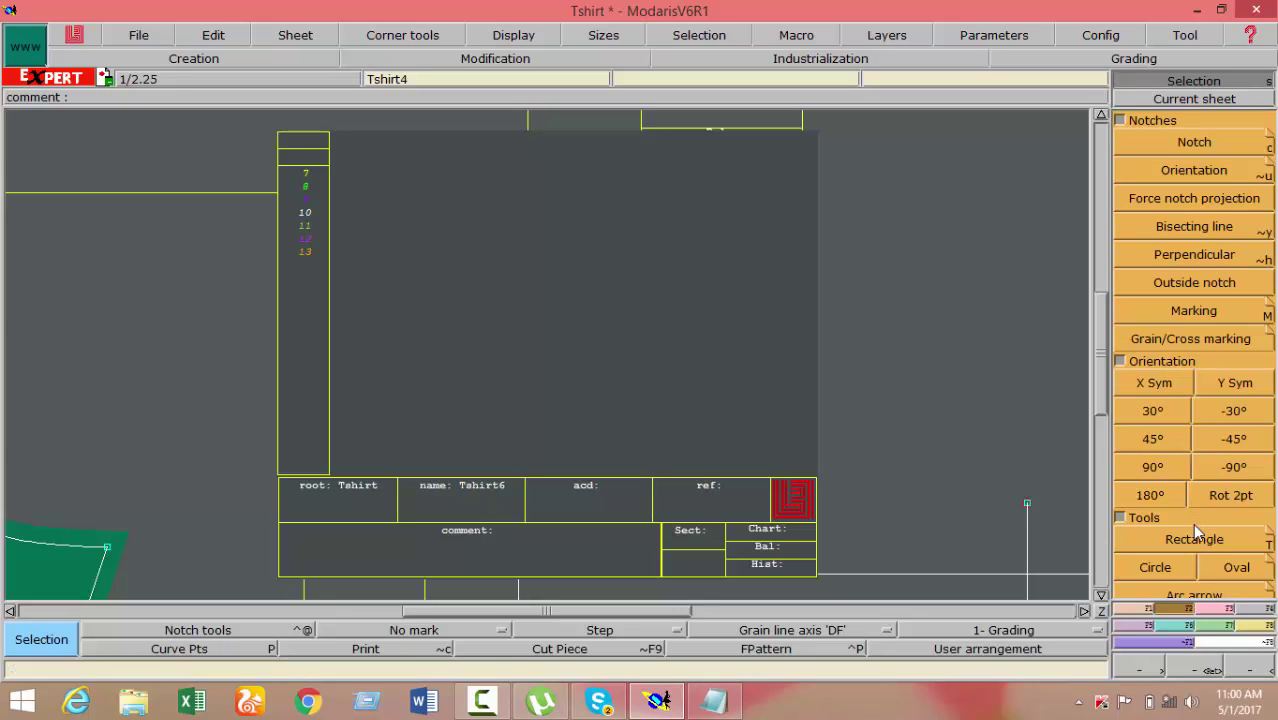
# Draw a 4 cm × 37.5 cm rectangle on the Tshirt6 sheet and recentre the view
pyautogui.click(1194, 540)
pyautogui.click(494, 188)
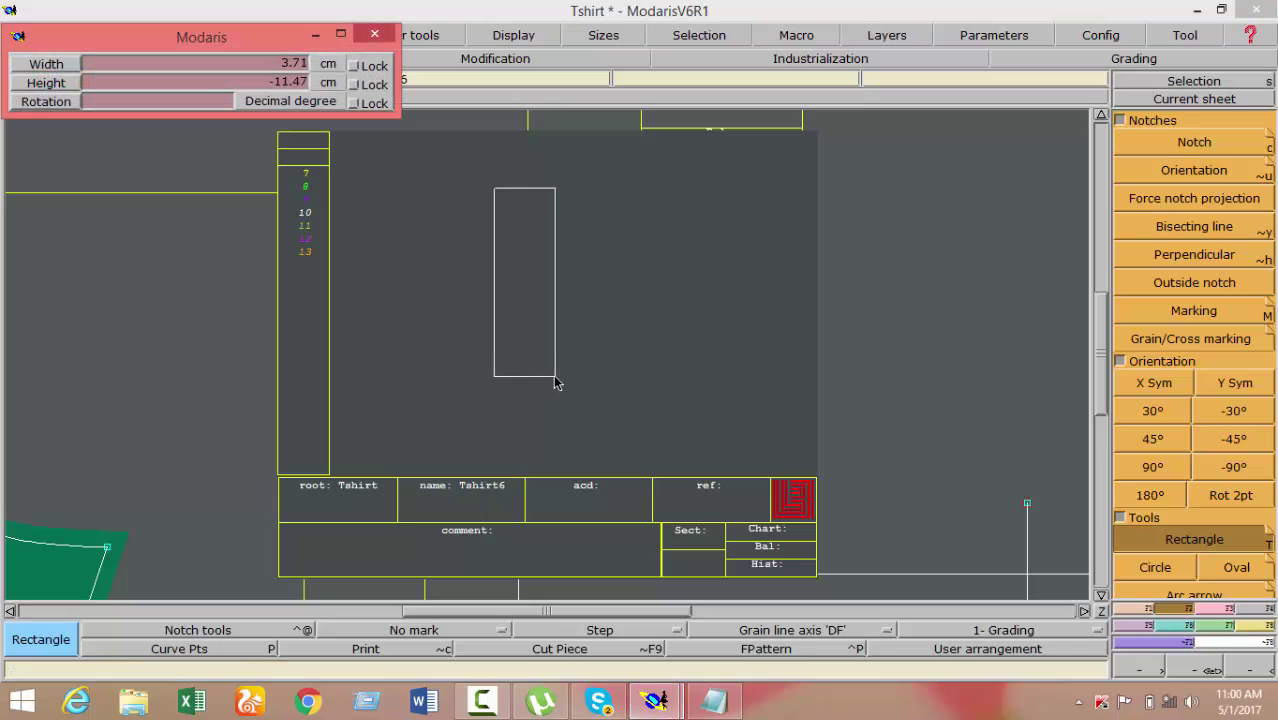
pyautogui.write('73')
pyautogui.write('4')
pyautogui.press('Return')
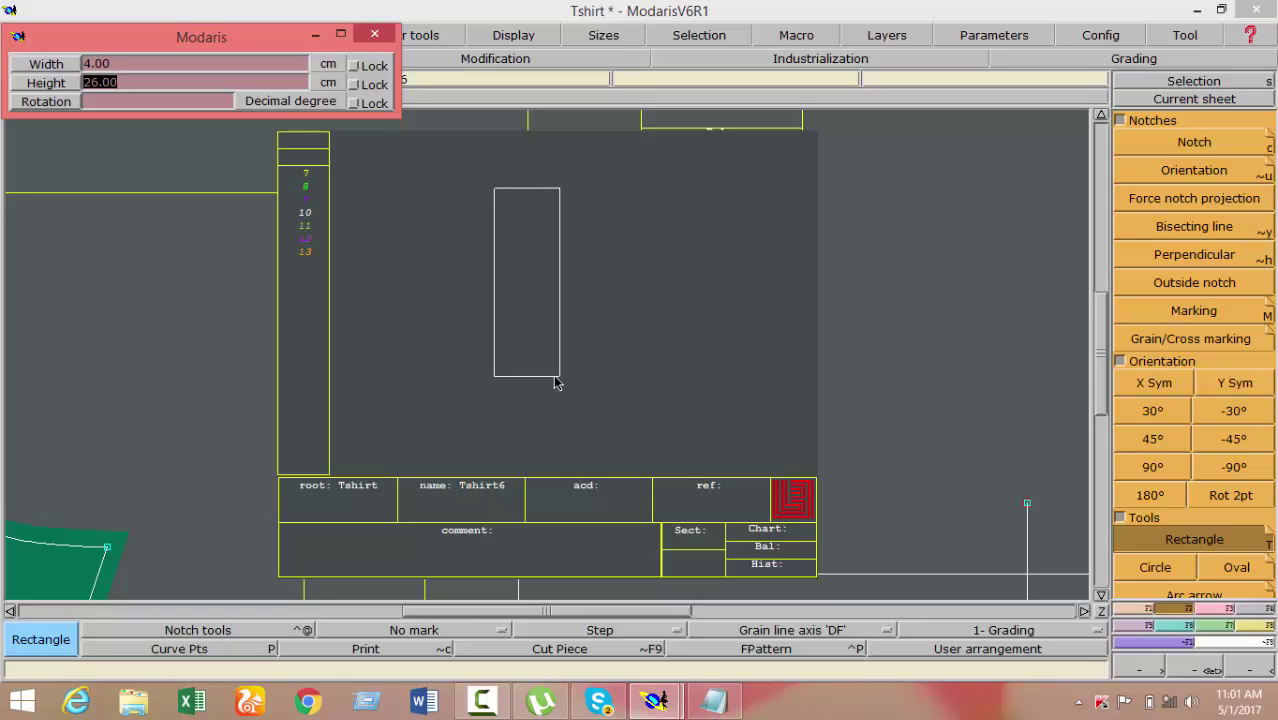
pyautogui.write('37.')
pyautogui.write(' 5')
pyautogui.press('Return')
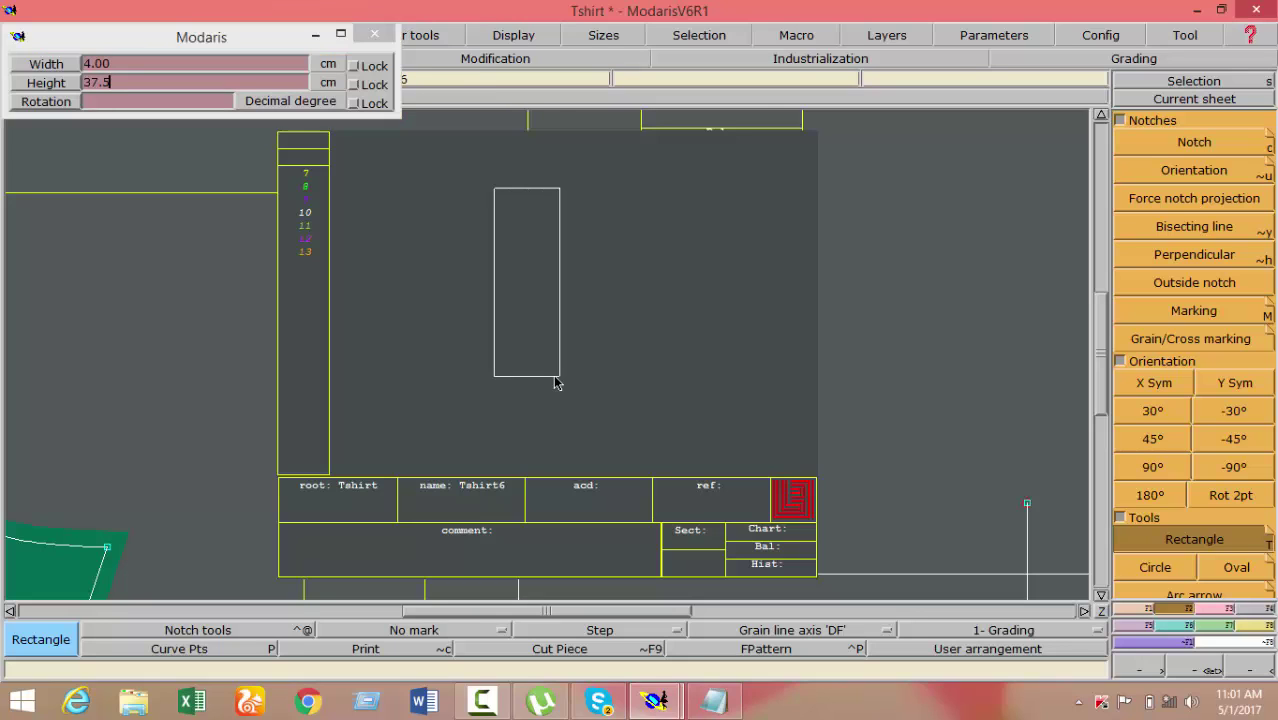
pyautogui.press('F3')
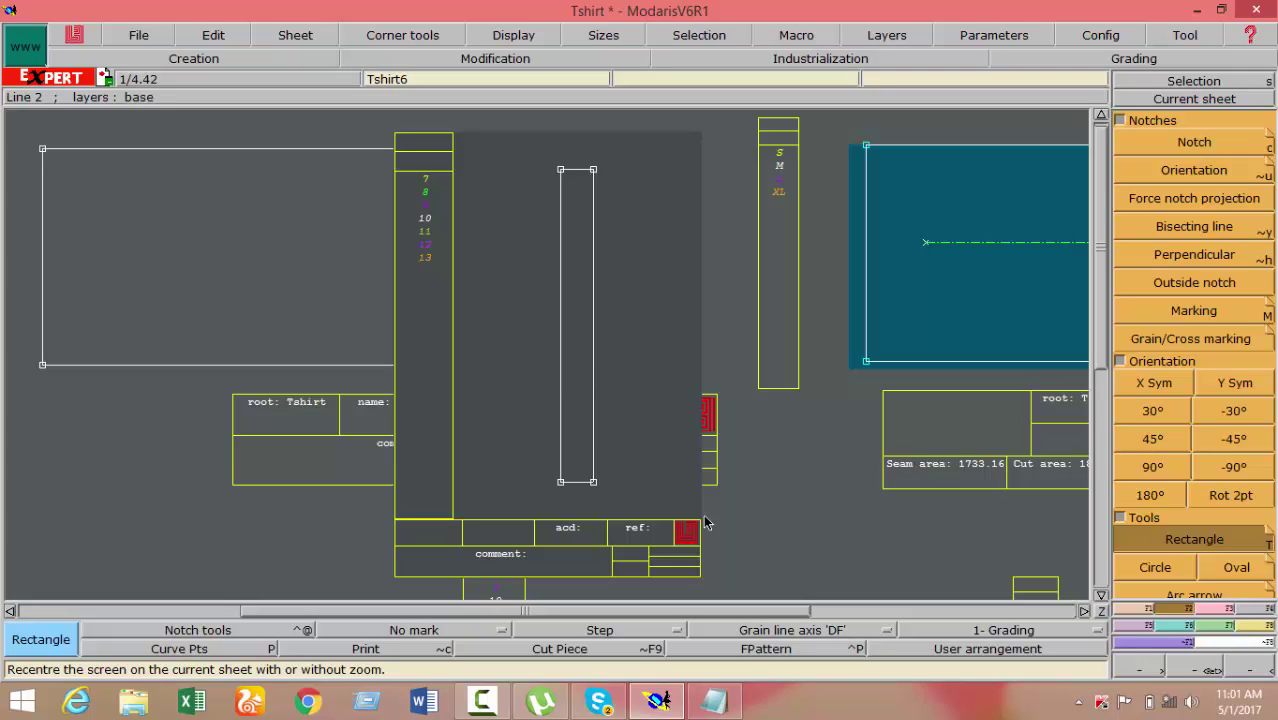
# Extract a piece from the narrow 4 × 37.5 cm rectangle
pyautogui.click(1143, 627)
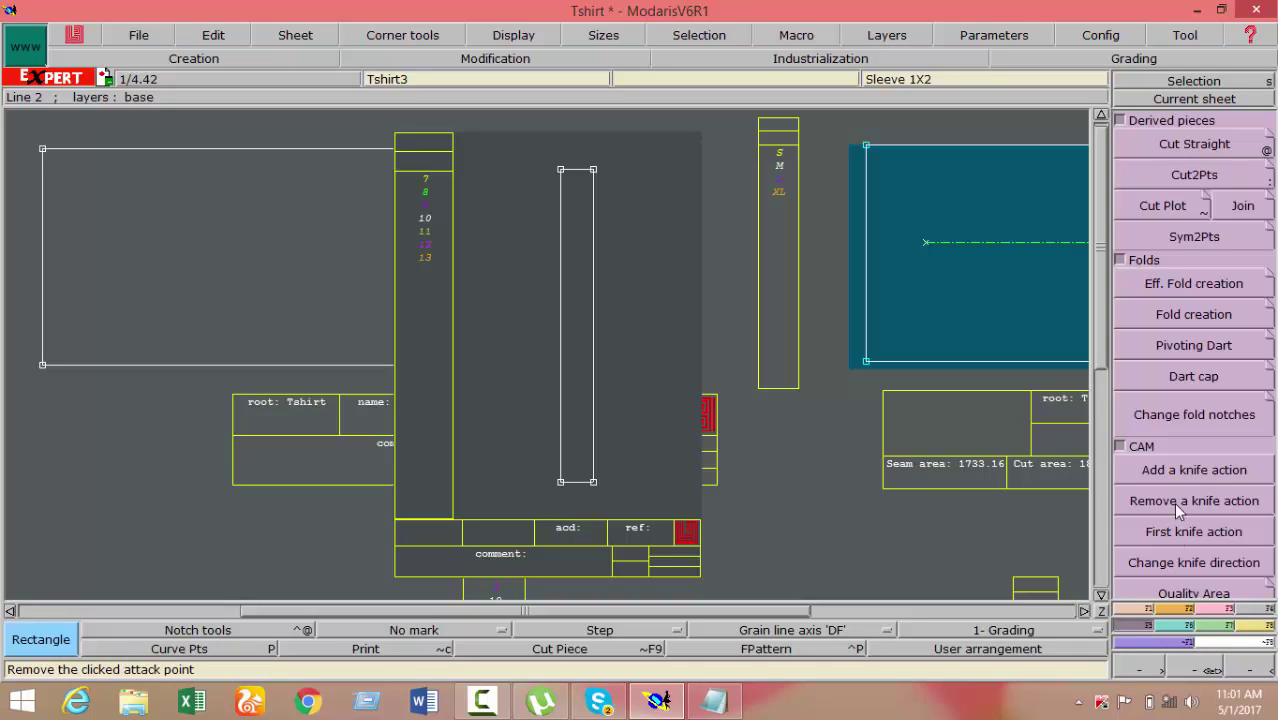
pyautogui.click(1266, 610)
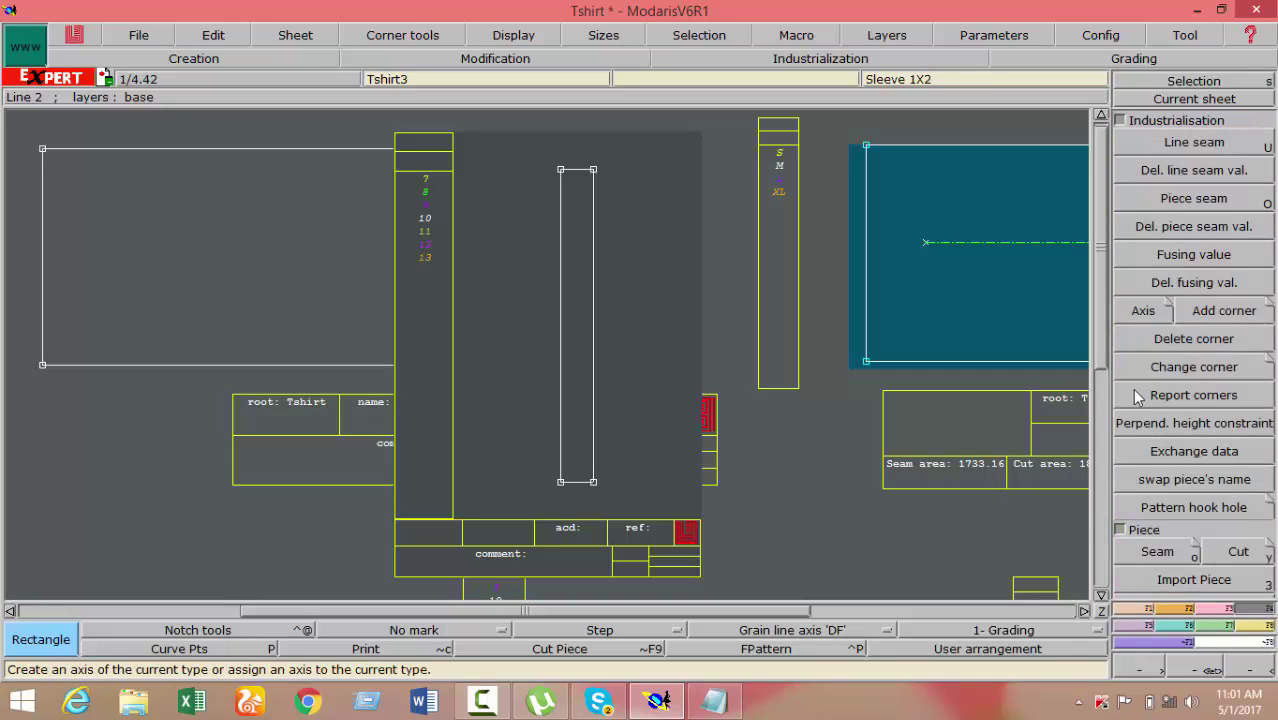
pyautogui.click(1158, 553)
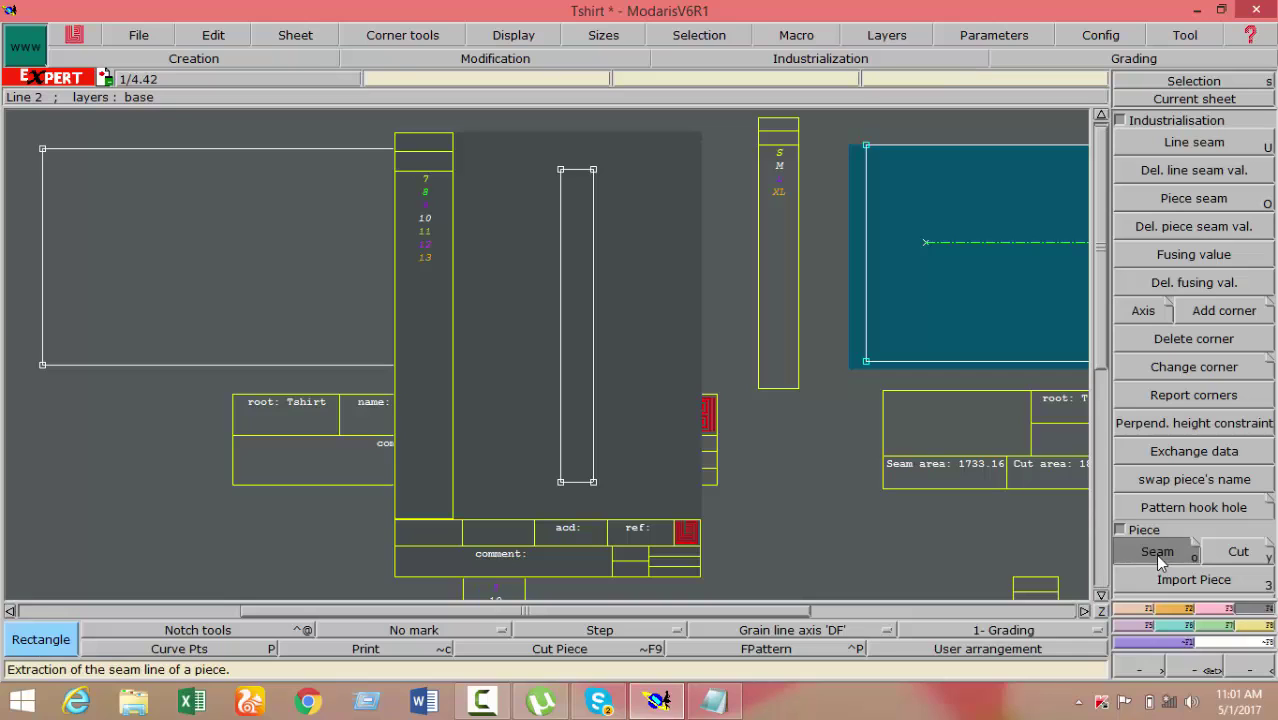
pyautogui.click(588, 278)
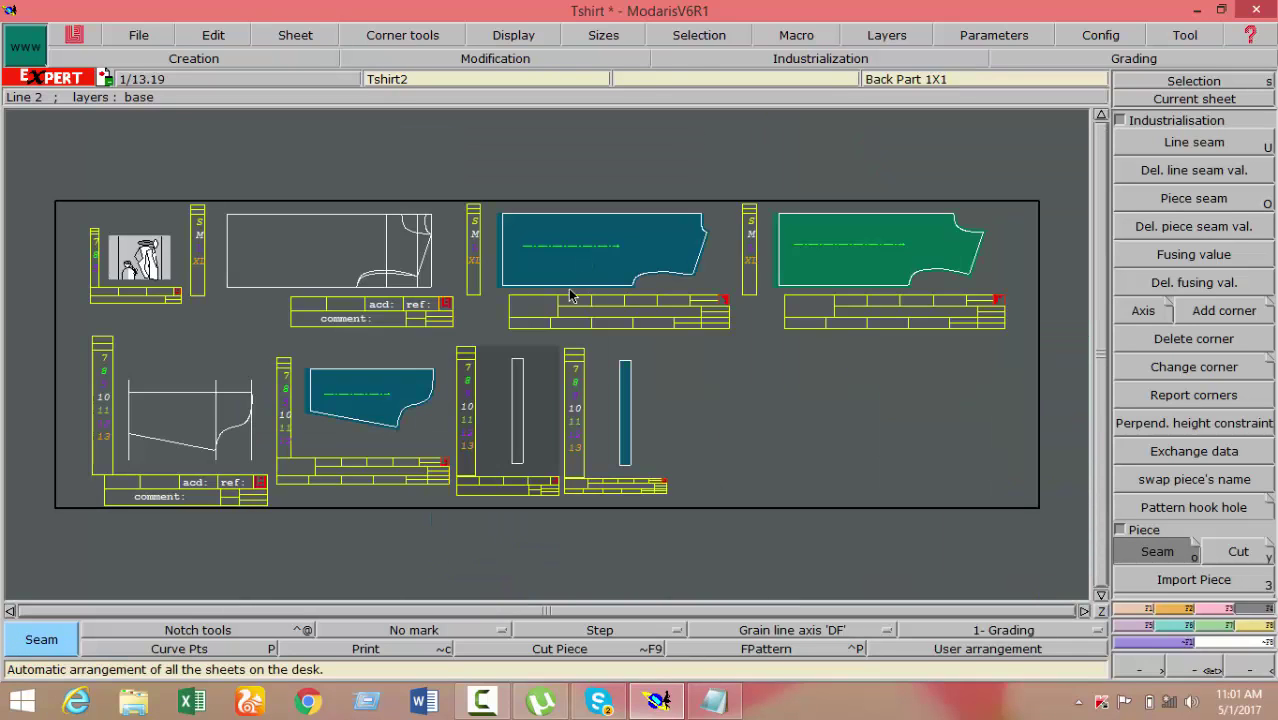
# Undo the duplicate narrow piece, then select the neck band strip and centre its sheet
pyautogui.click(627, 425)
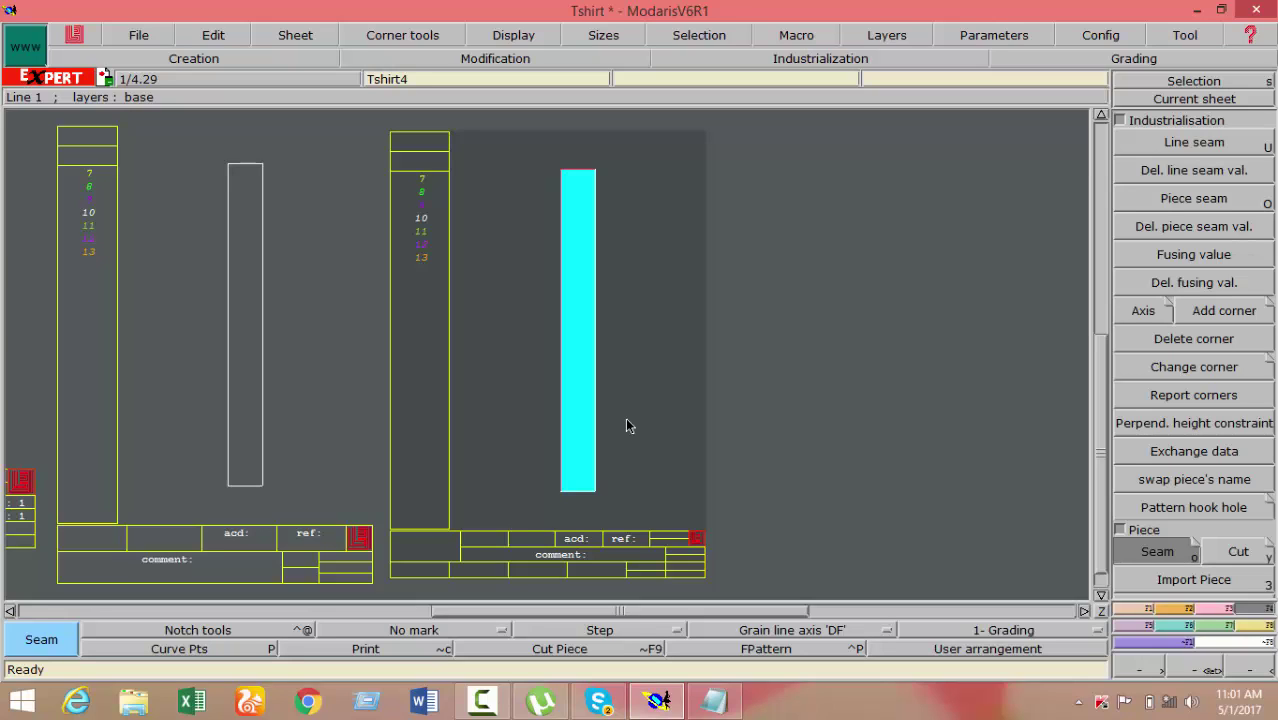
pyautogui.click(607, 416)
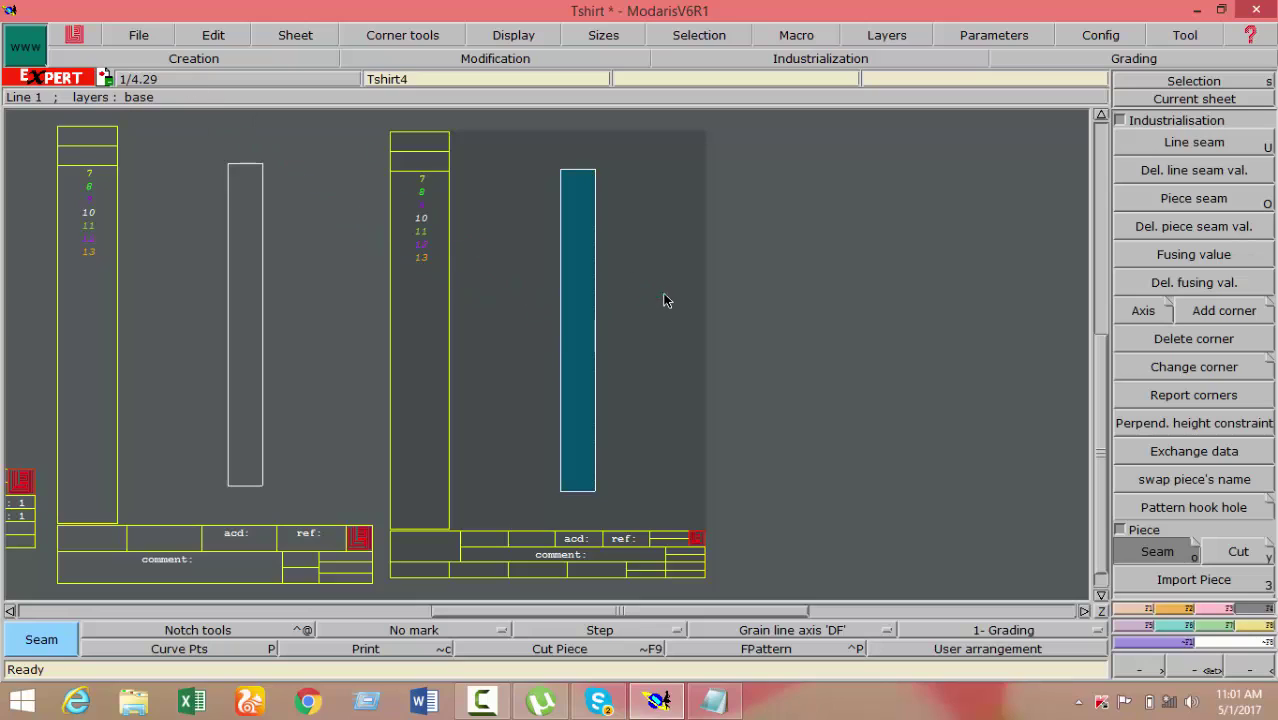
pyautogui.click(569, 332)
pyautogui.hotkey('ctrl', 'a')
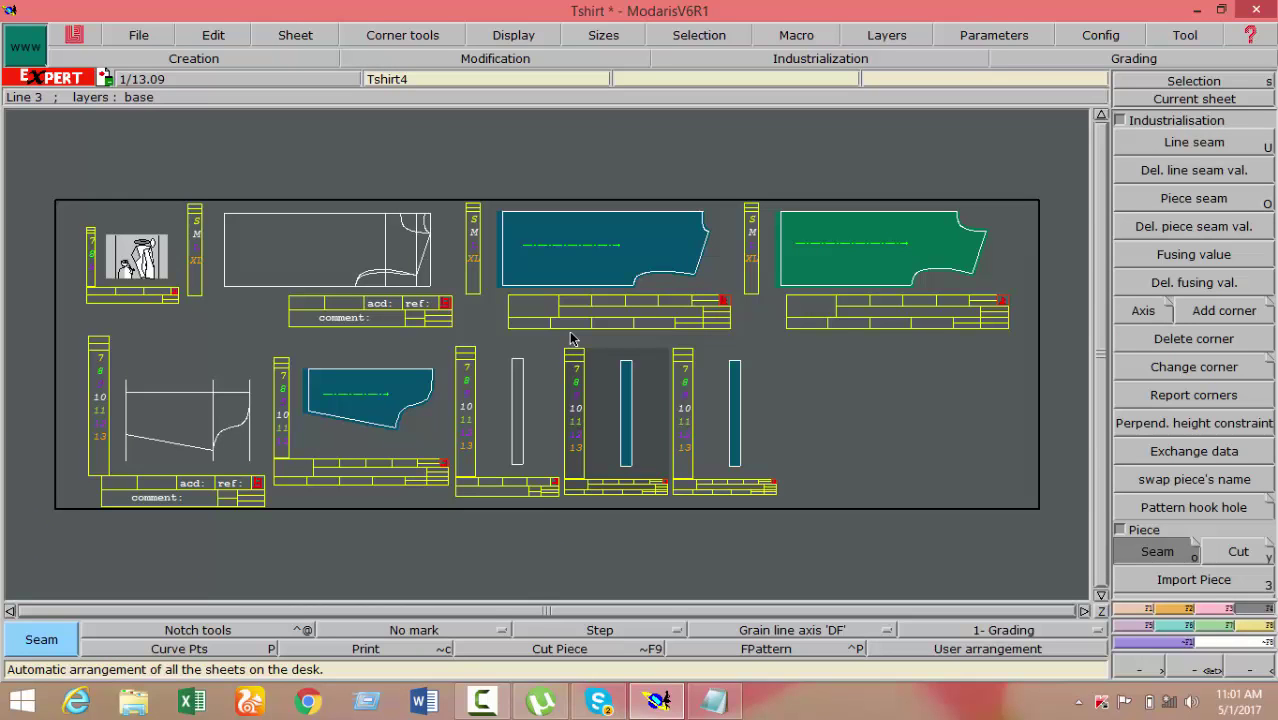
pyautogui.hotkey('ctrl', 'z')
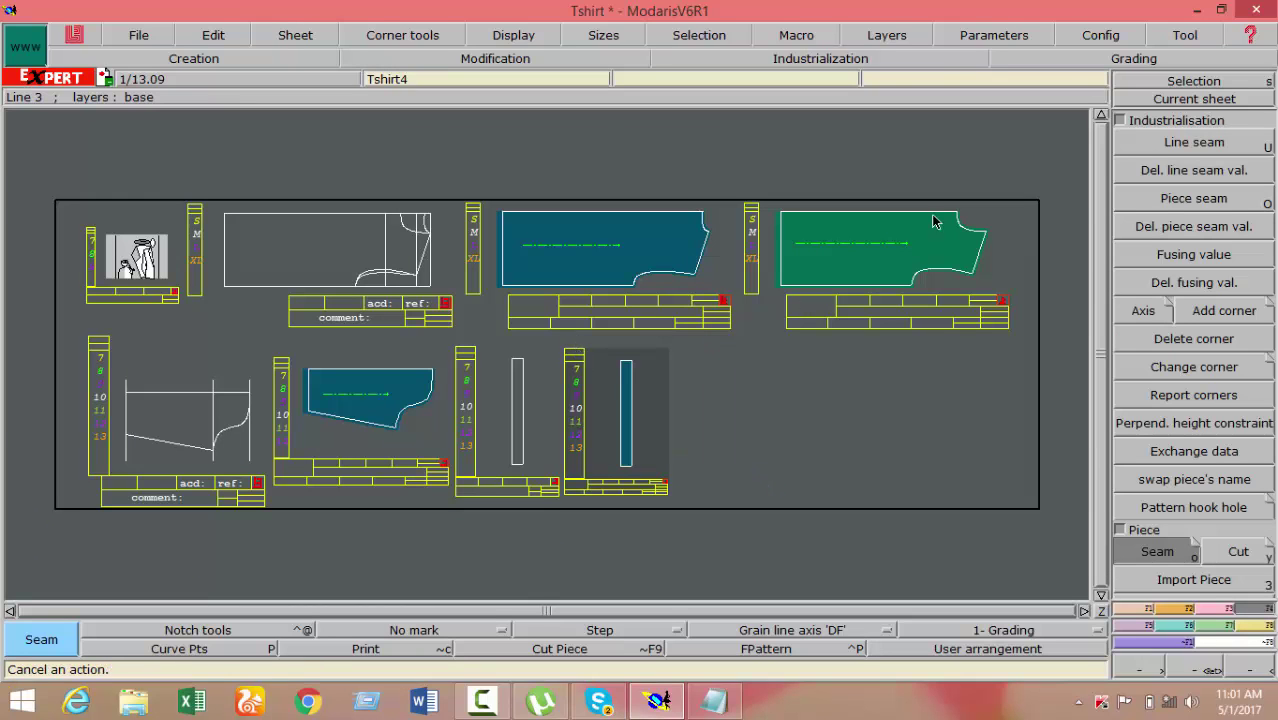
pyautogui.click(1177, 88)
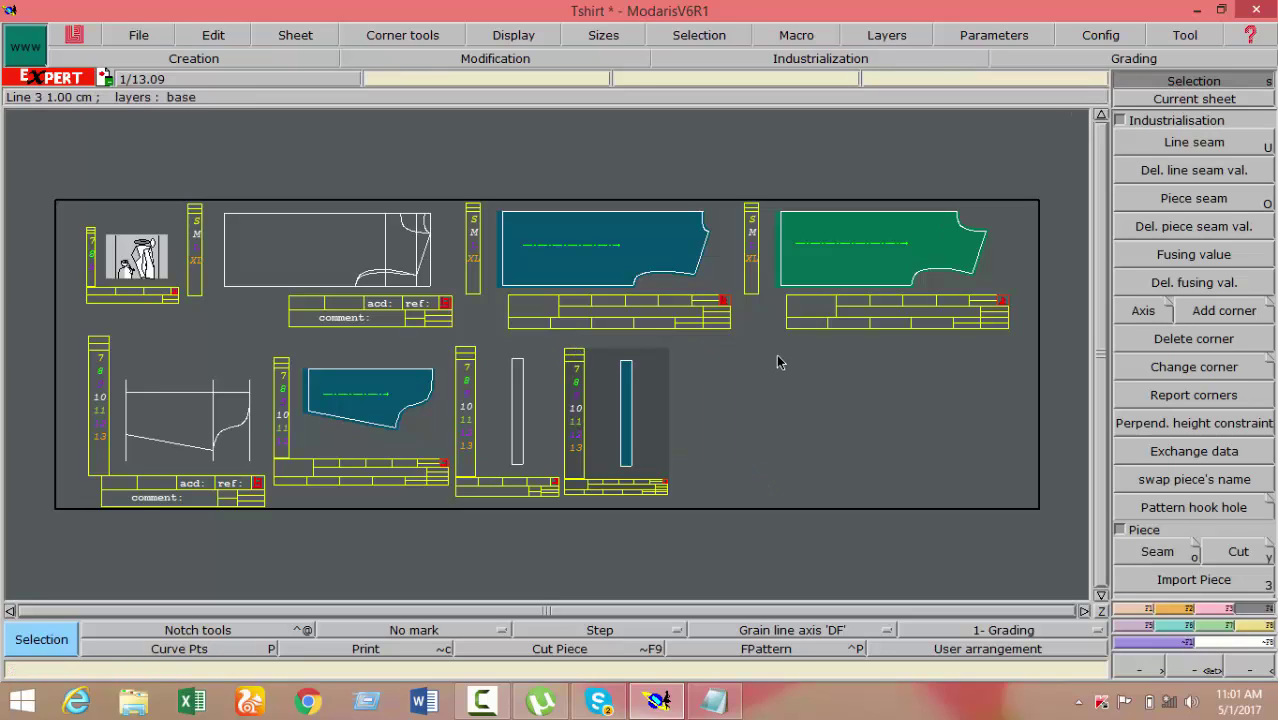
pyautogui.click(632, 442)
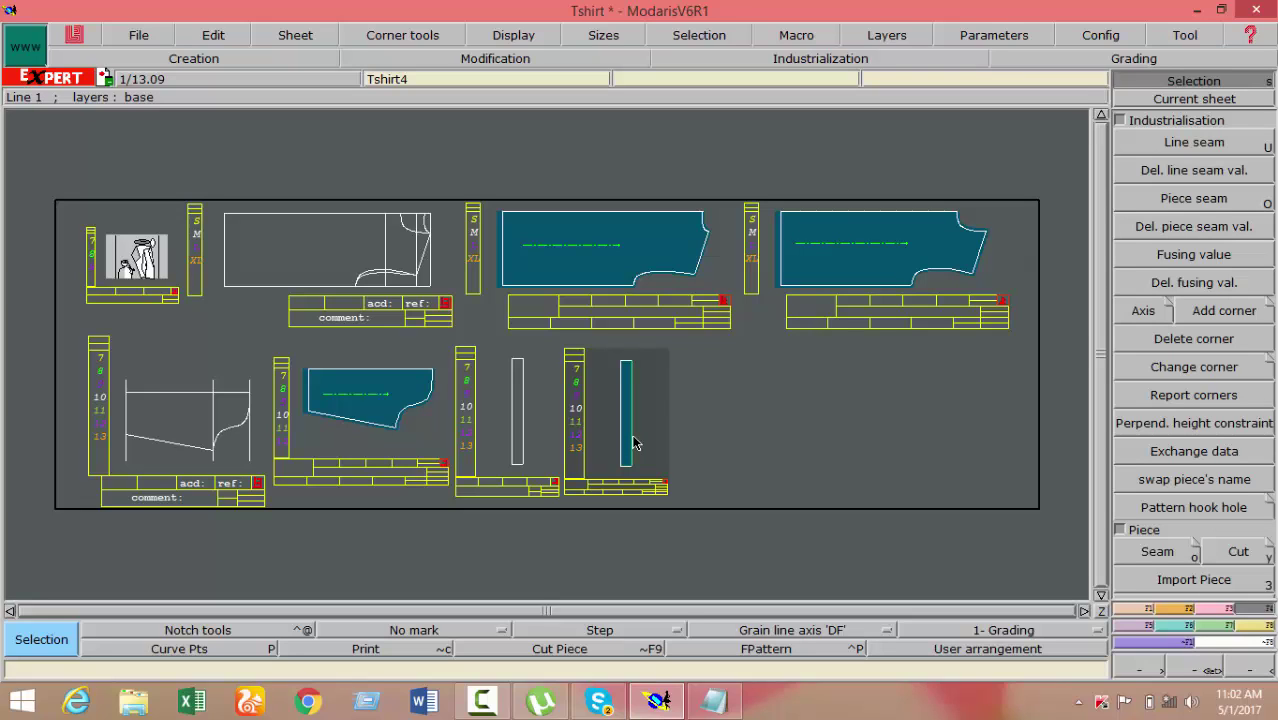
pyautogui.press('F3')
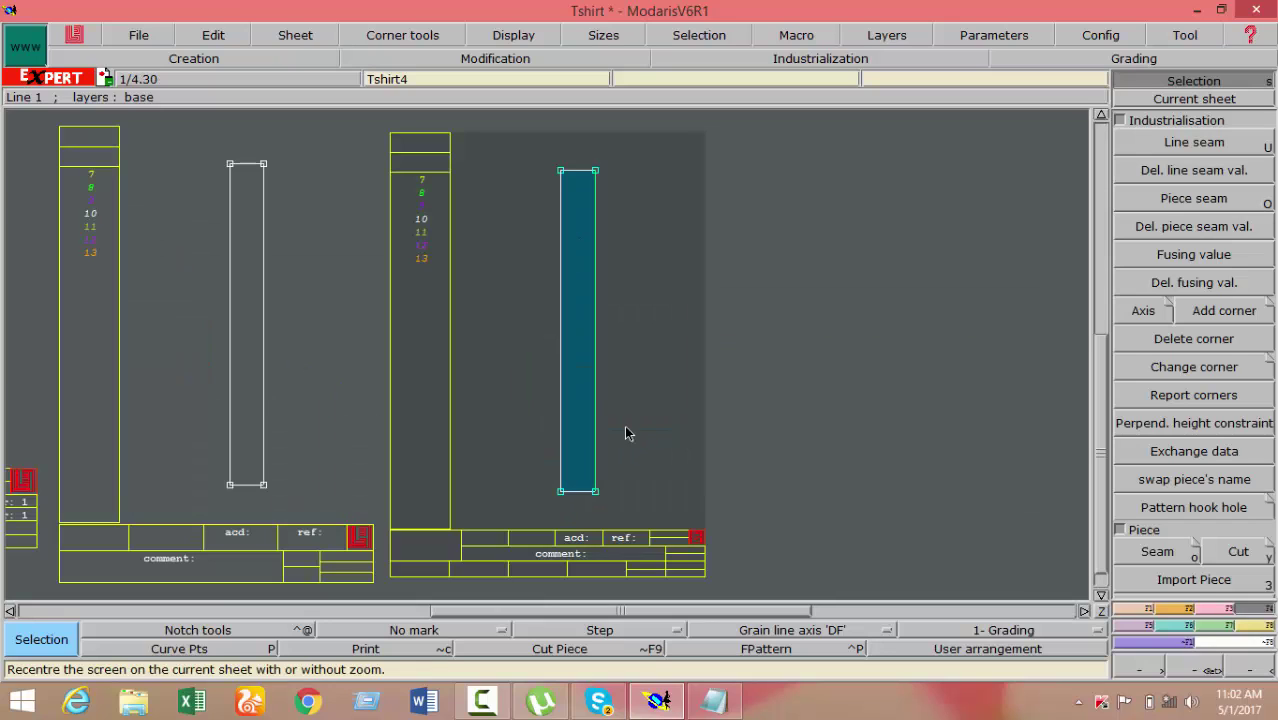
# Enter 'Neck 1X1' in the neck band piece's comment field
pyautogui.click(222, 36)
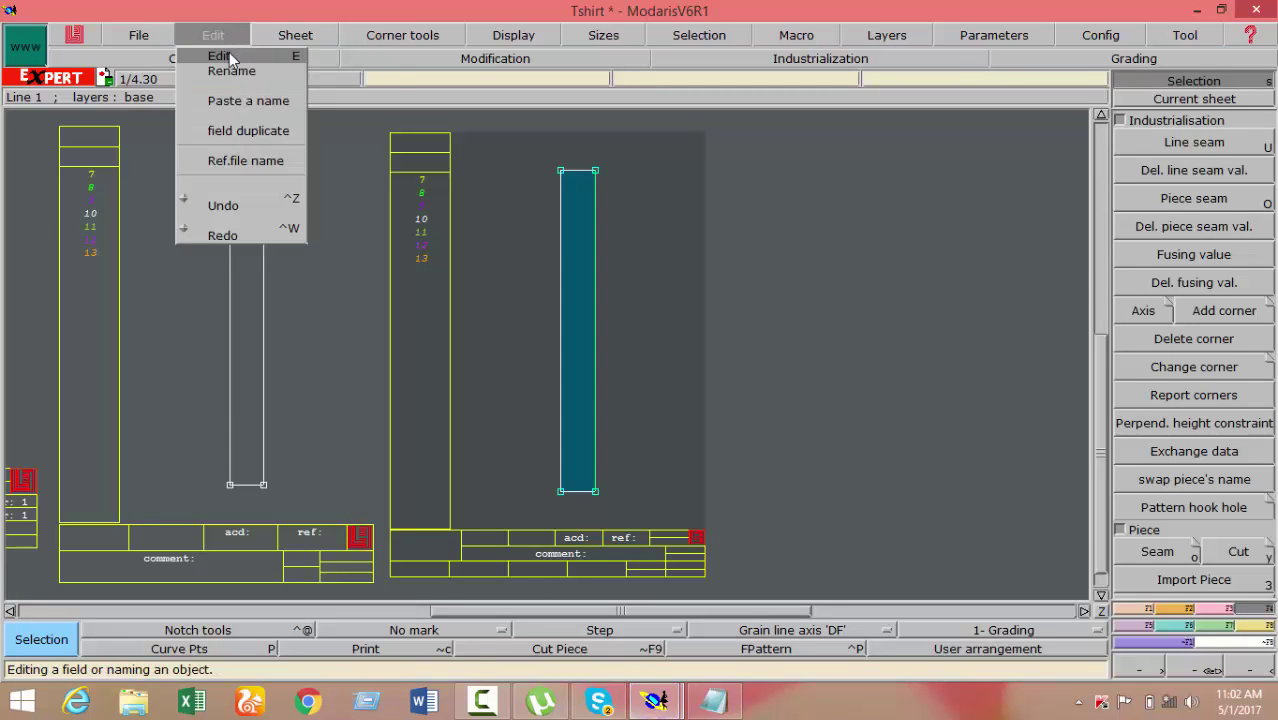
pyautogui.click(230, 60)
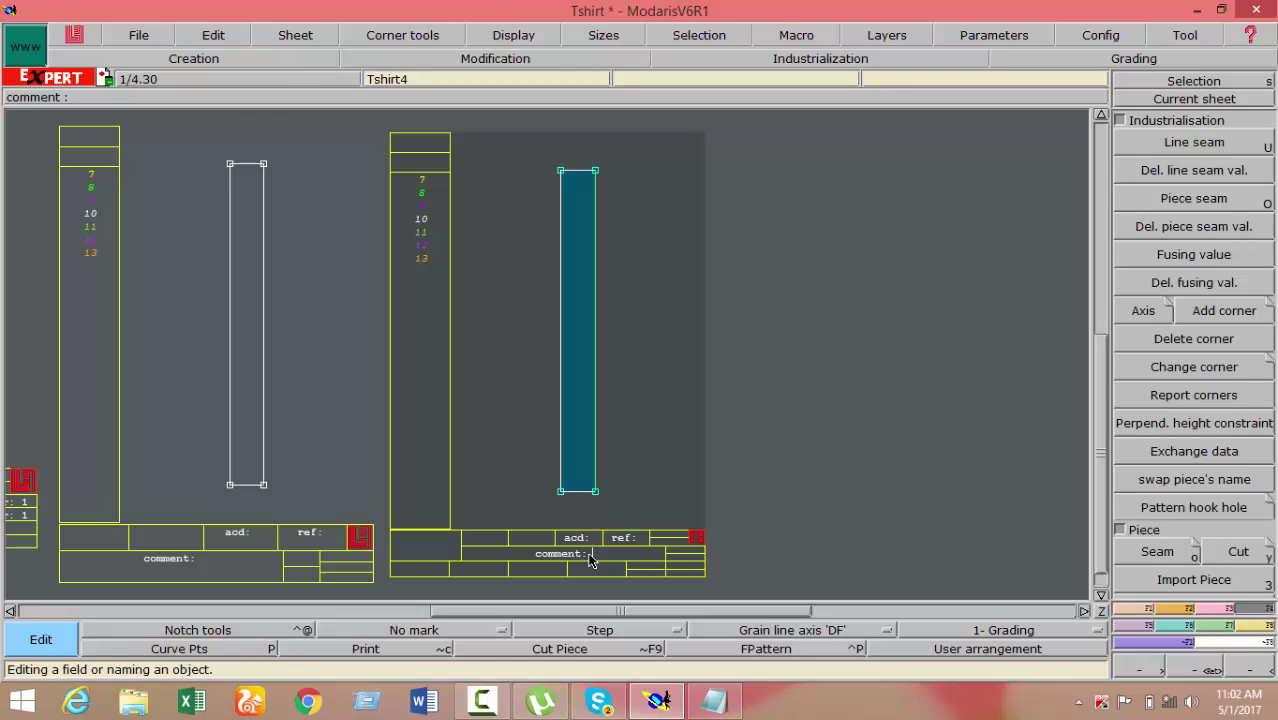
pyautogui.write('NE')
pyautogui.press('BackSpace')
pyautogui.write('ck ')
pyautogui.write('1X1')
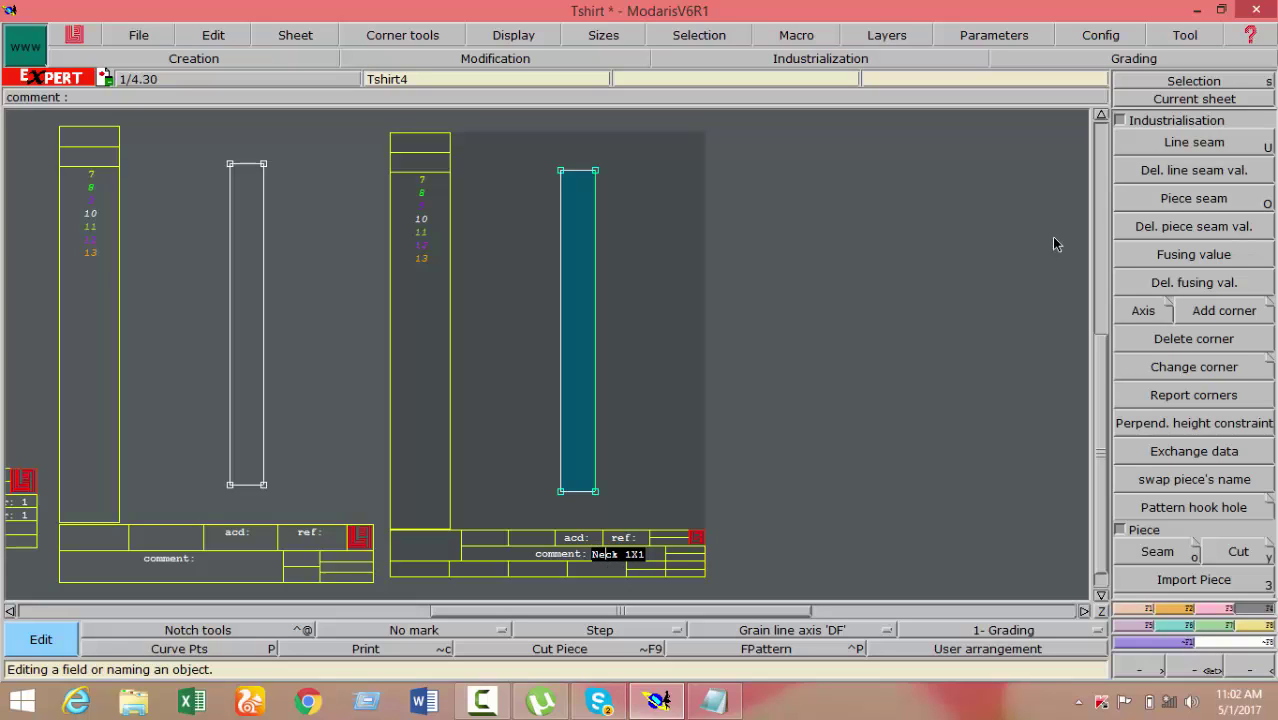
pyautogui.click(1161, 85)
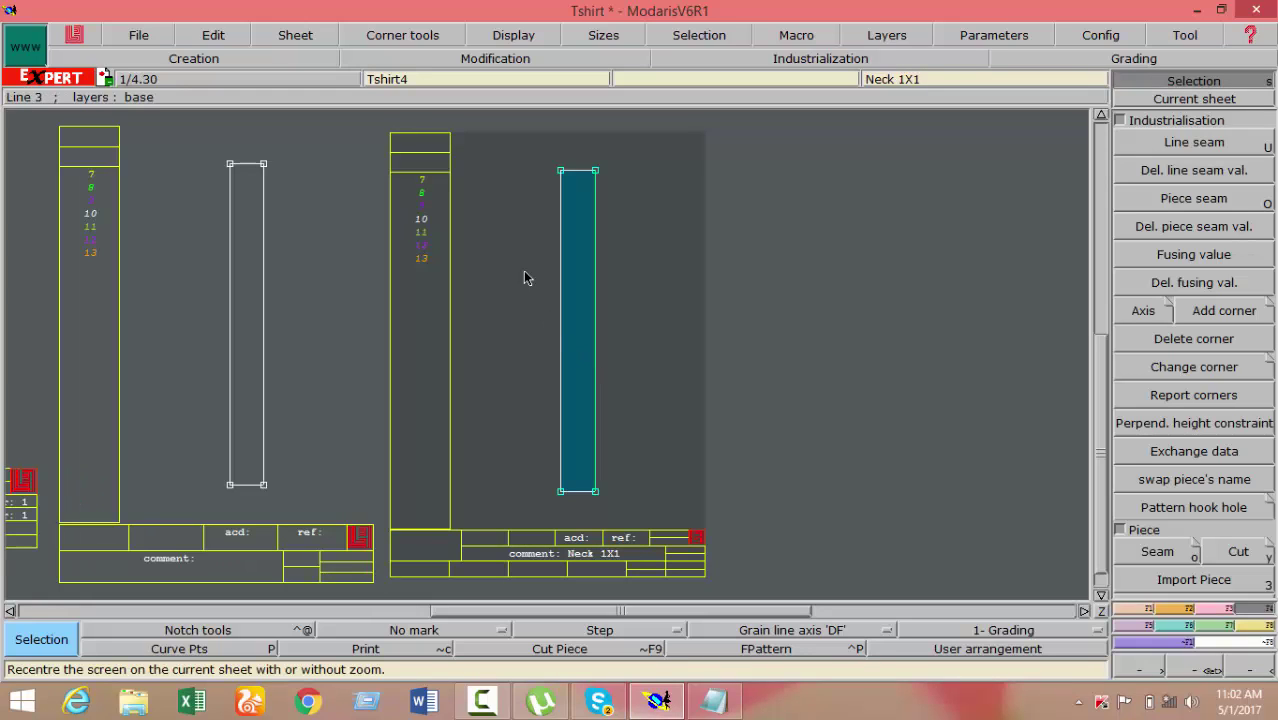
# Zoom into the strip and draw a Grain line axis 'DF' across its middle
pyautogui.press('z')
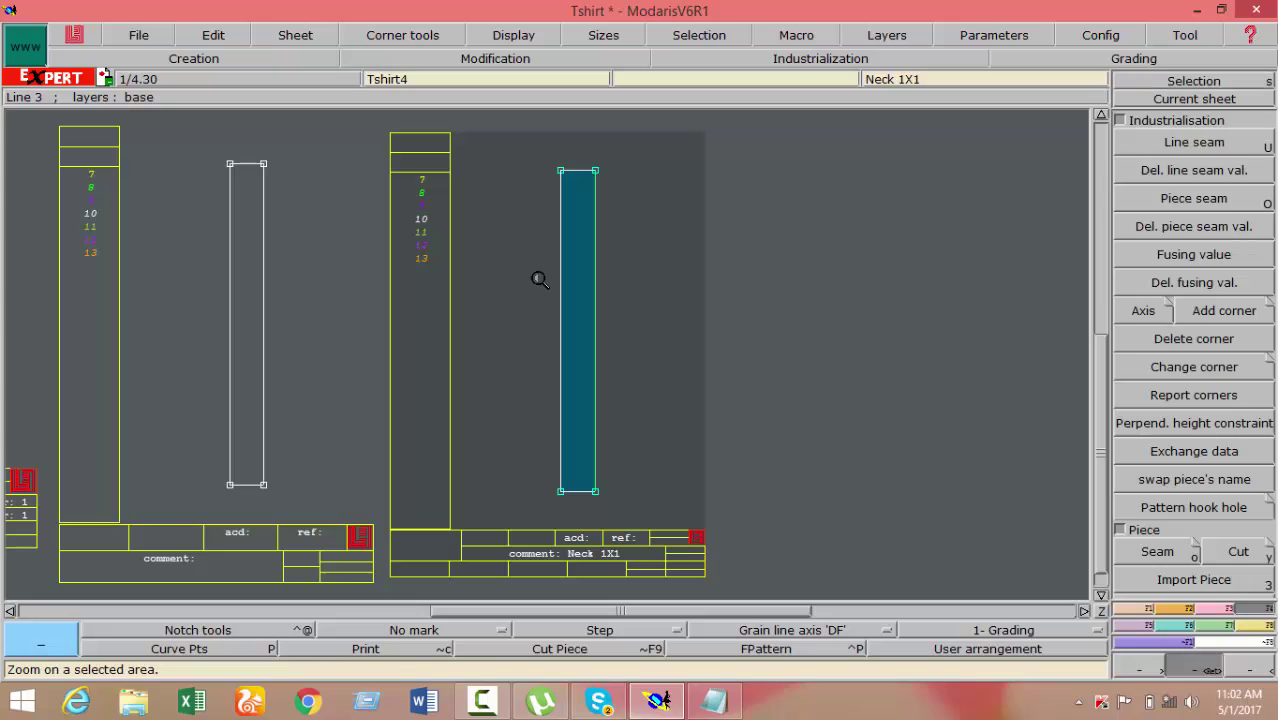
pyautogui.moveTo(536, 280); pyautogui.dragTo(612, 332)
pyautogui.moveTo(375, 245); pyautogui.dragTo(772, 335)
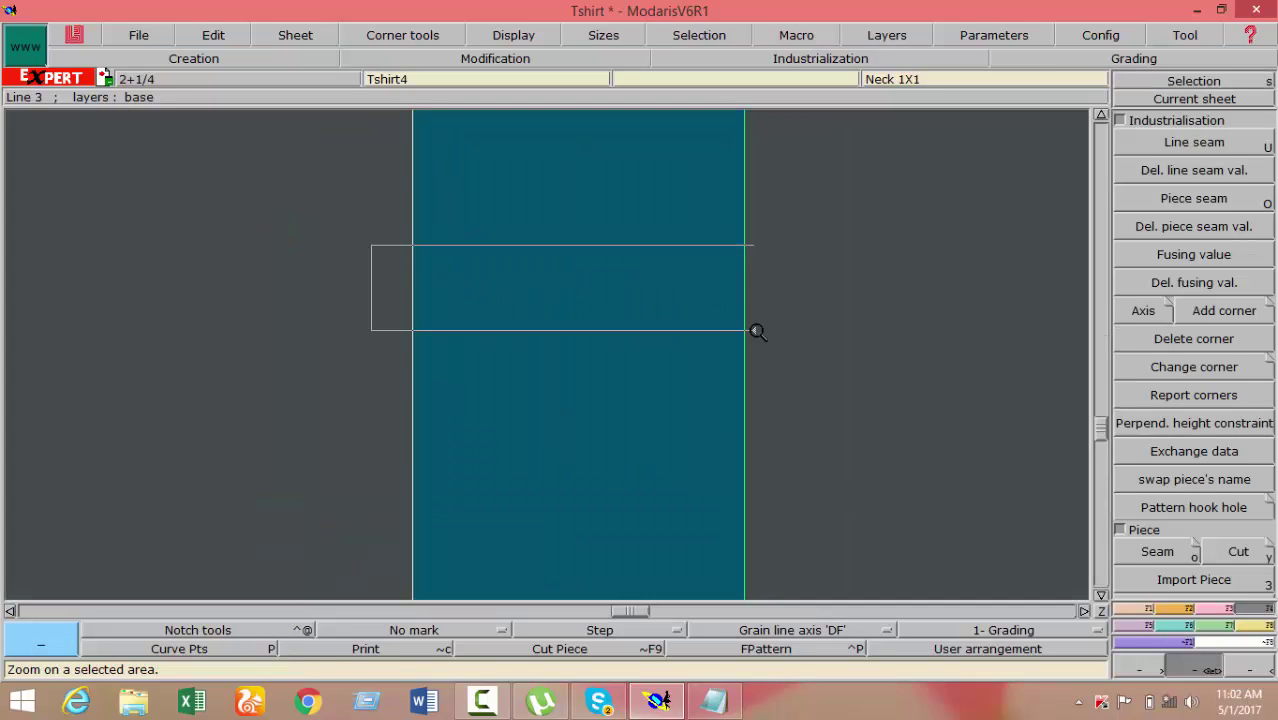
pyautogui.click(831, 630)
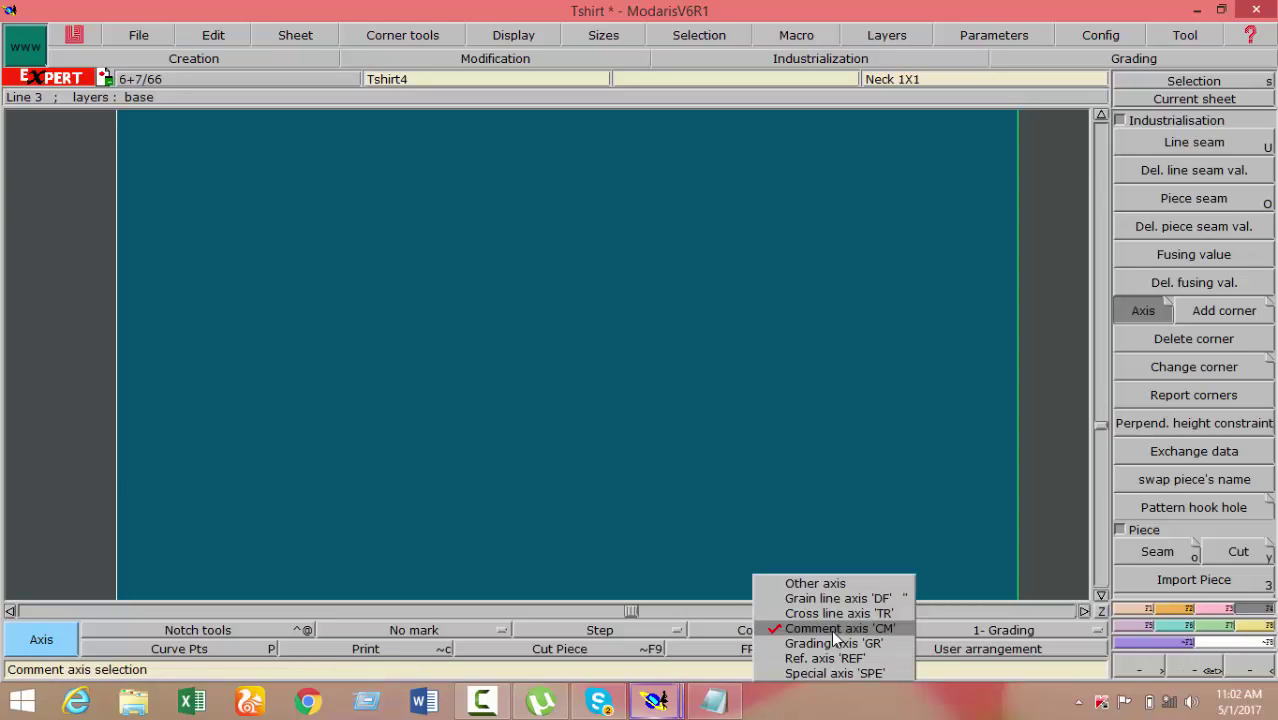
pyautogui.click(831, 630)
pyautogui.click(830, 598)
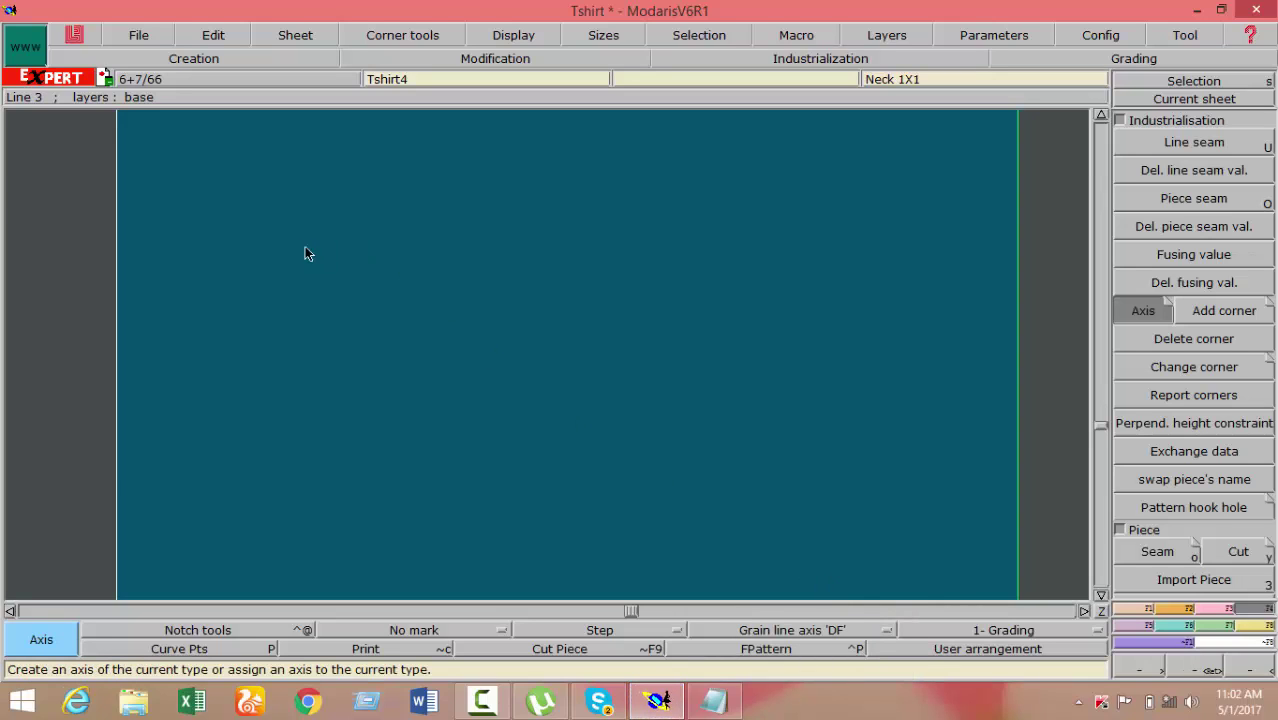
pyautogui.click(266, 240)
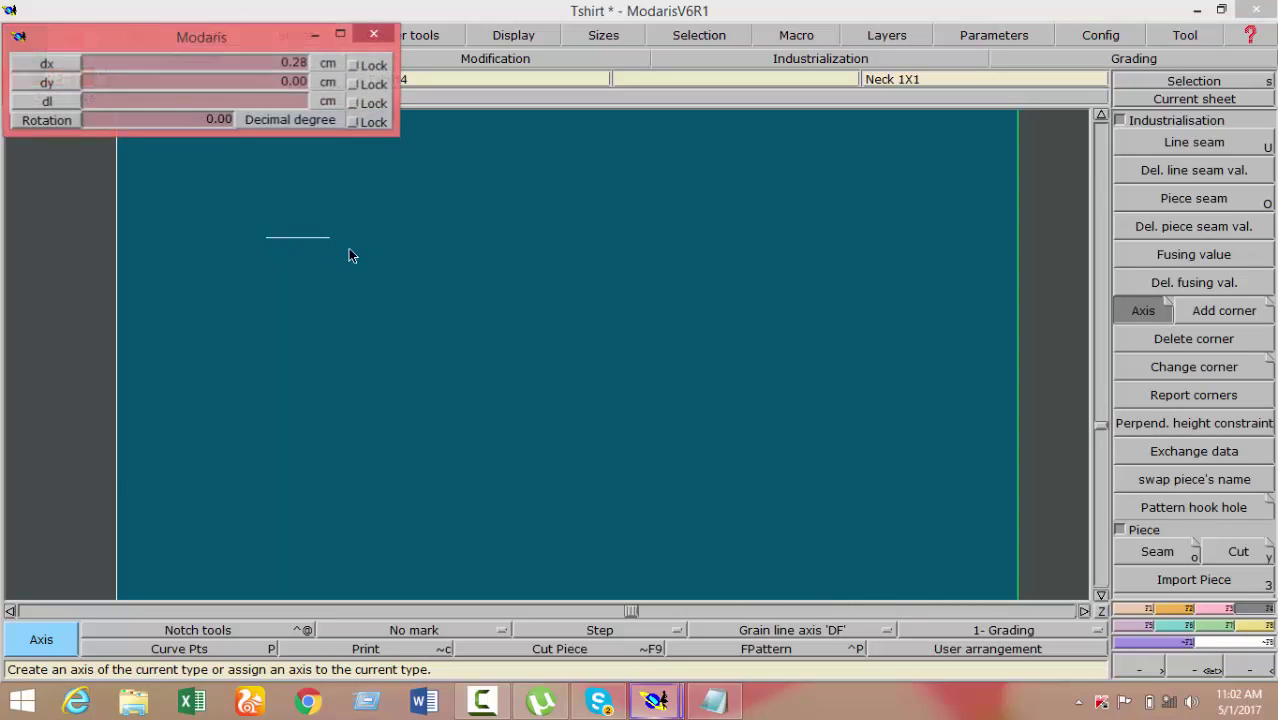
pyautogui.click(697, 345)
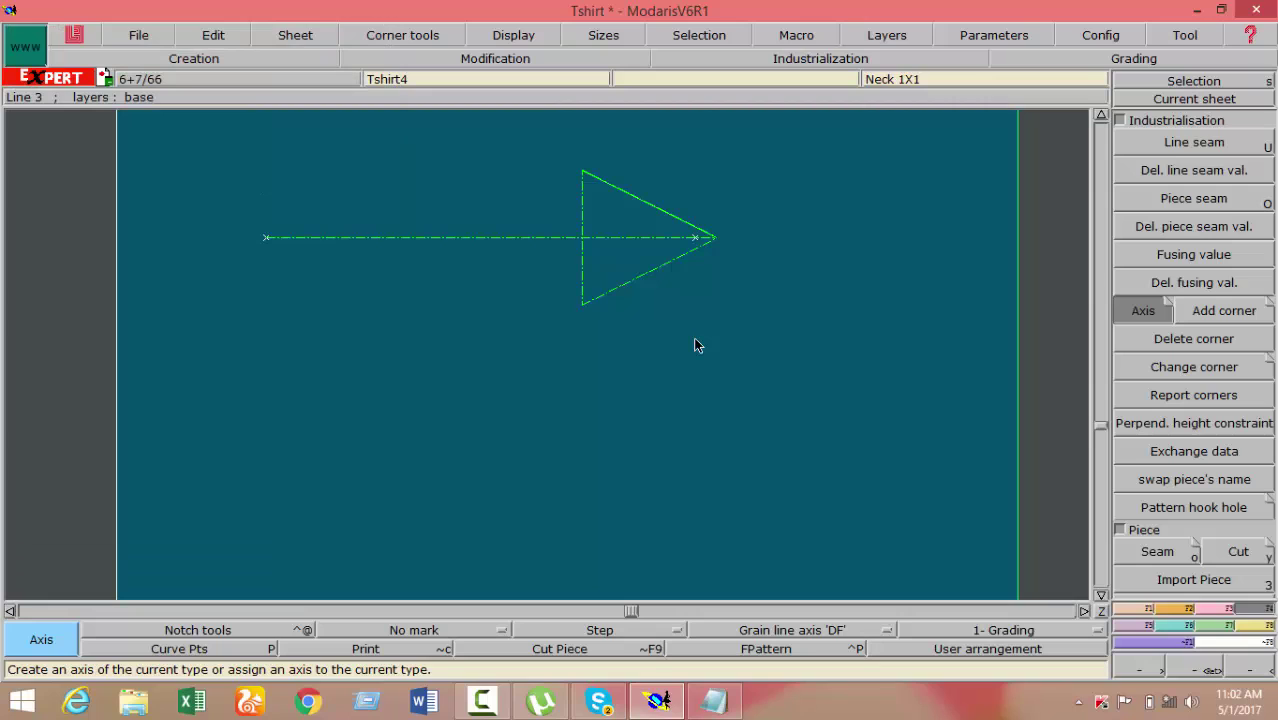
pyautogui.press('F1')
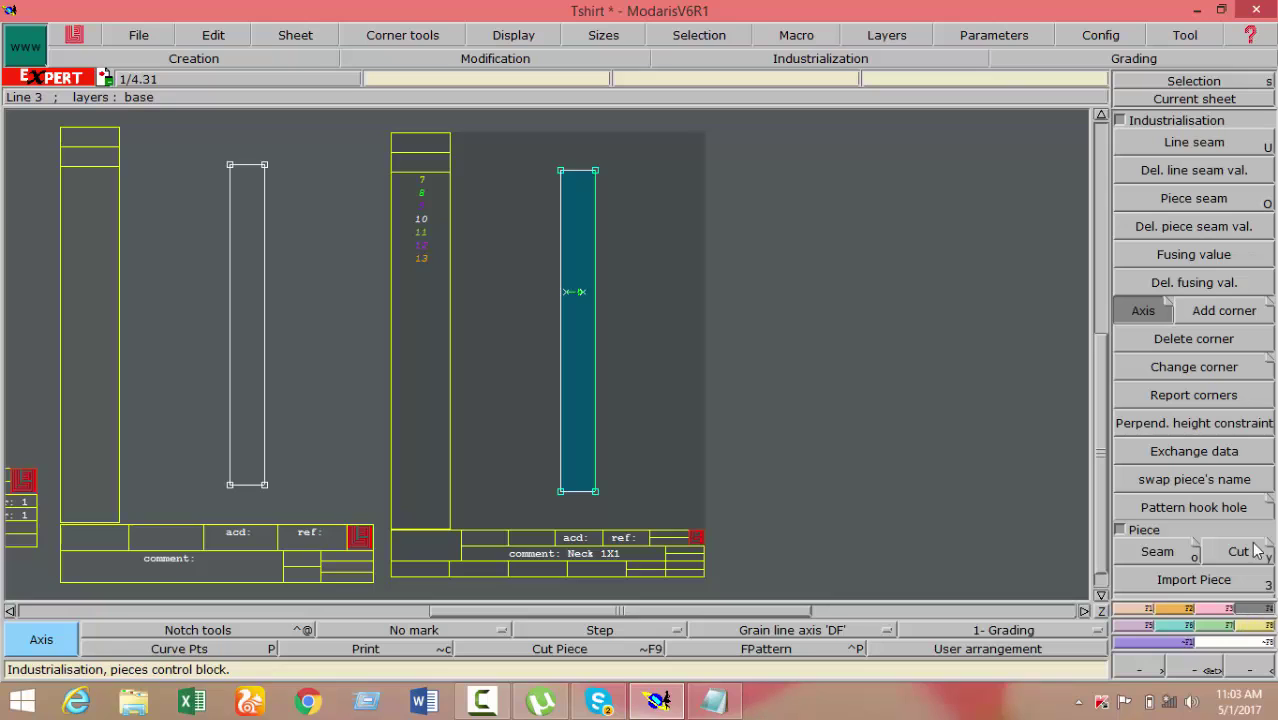
# Add a 1 cm seam allowance to the strip's right edge
pyautogui.click(1193, 141)
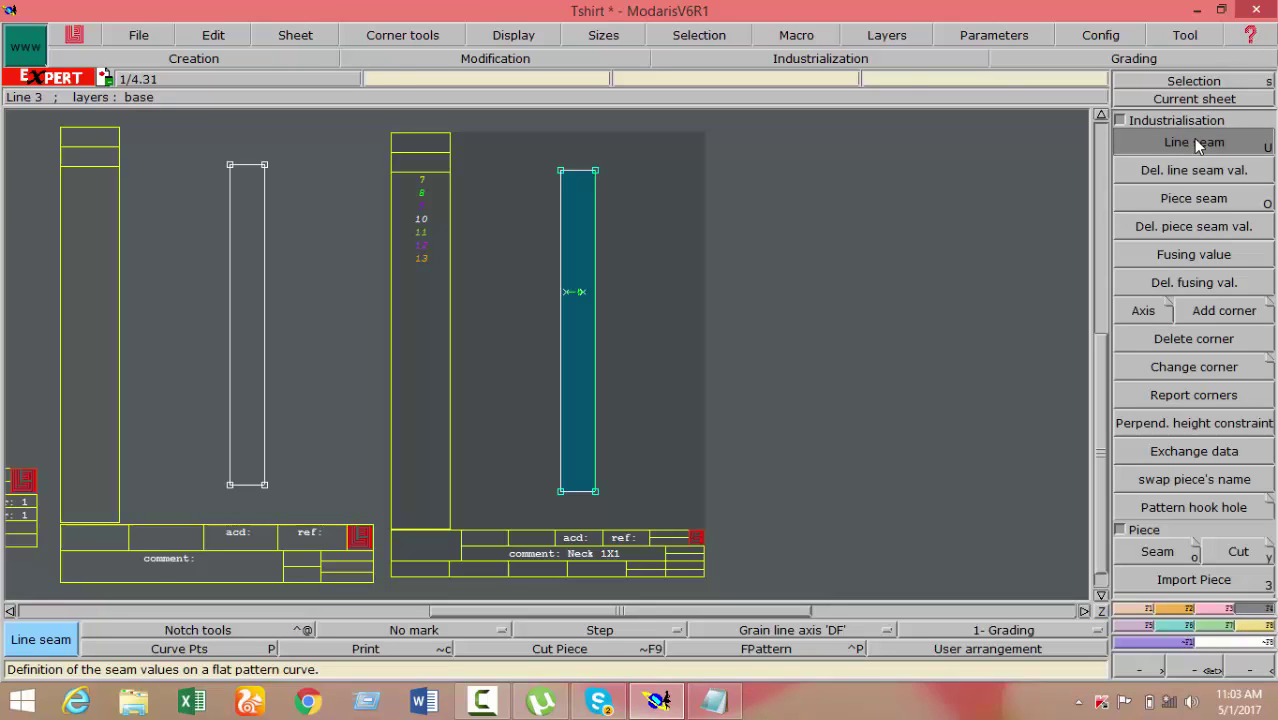
pyautogui.click(590, 176)
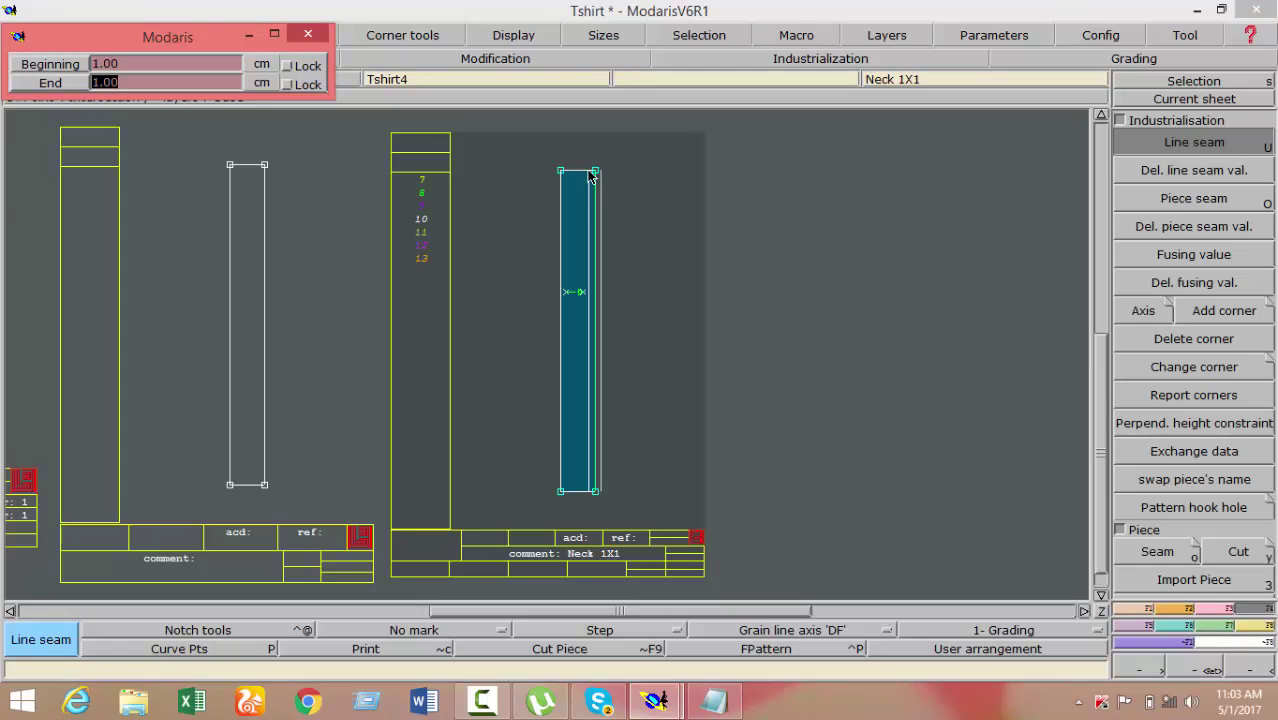
pyautogui.press('Return')
pyautogui.write('1')
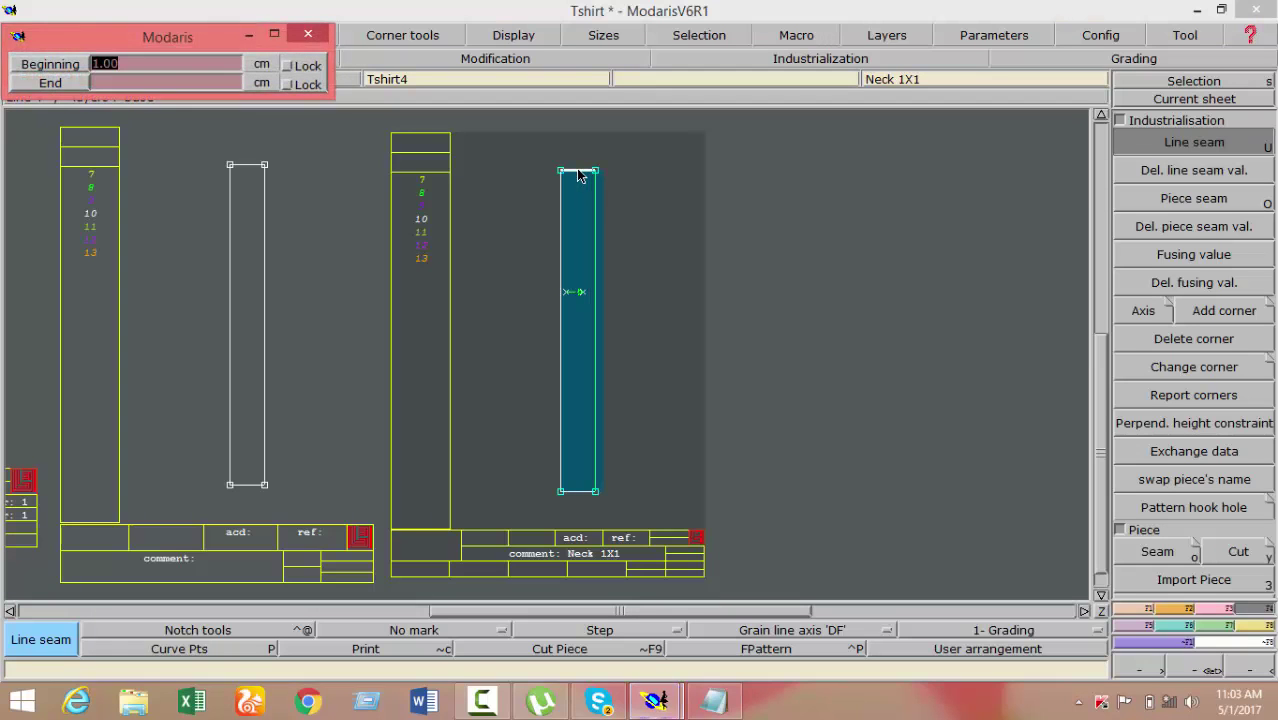
pyautogui.press('Return')
# Add 1 cm seams to the strip's left and bottom edges, then zoom out to the full sheet
pyautogui.press('Return')
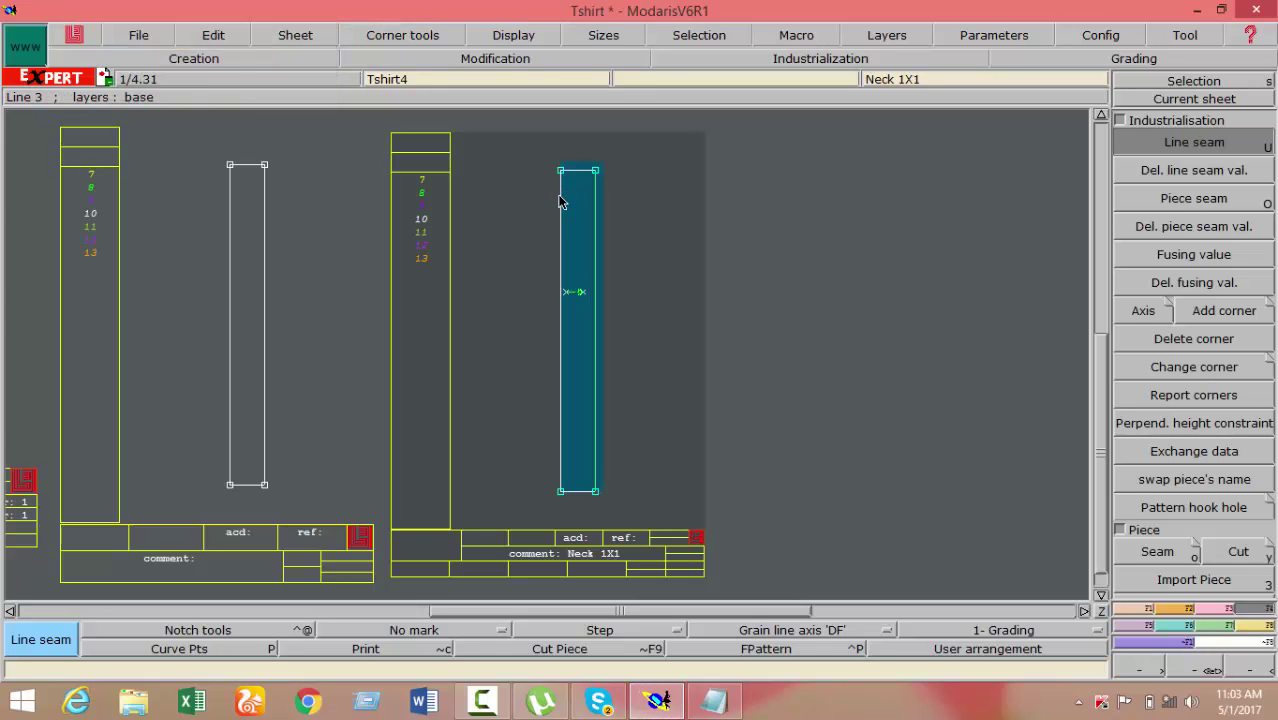
pyautogui.click(560, 201)
pyautogui.press('Return')
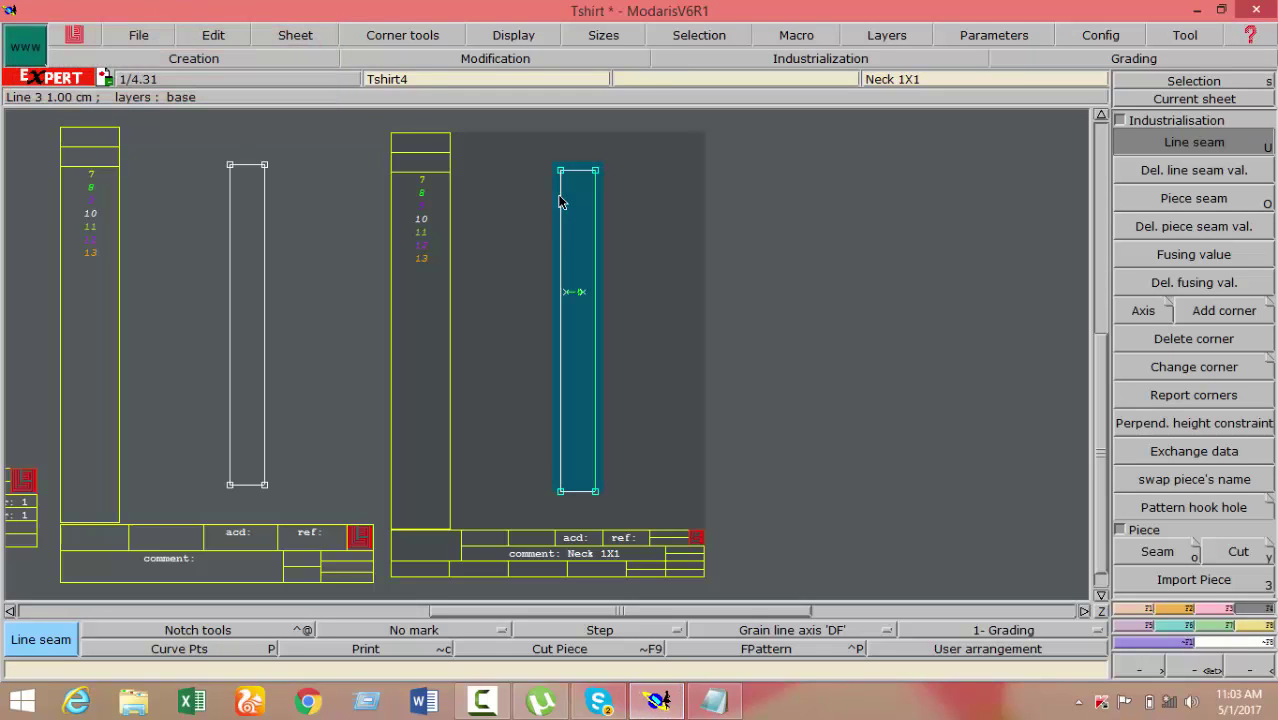
pyautogui.click(583, 491)
pyautogui.write('1')
pyautogui.press('Return')
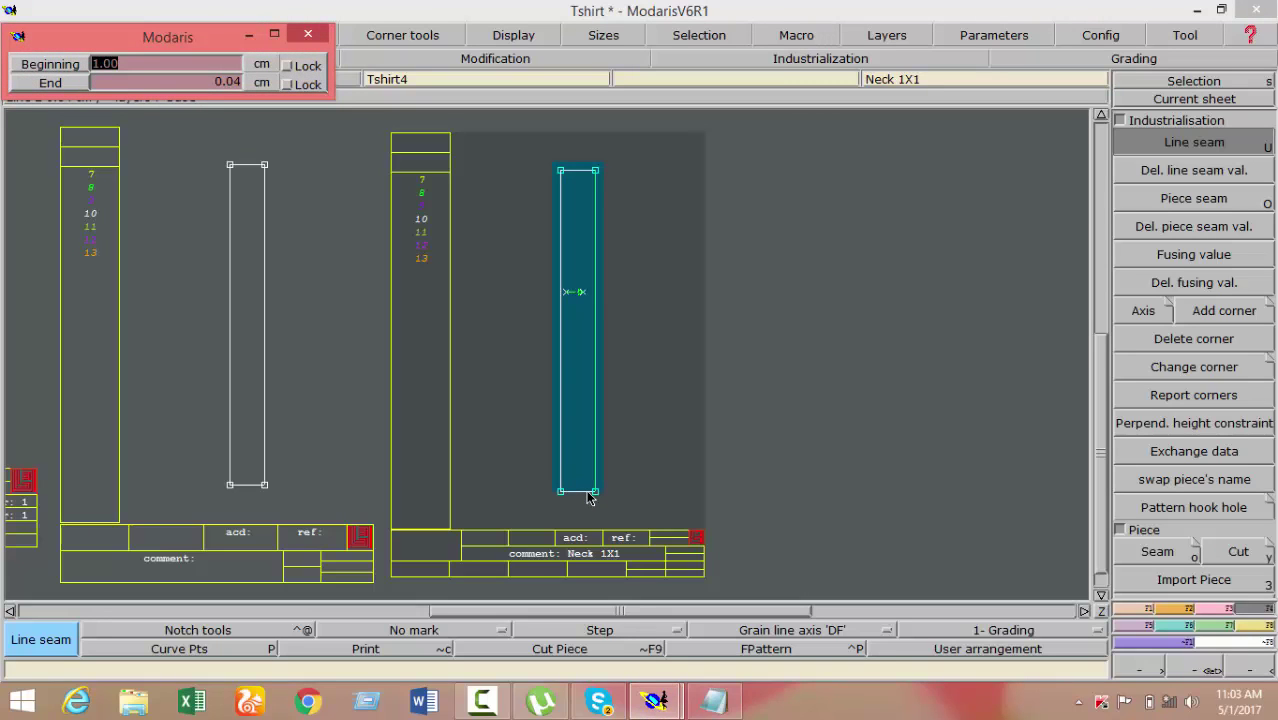
pyautogui.press('Return')
pyautogui.press('Return')
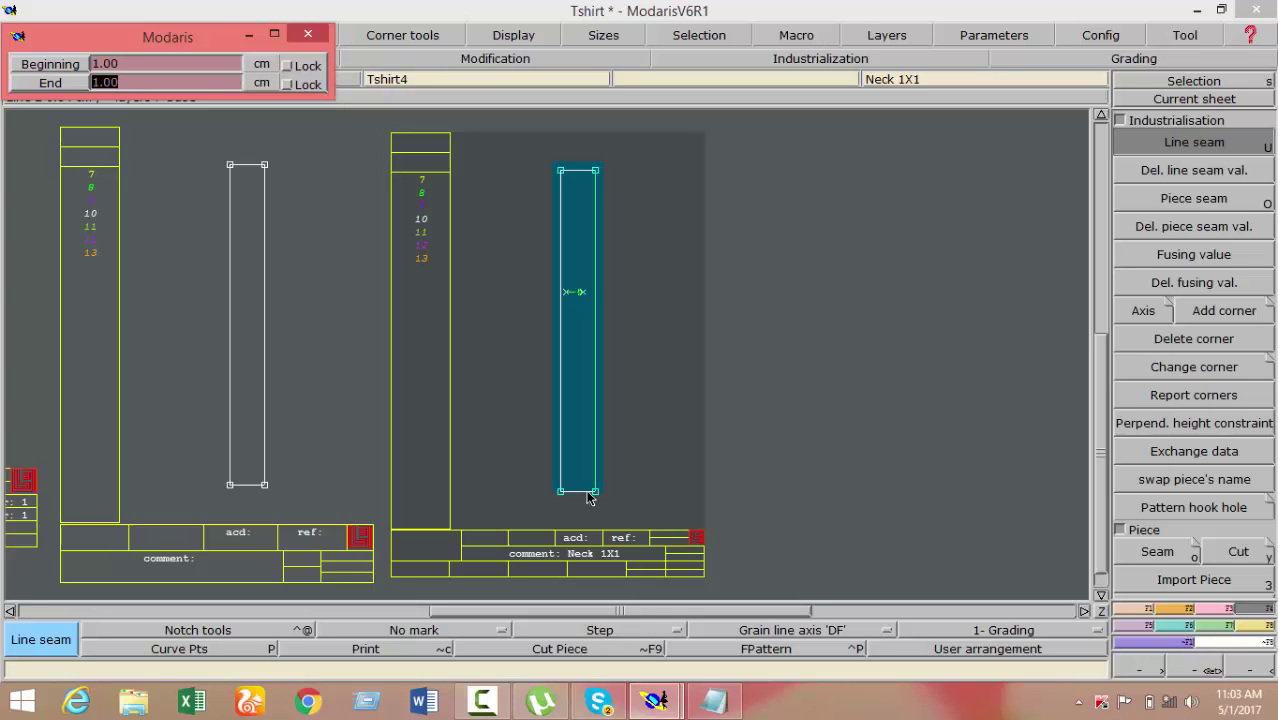
pyautogui.press('Return')
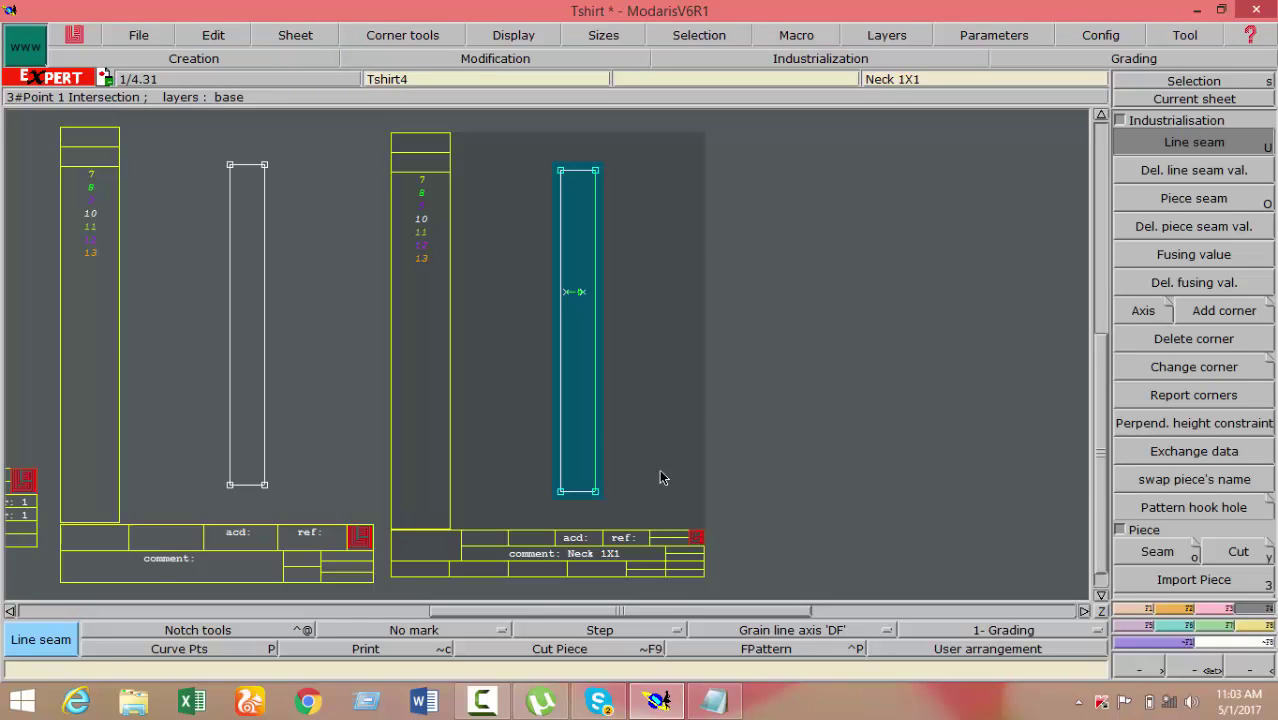
pyautogui.press('F10')
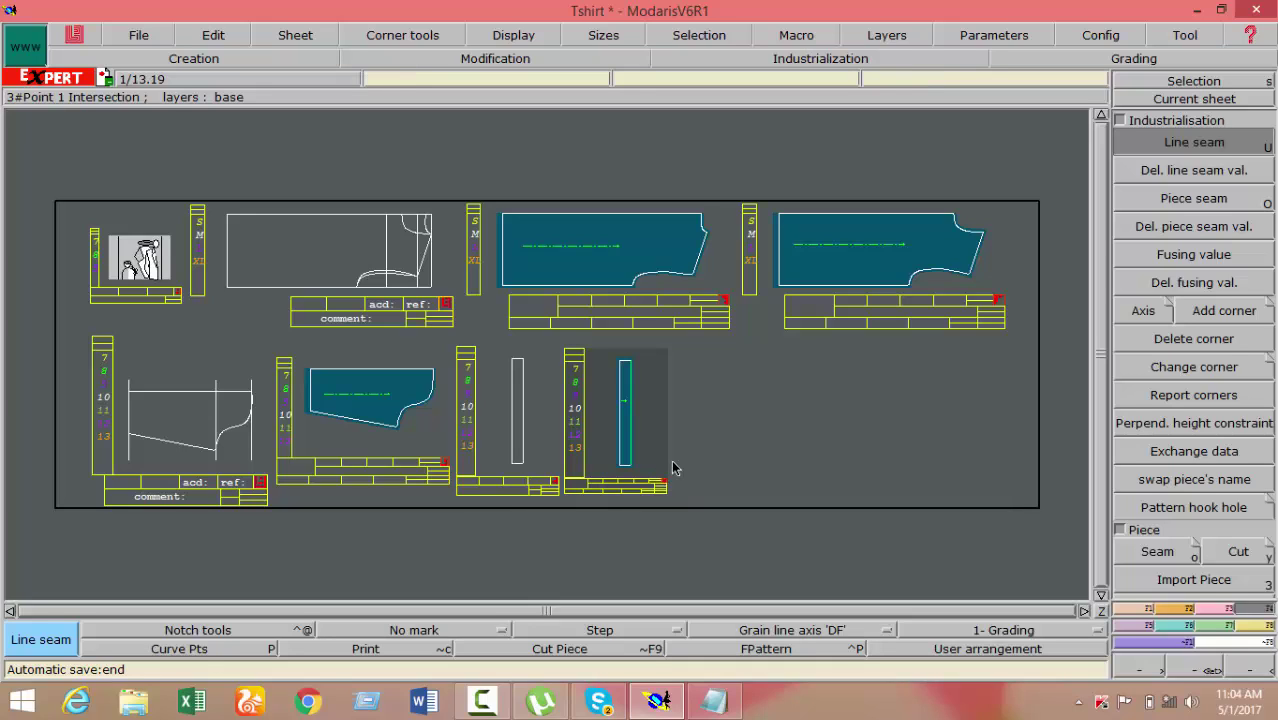
# Save the Tshirt model over Tshirt.mdl, continuing past the anomalies warning
pyautogui.click(141, 36)
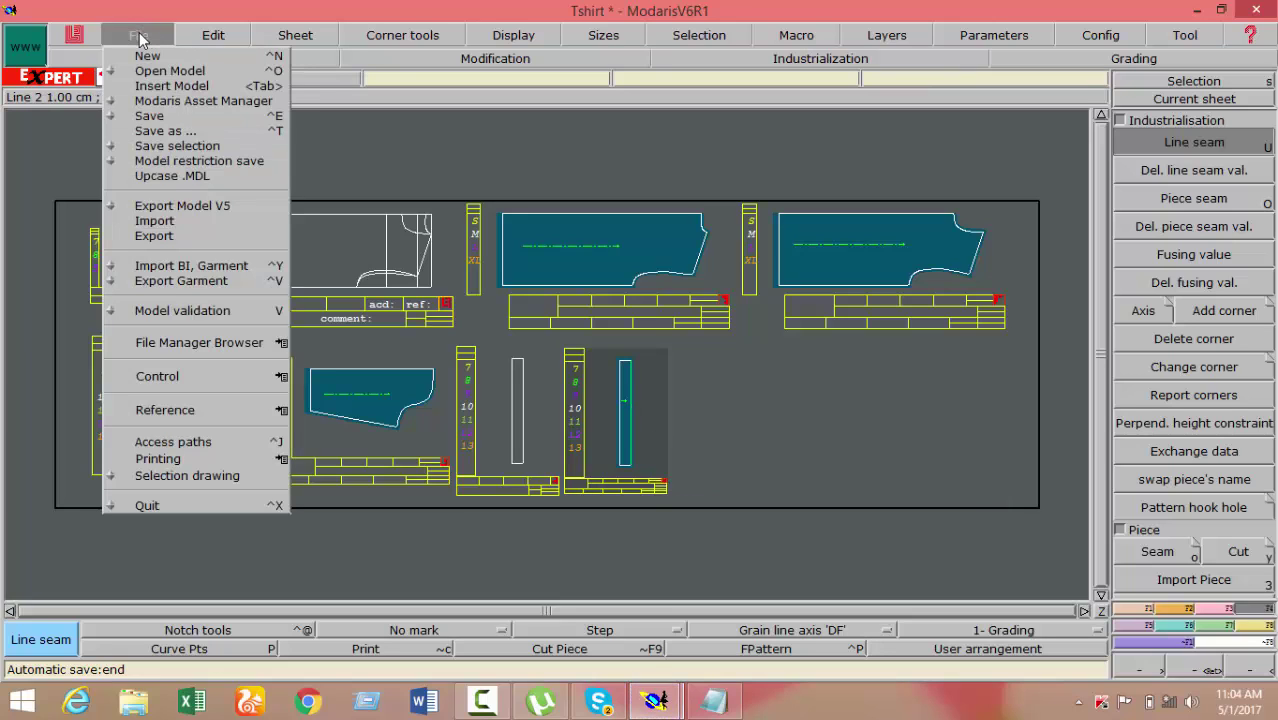
pyautogui.click(145, 120)
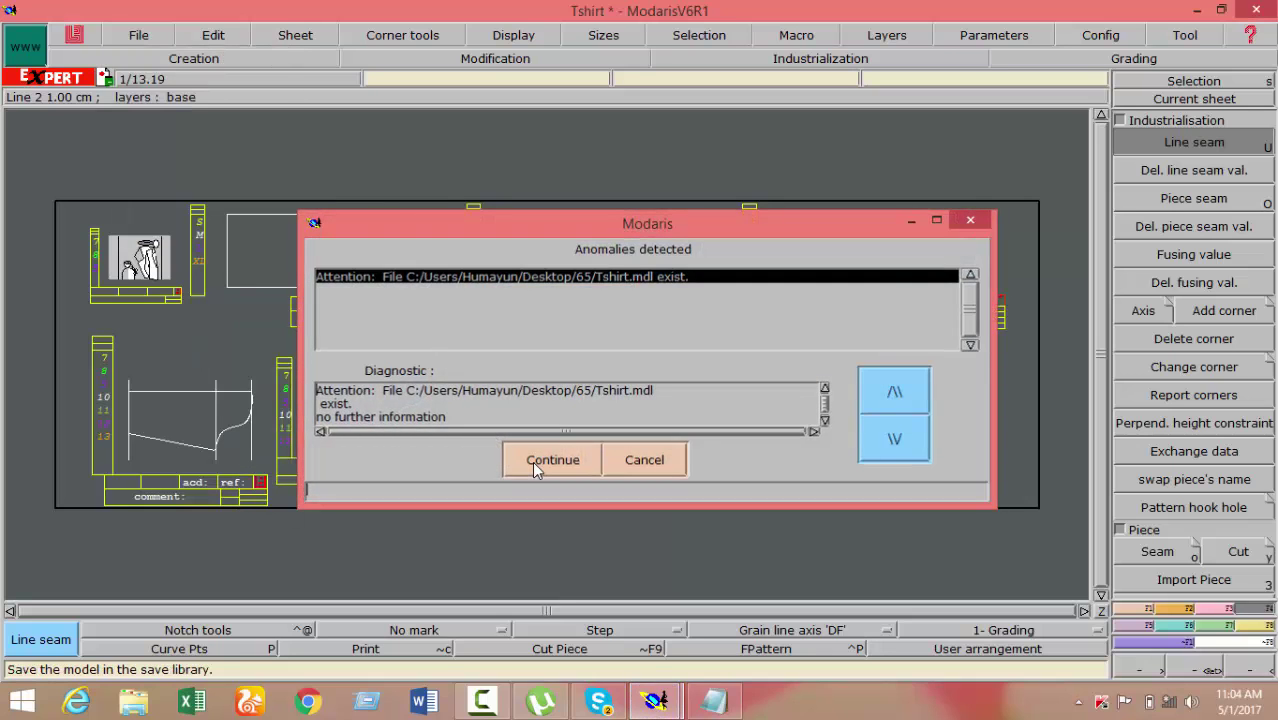
pyautogui.click(534, 465)
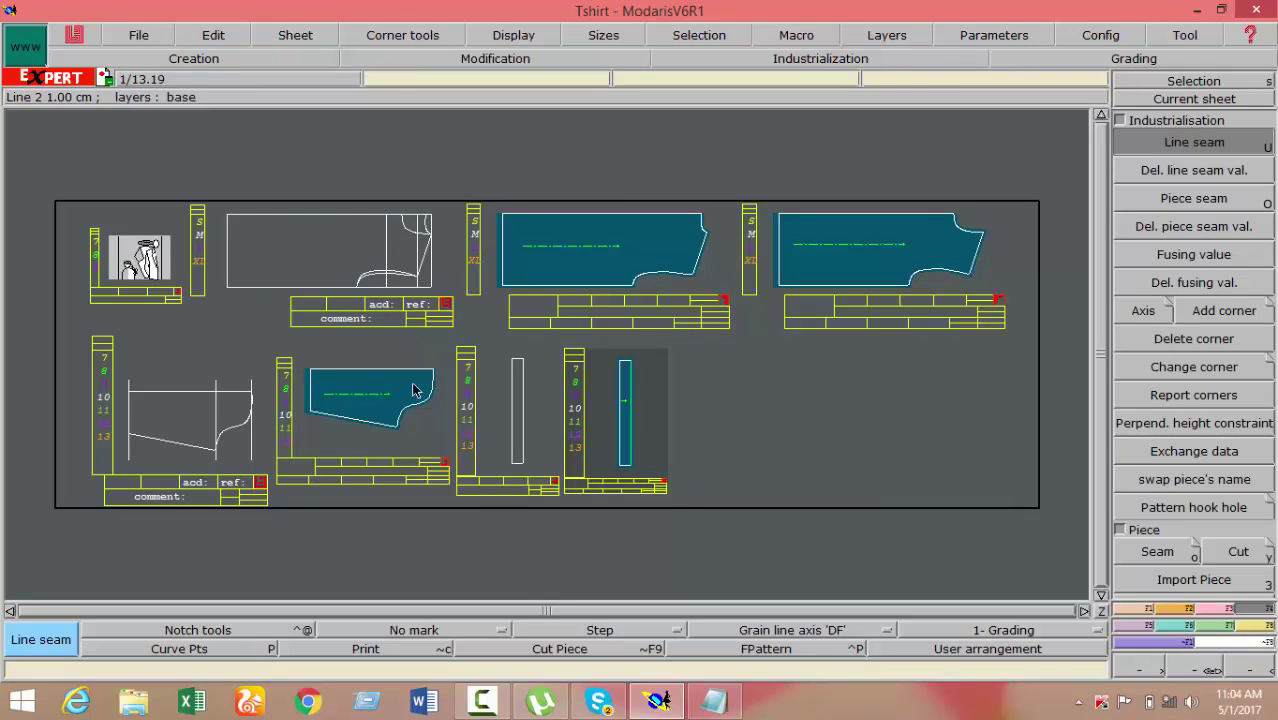
pyautogui.moveTo(482, 701)
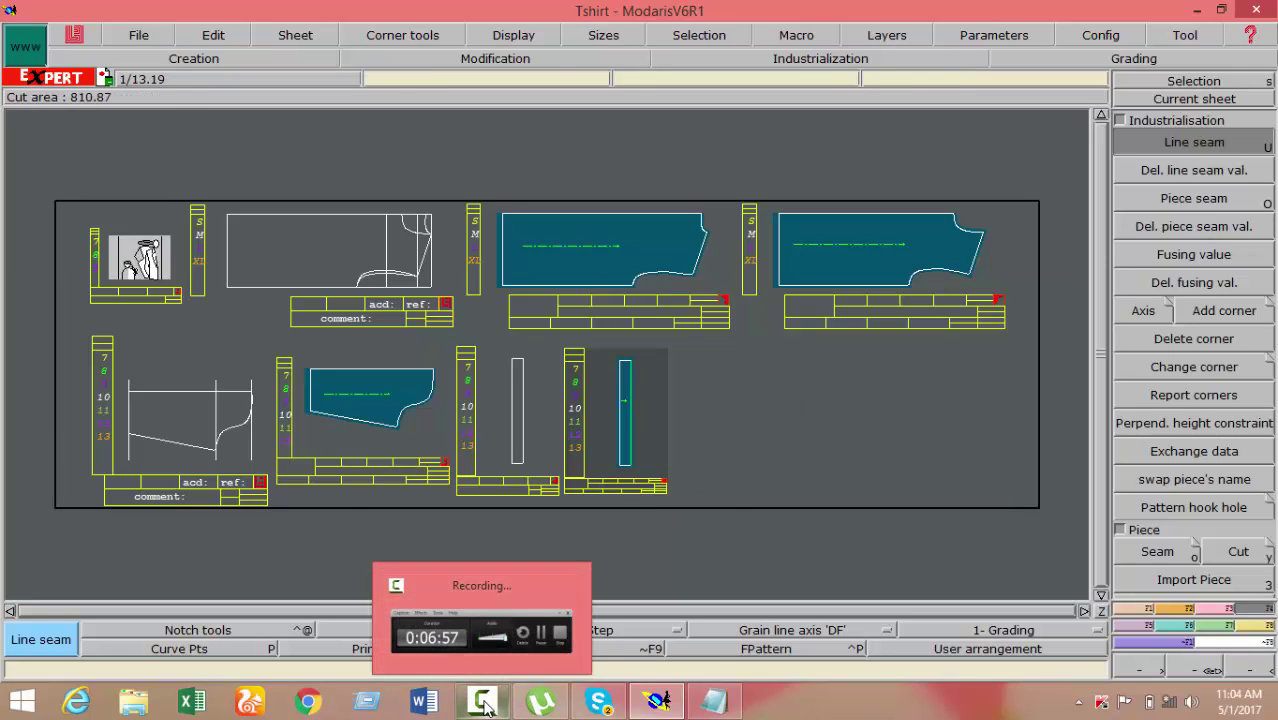
pyautogui.click(510, 636)
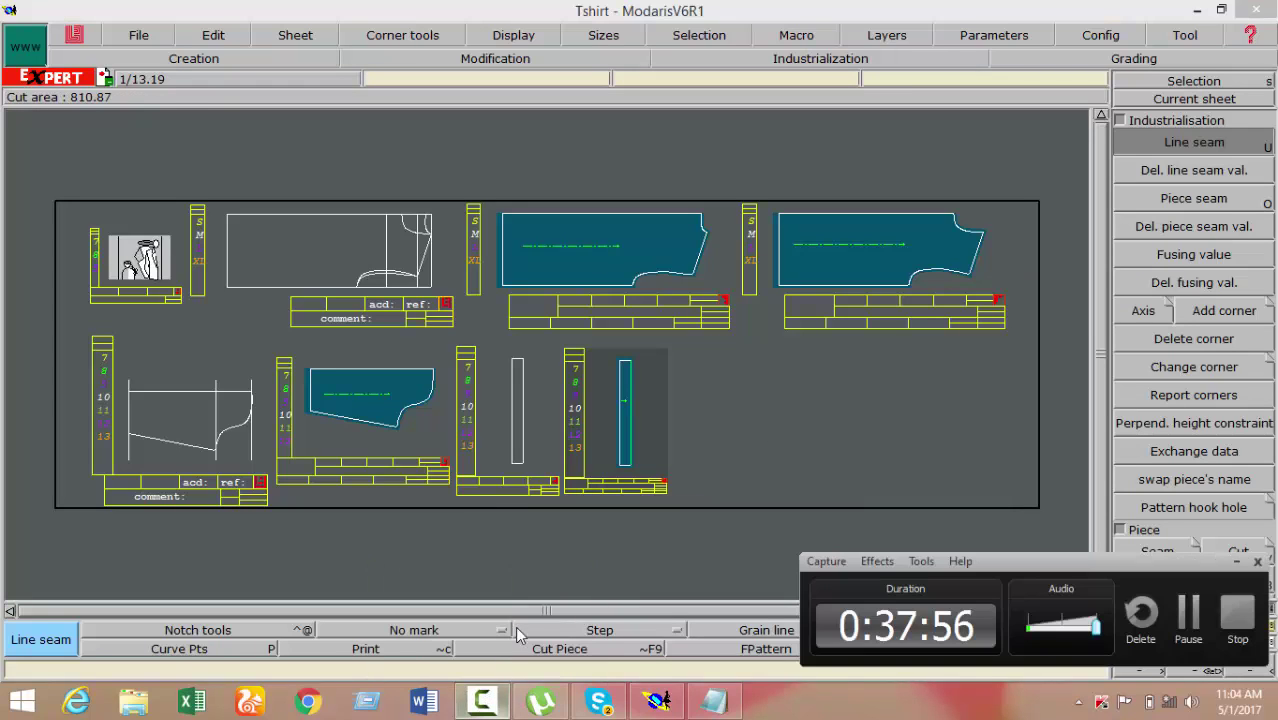